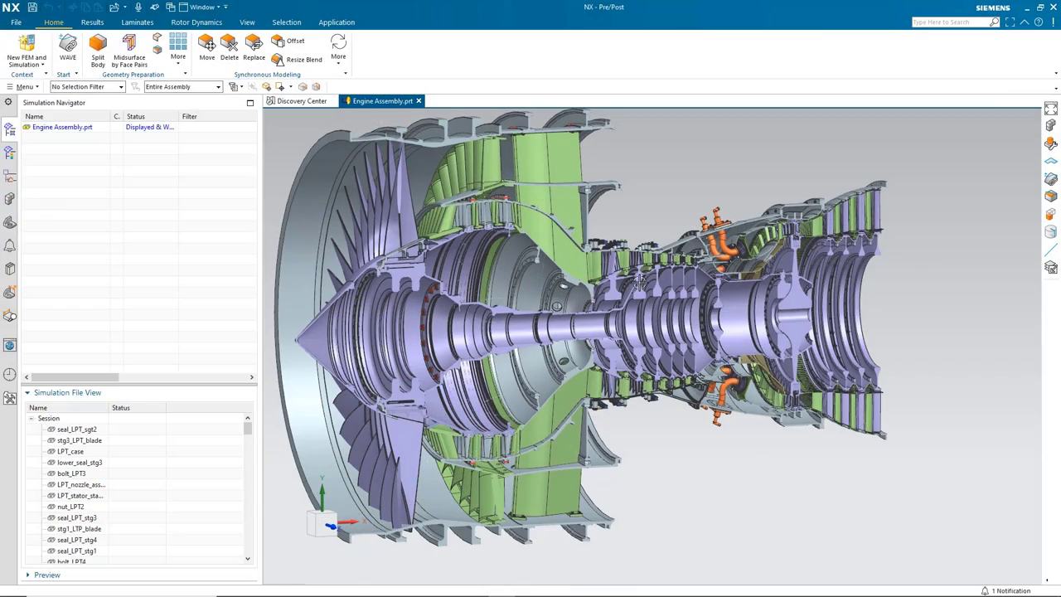
- Zoom in on the engine's compressor and bring up the context menu for the stage-two disk
scroll(639, 283, up, 3)
scroll(637, 290, up, 2)
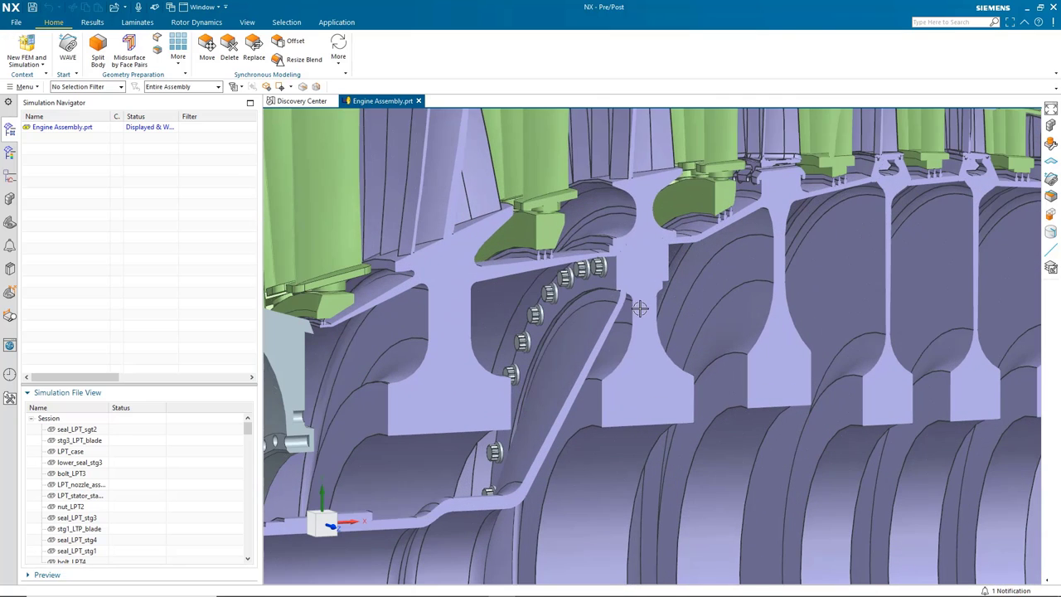
right_click(640, 308)
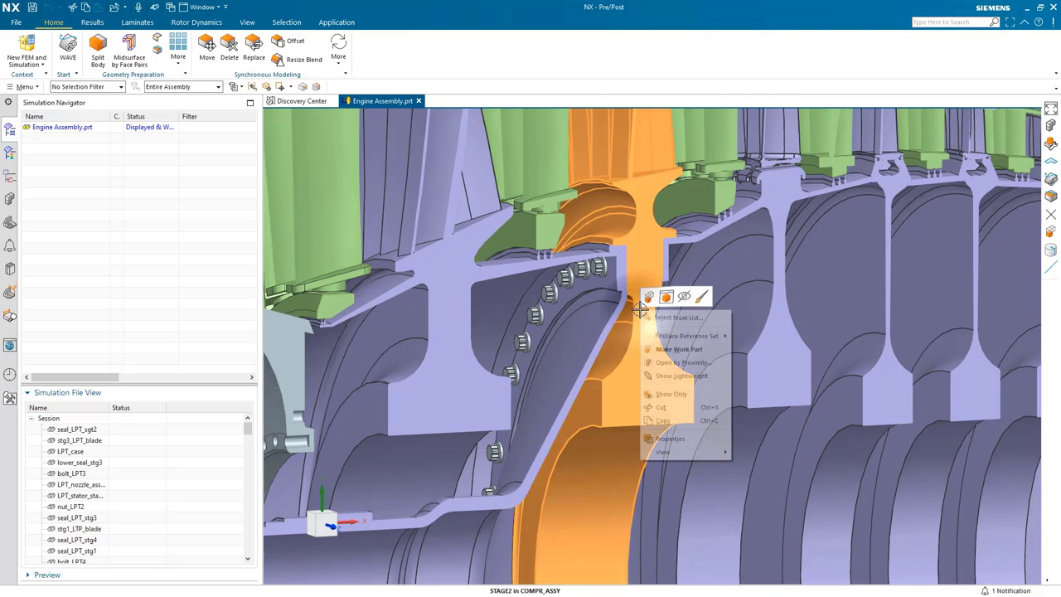
- Open stage2.prt in its own window and switch to the Pre/Post application
click(666, 298)
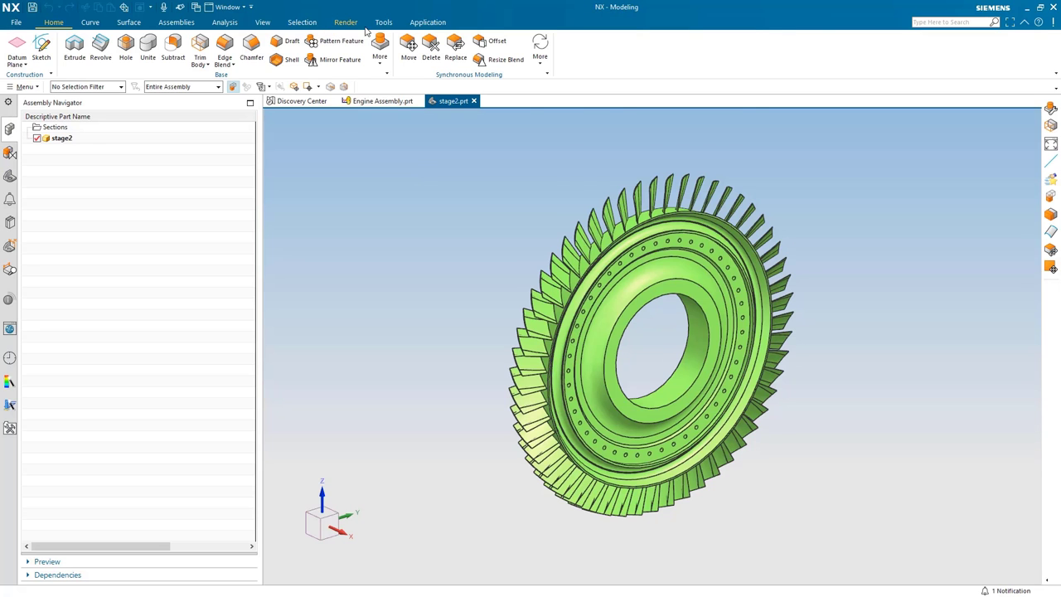
click(416, 22)
click(348, 45)
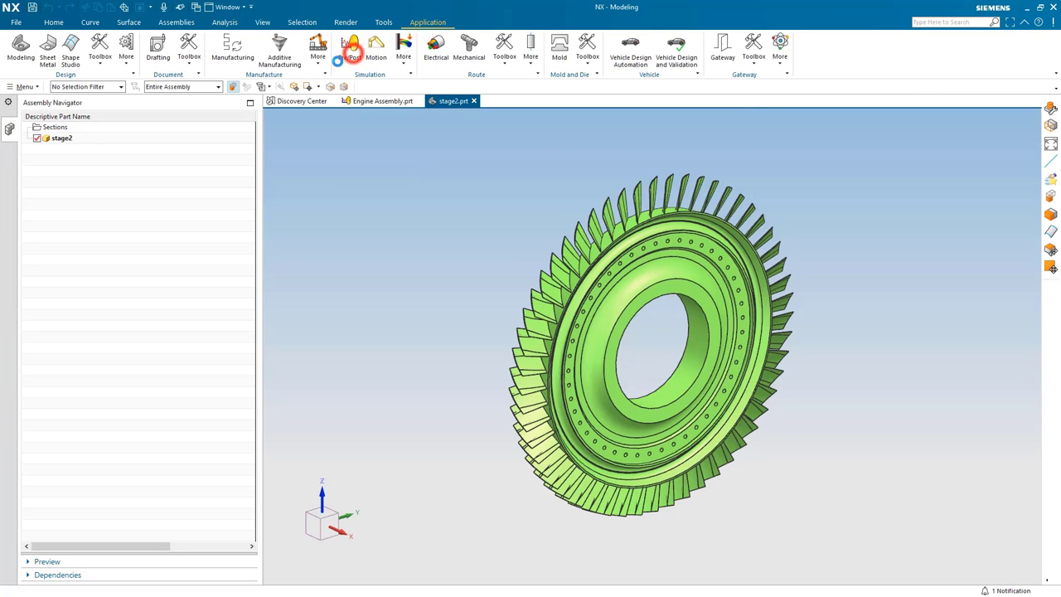
- Start a new FEM for stage2.prt using the Simcenter Nastran template
right_click(64, 131)
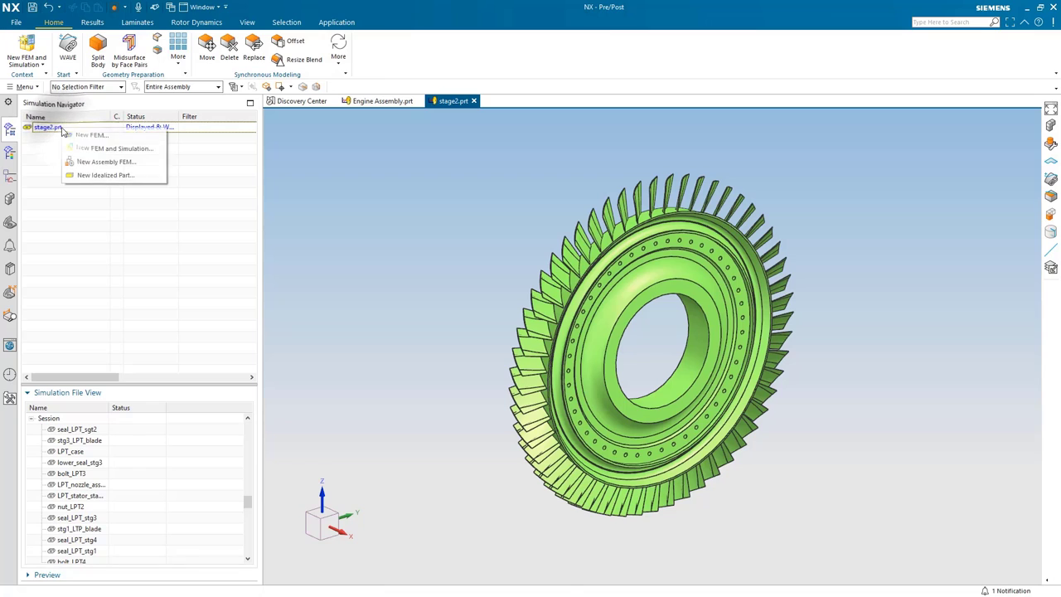
click(75, 135)
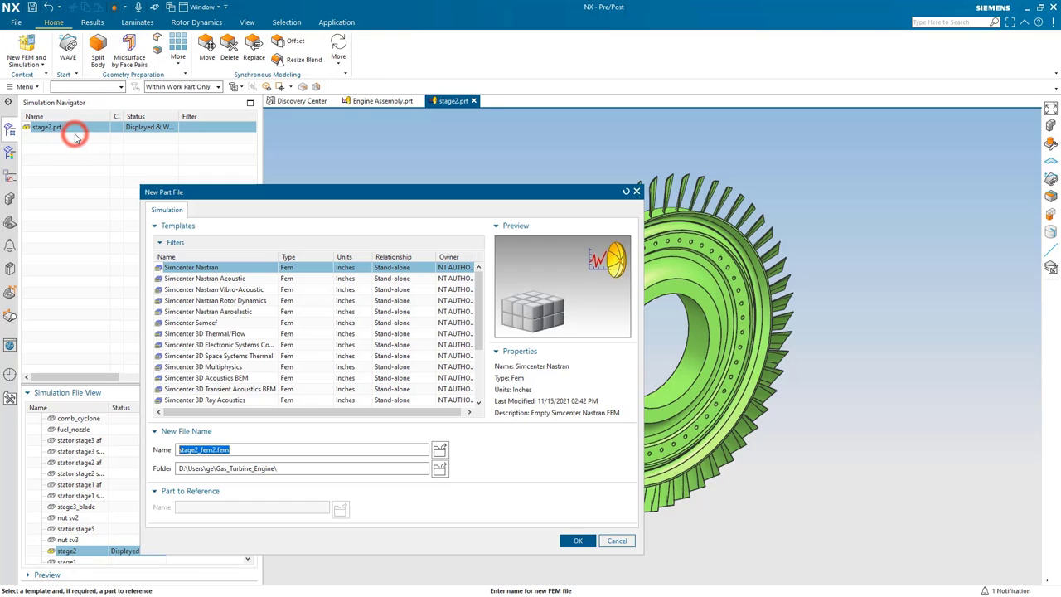
click(573, 540)
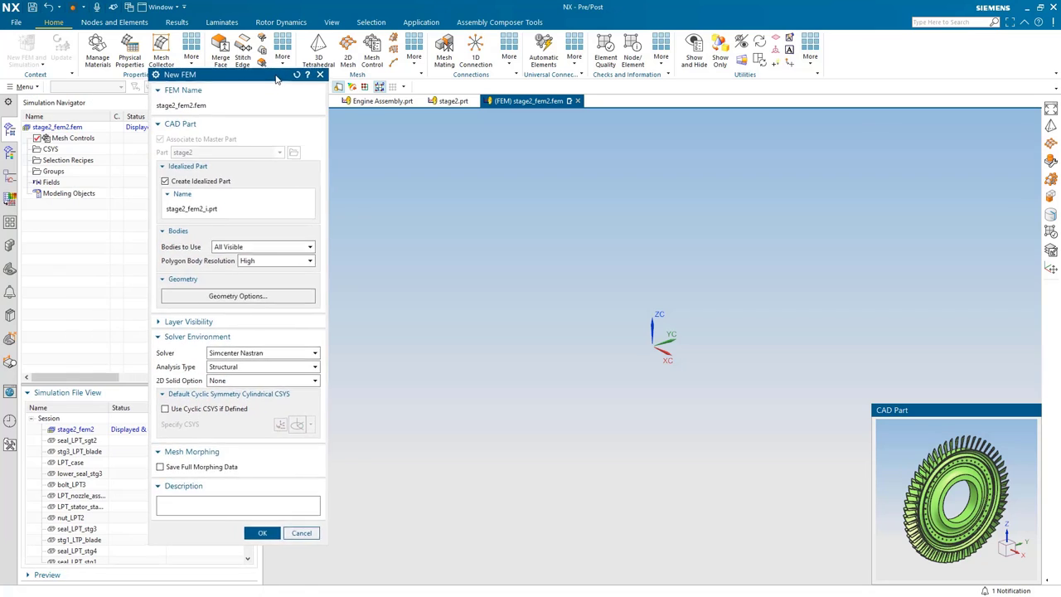
- In New FEM, set Bodies to Use to None and 2D Solid Option to XY Plane, and enable Create Cyclic CSYS
click(300, 248)
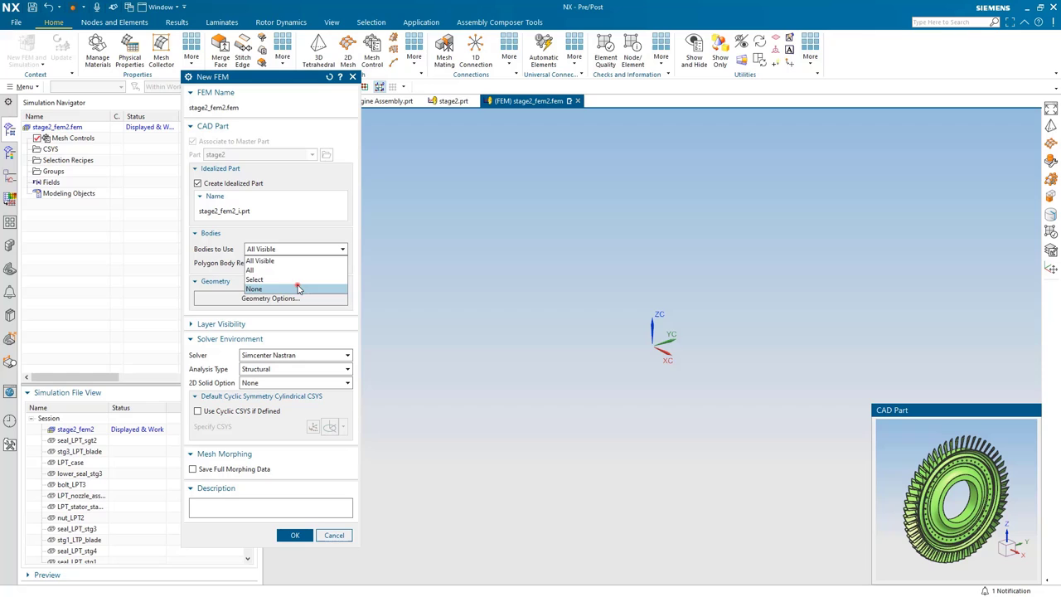
click(297, 288)
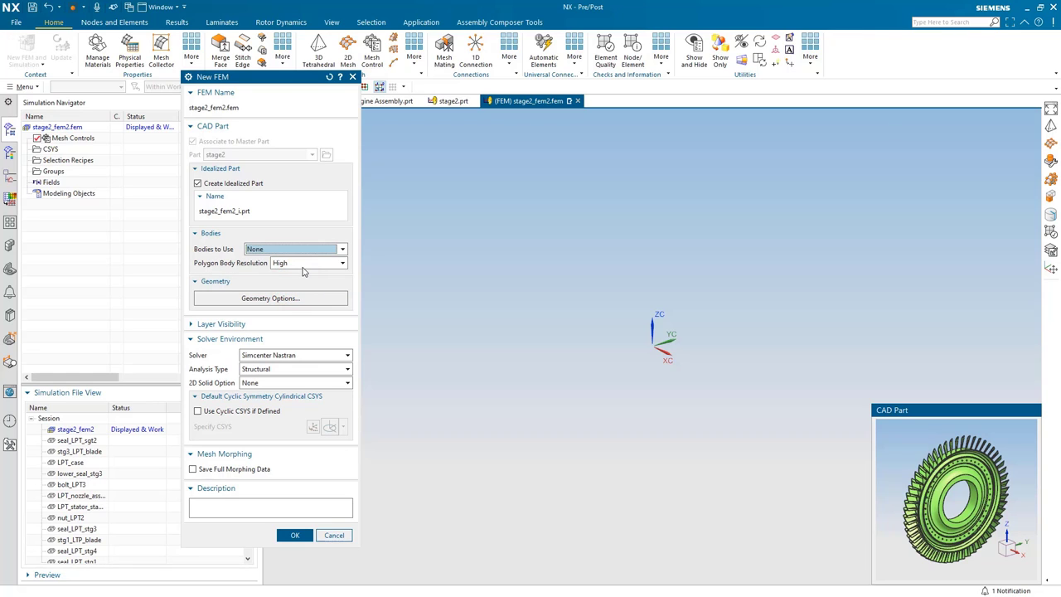
click(302, 267)
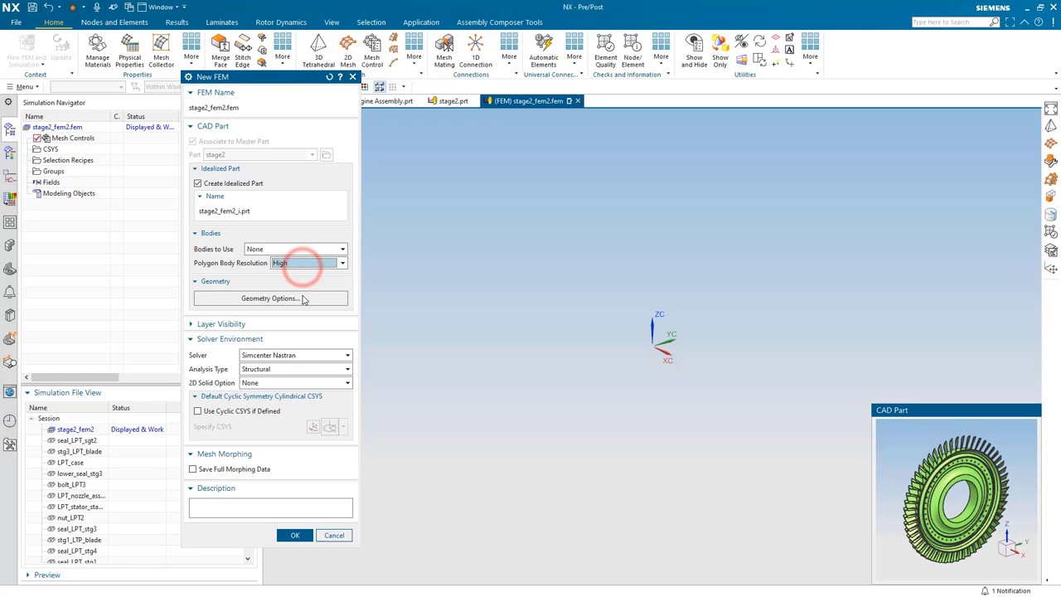
click(305, 384)
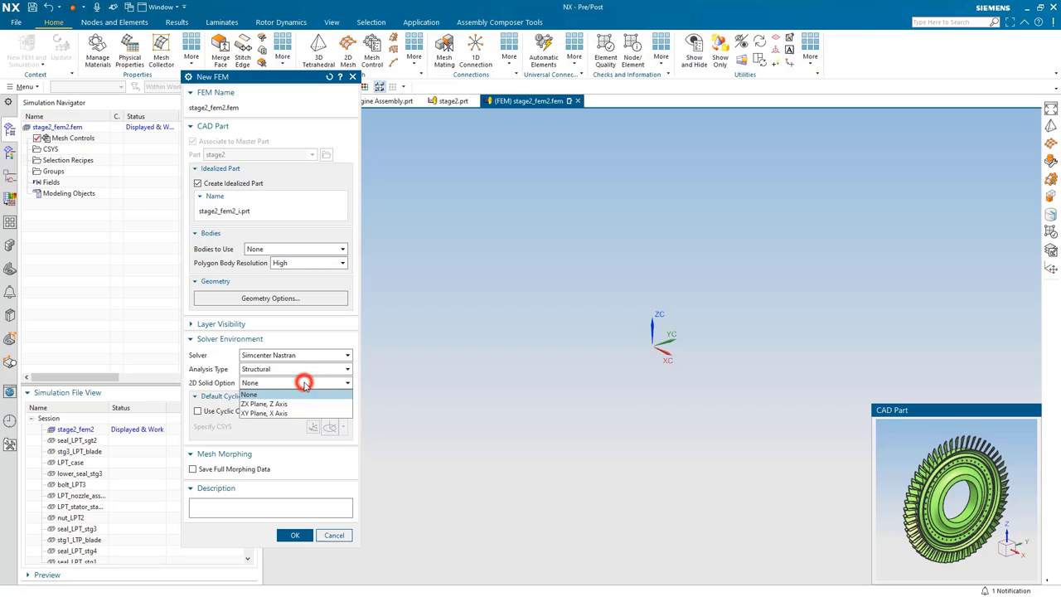
click(302, 412)
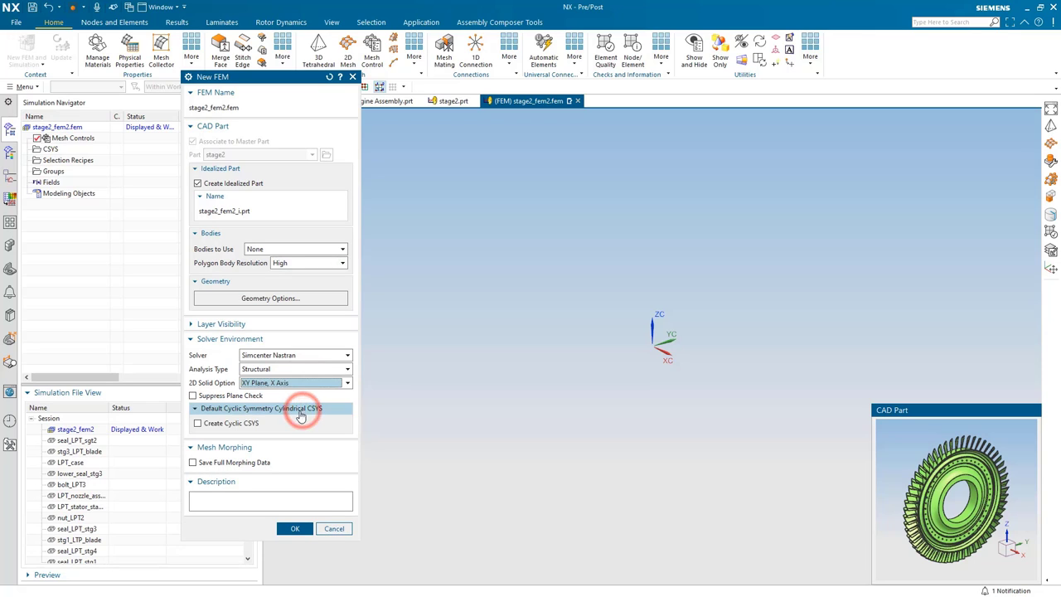
click(230, 424)
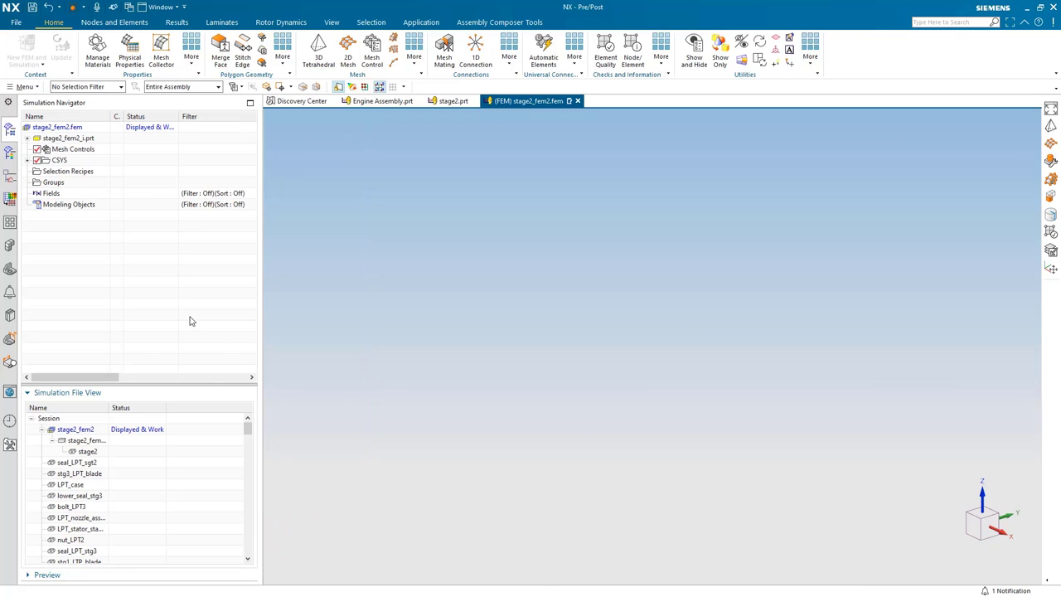
- Open the idealized part stage2_fem2_i and make layer 11 the work layer
double_click(107, 407)
double_click(89, 439)
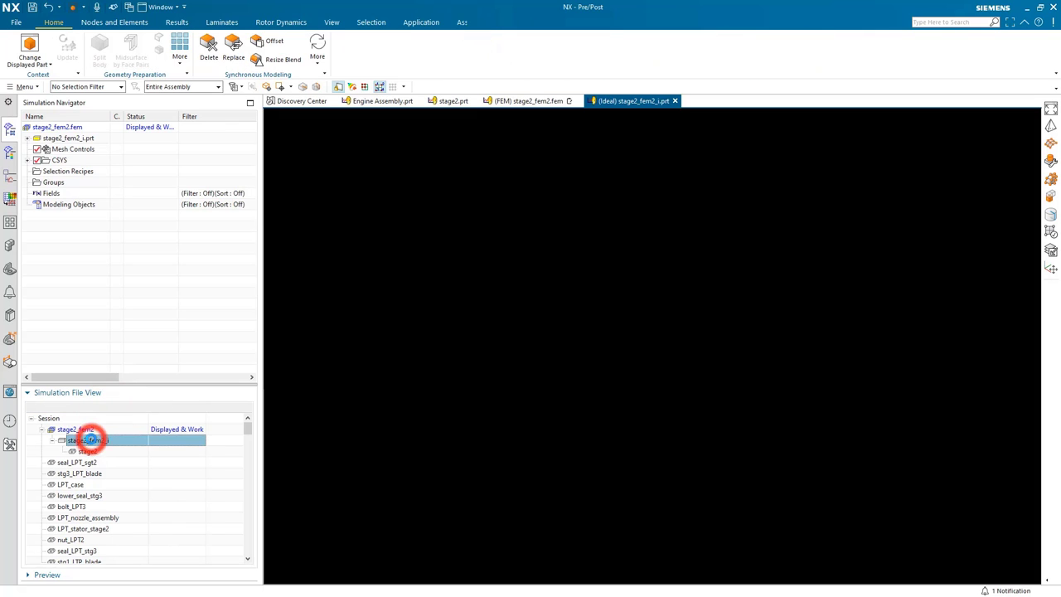
click(527, 322)
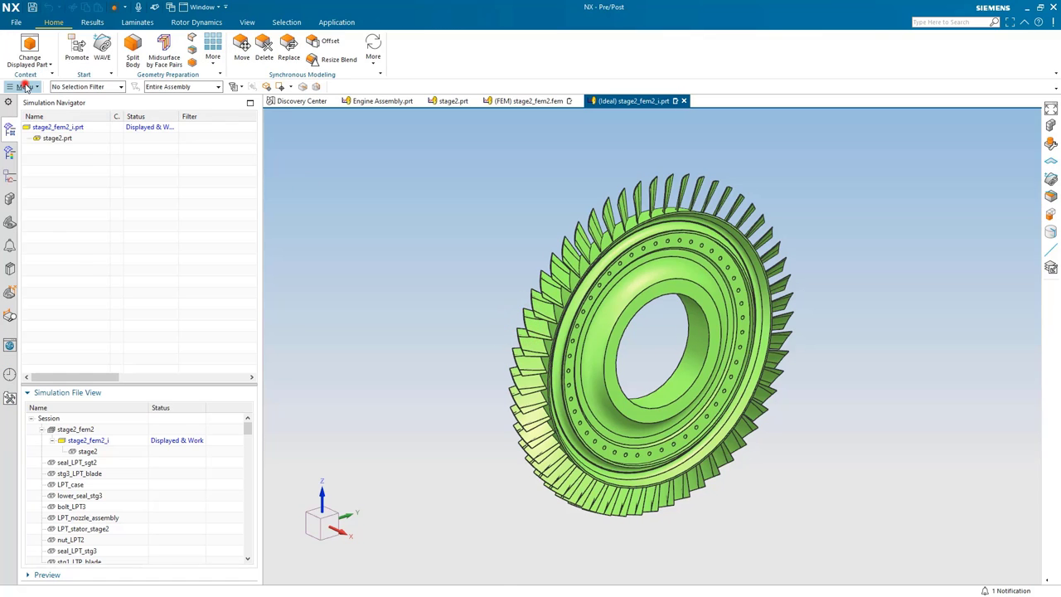
click(25, 86)
click(52, 149)
click(91, 159)
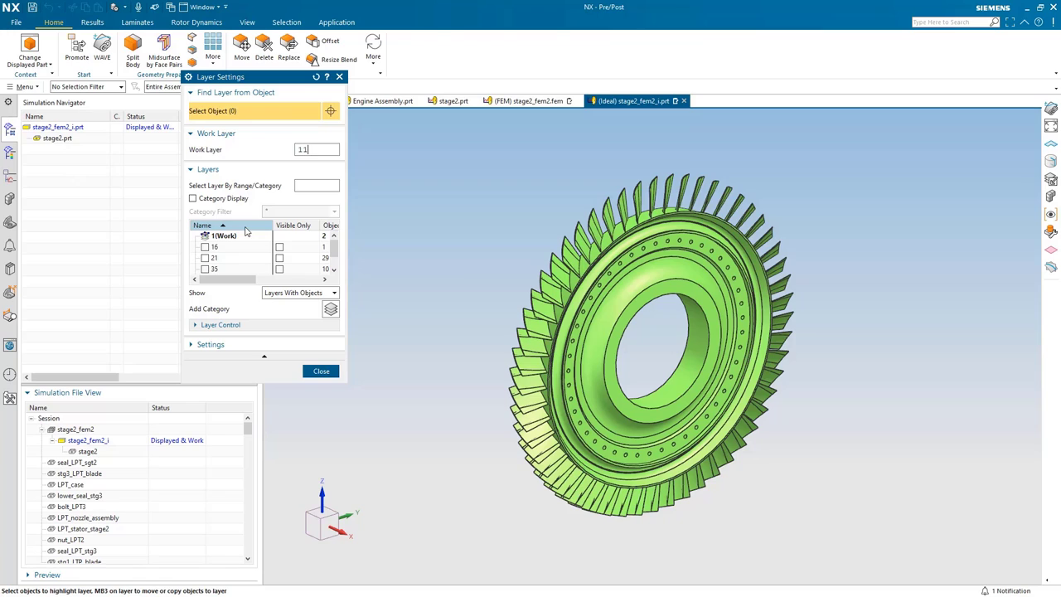
click(320, 370)
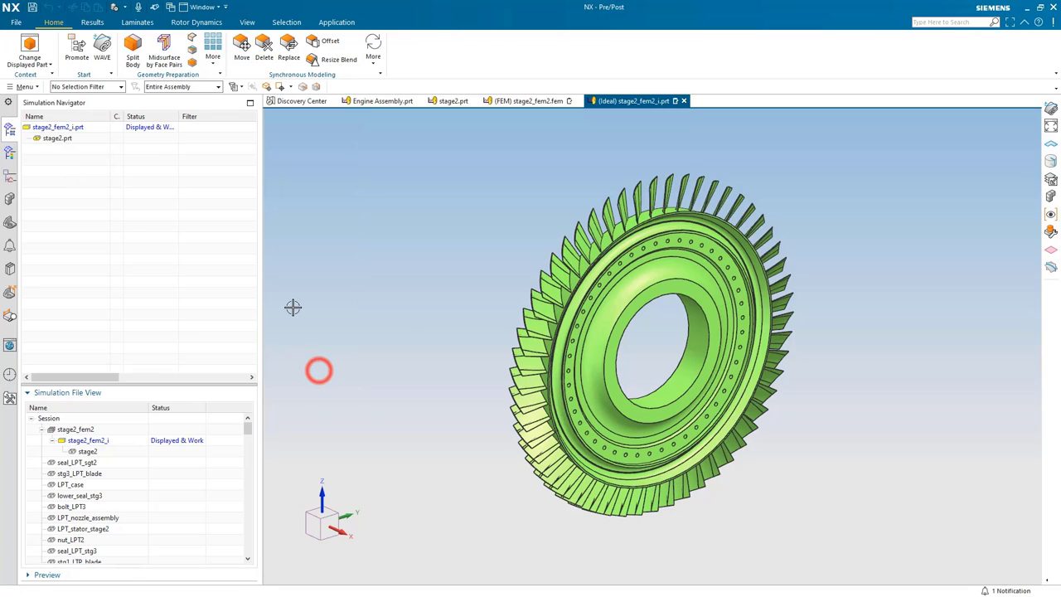
- WAVE-link the disk body into the idealized part, then make layer 12 the work layer
click(650, 278)
click(251, 200)
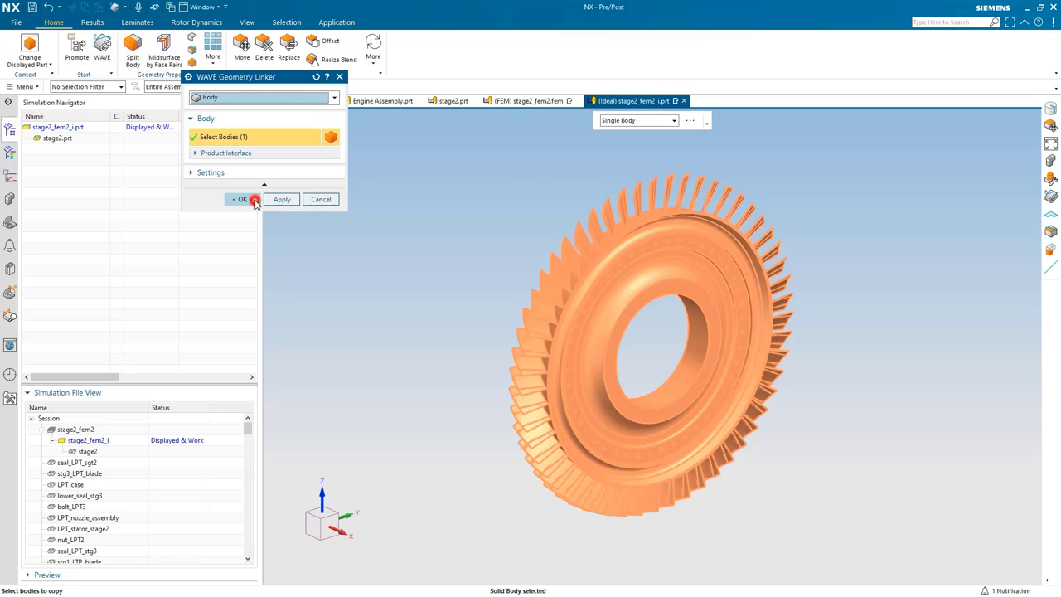
click(28, 87)
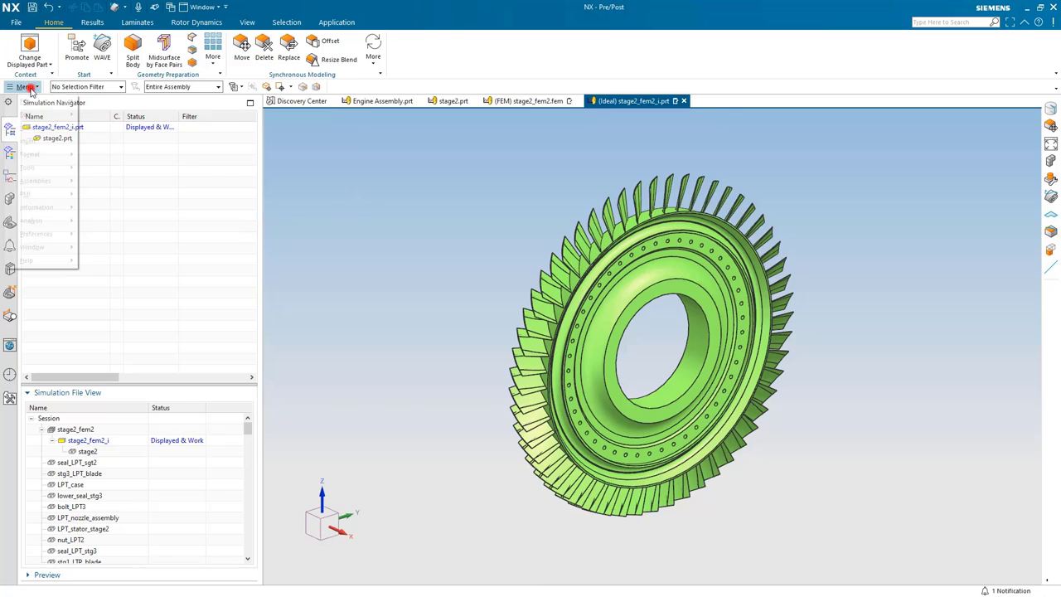
click(51, 156)
click(101, 159)
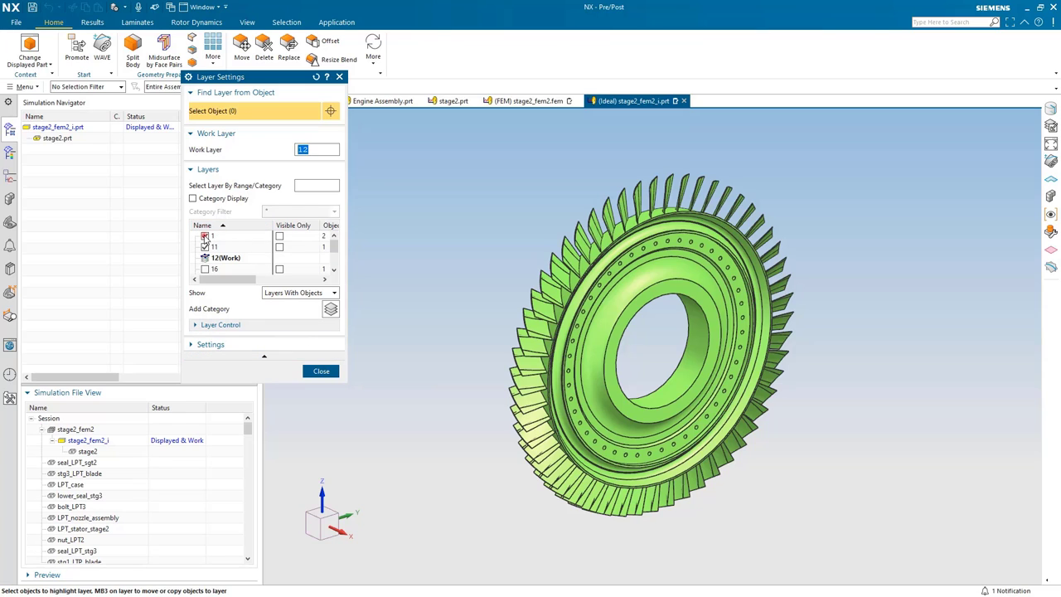
click(321, 371)
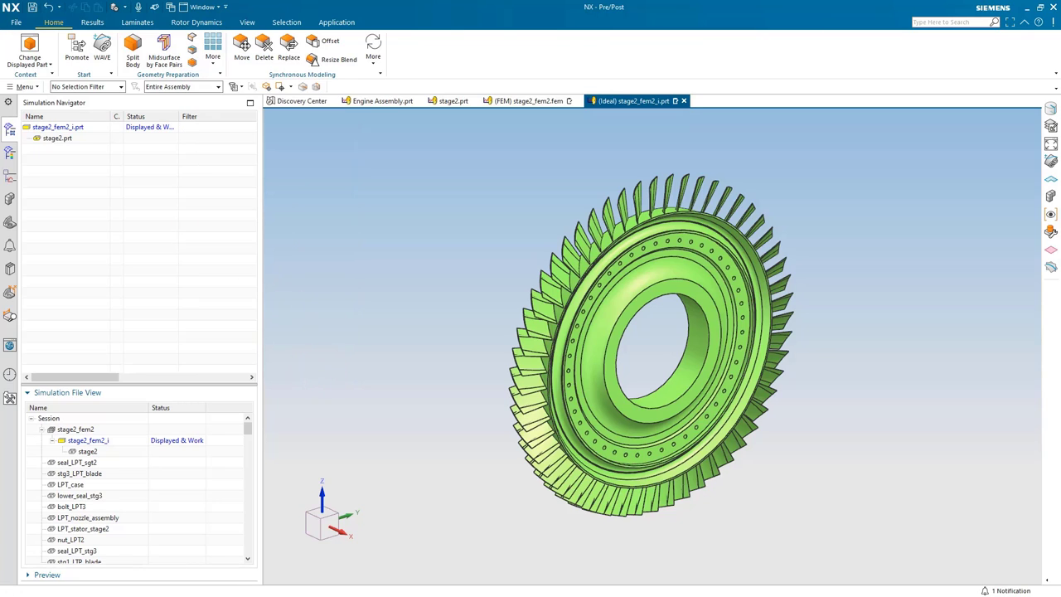
- Create a Revolve Outline curve of the disk body, with the outline side reversed
click(10, 88)
mouse_move(28, 141)
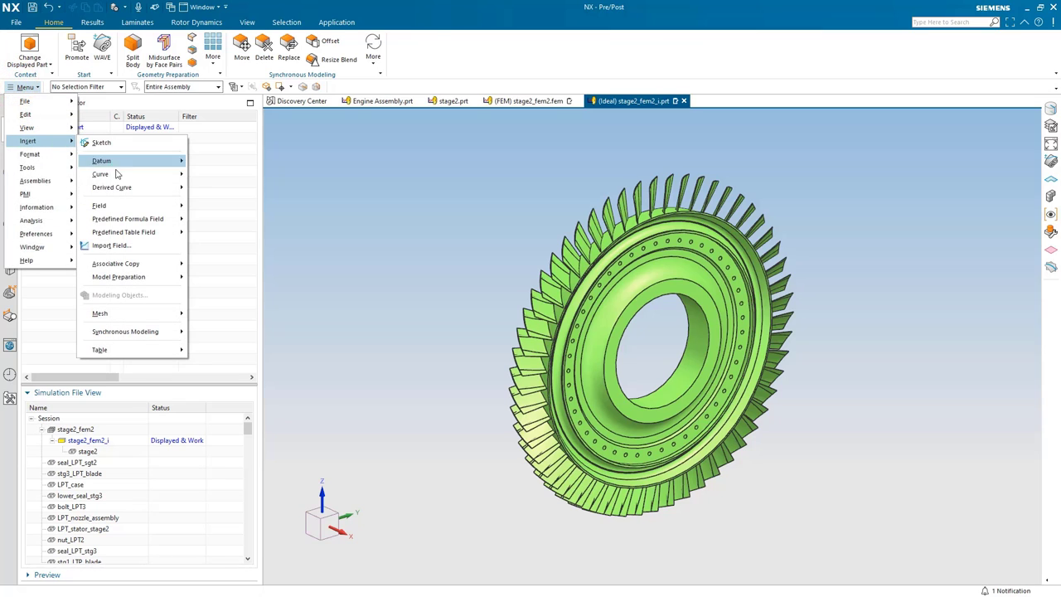
click(151, 189)
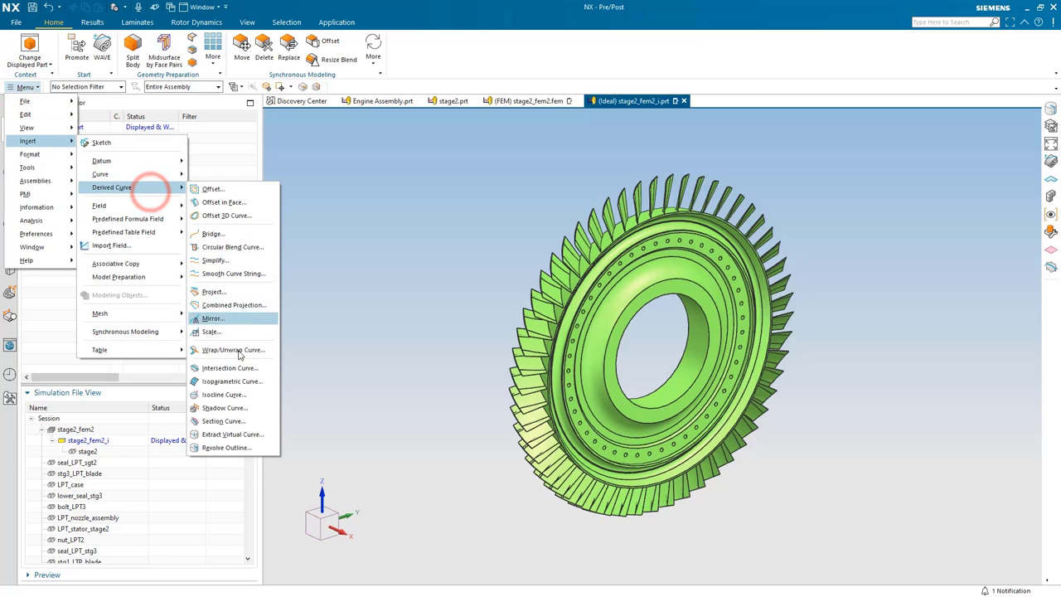
click(228, 448)
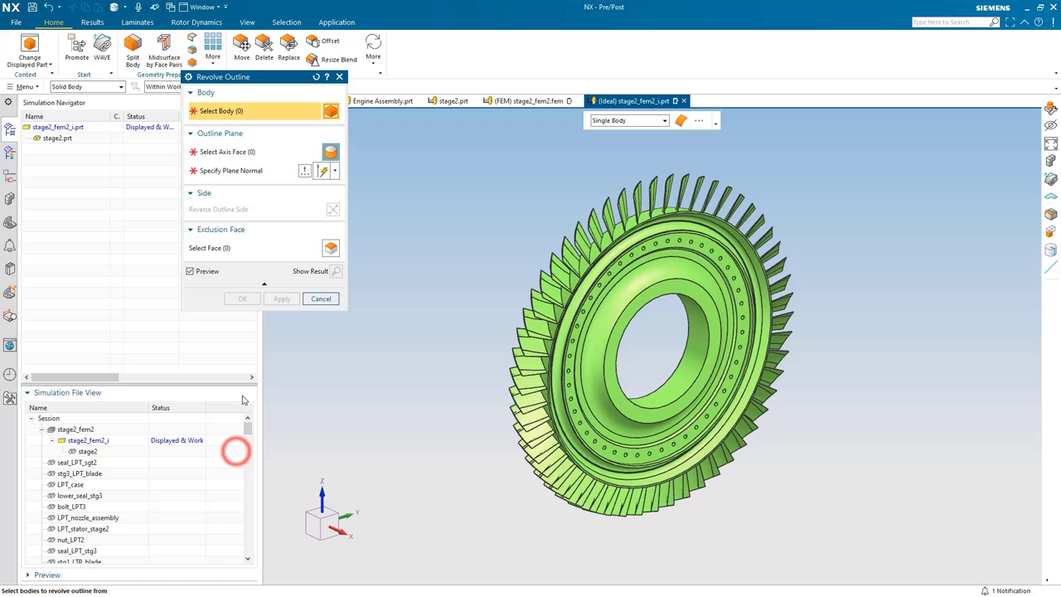
click(650, 263)
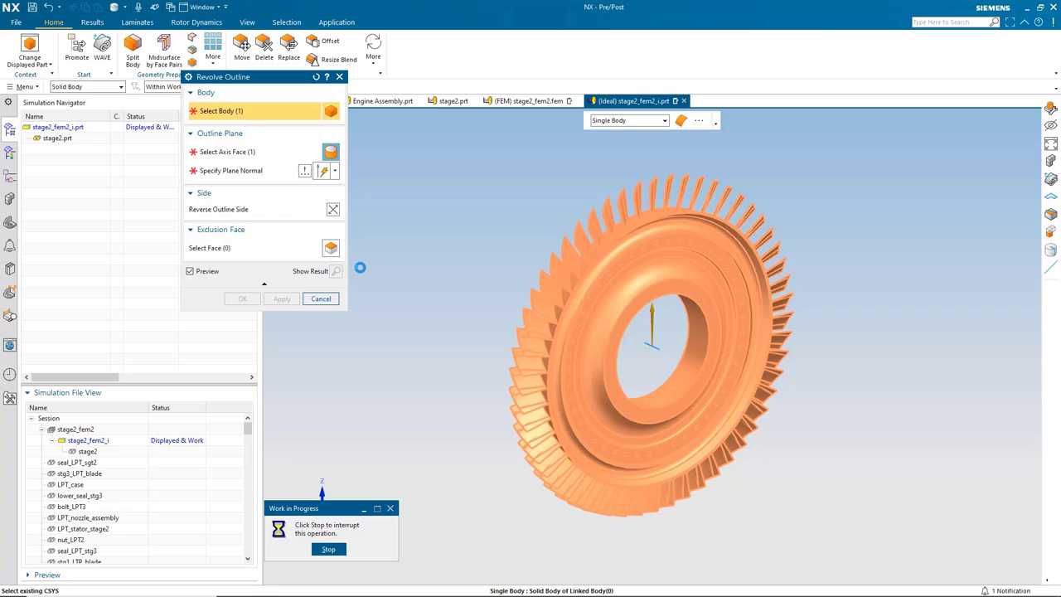
click(333, 209)
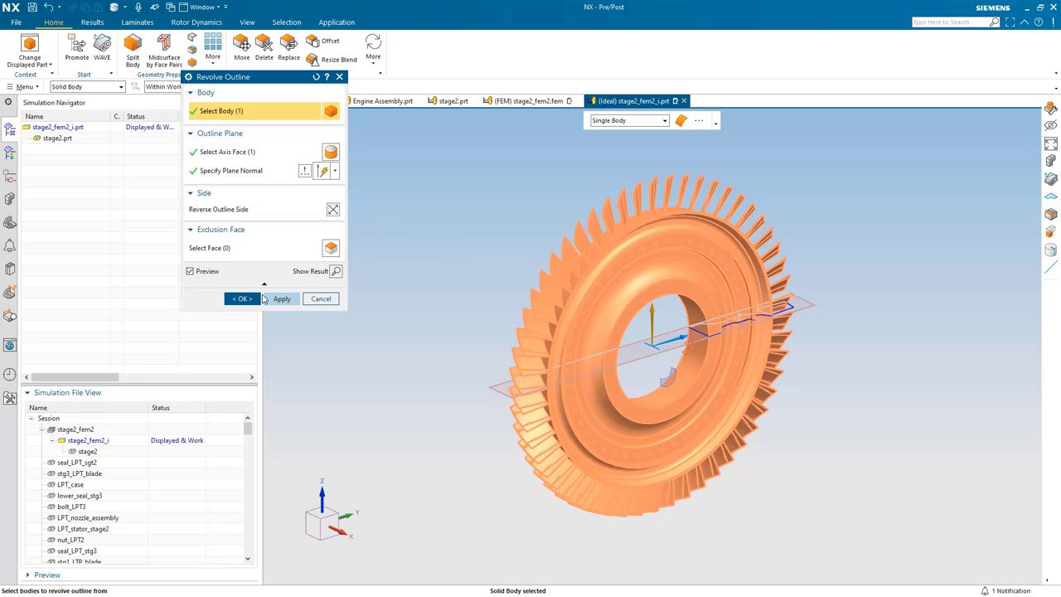
click(240, 298)
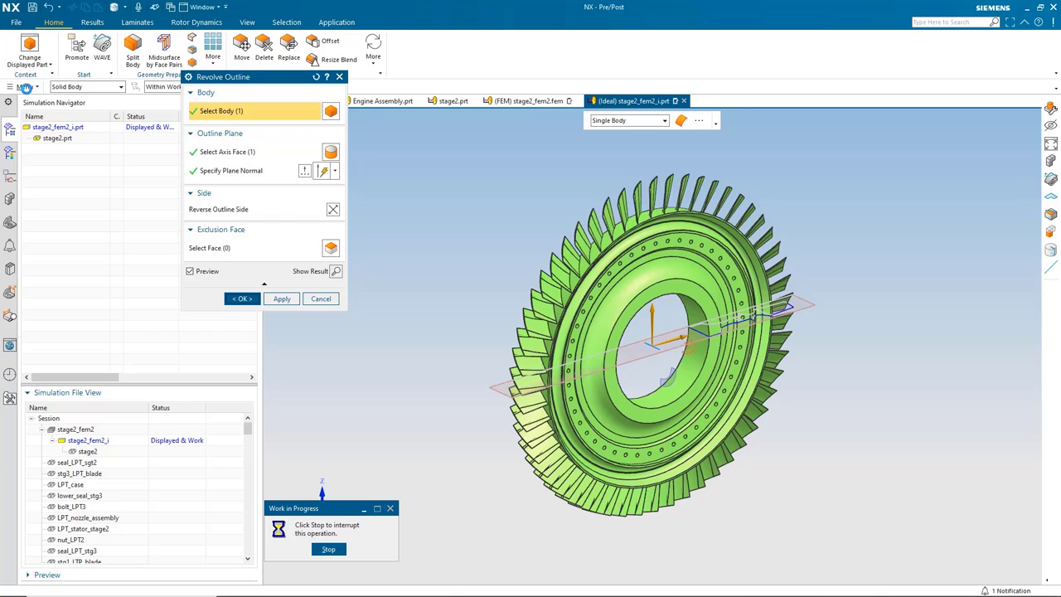
- Hide layer 11 so the linked disk body no longer shows
click(25, 86)
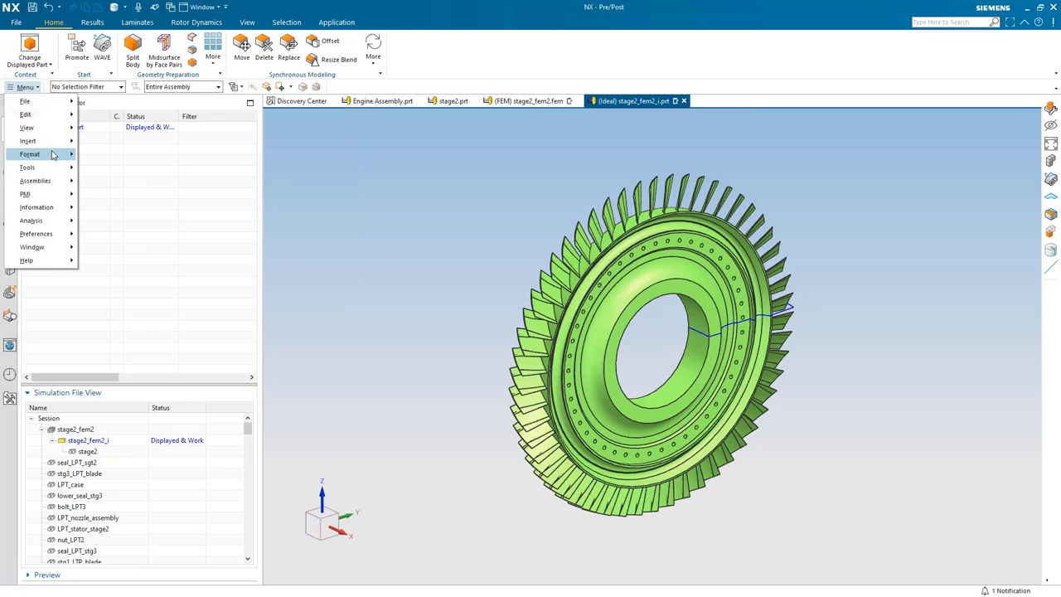
mouse_move(30, 154)
click(91, 155)
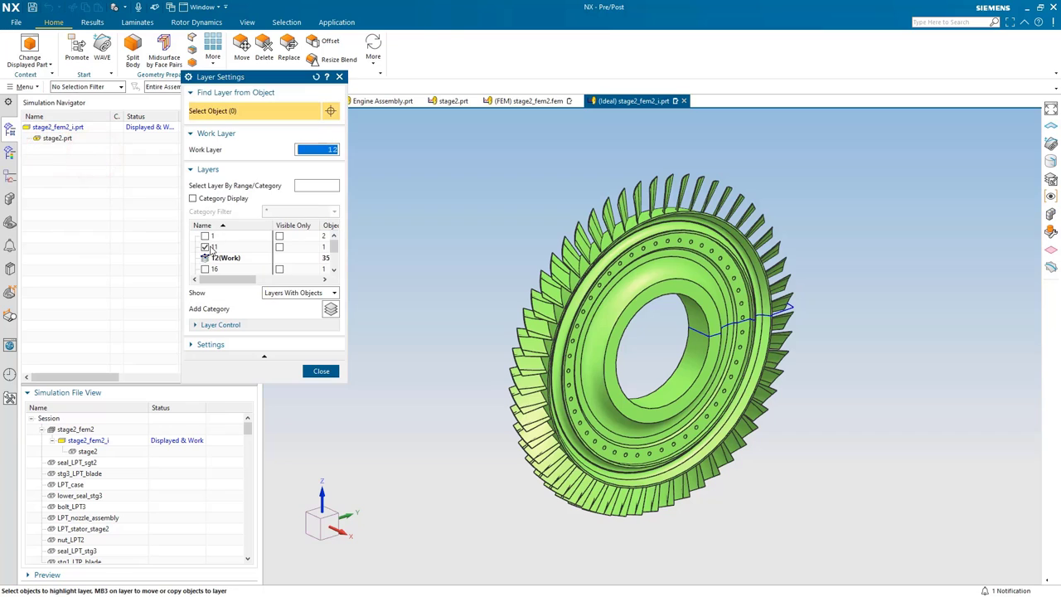
click(205, 247)
click(314, 371)
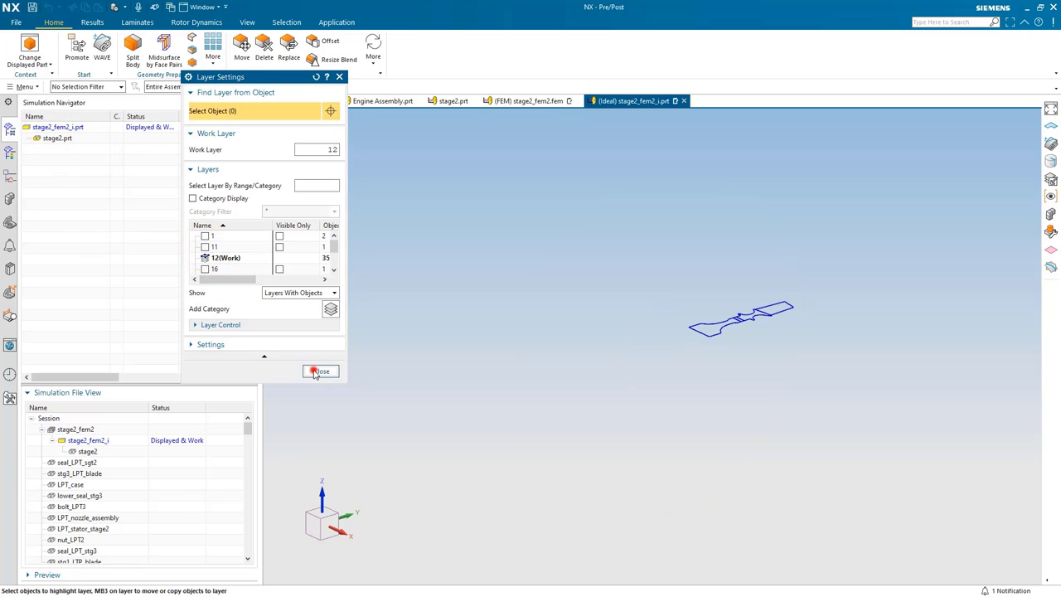
- Create a Bounded Plane from the top-view outline, chaining blade and disk curves with Stop at Intersection
key(ctrl+alt+t)
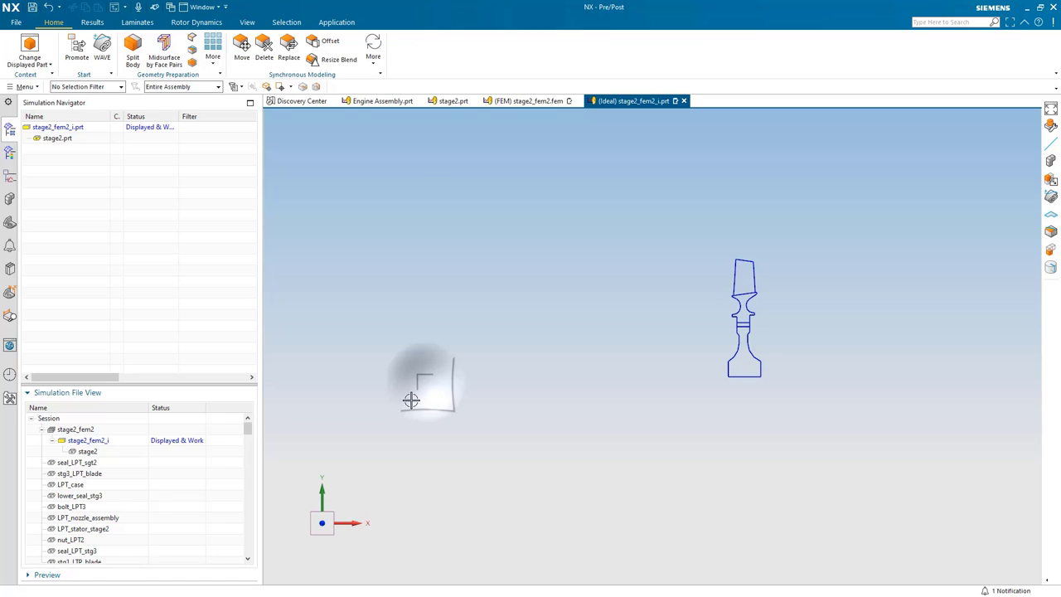
key(ctrl+f)
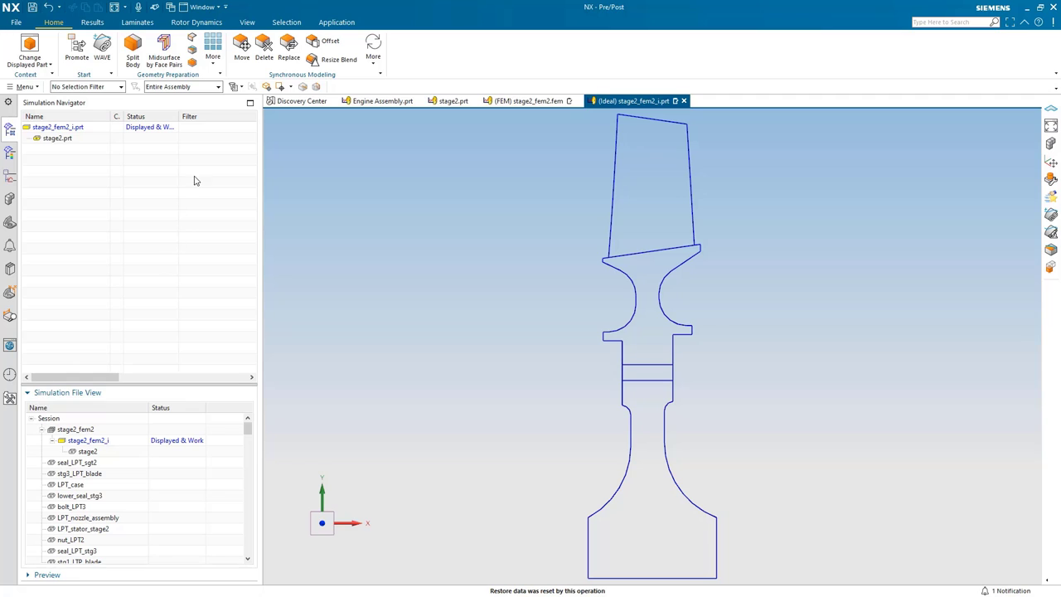
click(217, 60)
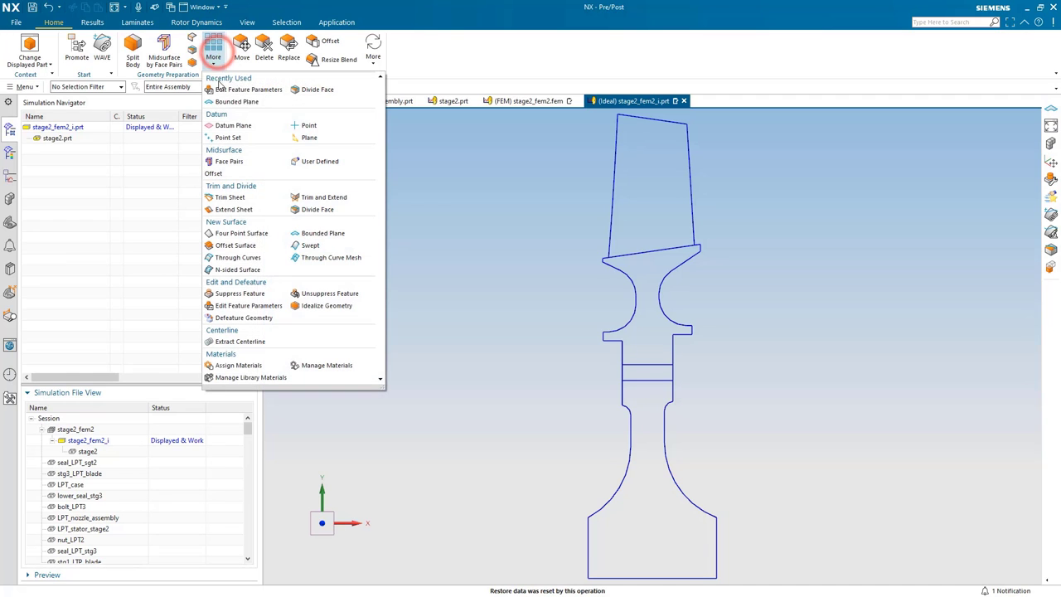
click(302, 235)
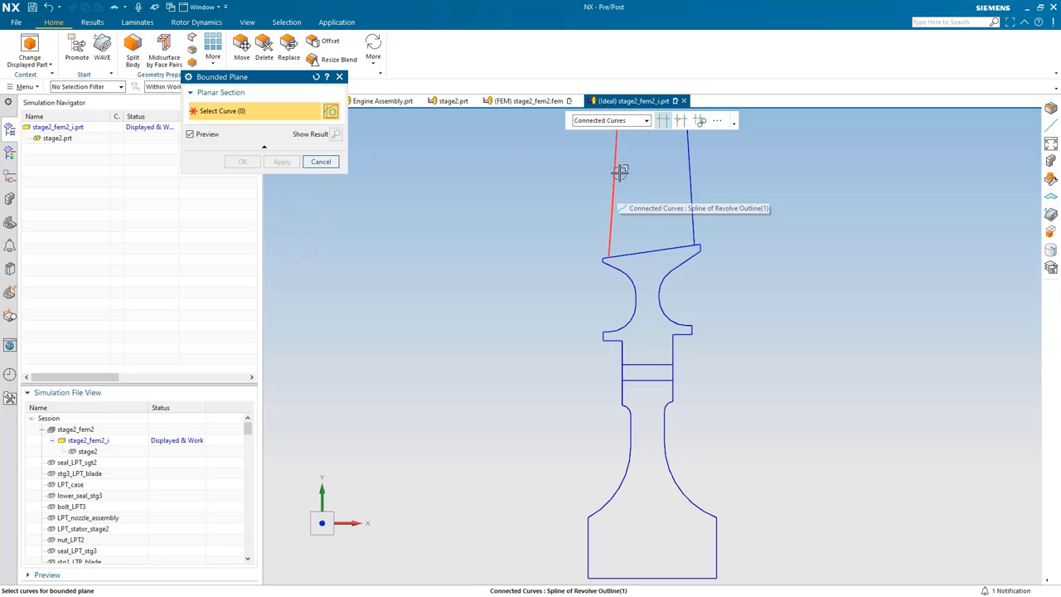
click(621, 121)
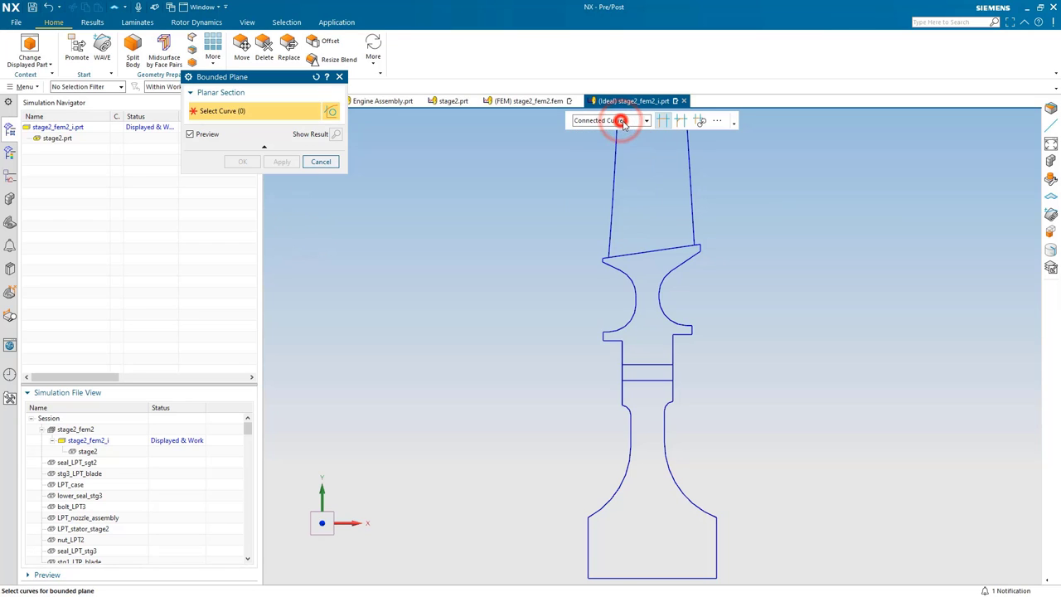
click(663, 122)
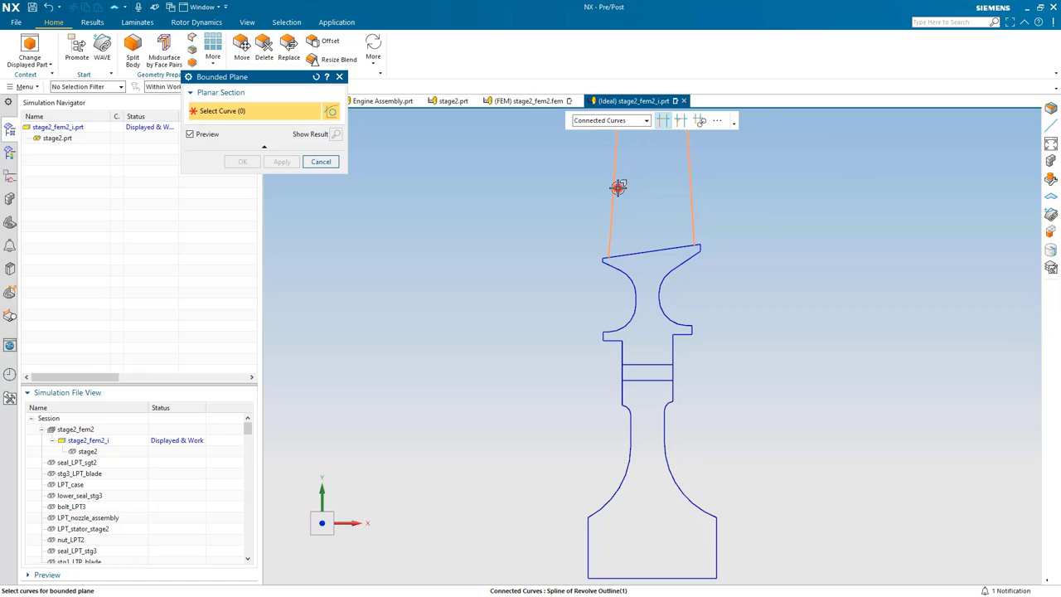
click(617, 187)
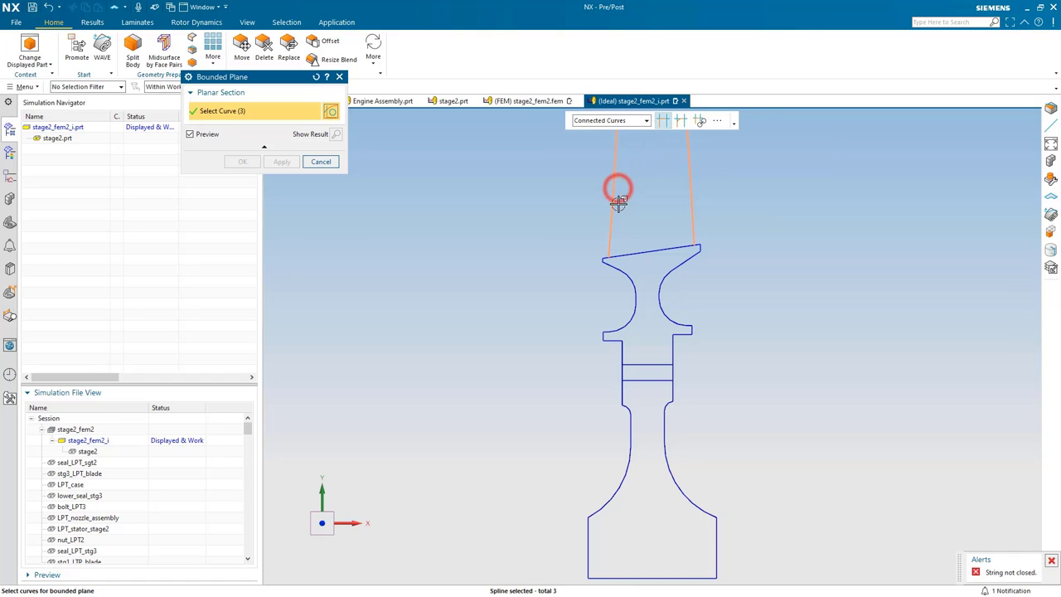
click(615, 265)
click(658, 297)
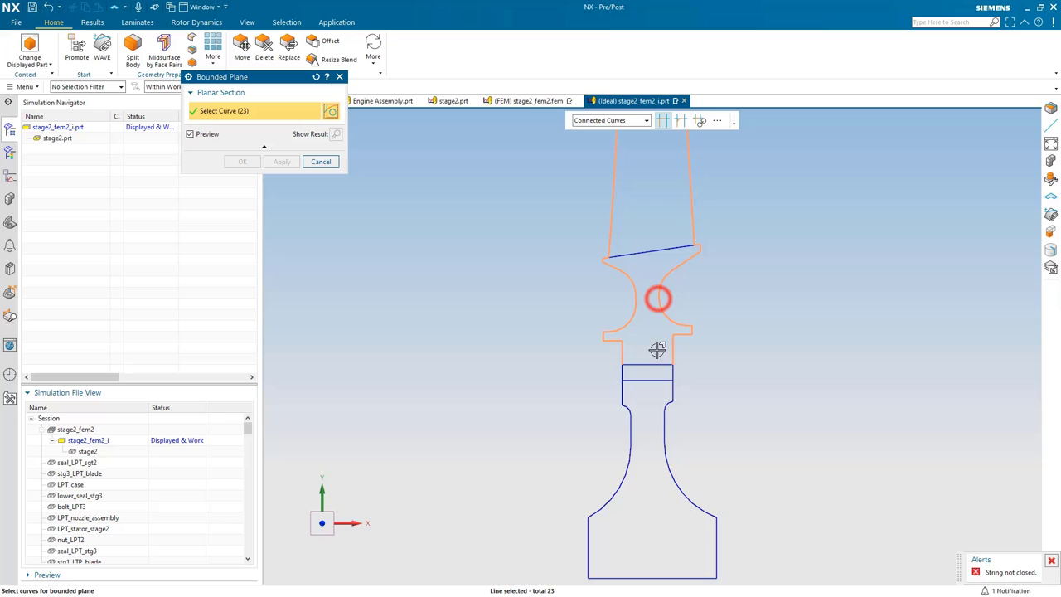
click(672, 374)
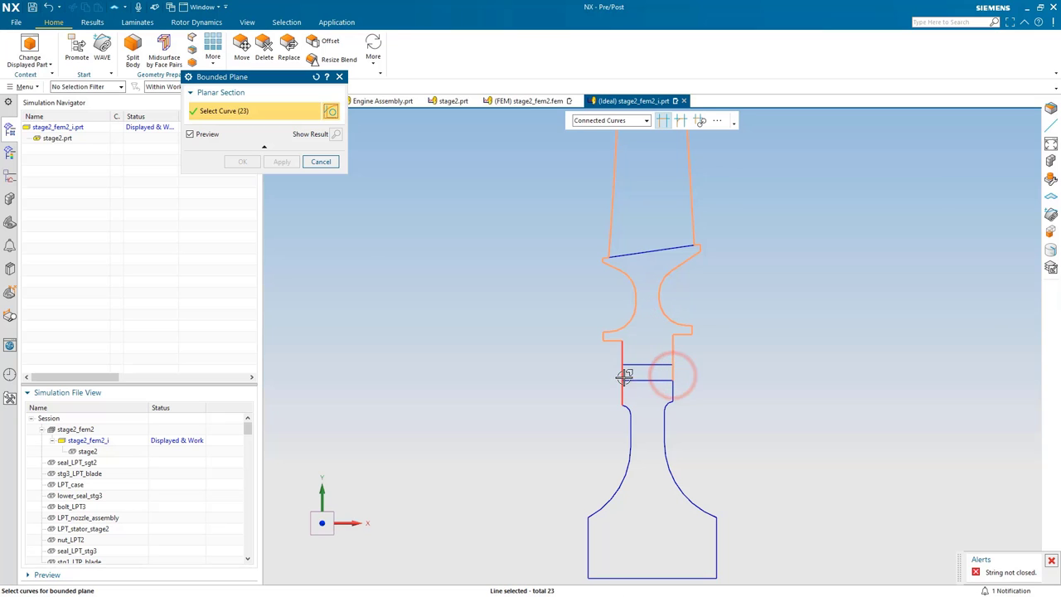
click(623, 388)
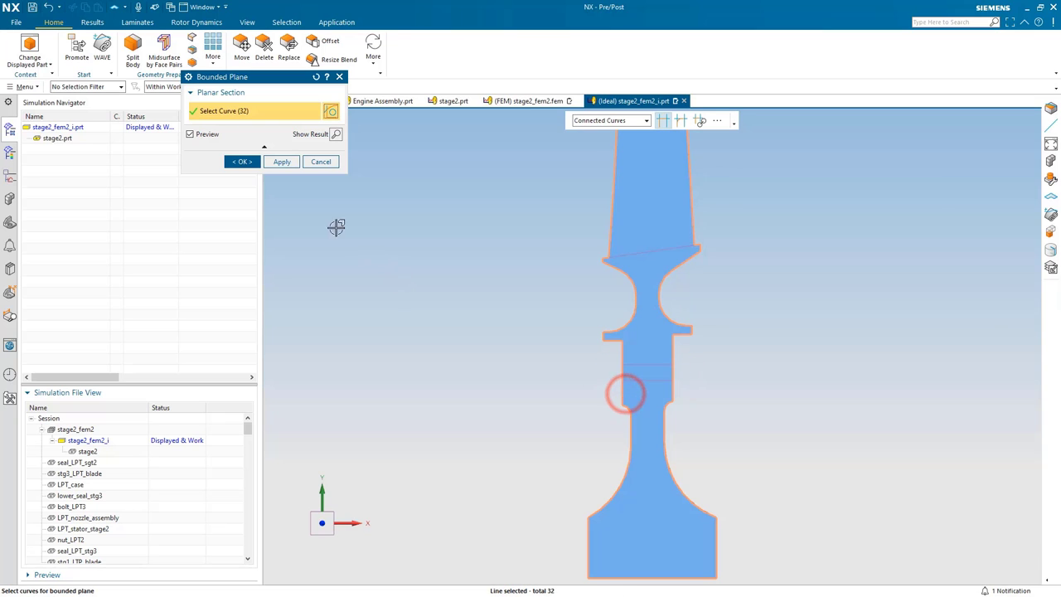
click(252, 165)
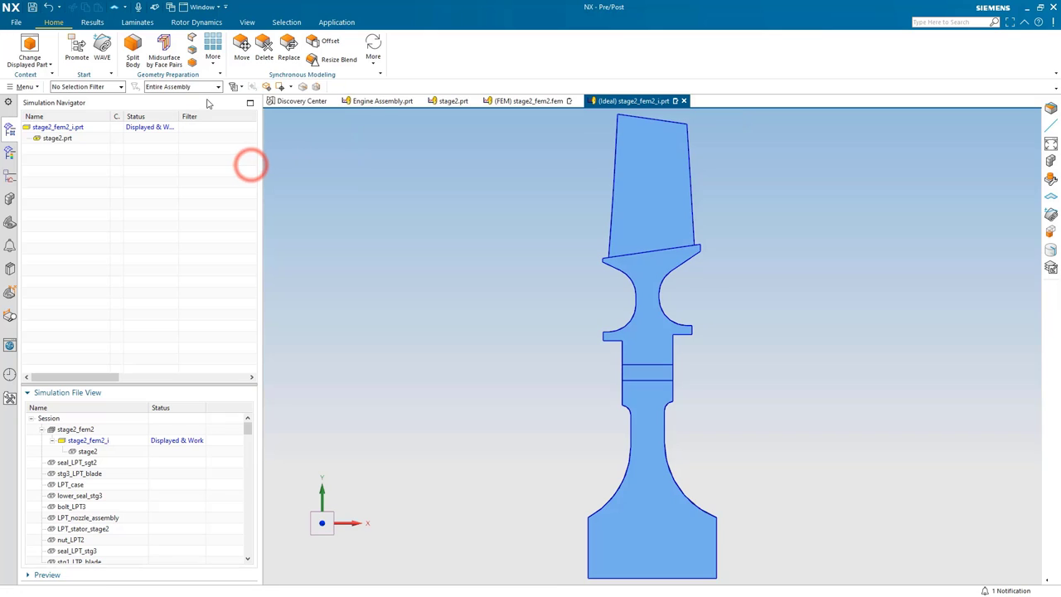
- Divide the flat blade surface using its outline curves as the dividing objects
click(213, 60)
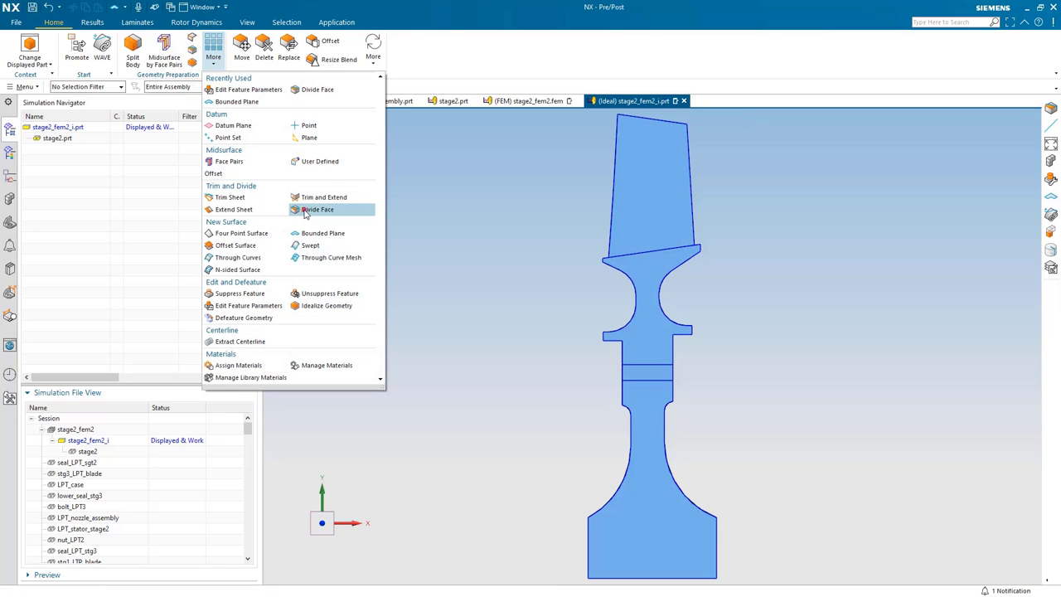
click(312, 209)
click(626, 195)
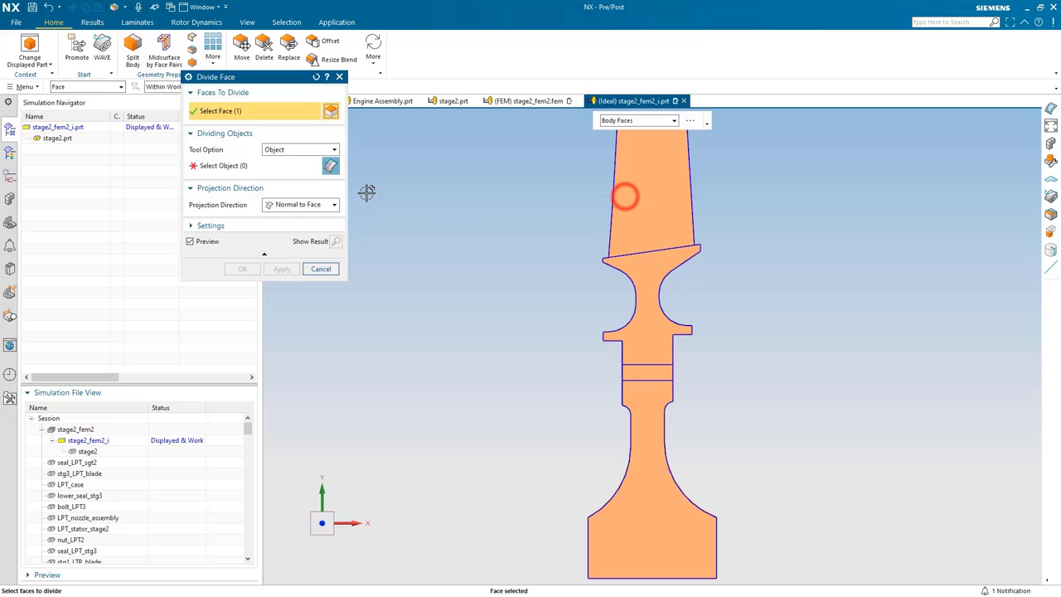
click(247, 160)
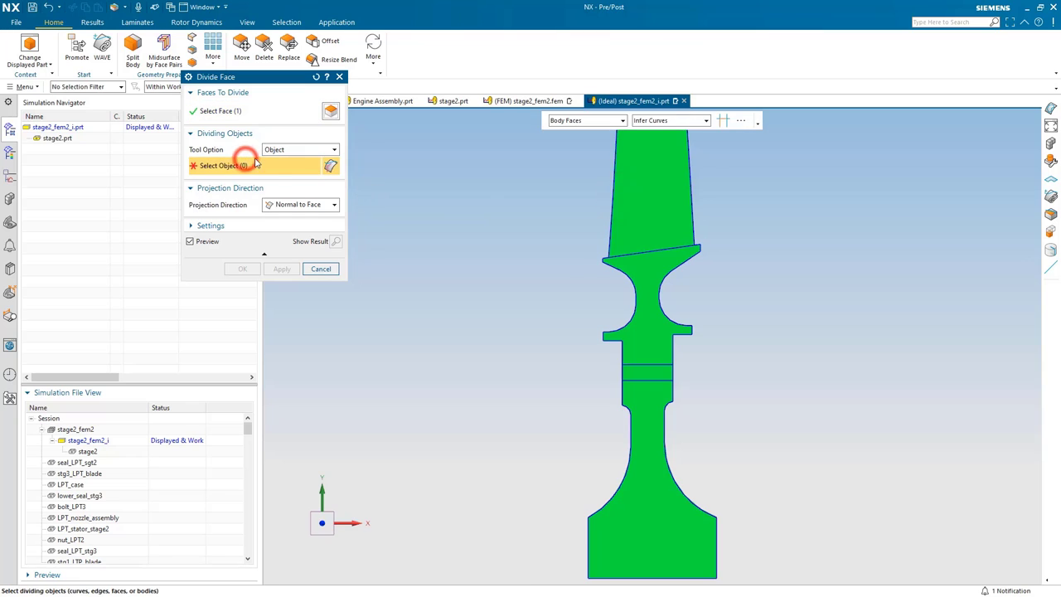
click(658, 248)
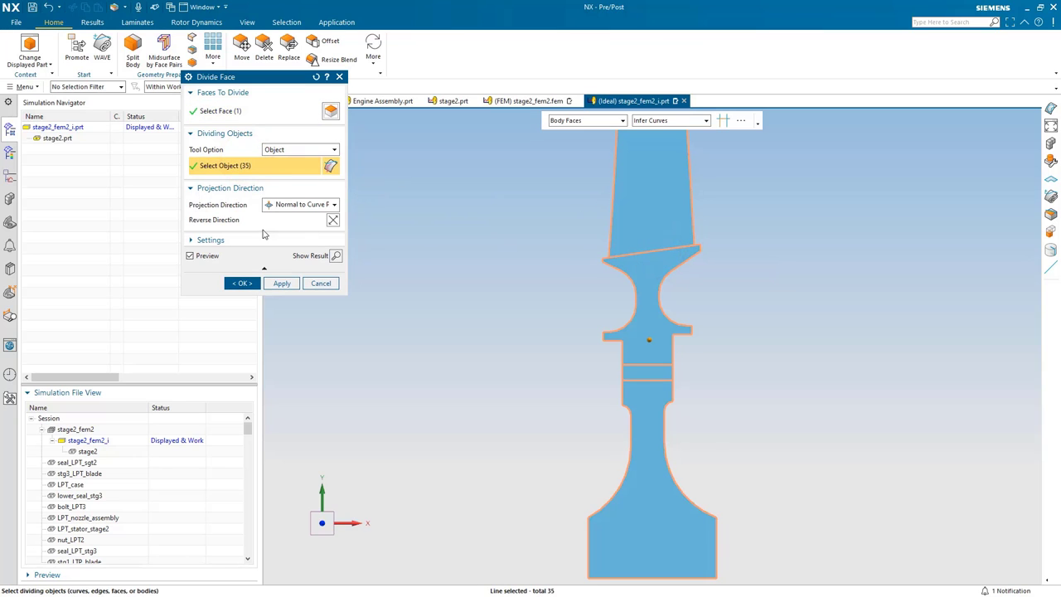
click(238, 285)
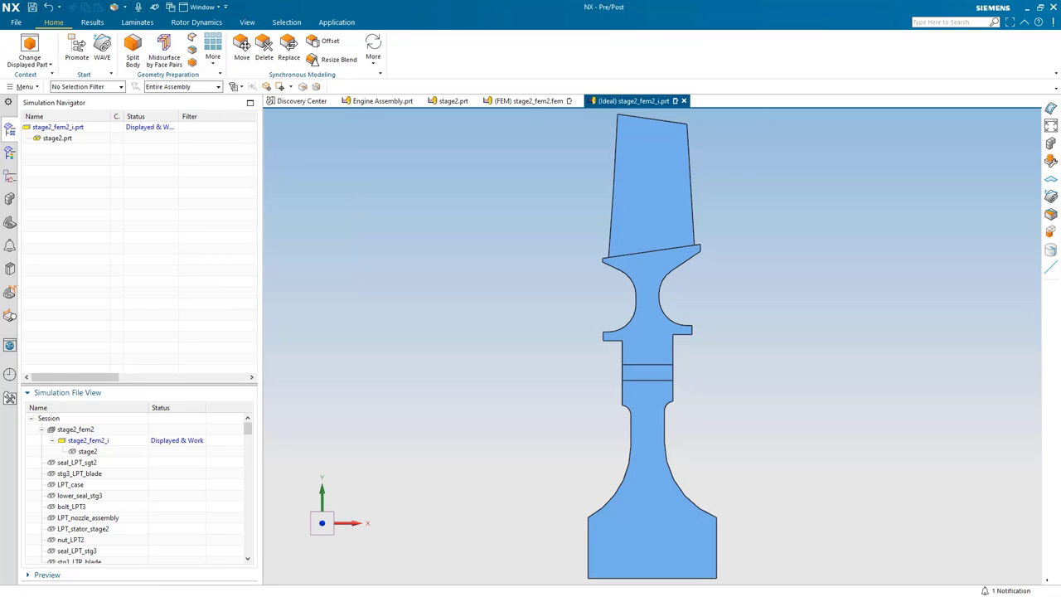
- Make stage2_fem2 the displayed part and edit the FEM to use the blade sheet body
double_click(85, 430)
right_click(67, 127)
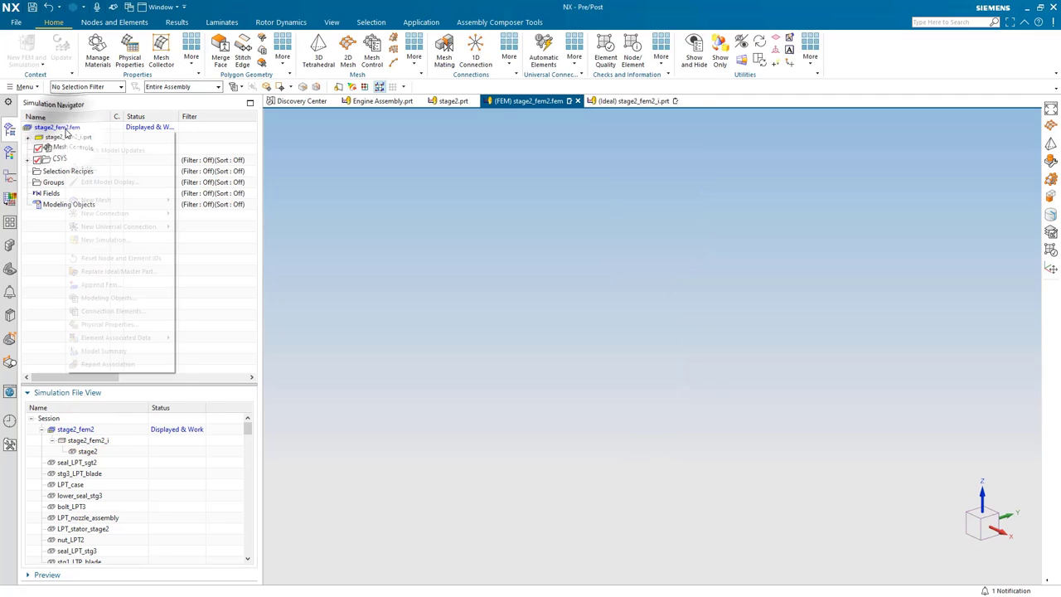
click(86, 166)
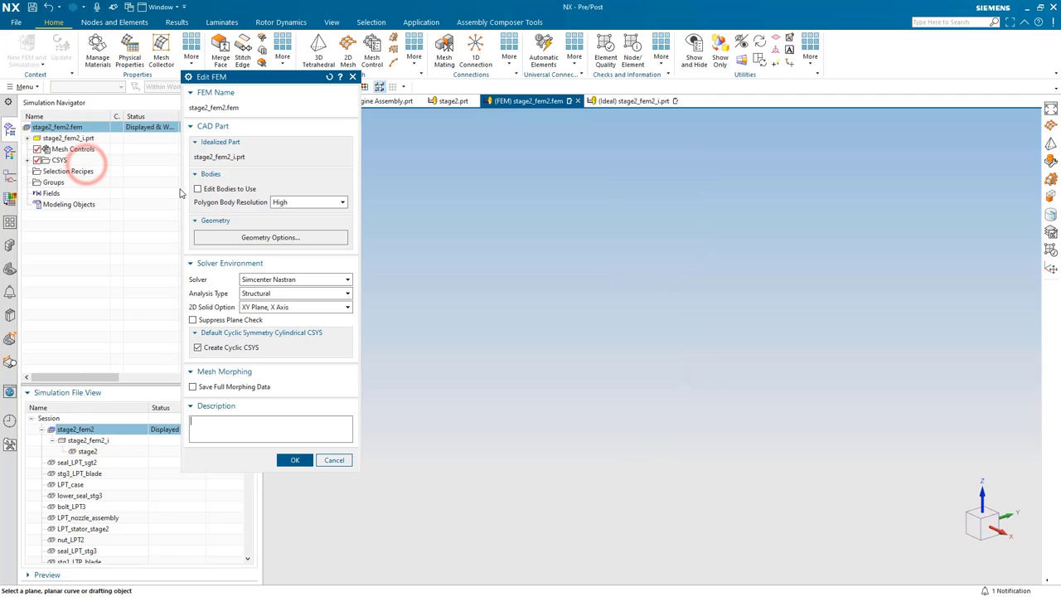
click(199, 189)
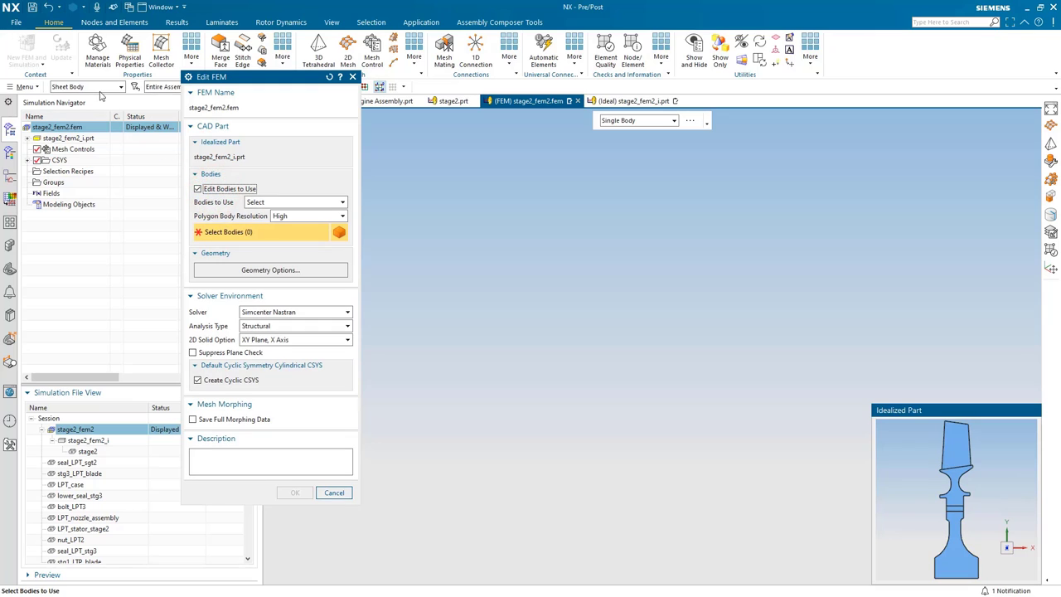
click(941, 551)
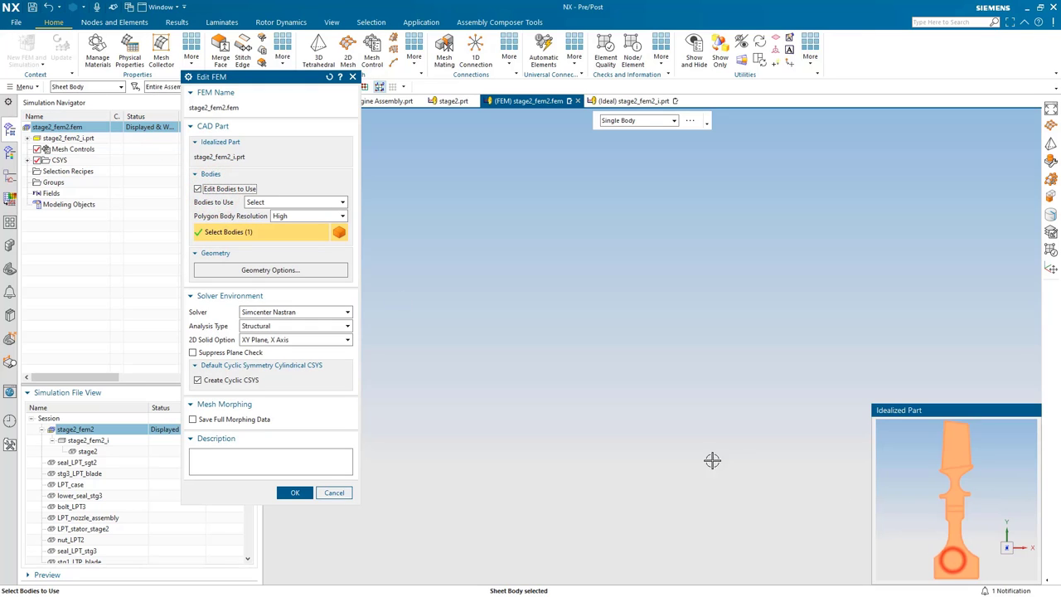
key(Return)
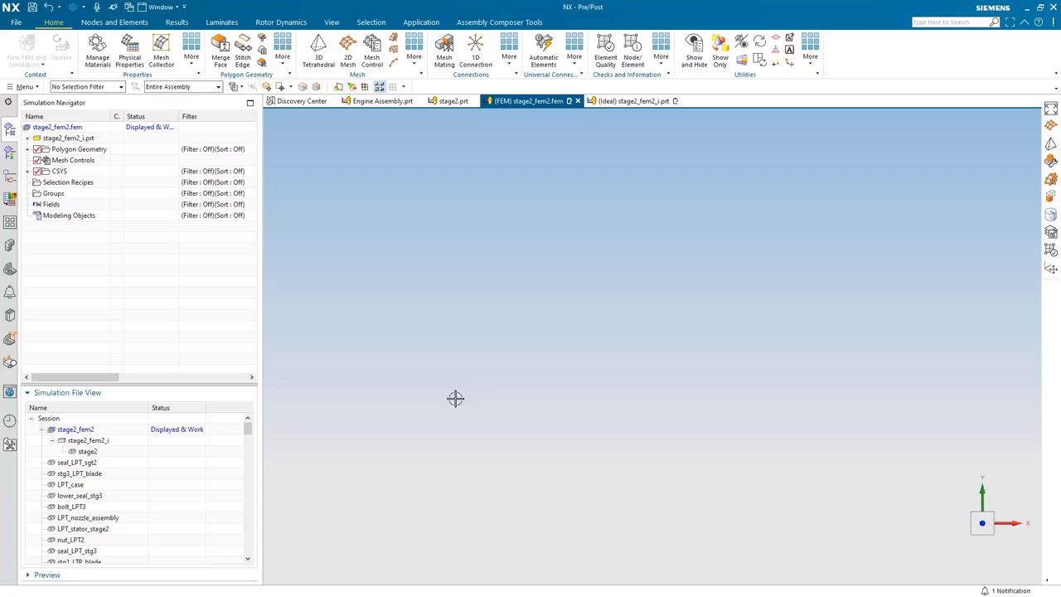
- Make layer 12 the work layer and hide layer 1
click(26, 86)
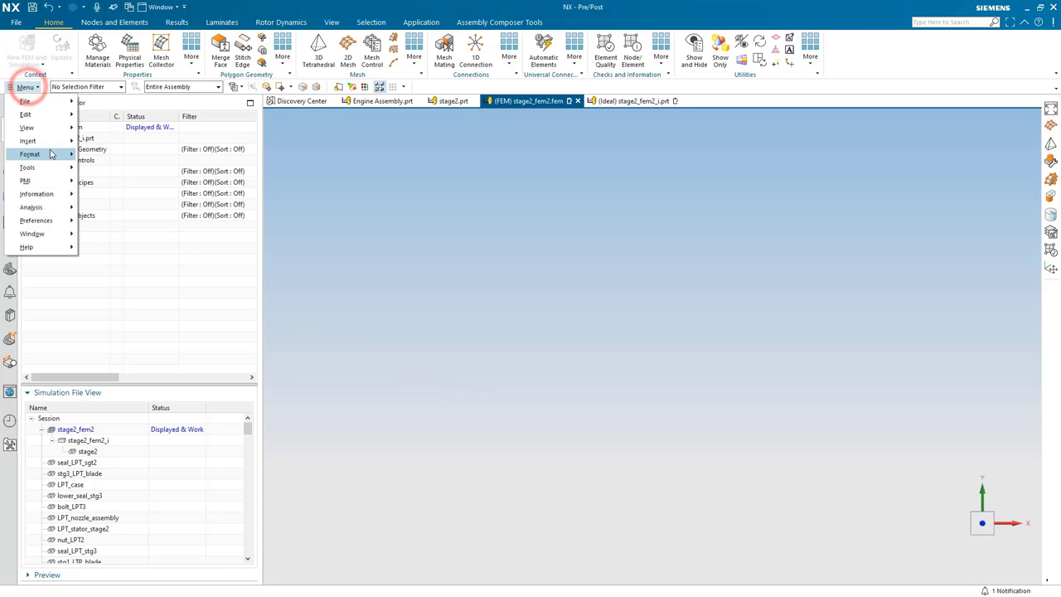
click(46, 155)
click(88, 158)
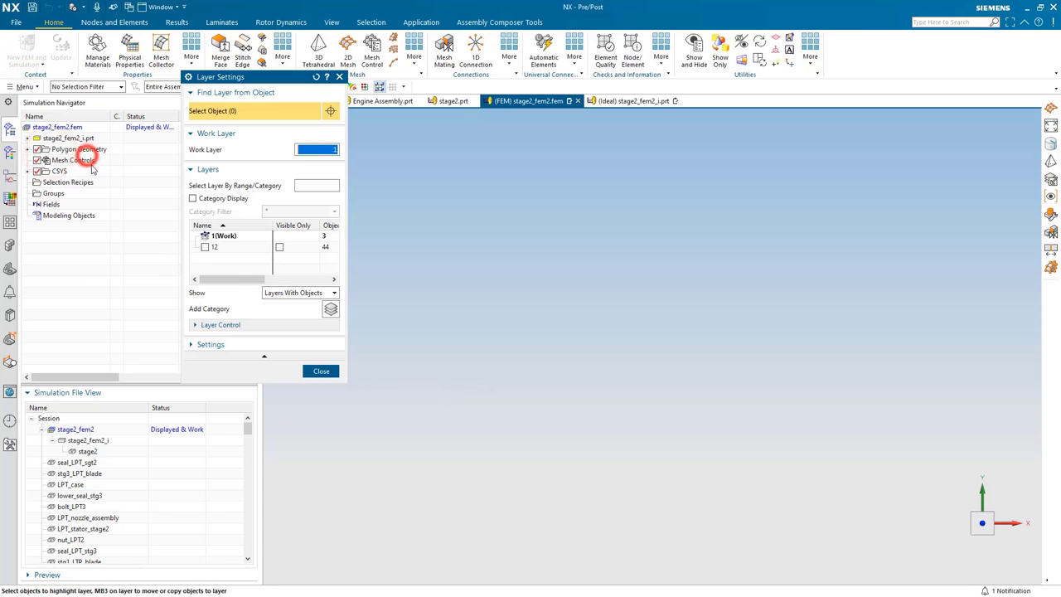
right_click(215, 250)
click(234, 255)
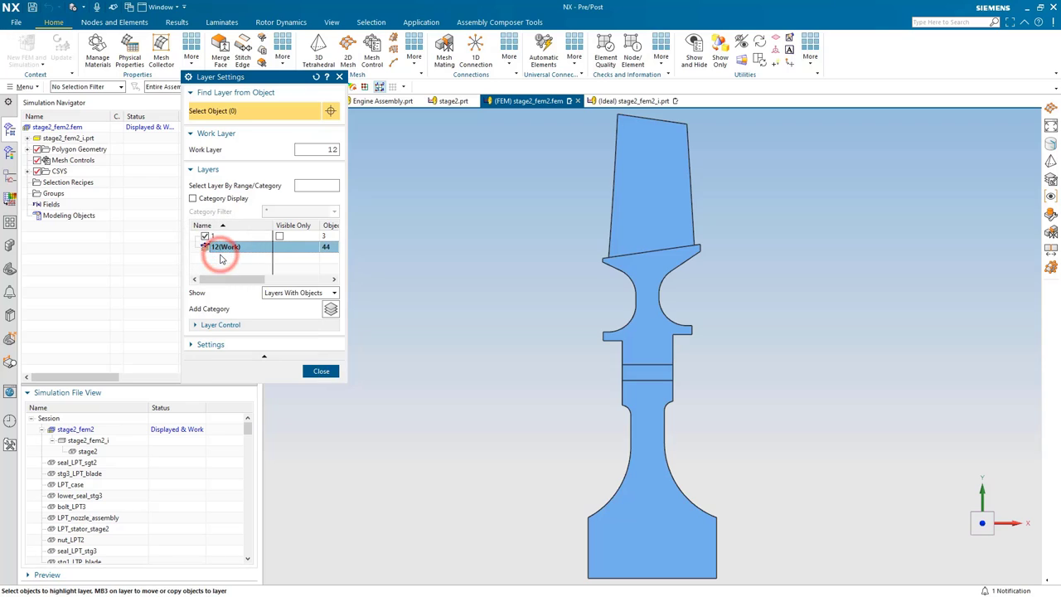
click(204, 237)
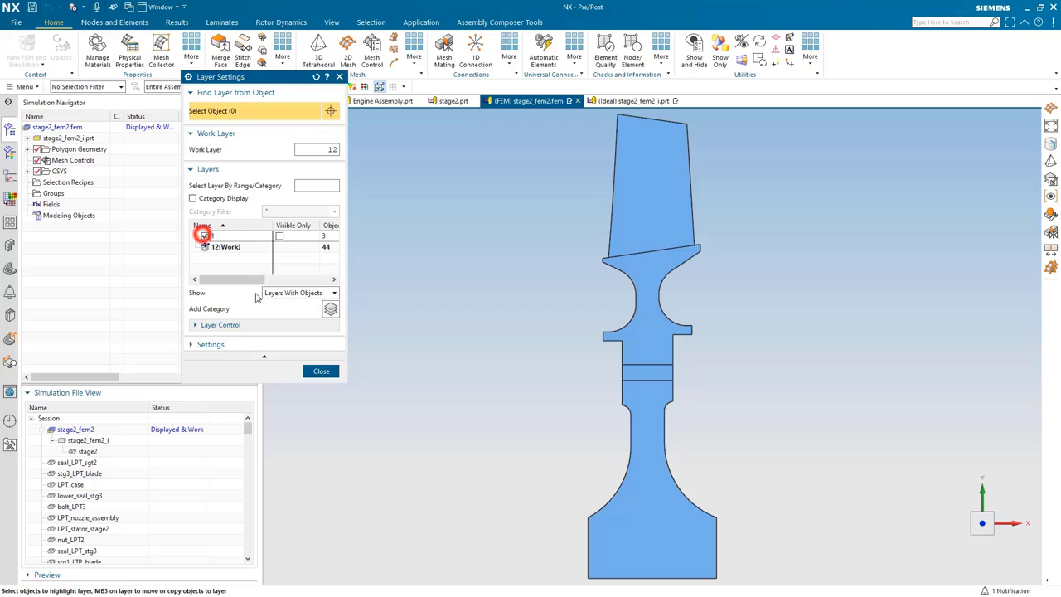
click(330, 371)
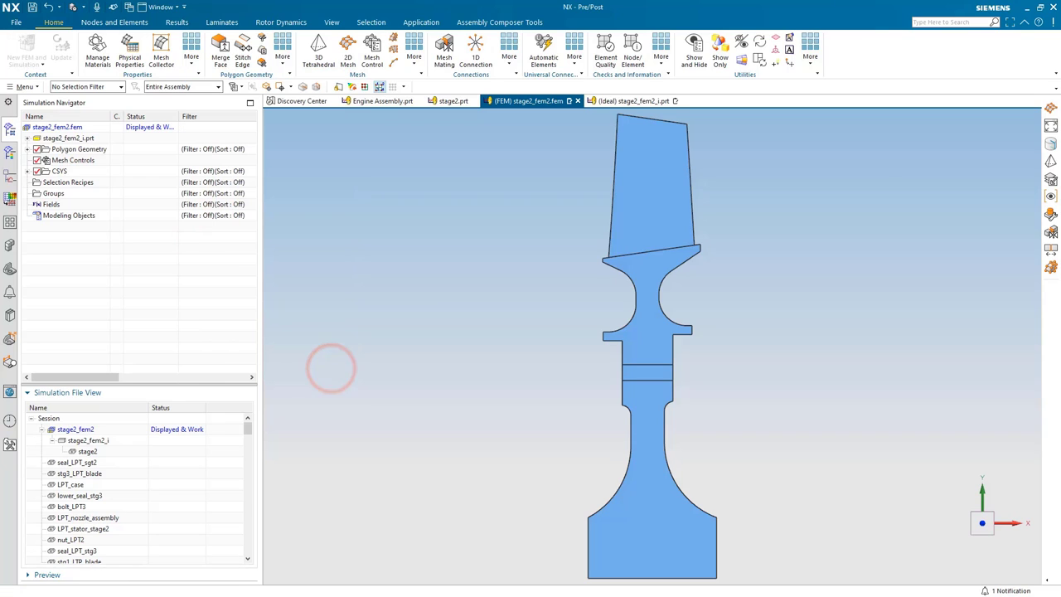
- Mesh the narrow neck band face with 0.06 in CPLSTS4 Paver elements
click(347, 53)
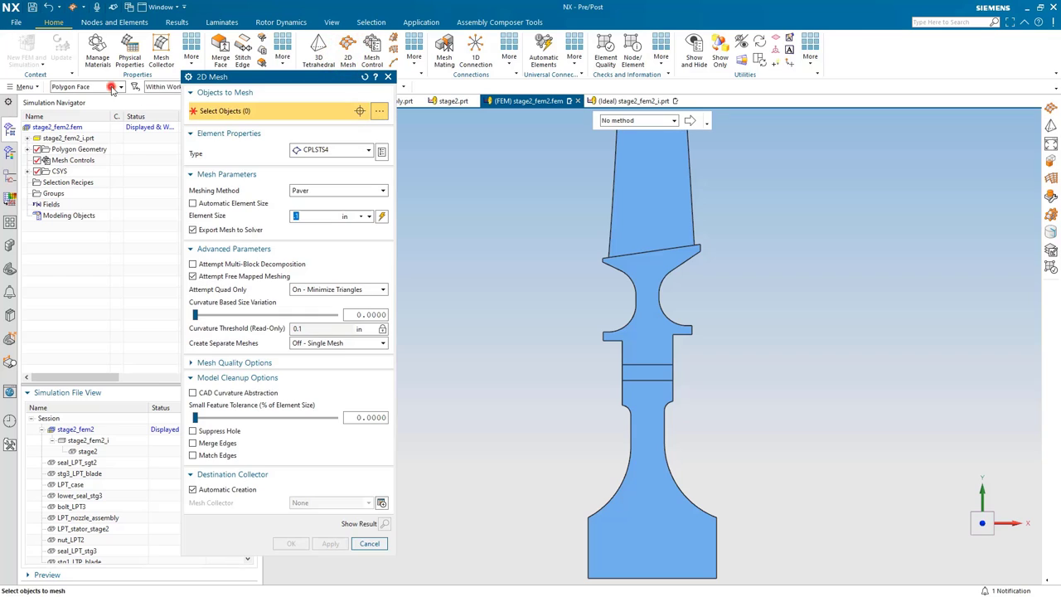
text(.1)
click(113, 89)
click(98, 138)
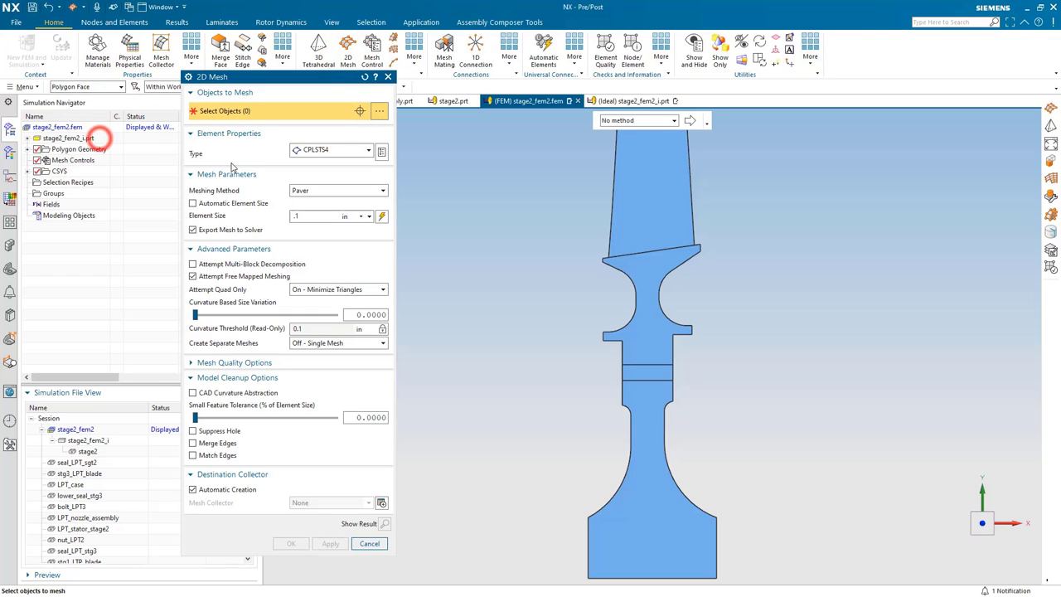
click(327, 151)
click(329, 153)
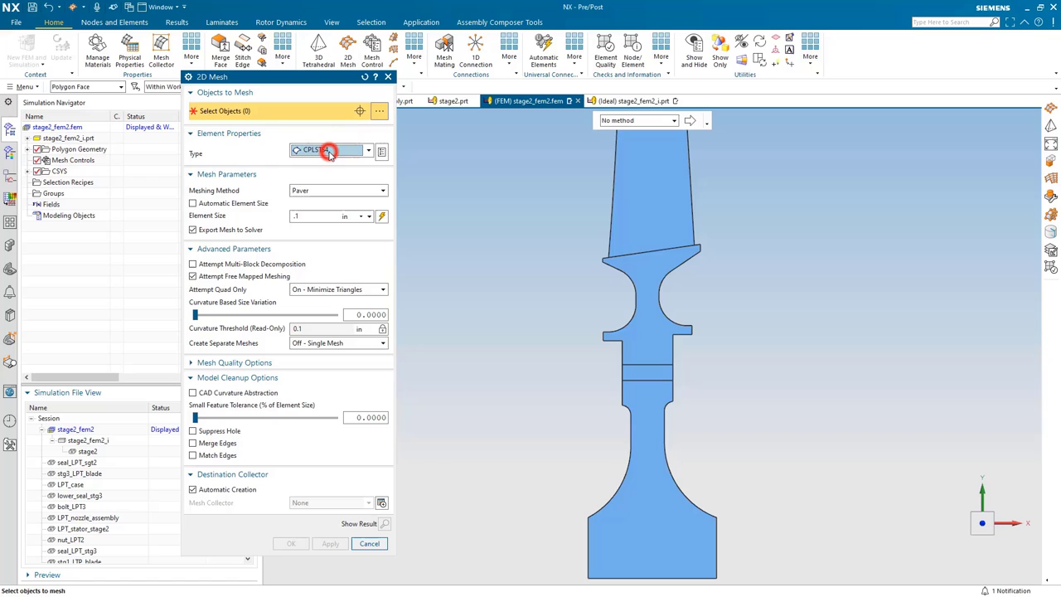
click(656, 370)
scroll(657, 370, up, 4)
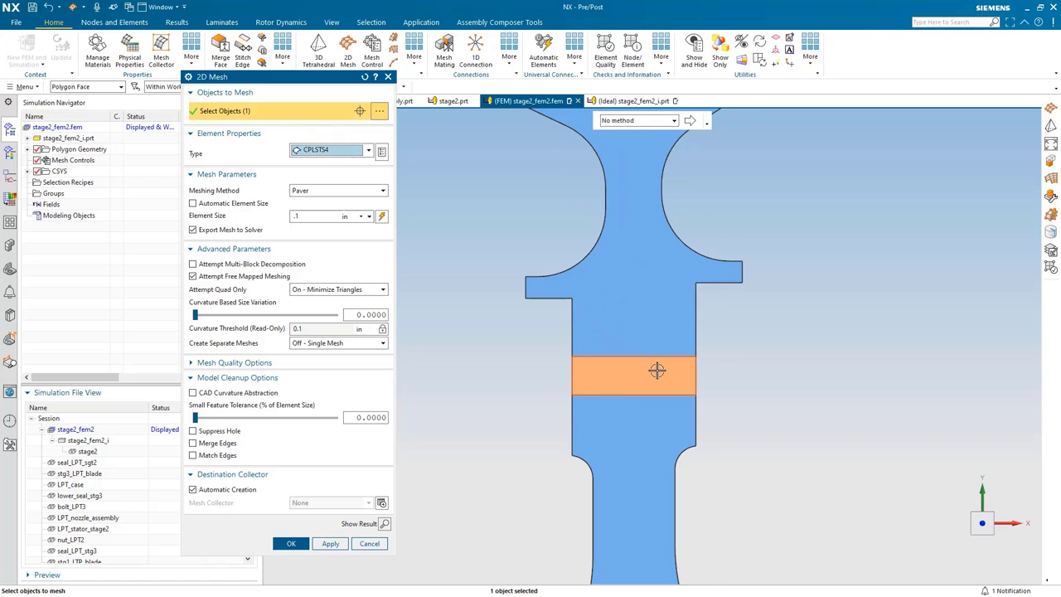
click(303, 212)
text(.06)
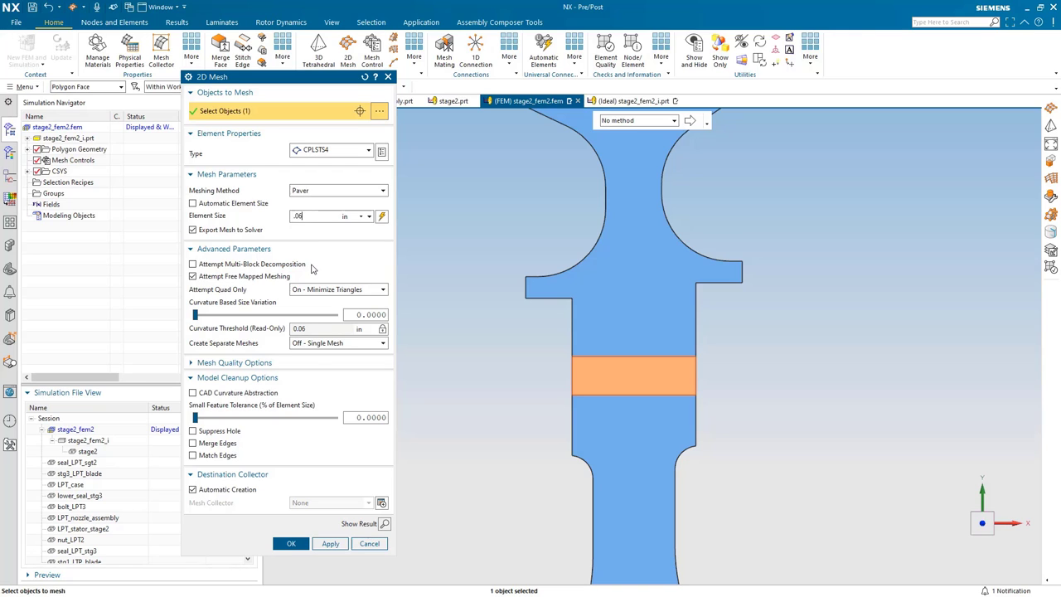
click(311, 362)
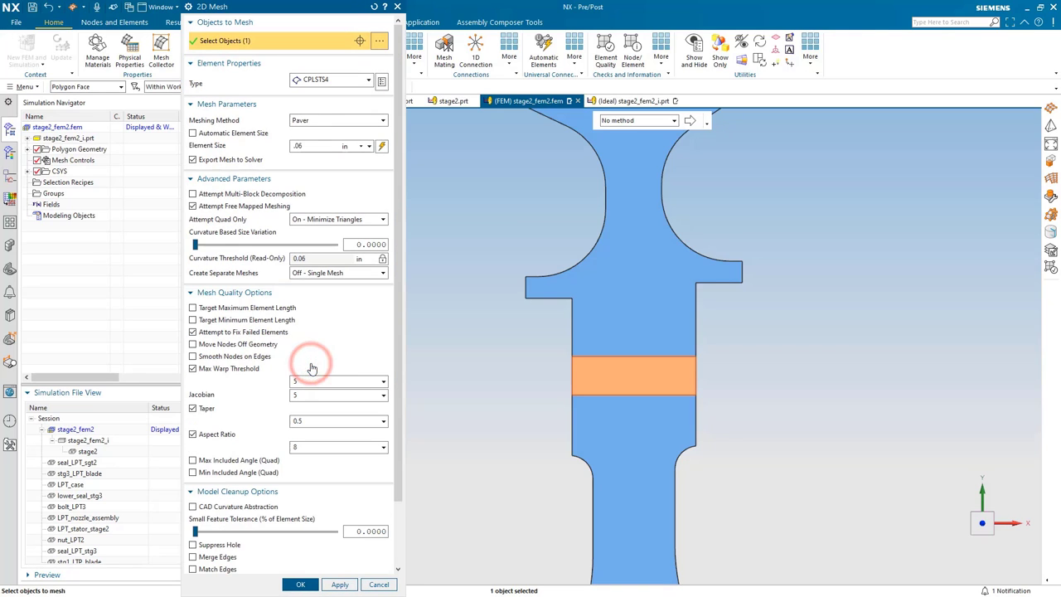
scroll(312, 368, down, 3)
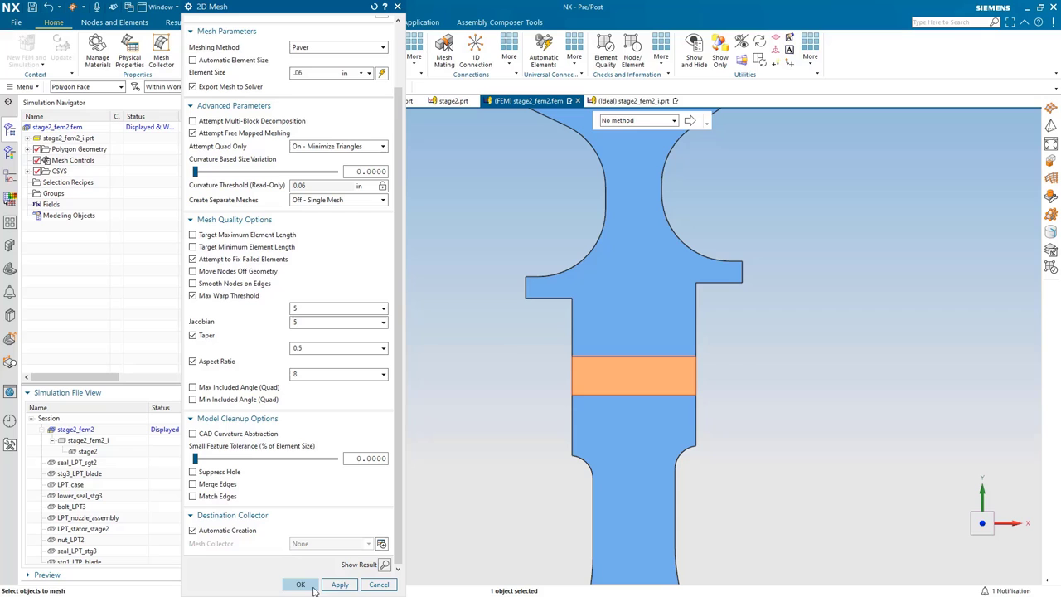
click(311, 585)
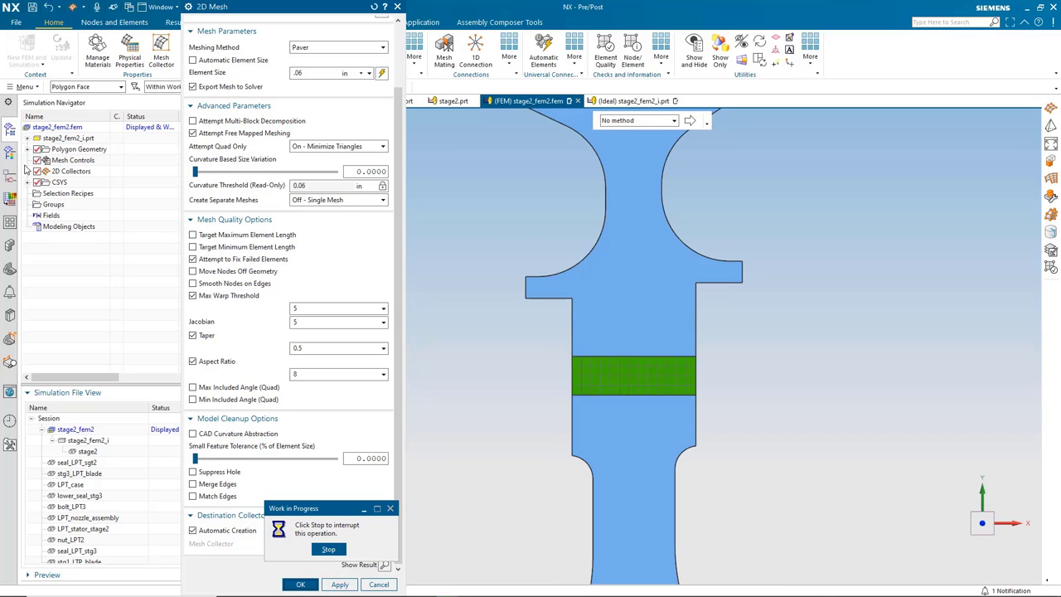
click(27, 170)
- Set the Polygon Body collector's PPLANE material to Titanium_Ti-6Al-4V and rename the collector ti
click(39, 183)
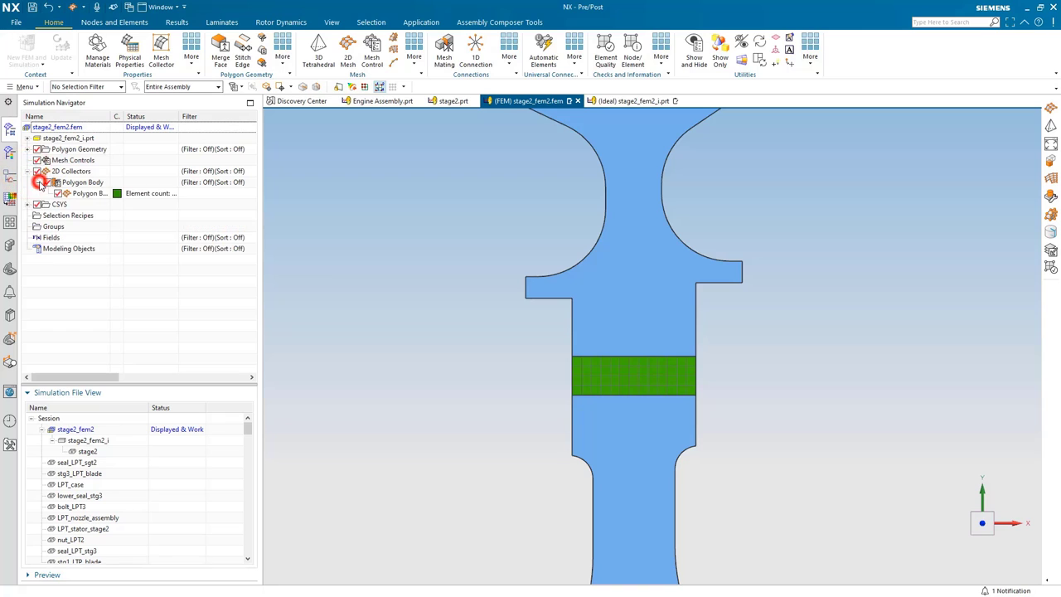
right_click(83, 185)
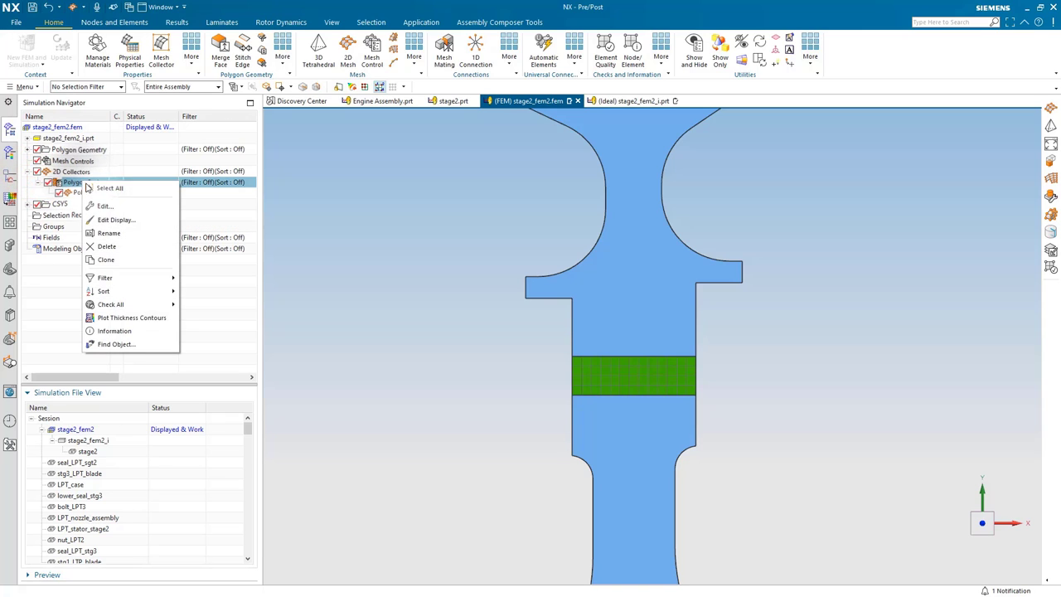
click(100, 206)
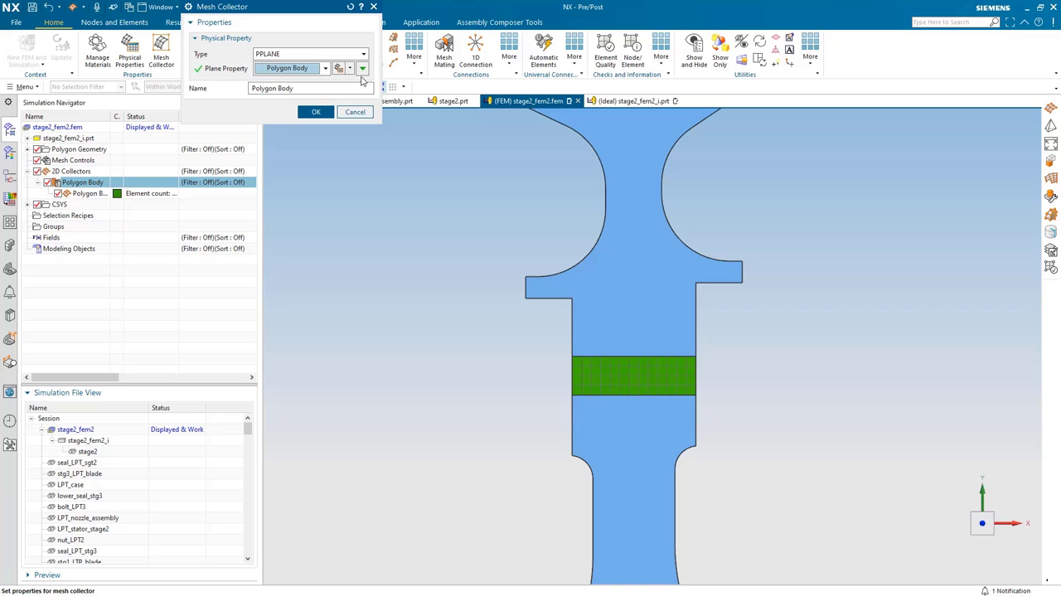
click(342, 69)
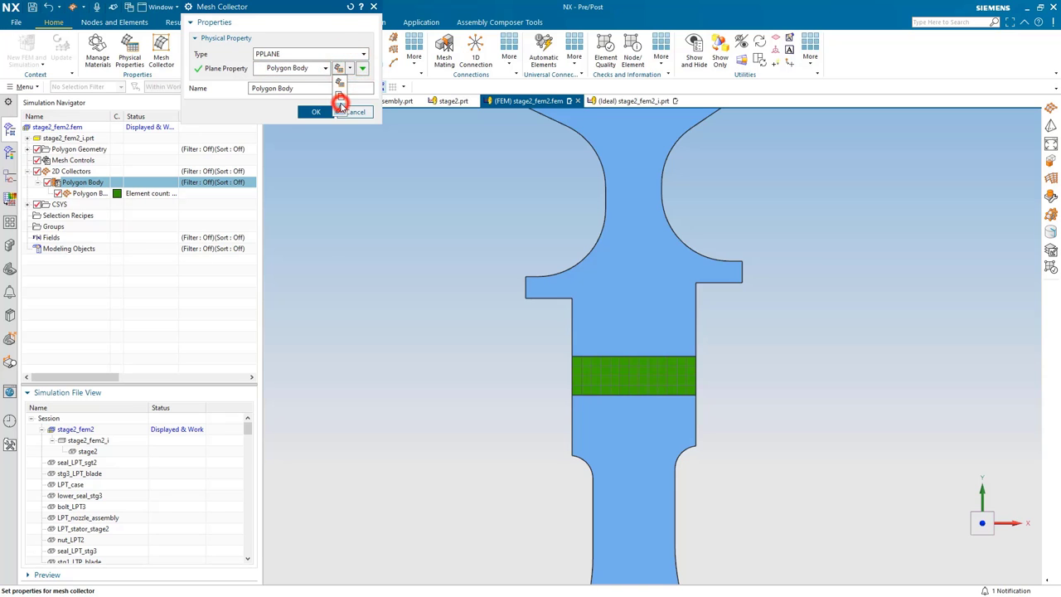
click(342, 105)
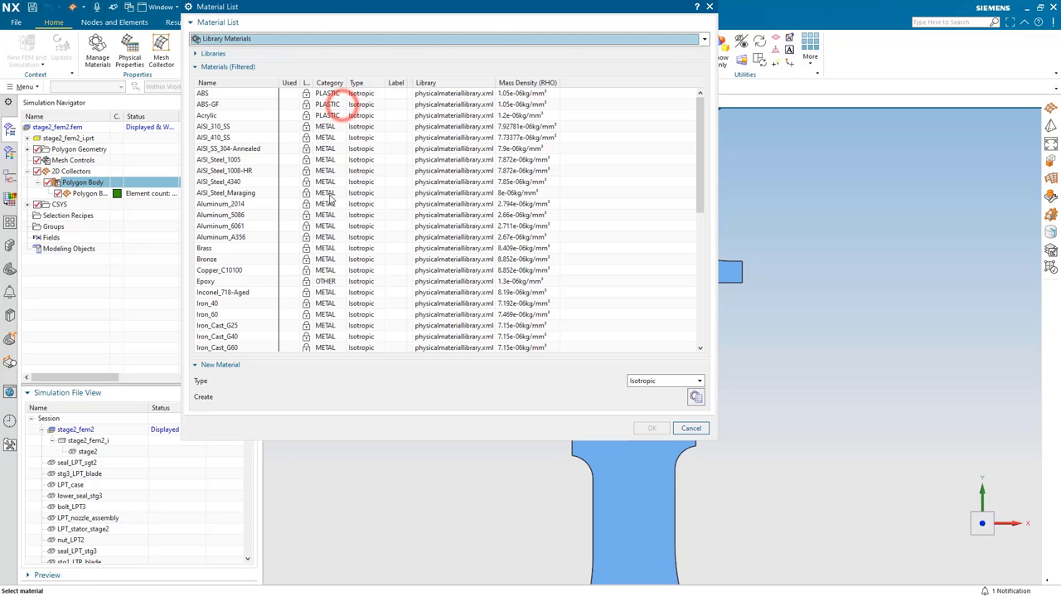
drag(700, 170, 701, 301)
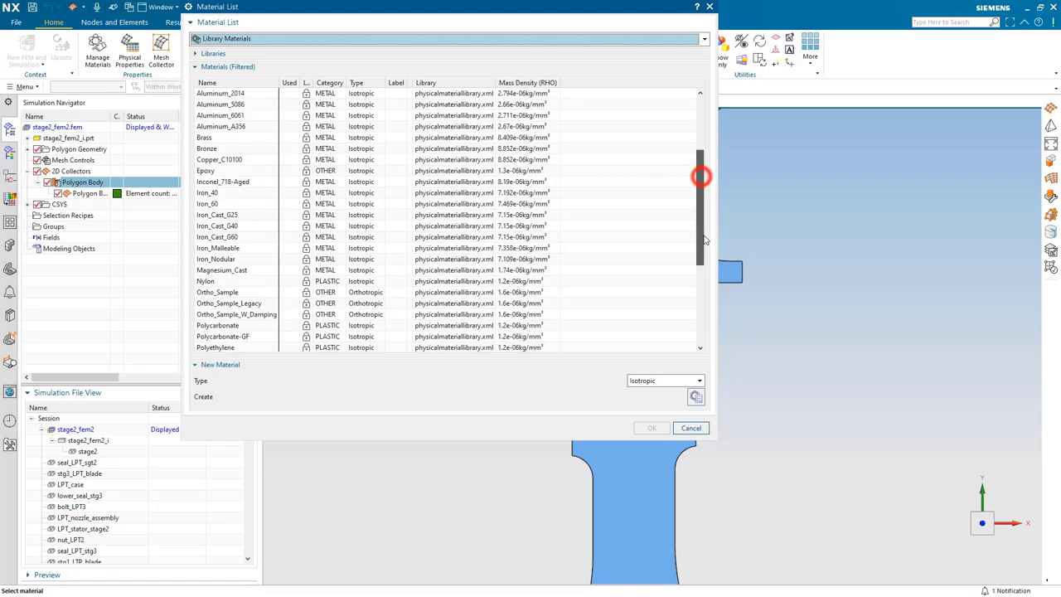
click(247, 303)
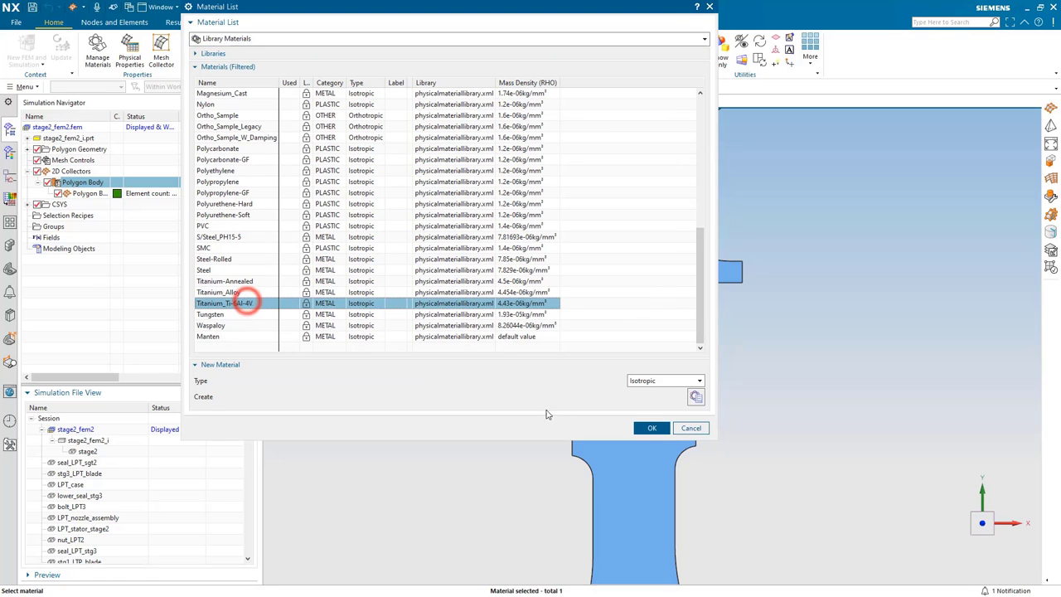
click(651, 428)
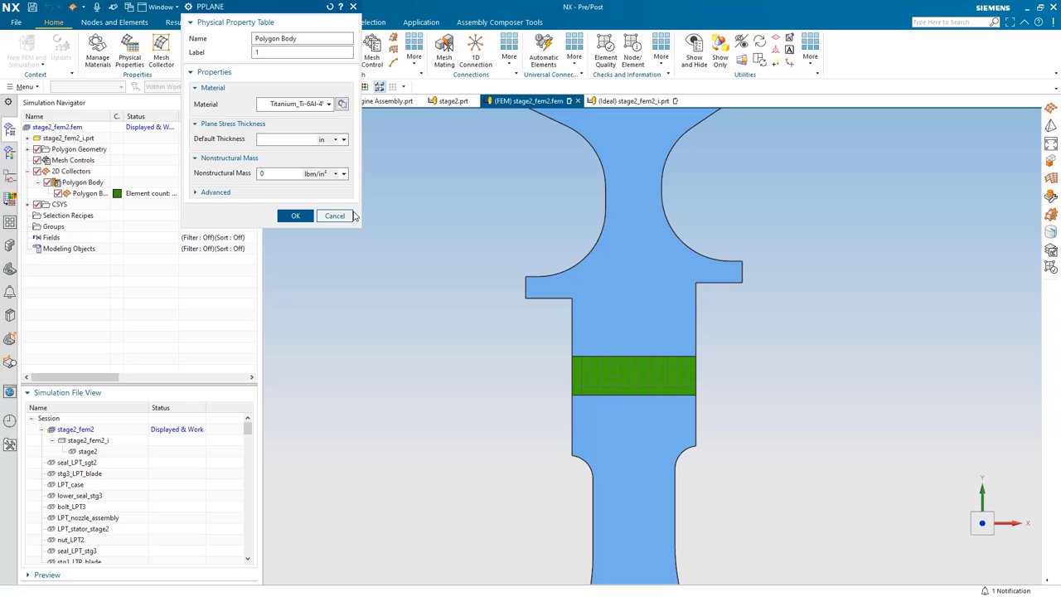
click(296, 216)
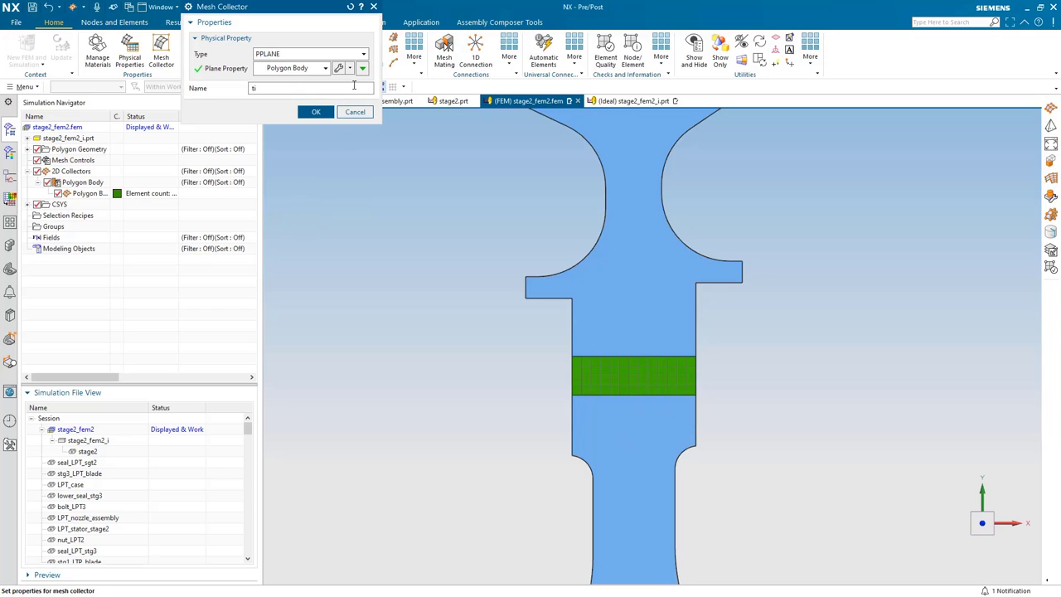
click(323, 111)
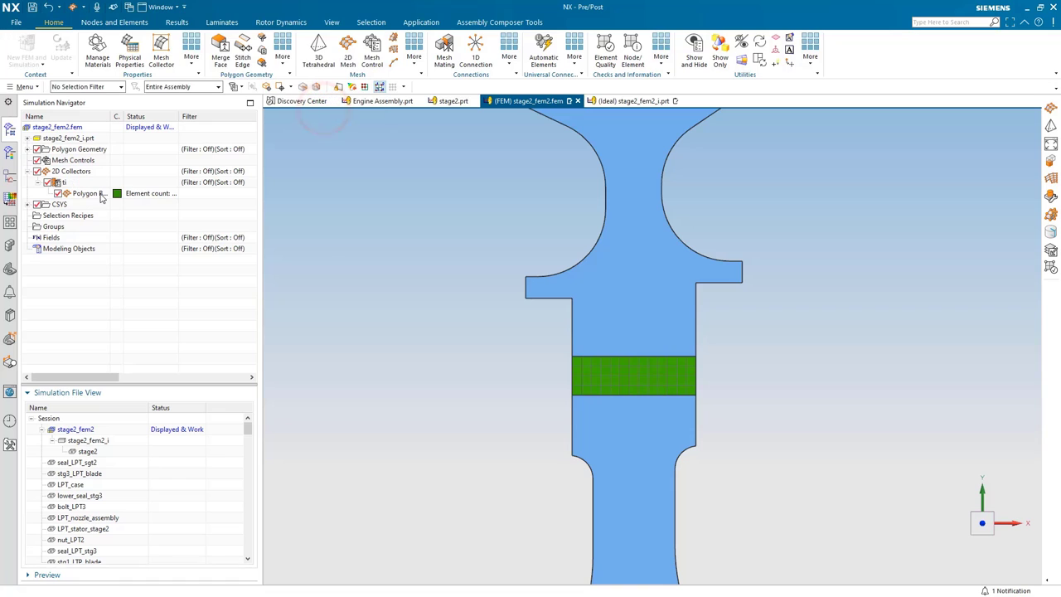
- Set the band mesh's thickness source to Hole with 45 instances
right_click(97, 193)
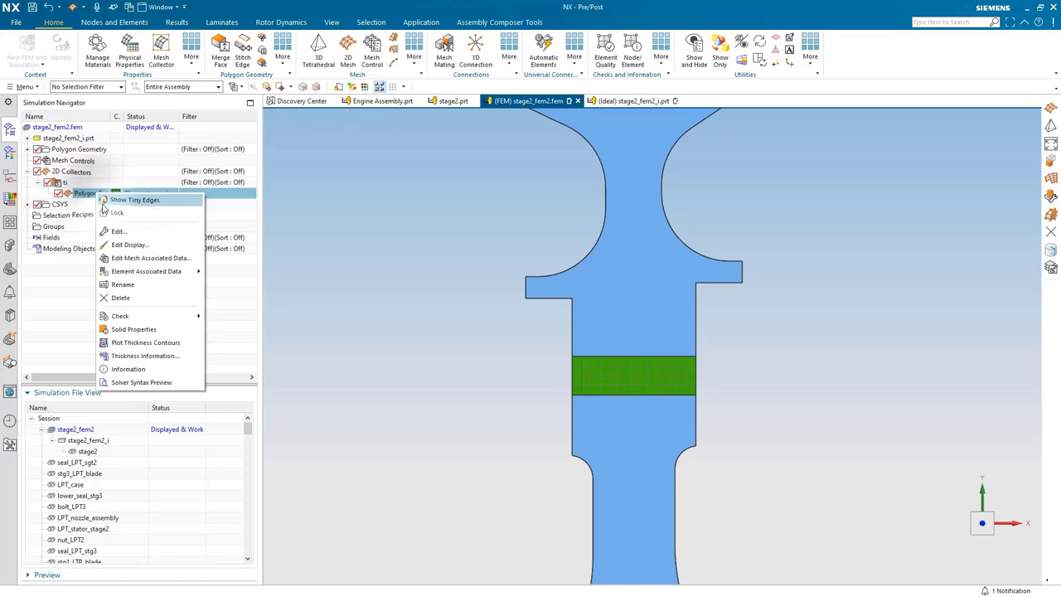
click(123, 258)
click(317, 129)
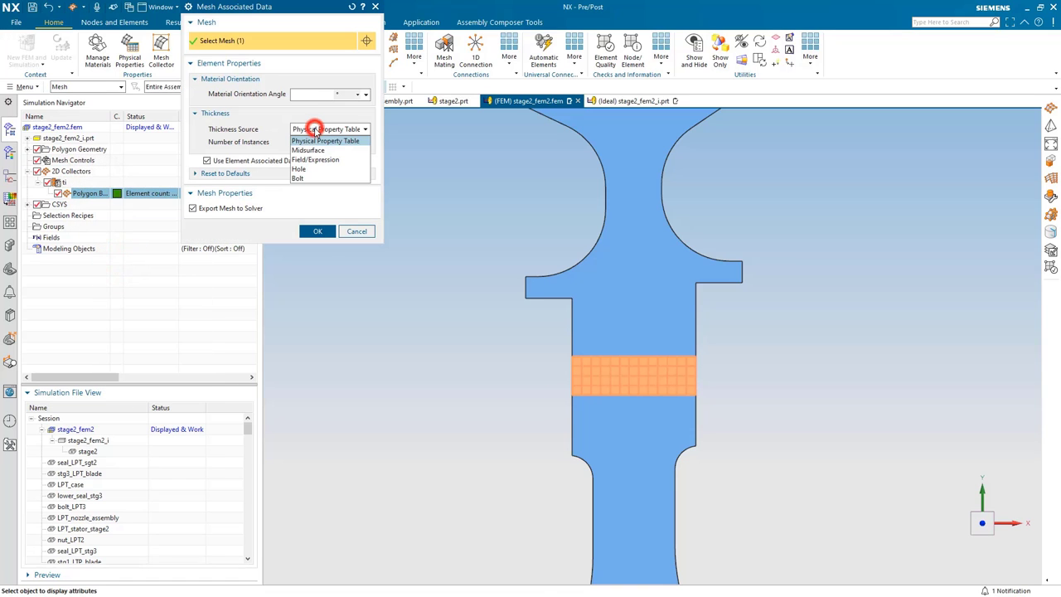
click(320, 168)
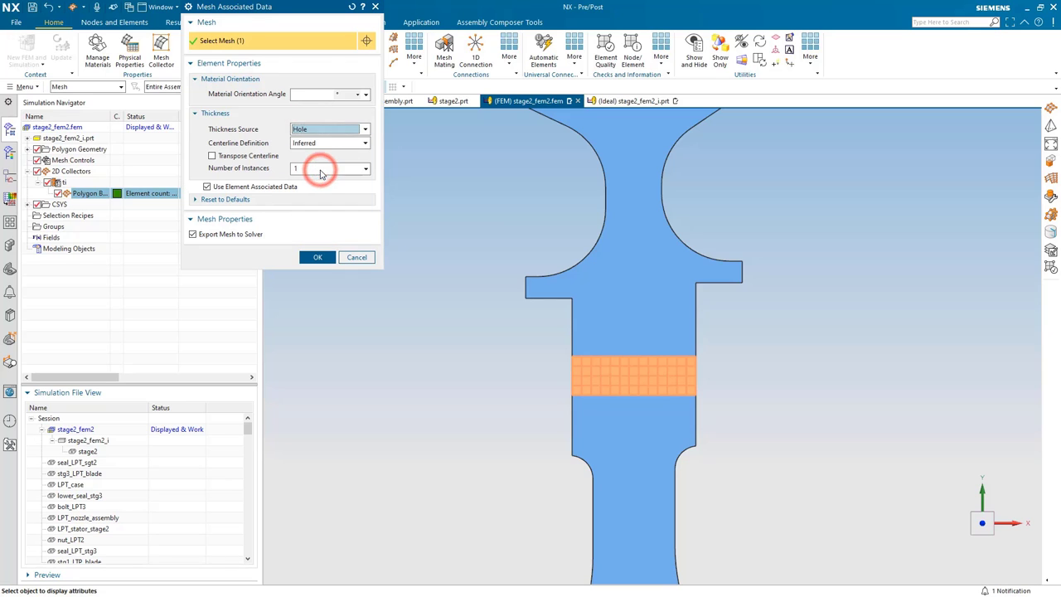
click(322, 171)
text(45)
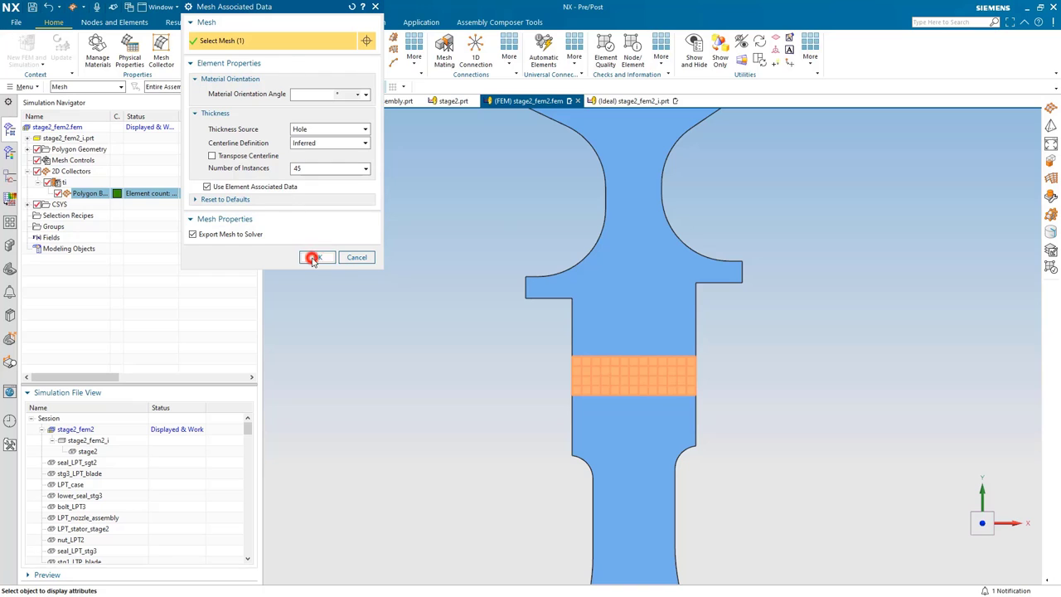
click(313, 258)
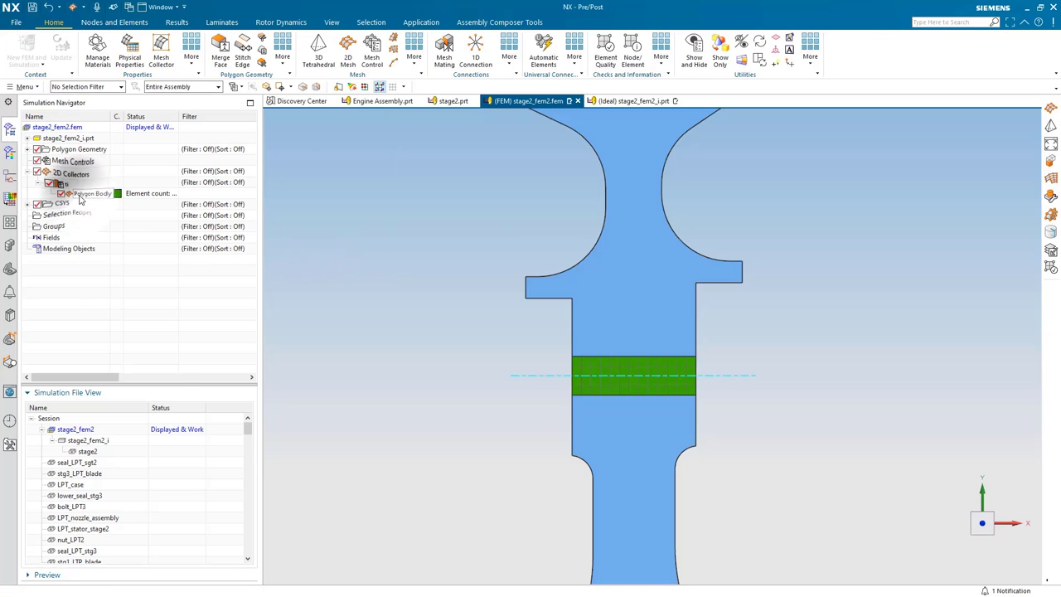
- Plot the band mesh thickness contours (32.73–44.77 in), then return to the model
right_click(80, 193)
click(133, 345)
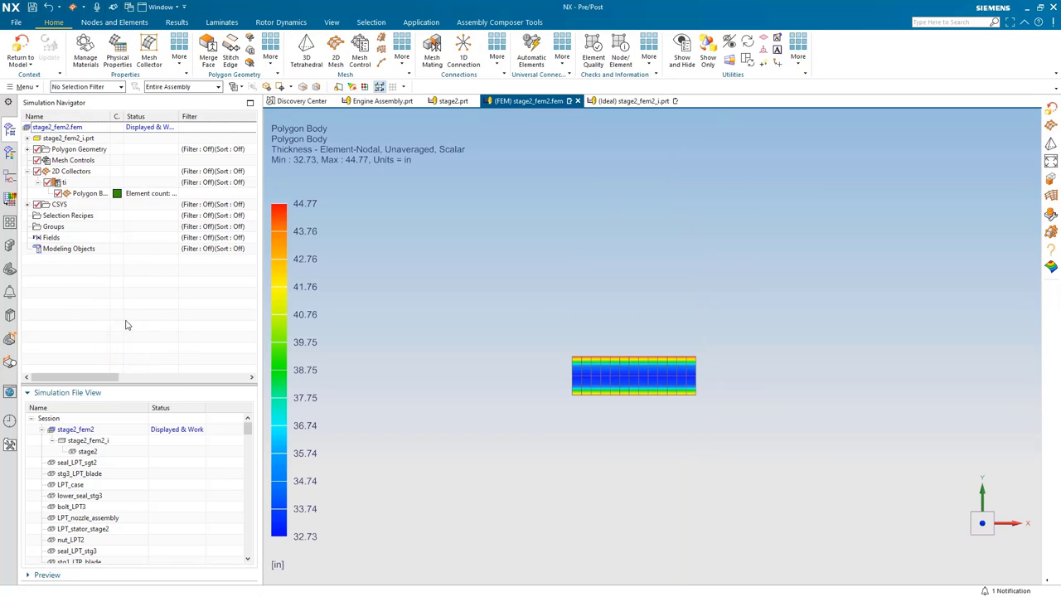
click(20, 48)
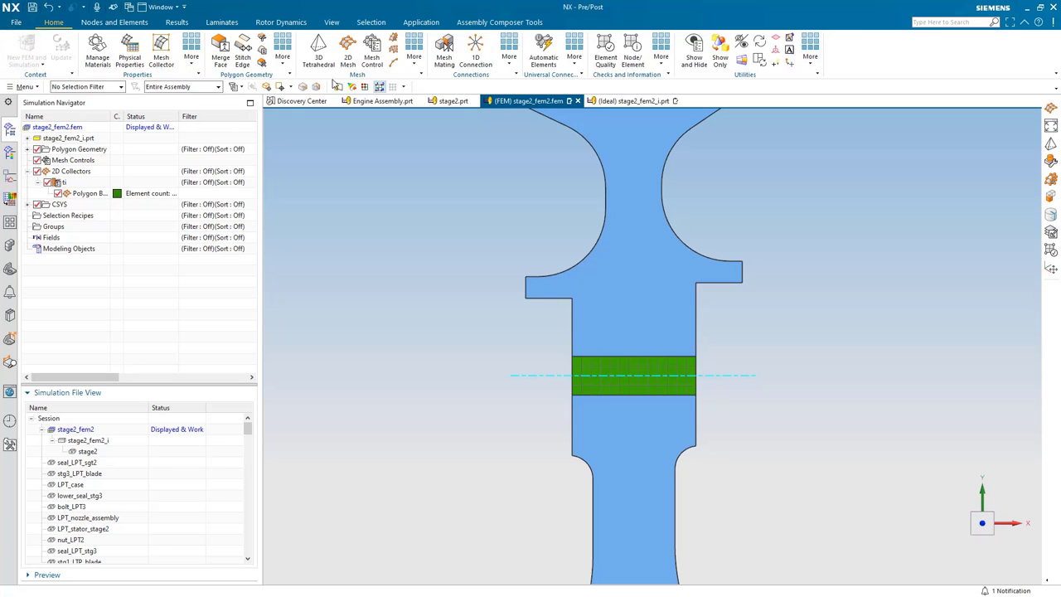
- Mesh the blade airfoil face with 0.1 in CPLSTS4 paver elements in collector ti
click(347, 50)
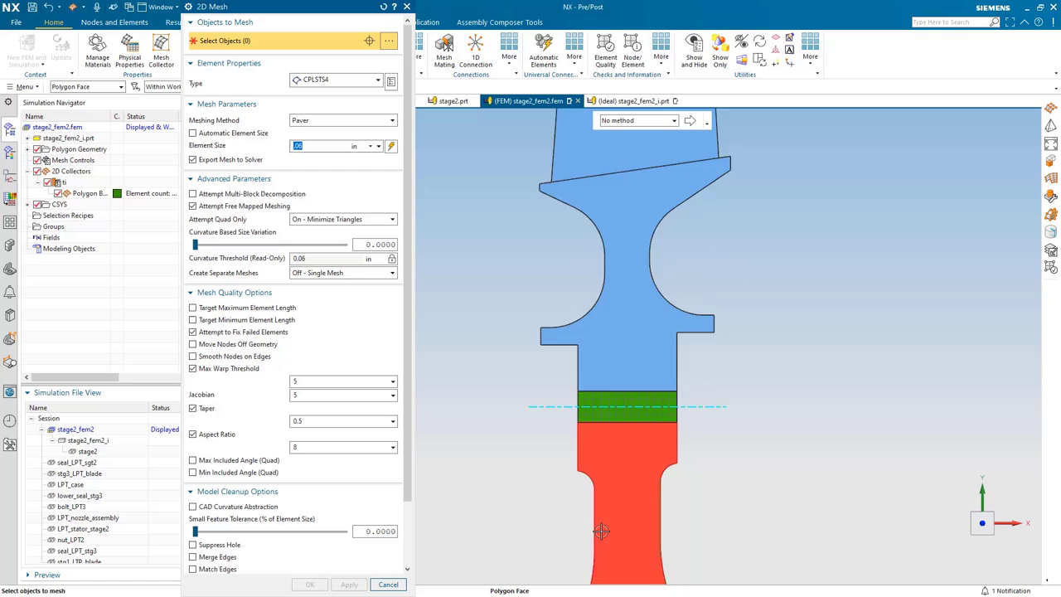
scroll(611, 275, up, 2)
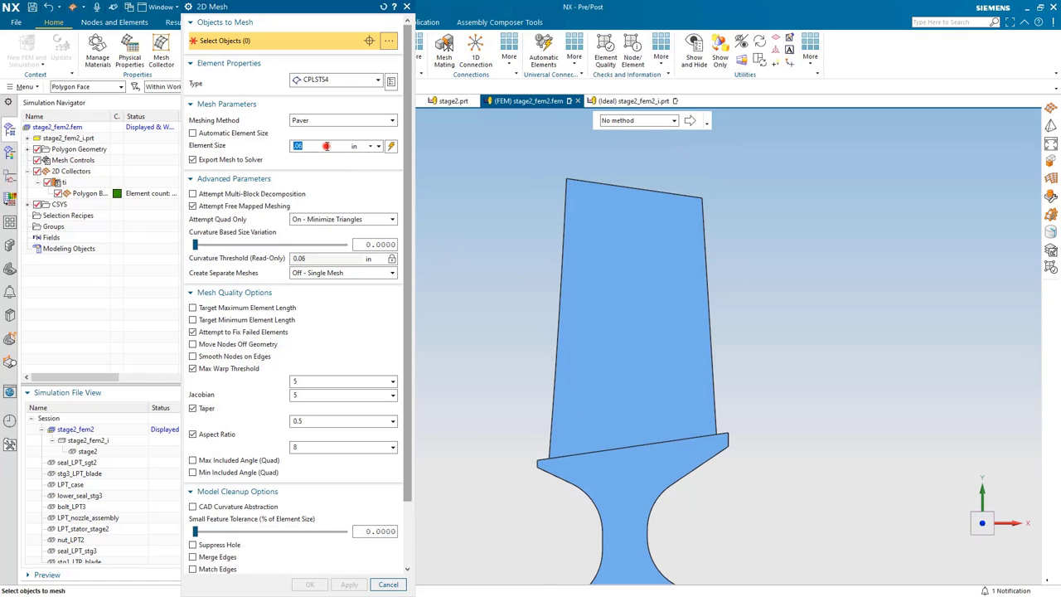
key(BackSpace)
key(BackSpace)
key(BackSpace)
text(.1)
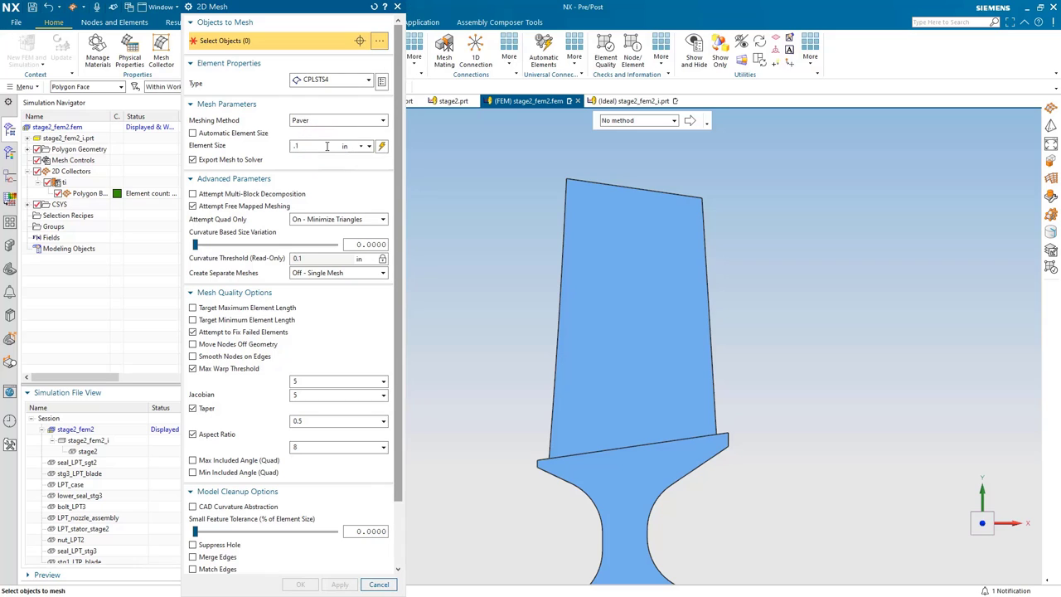
click(628, 307)
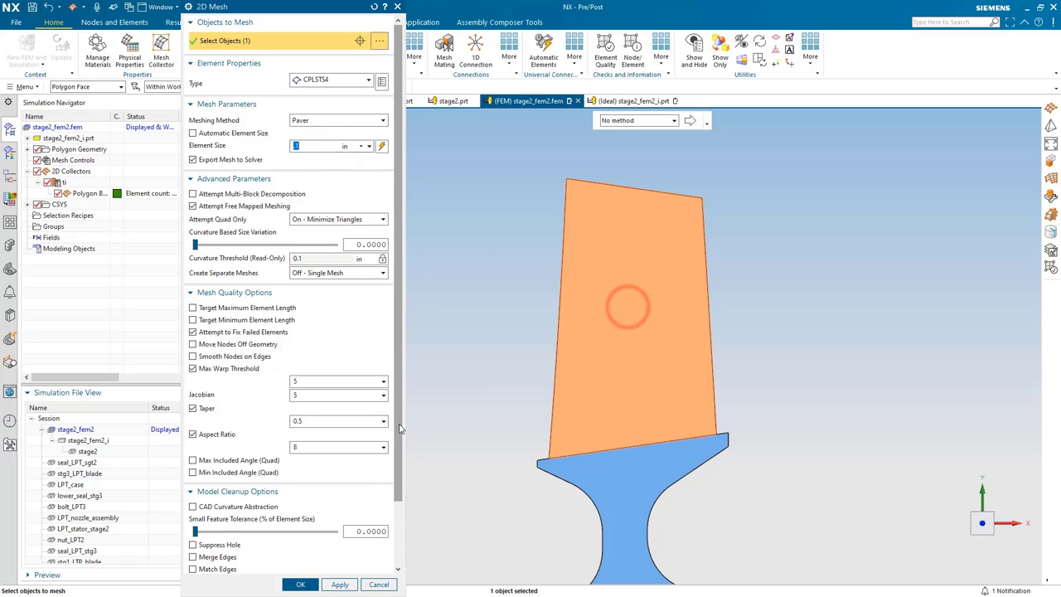
drag(398, 430, 399, 497)
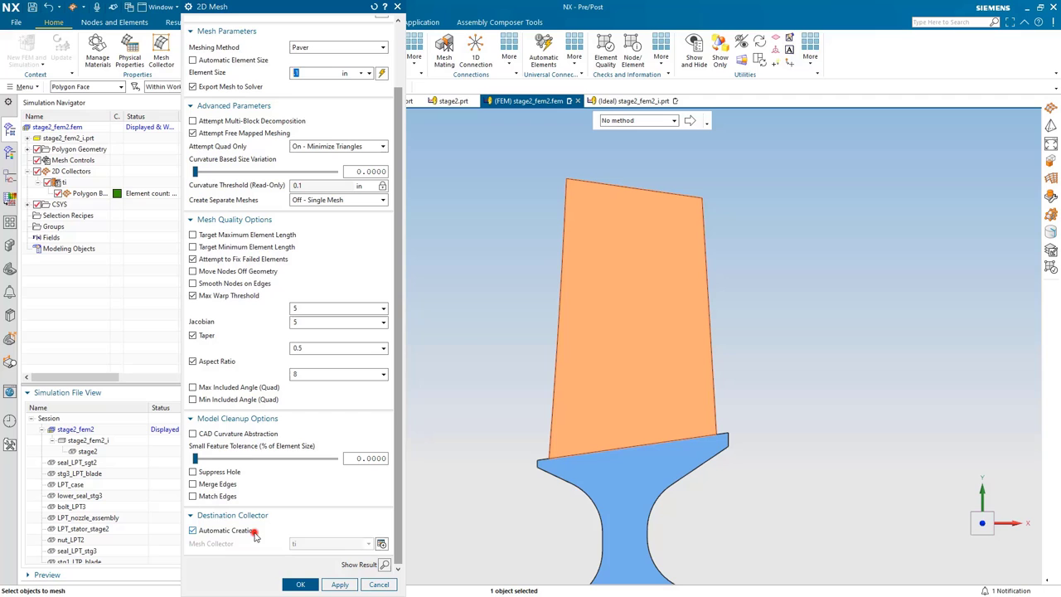
click(254, 533)
click(300, 584)
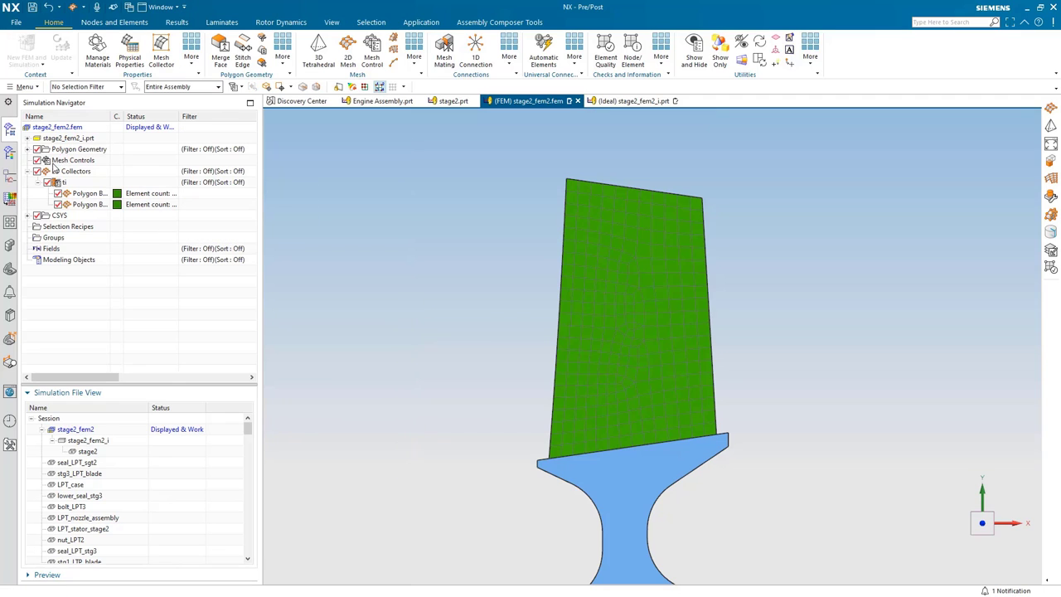
- Import the blade2thickness.fld field file into Fields
right_click(50, 249)
mouse_move(84, 296)
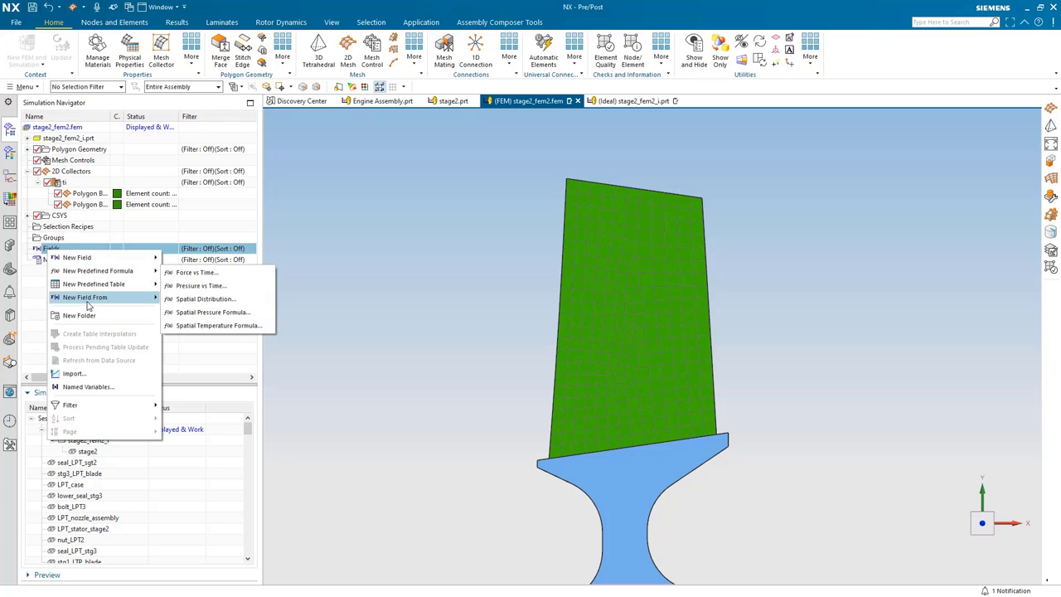
click(79, 373)
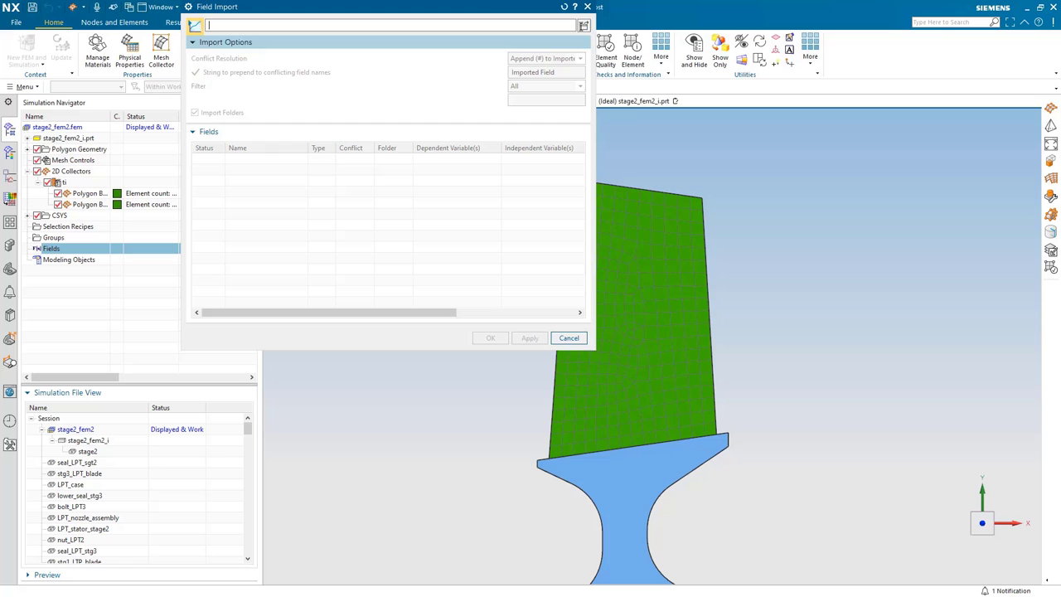
click(584, 27)
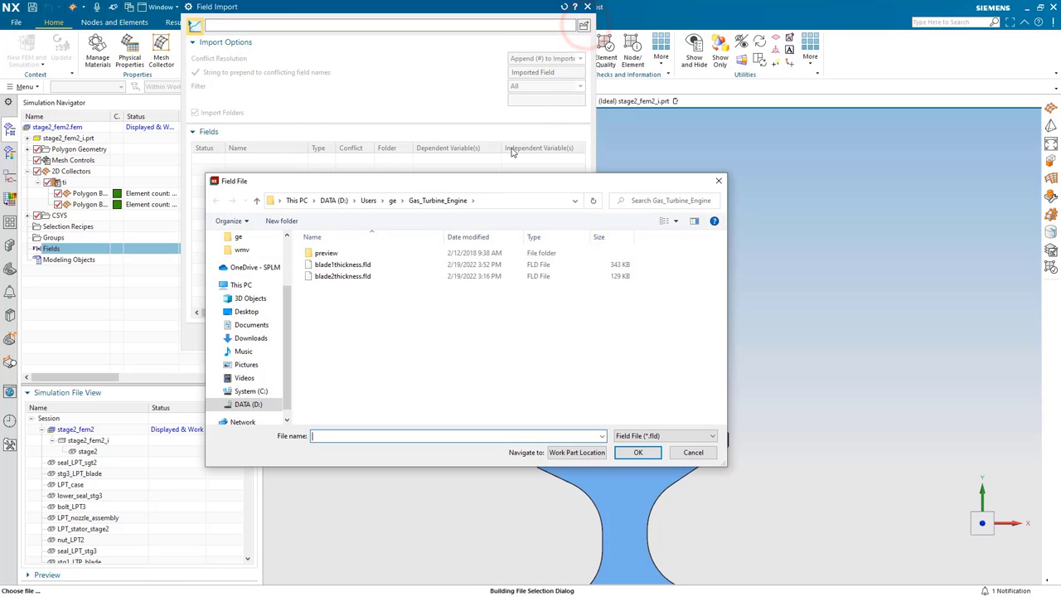
click(343, 278)
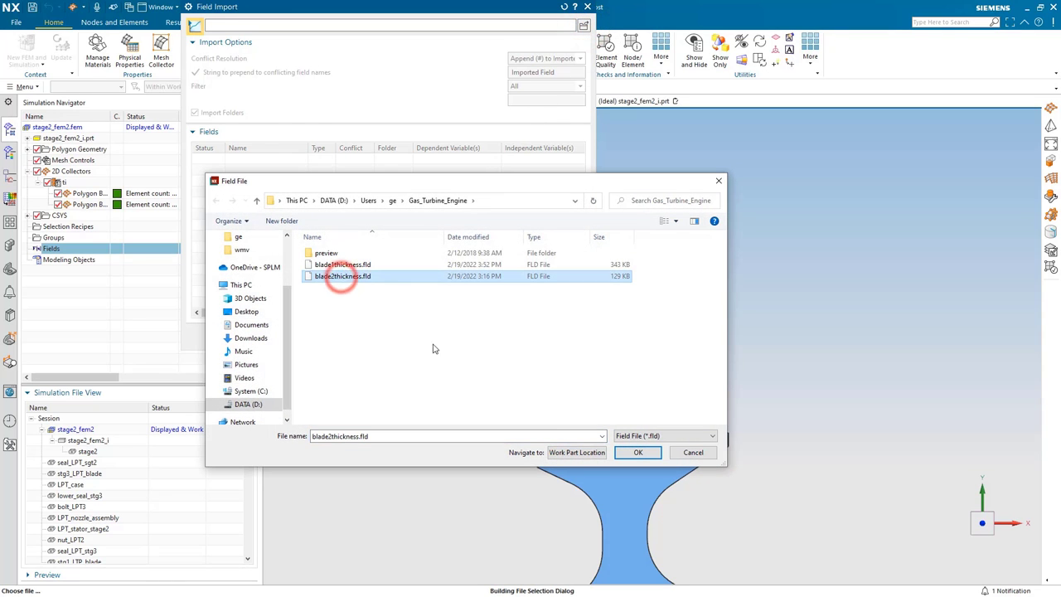
click(641, 454)
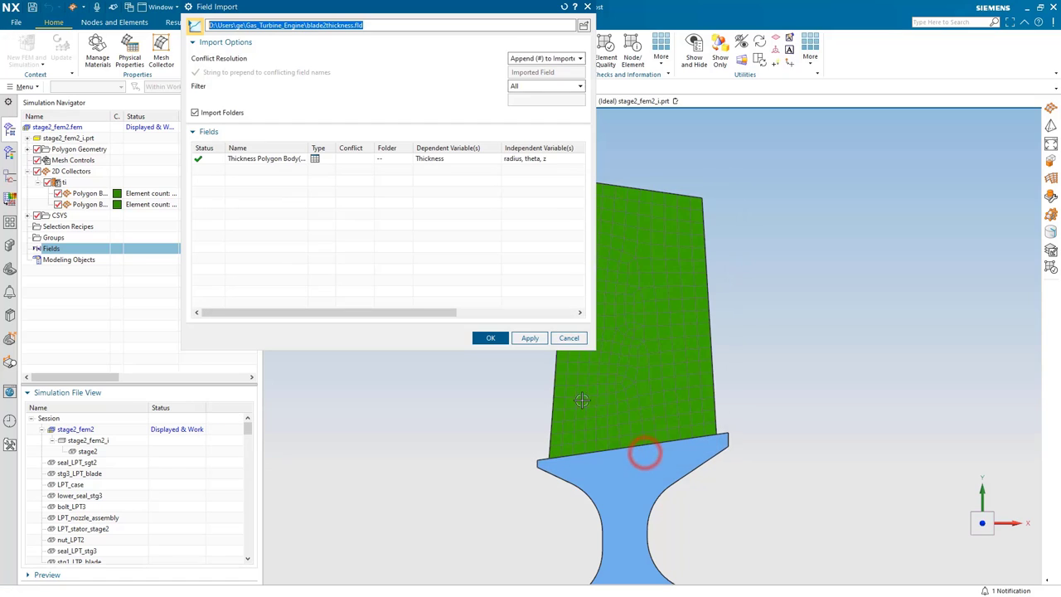
click(492, 339)
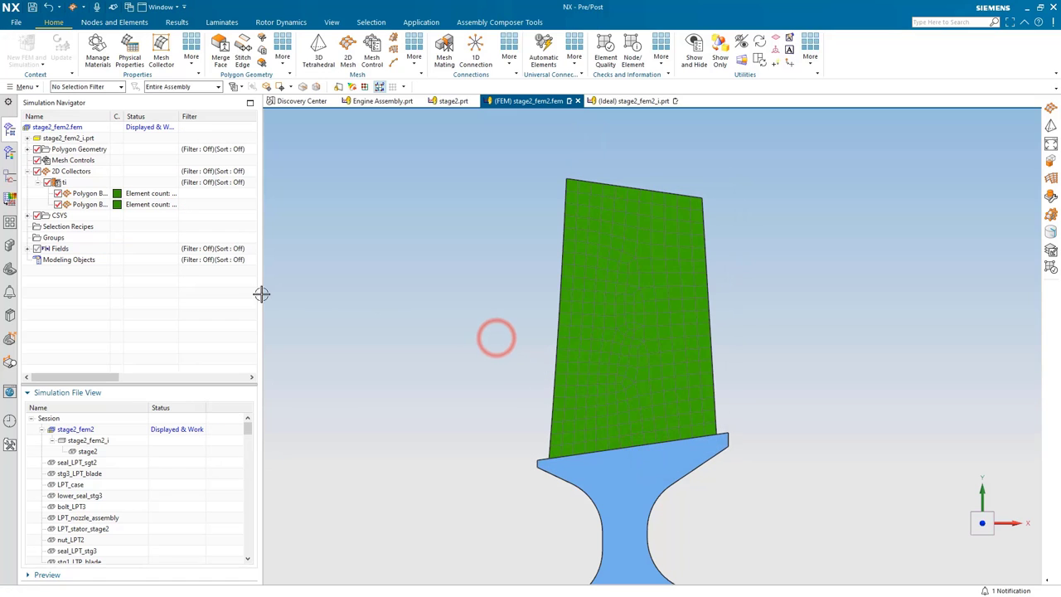
- Select the Thickness Polygon Body field and turn the blade edge-on to inspect its thickness
click(25, 248)
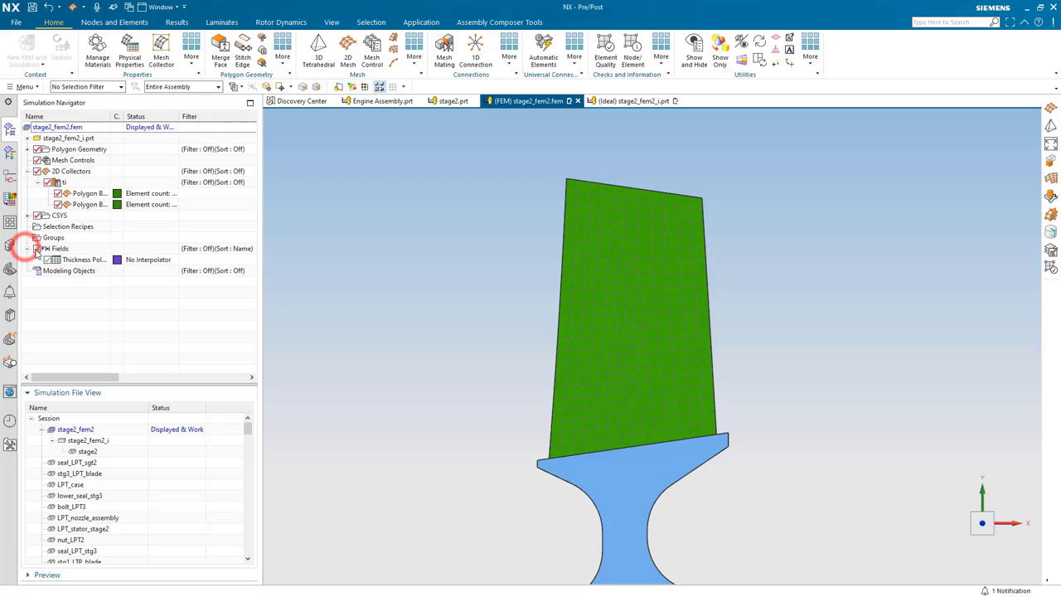
click(60, 263)
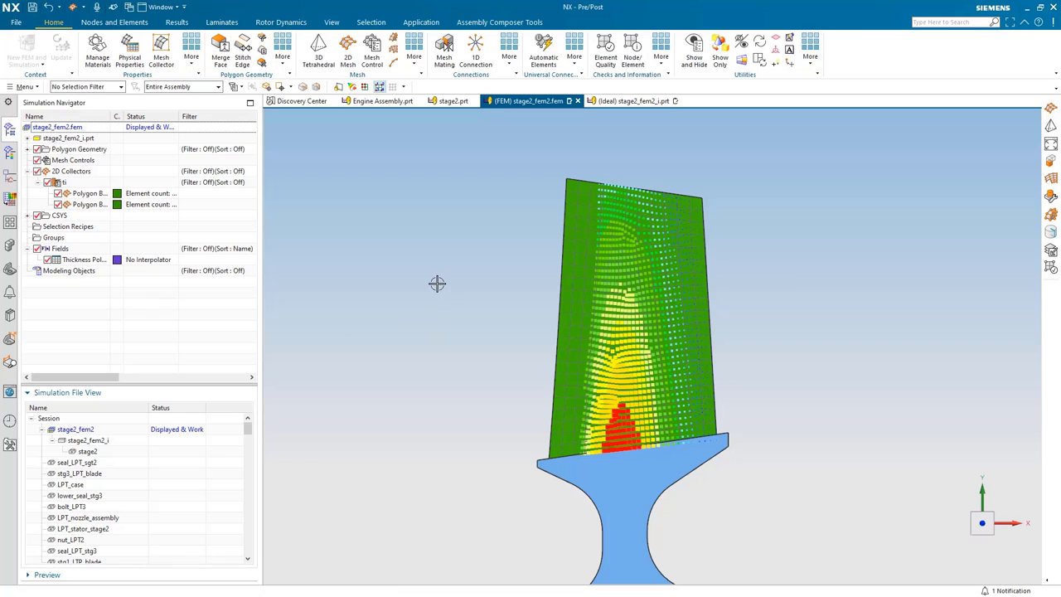
middle_drag(437, 289, 438, 365)
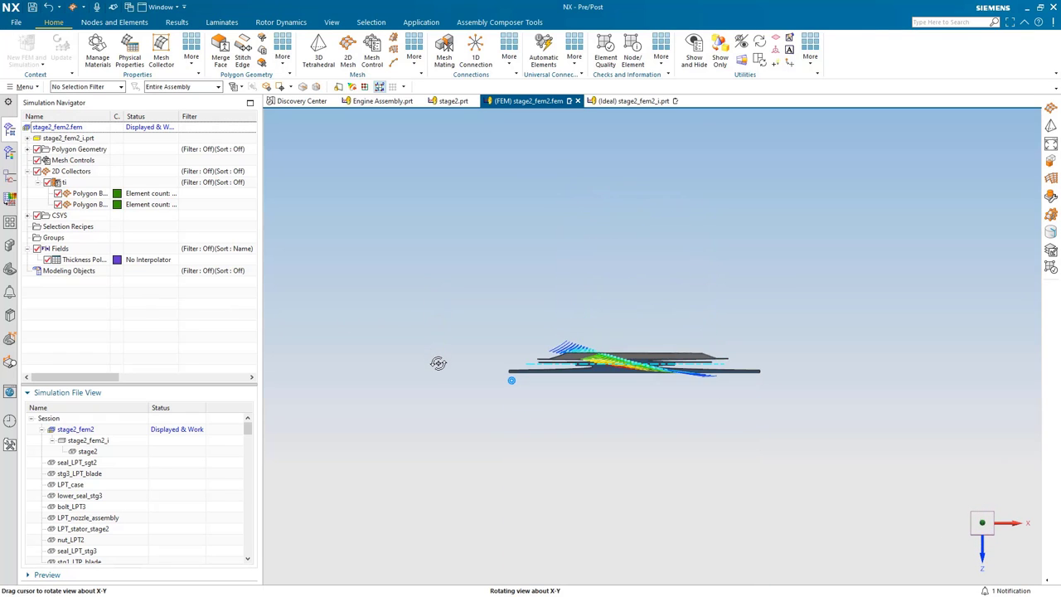
middle_drag(437, 366, 434, 298)
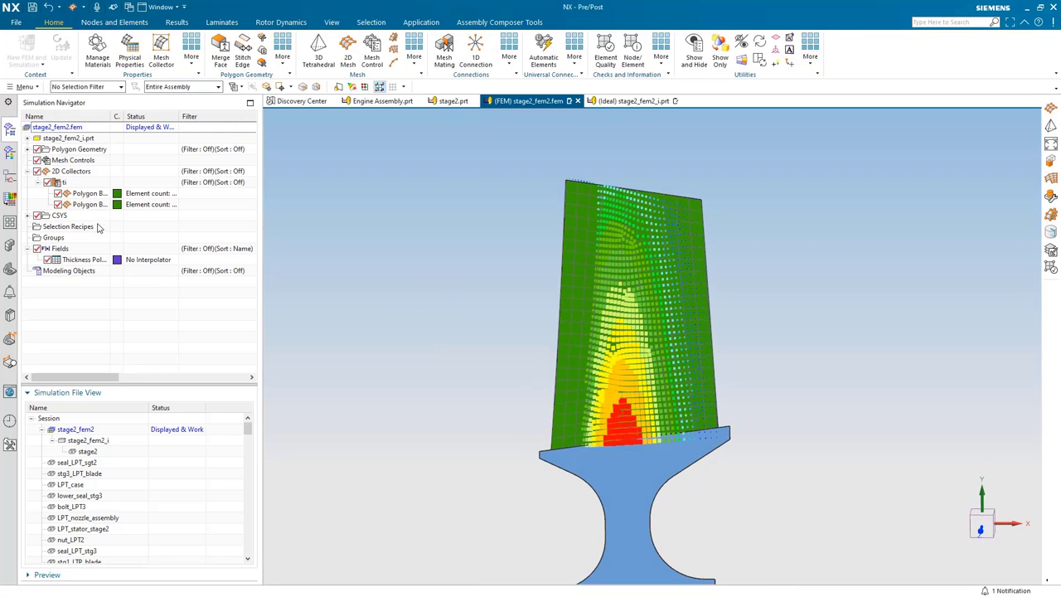
- Set Polygon Body(2) mesh thickness source to the existing Thickness Polygon Body(2) field
click(95, 205)
right_click(94, 205)
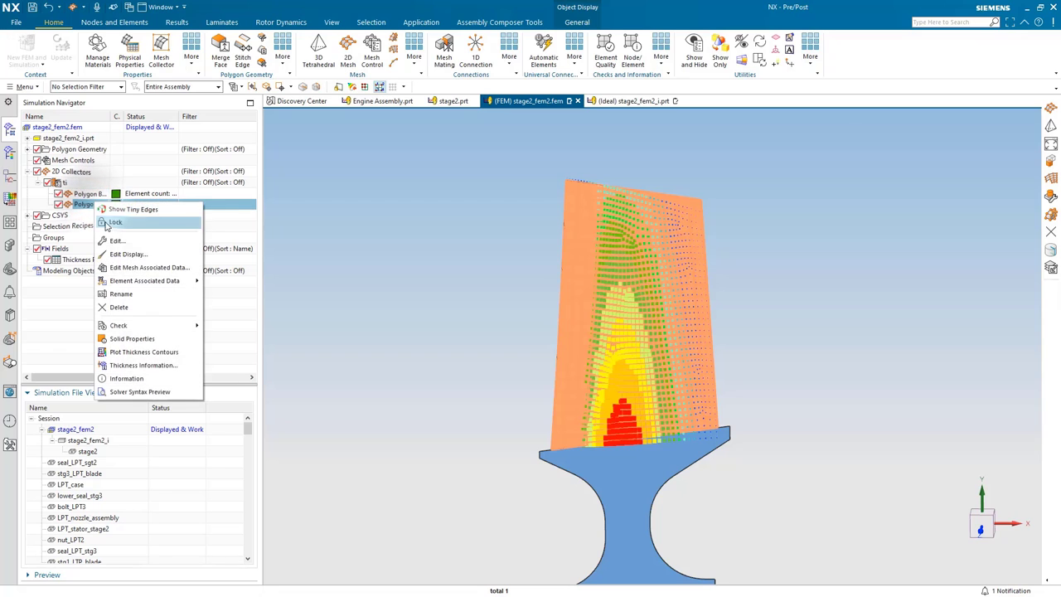
click(124, 267)
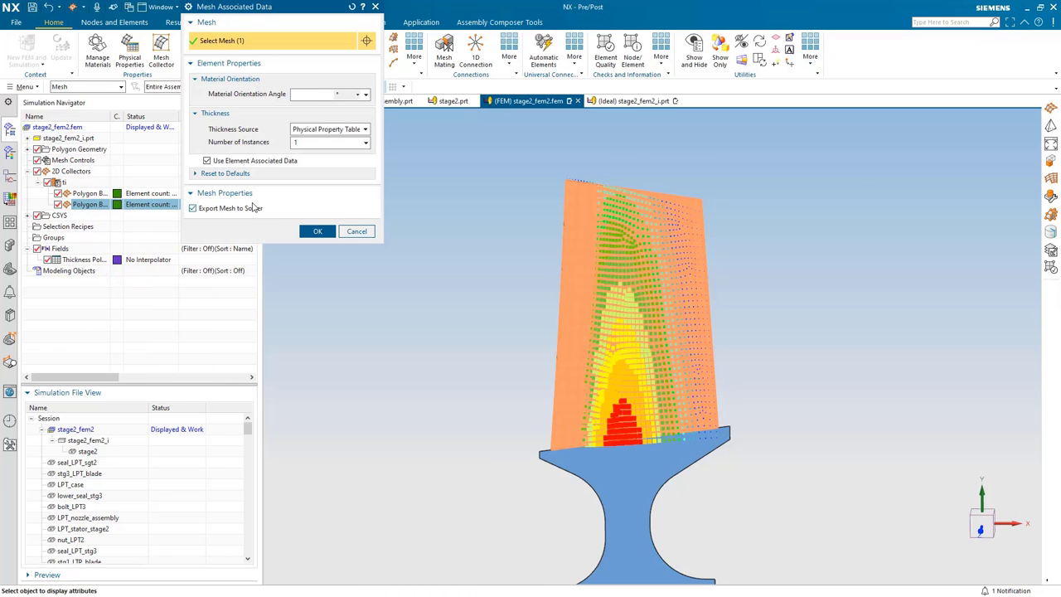
click(335, 132)
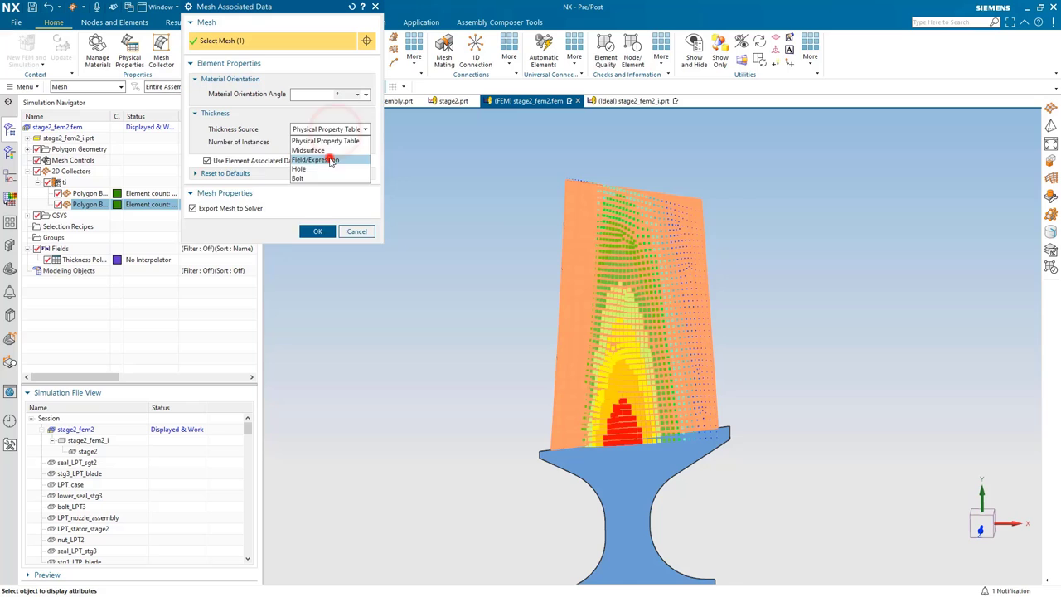
click(331, 156)
click(365, 143)
mouse_move(391, 223)
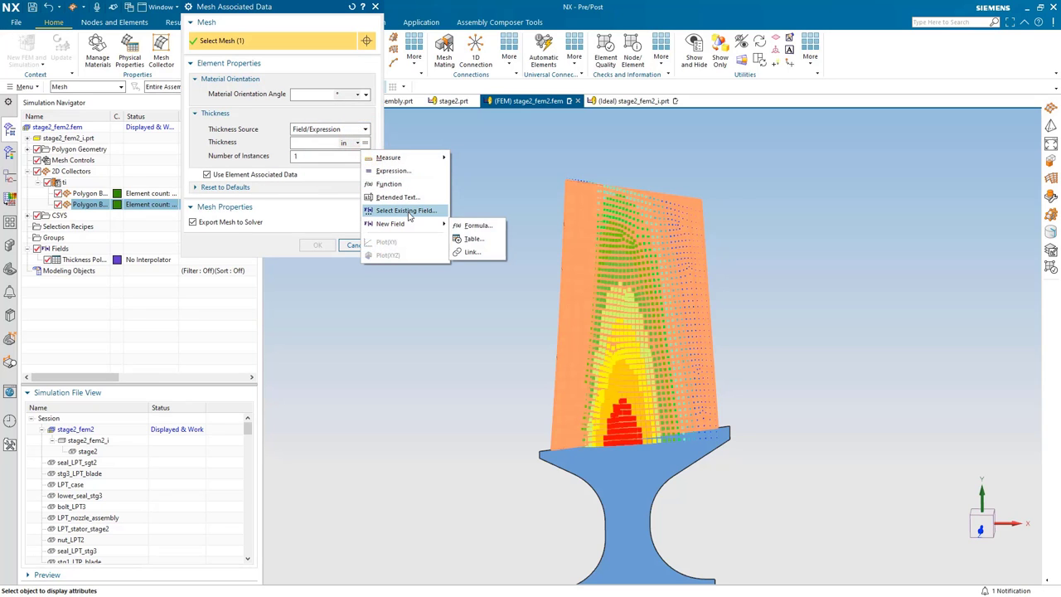
click(406, 210)
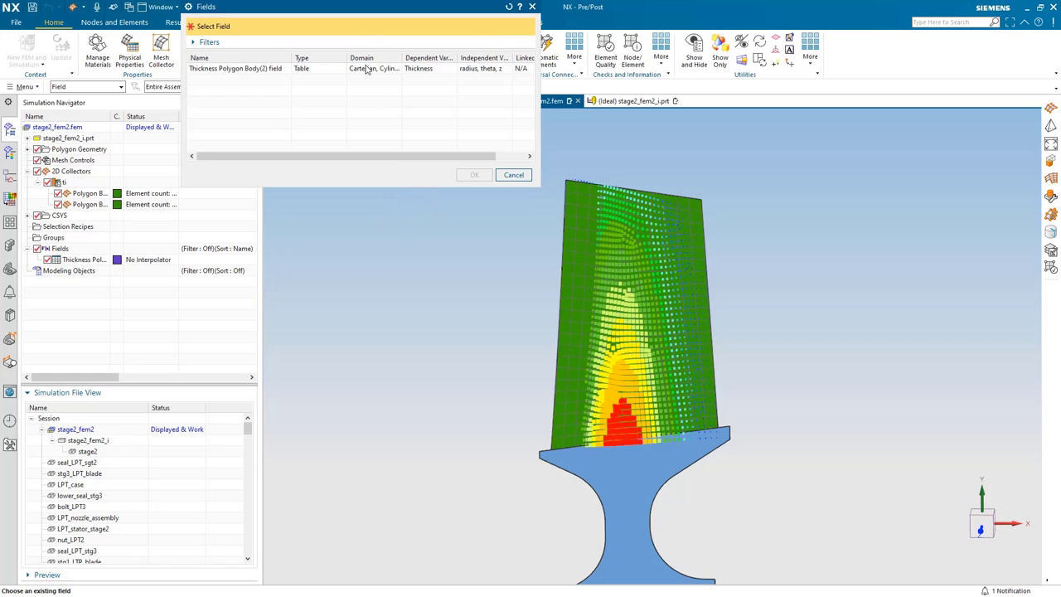
click(368, 68)
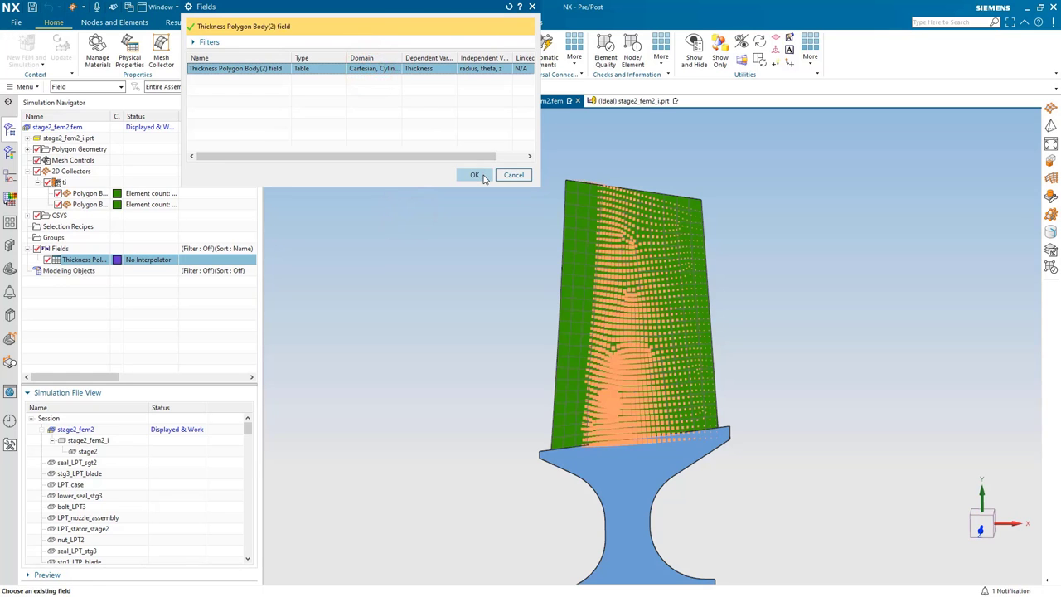
click(478, 175)
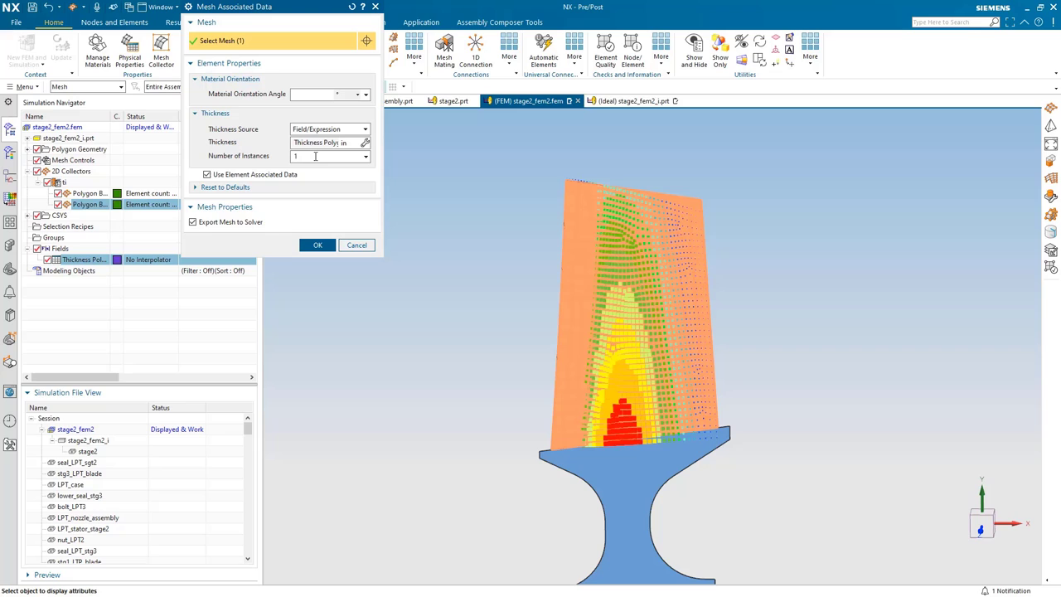
drag(313, 156, 288, 163)
click(320, 248)
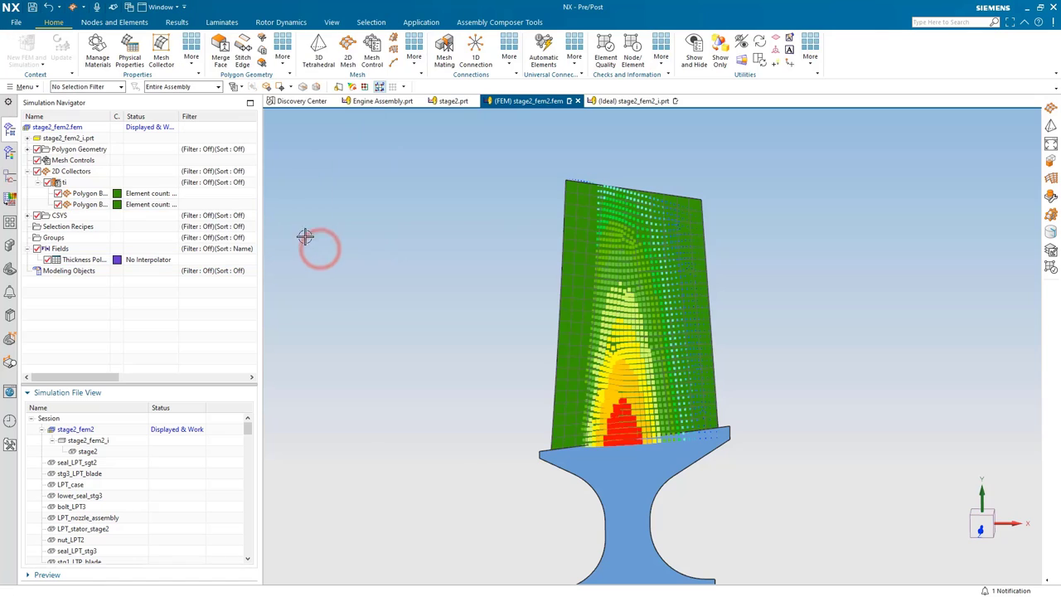
click(38, 249)
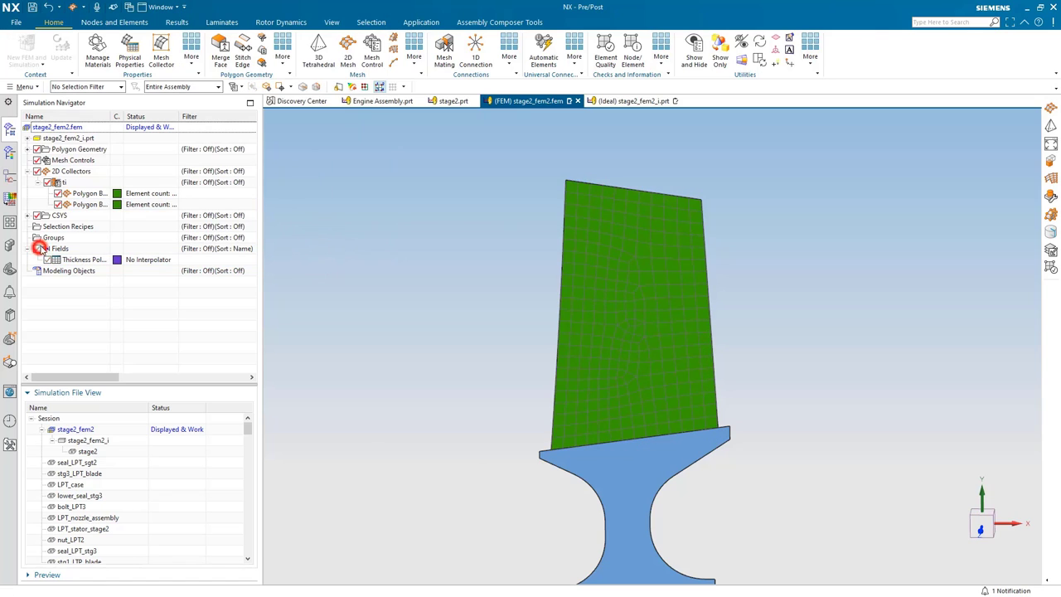
right_click(83, 204)
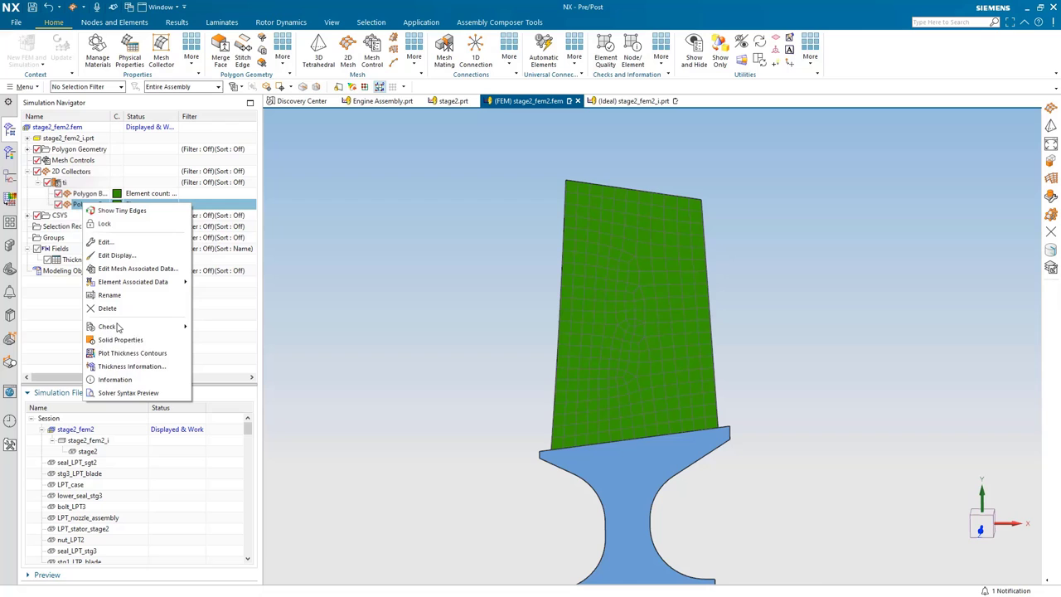
click(130, 354)
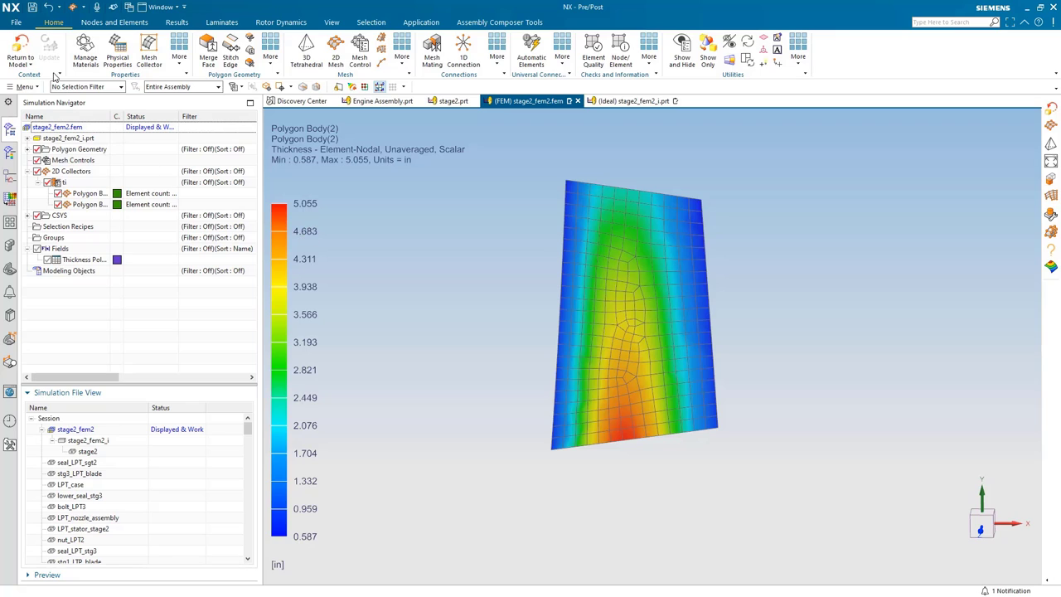
click(27, 46)
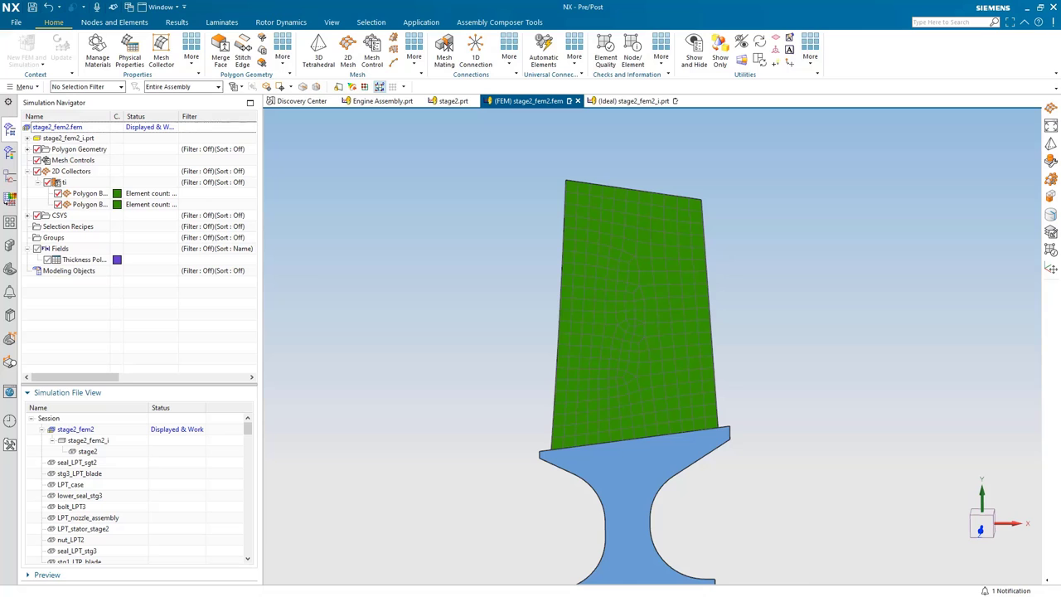
- Set up a 2D mesh with CQUADX4 elements and a 0.06 in element size
click(348, 58)
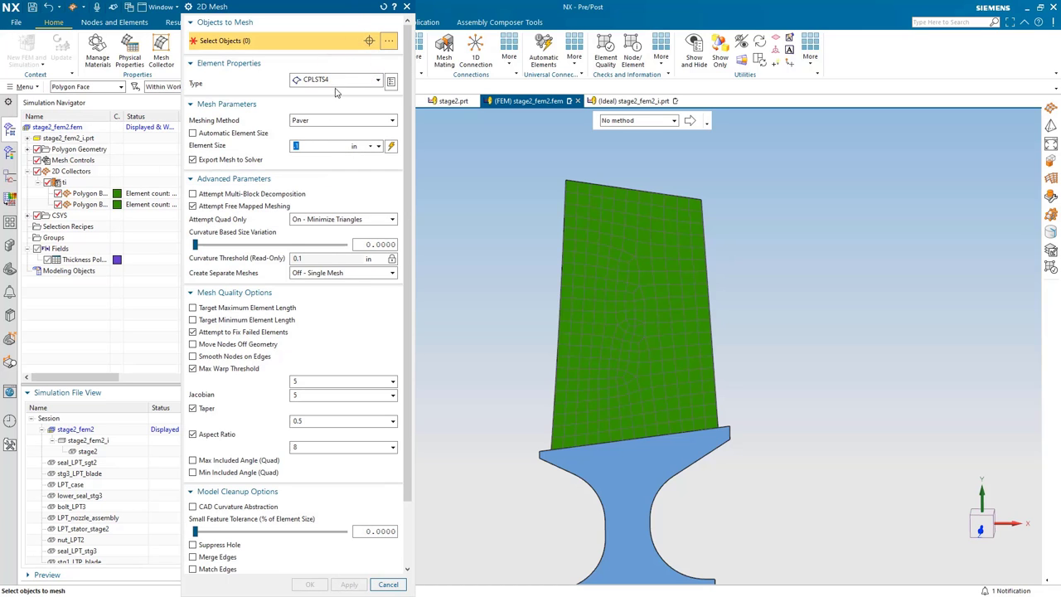
click(331, 80)
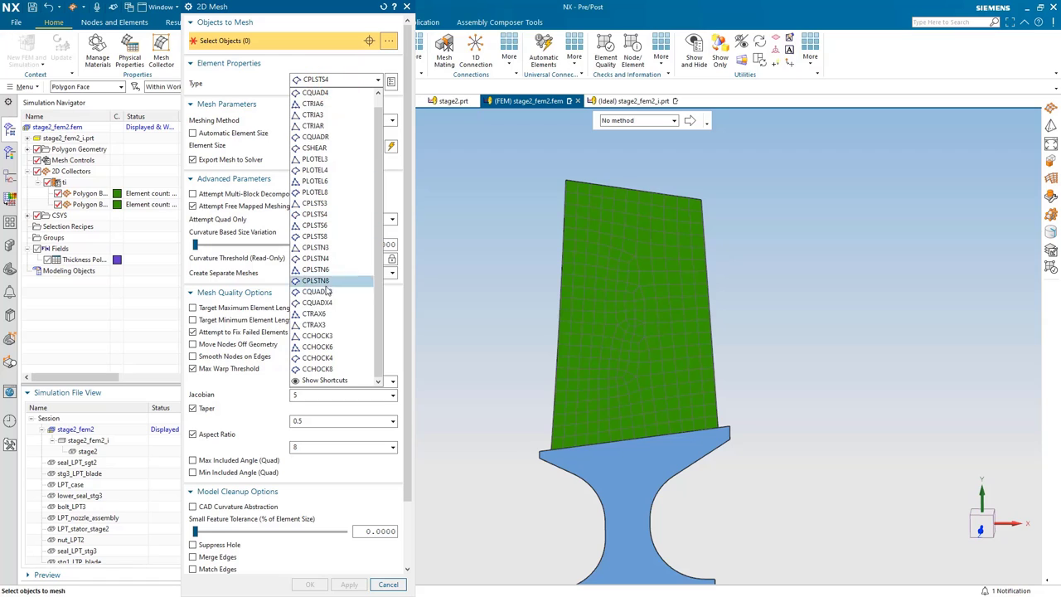
click(323, 303)
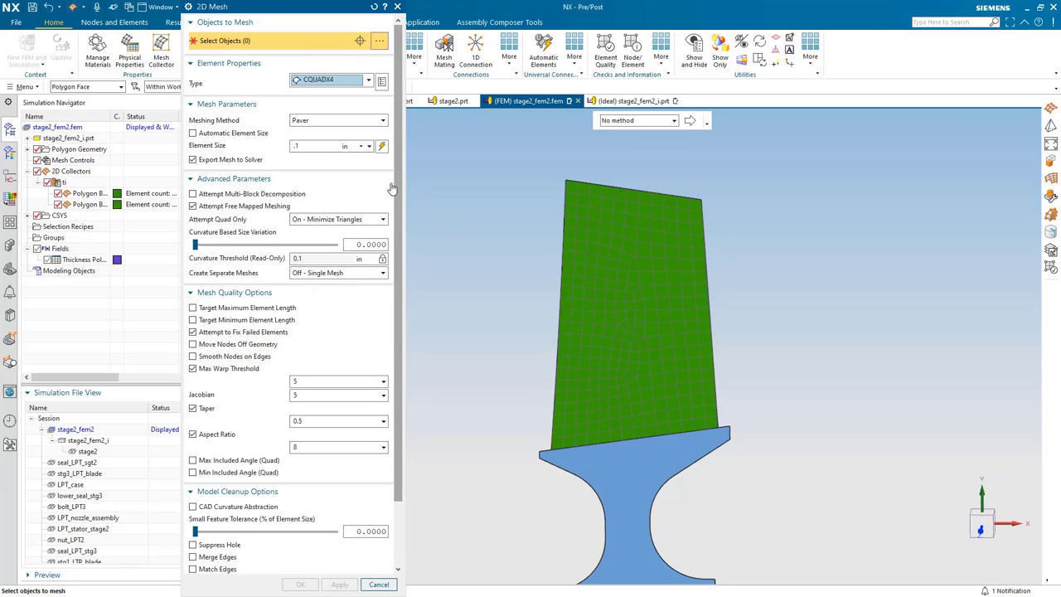
double_click(316, 145)
key(BackSpace)
text(06)
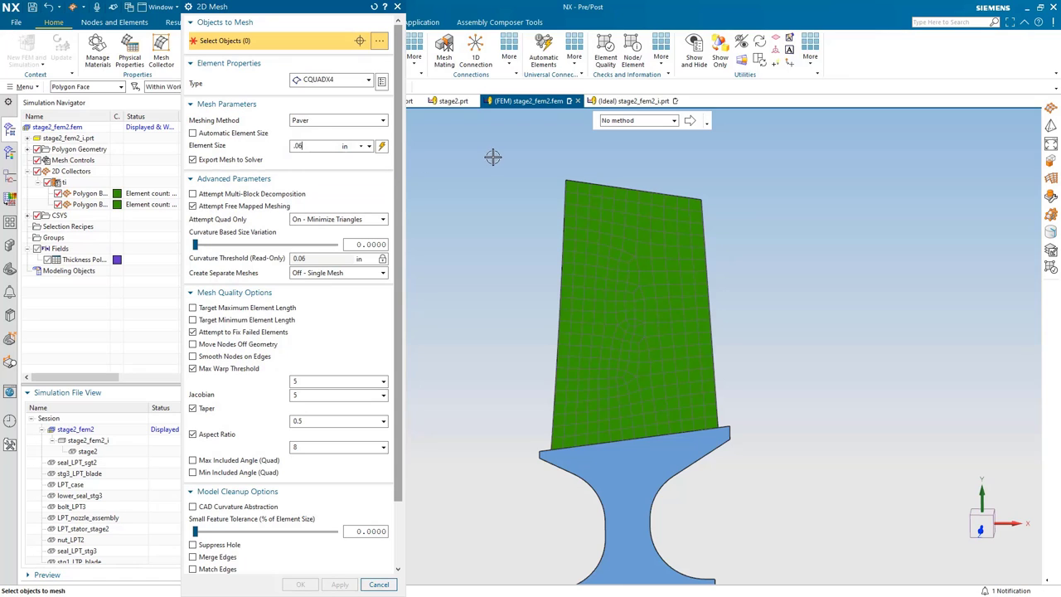
- Mesh the upper root face and lower shank face of the disk
scroll(492, 149, down, 1)
scroll(495, 143, down, 1)
scroll(495, 137, down, 1)
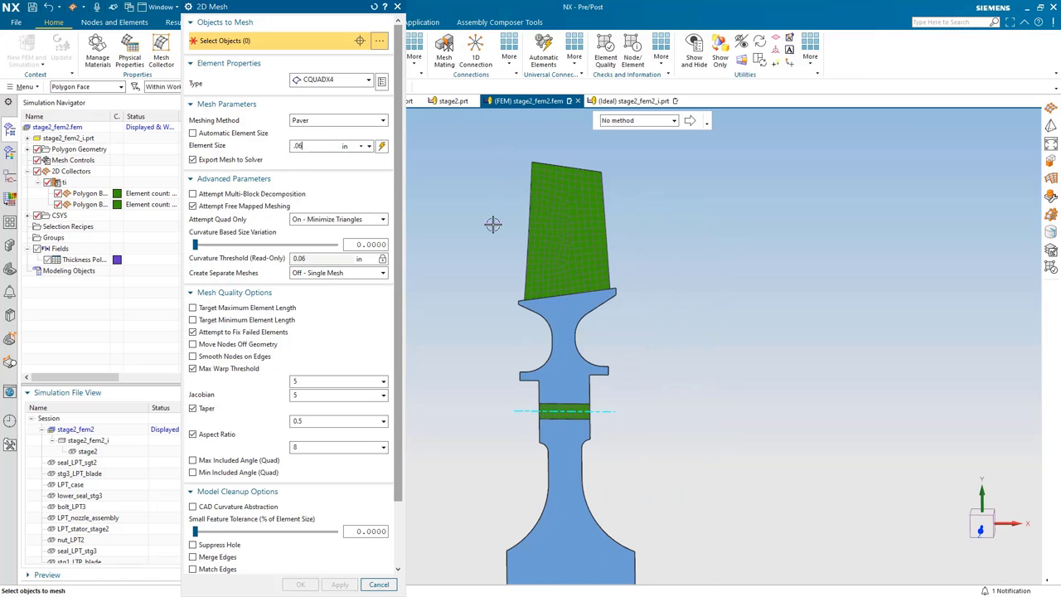
click(558, 338)
click(566, 445)
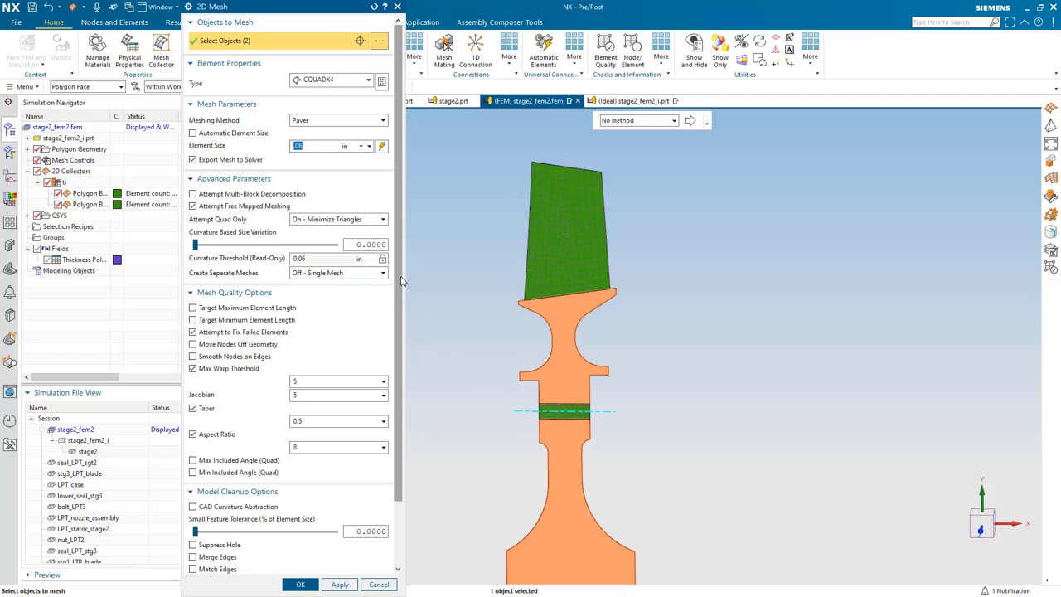
scroll(400, 279, down, 2)
scroll(403, 273, down, 1)
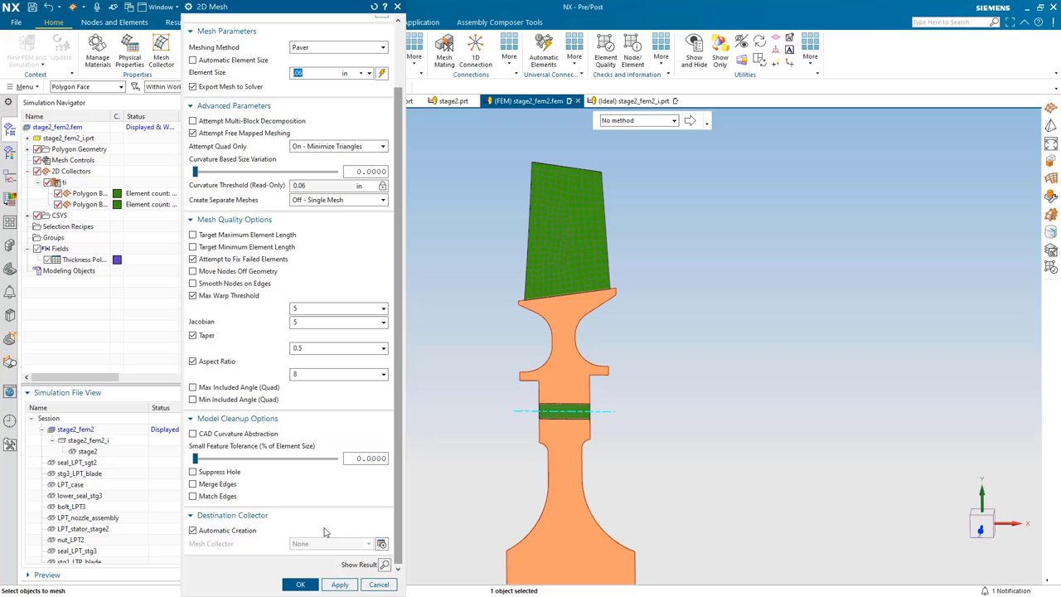
click(305, 584)
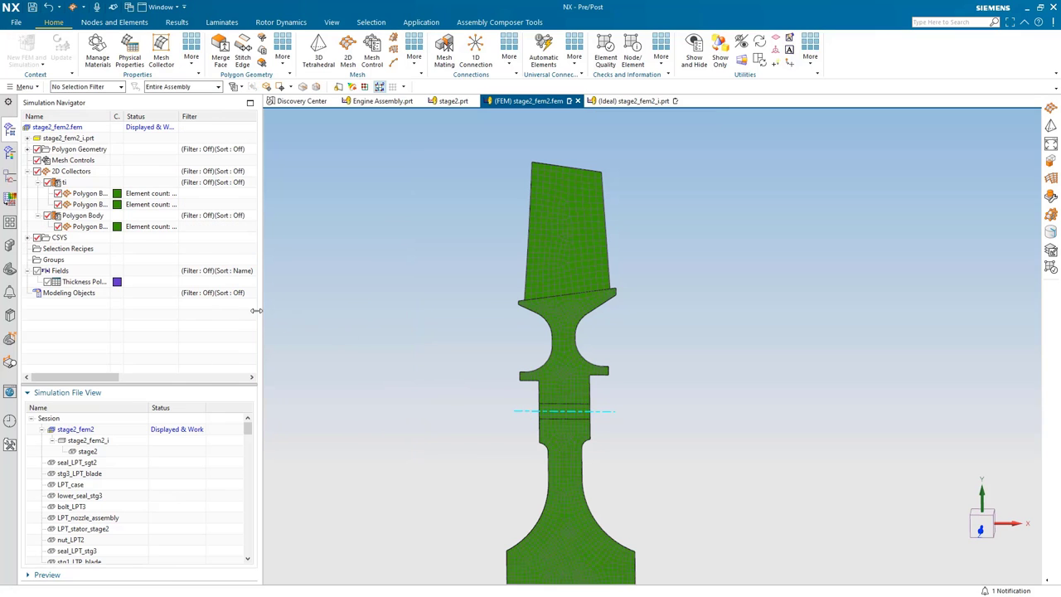
- Set the Polygon Body collector's PSOLID material to Titanium_Ti-6Al-4V
right_click(76, 214)
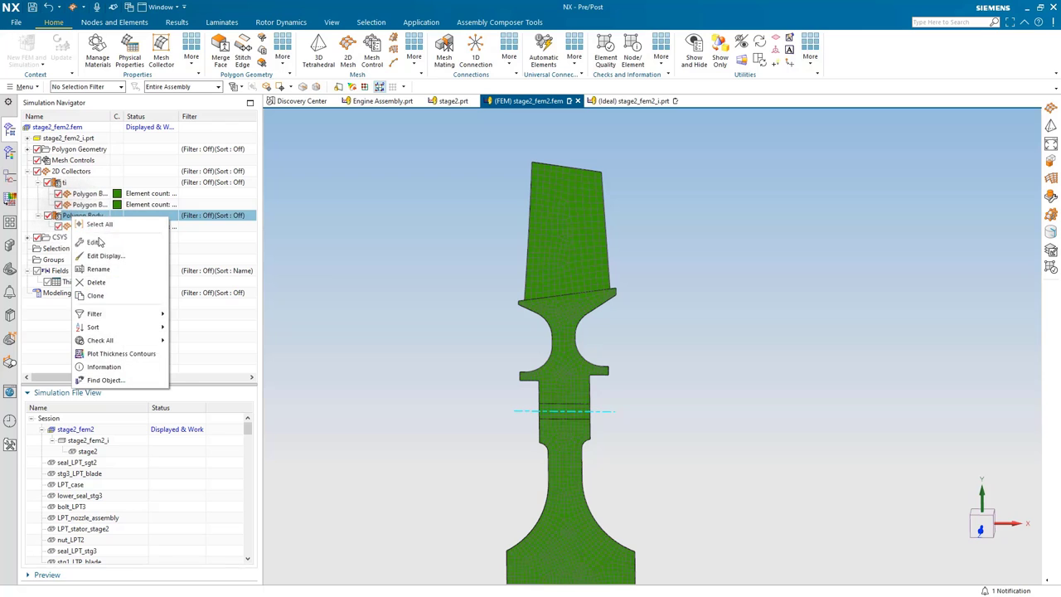
click(99, 242)
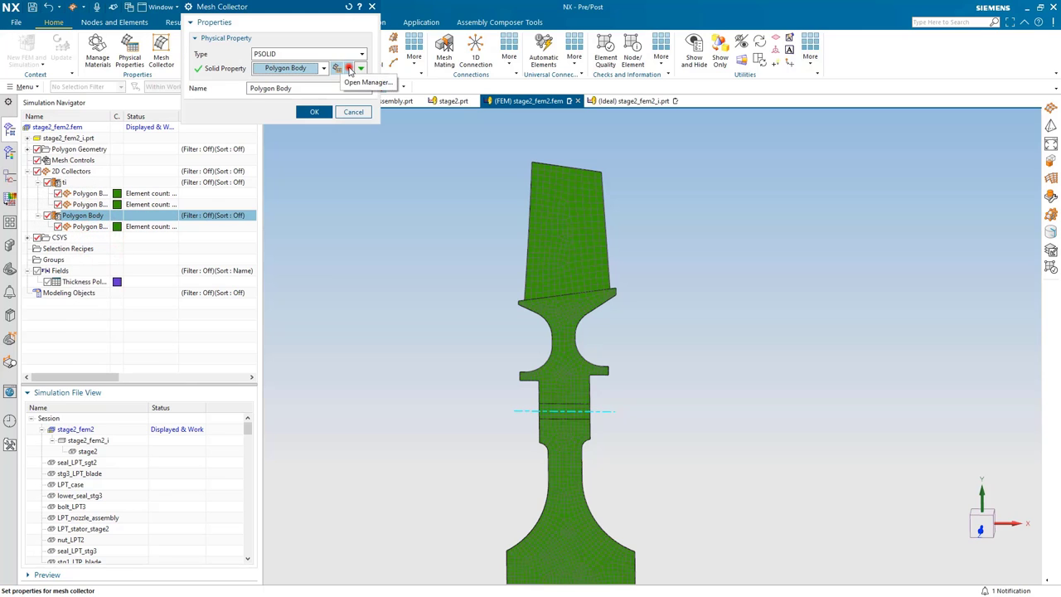
click(348, 68)
click(338, 109)
click(330, 88)
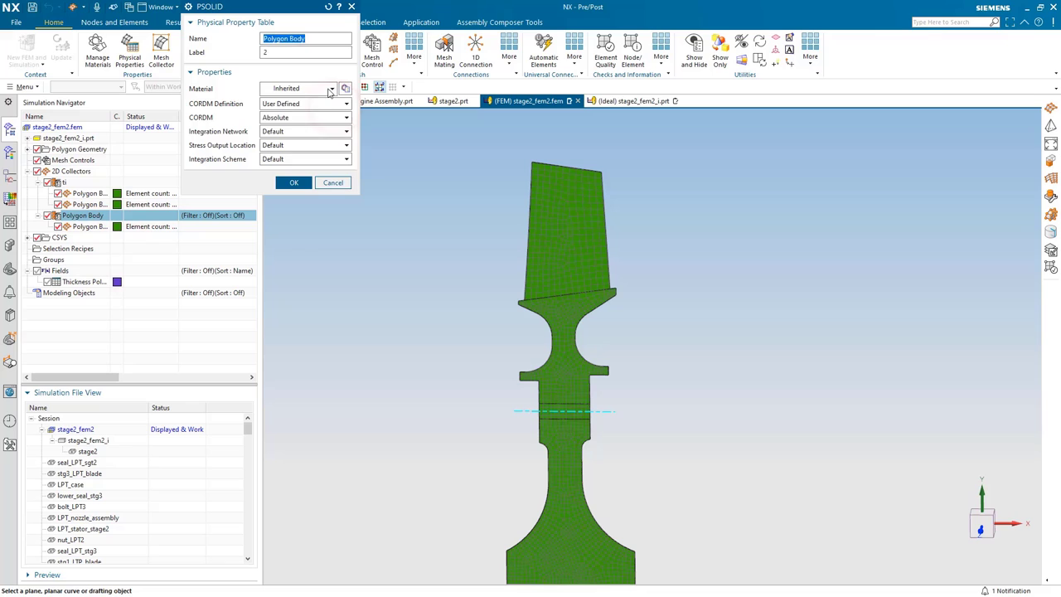
click(315, 123)
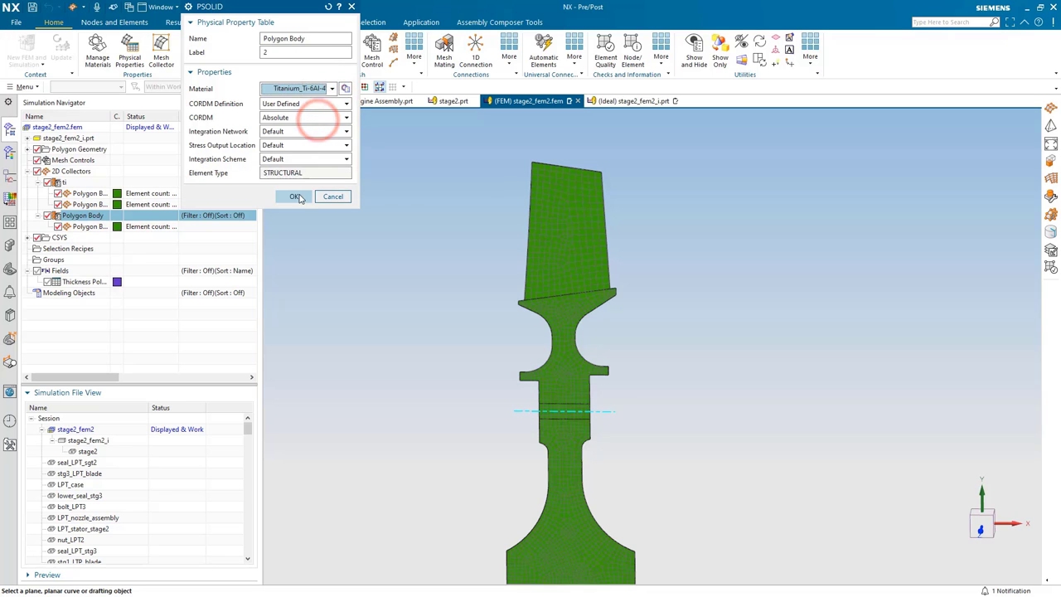
click(297, 196)
key(Return)
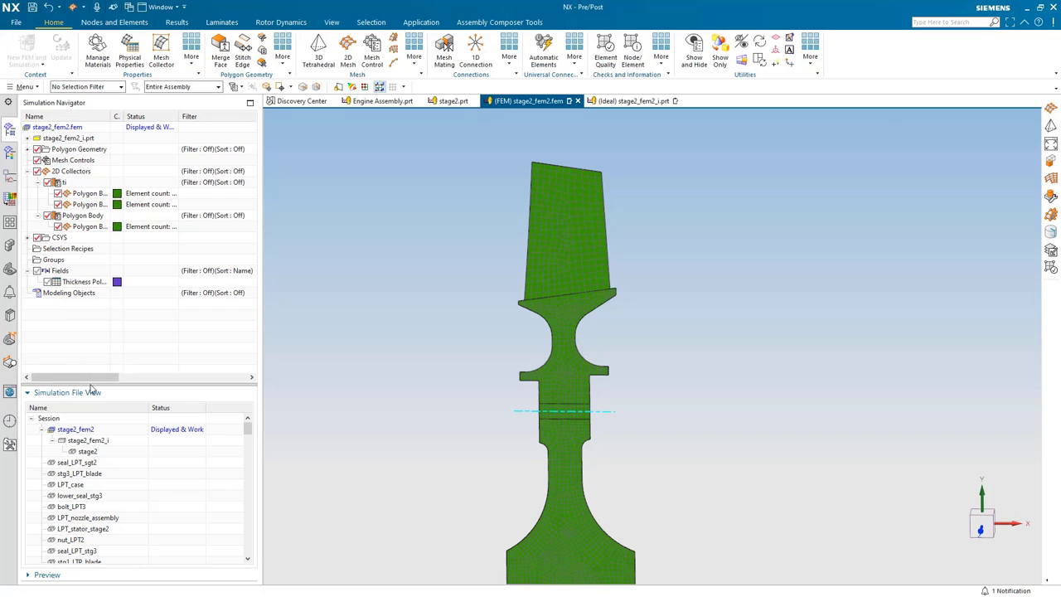
- Open the recent compr_assy_assyfem2_sim1 simulation and expand its Simulation Navigator tree
click(10, 420)
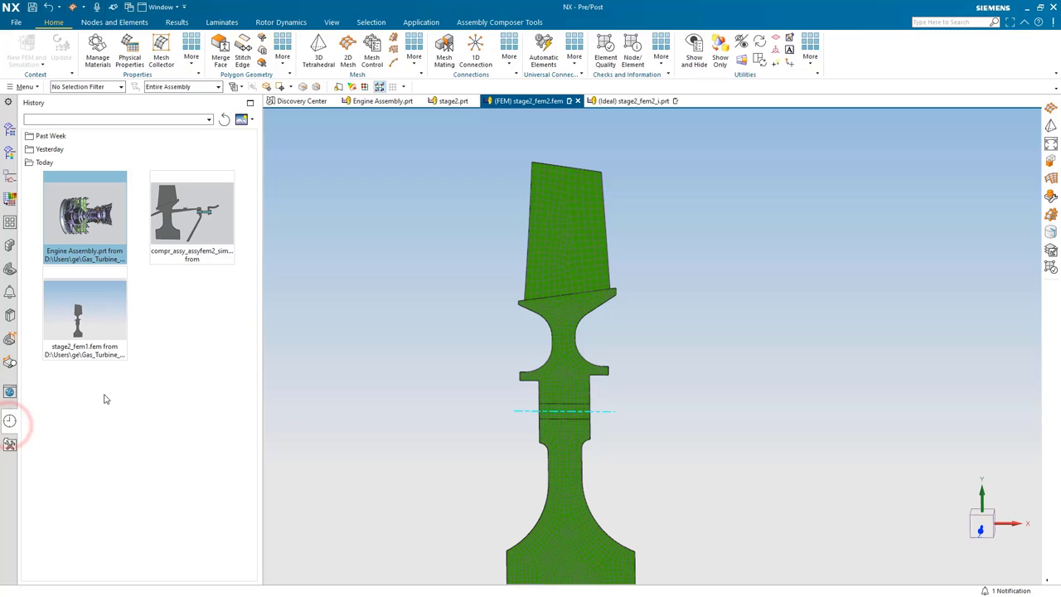
click(201, 241)
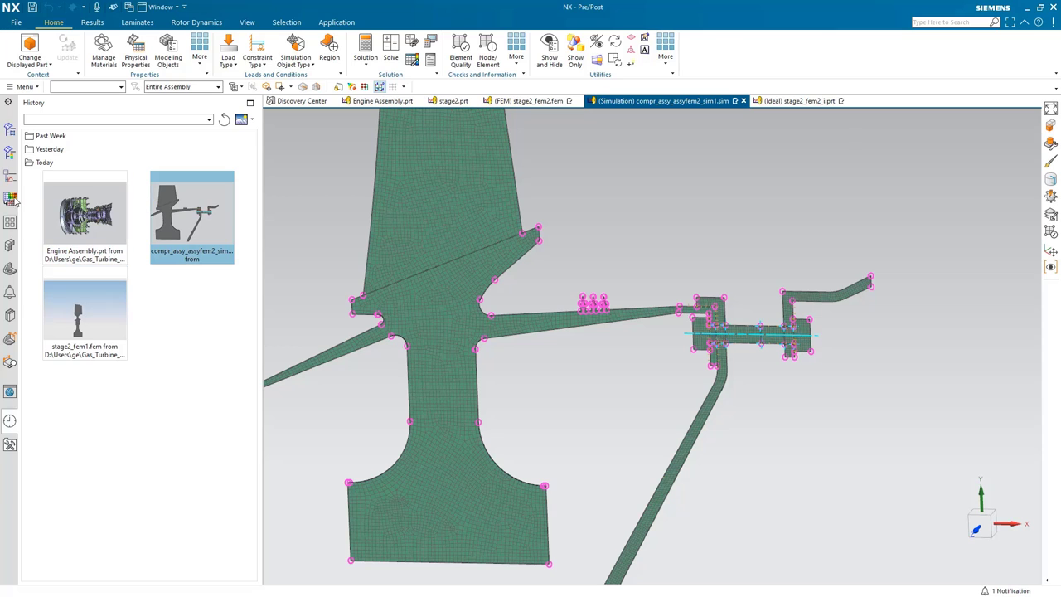
click(11, 134)
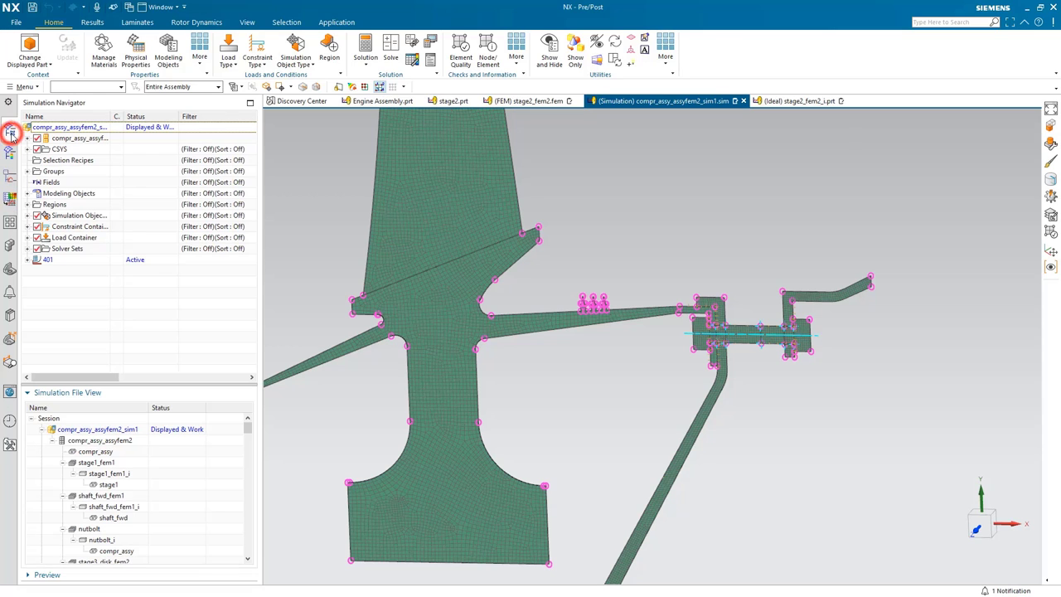
click(28, 138)
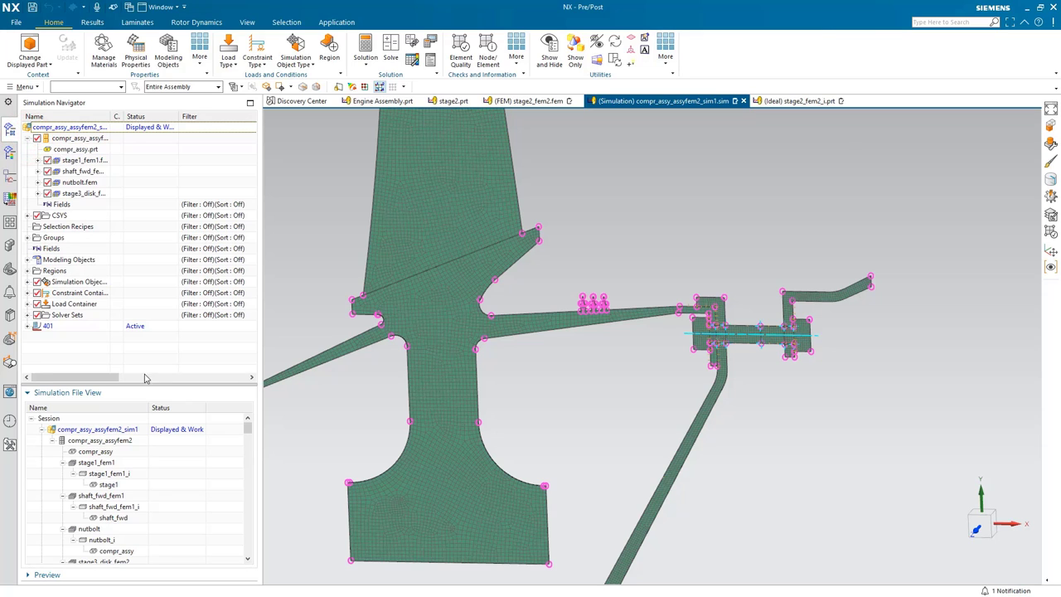
- Make compr_assy_assyfem2 the displayed work part and expand compr_assy.prt
double_click(114, 441)
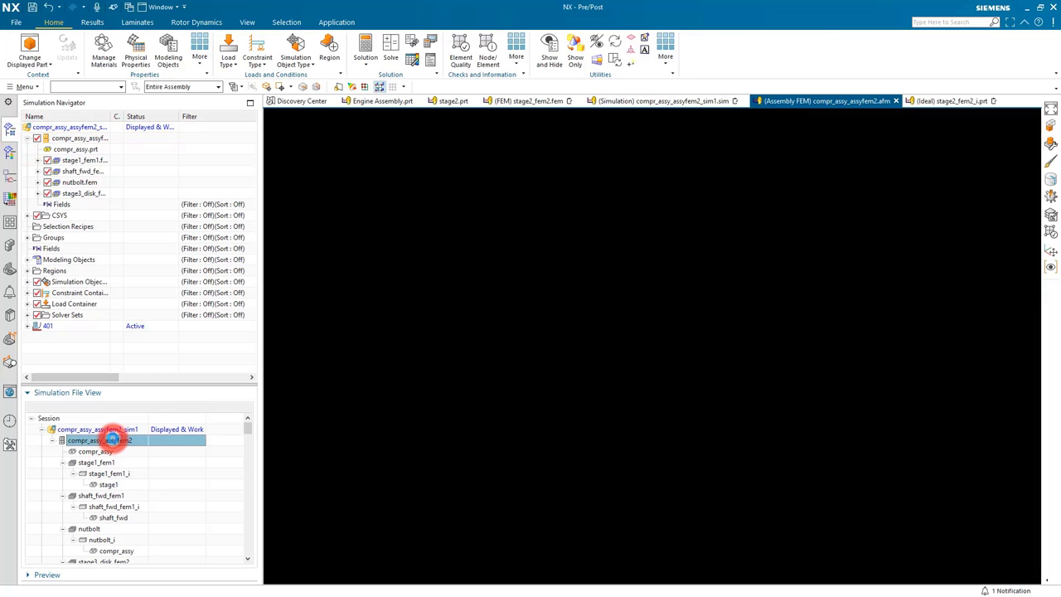
scroll(408, 382, up, 3)
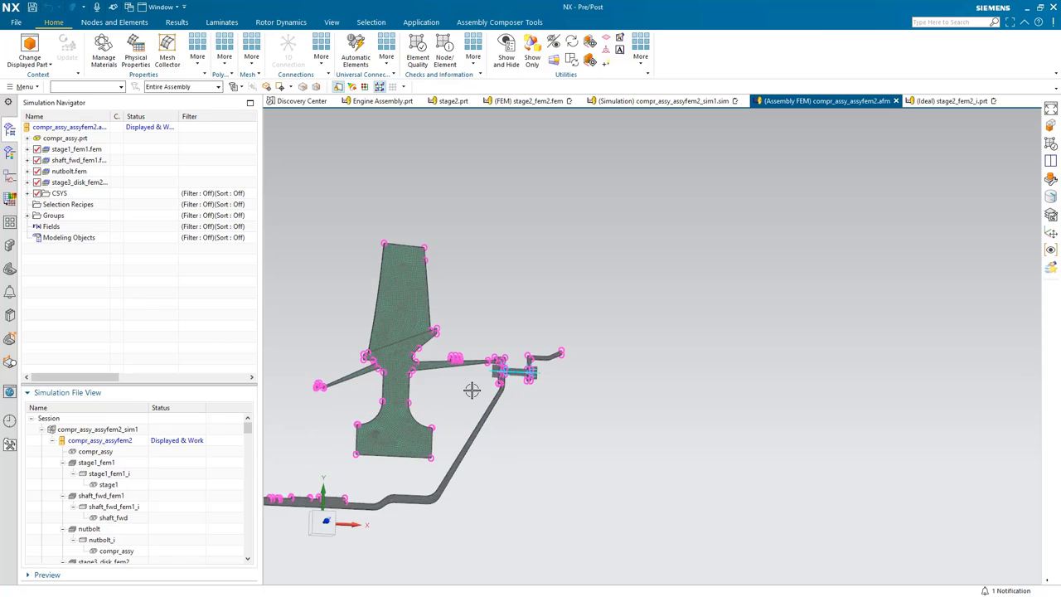
scroll(403, 356, up, 4)
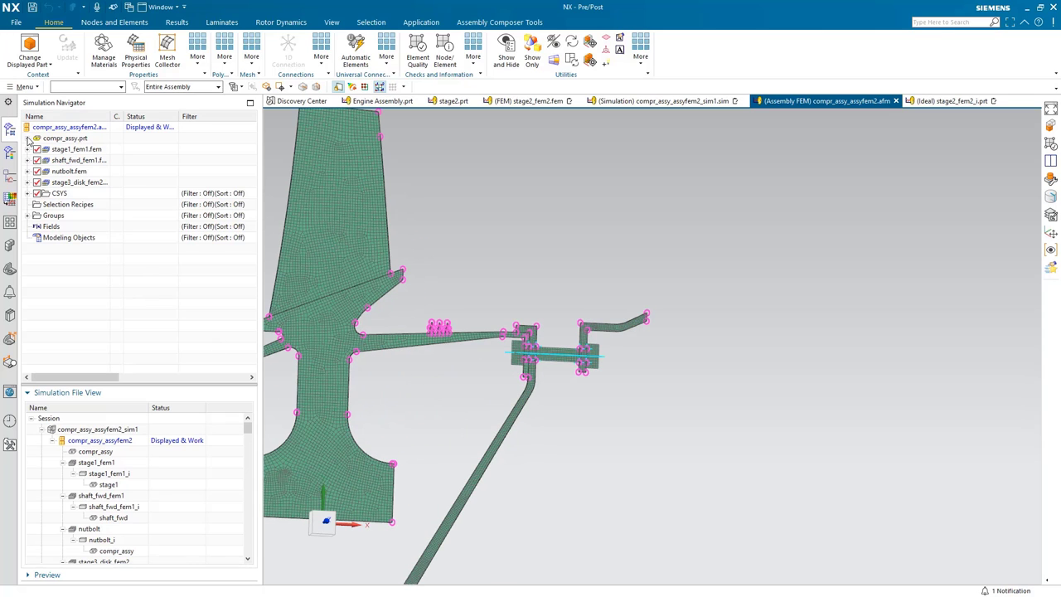
click(28, 139)
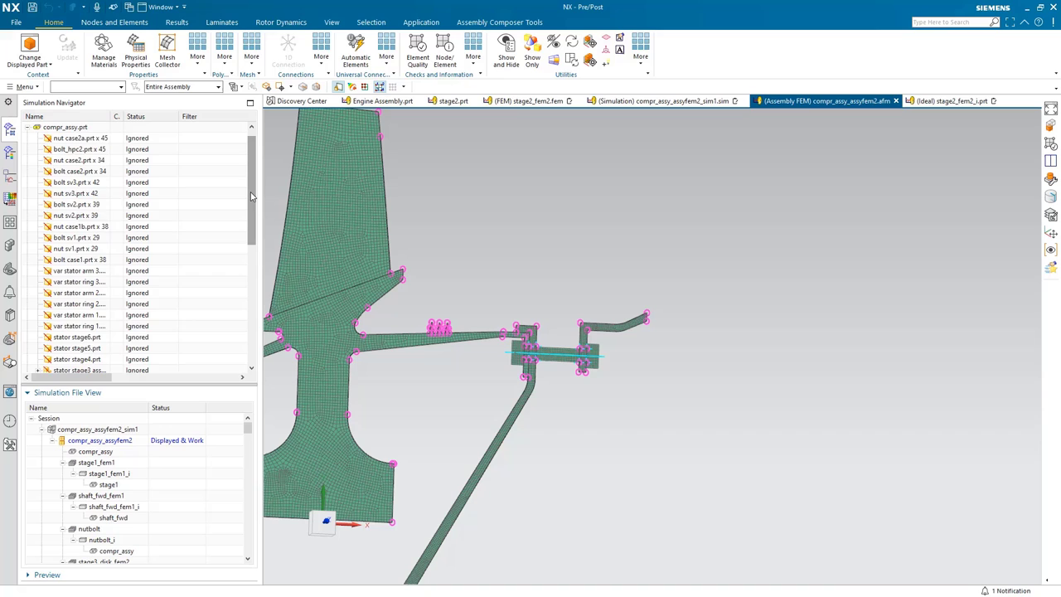
drag(253, 197, 253, 292)
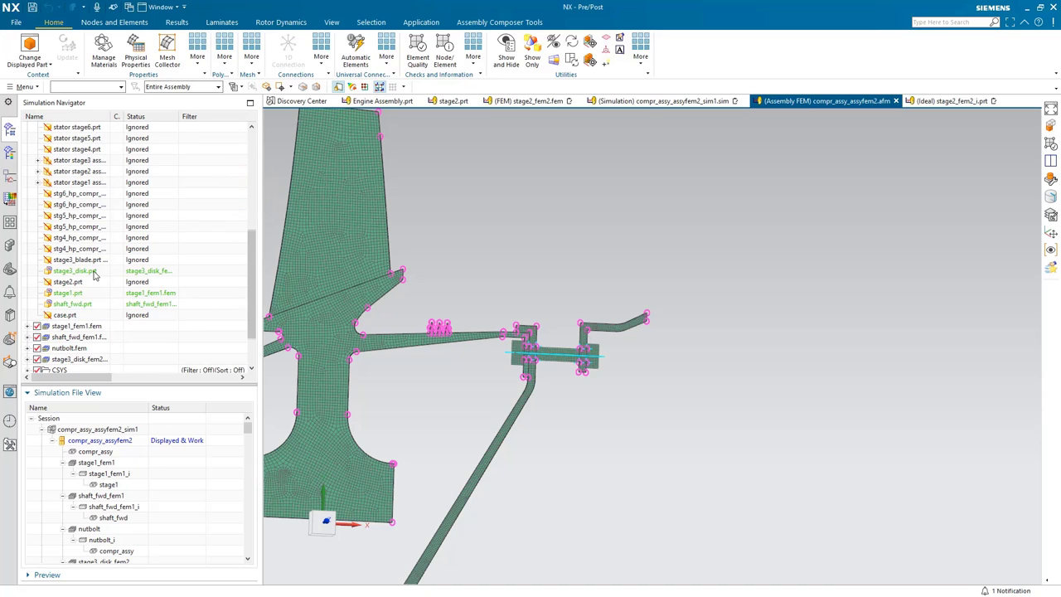
- Map stage2.prt to the existing stage2_fem2 model with the Use Original layer option
right_click(73, 282)
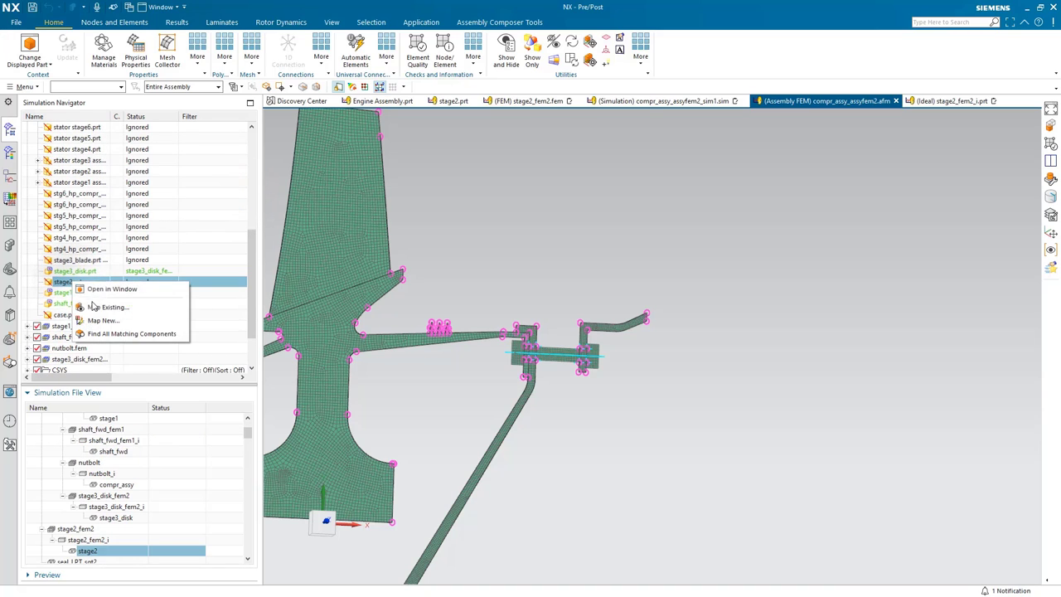
click(97, 308)
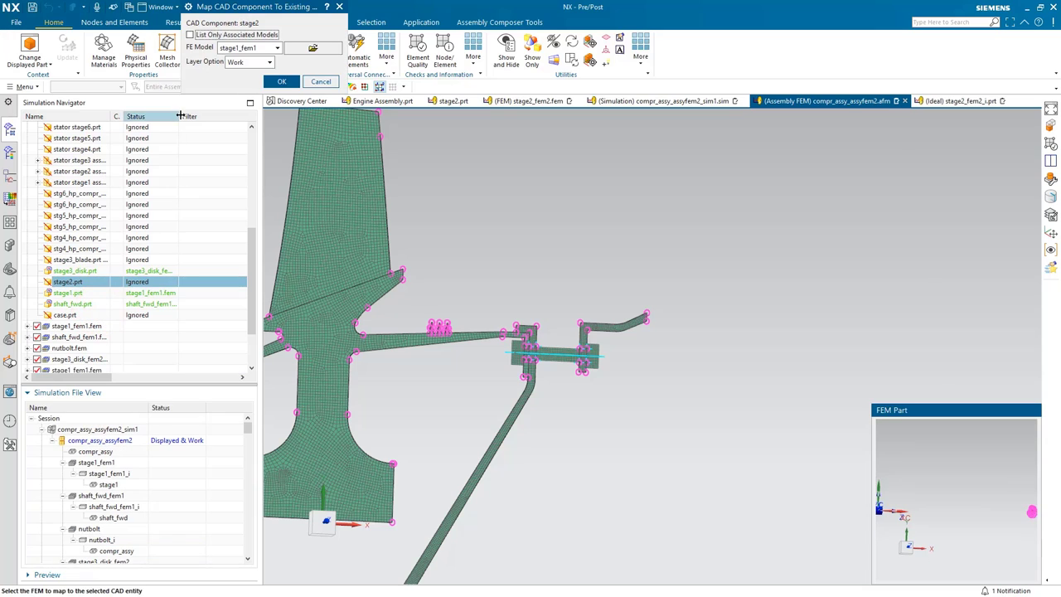
click(217, 37)
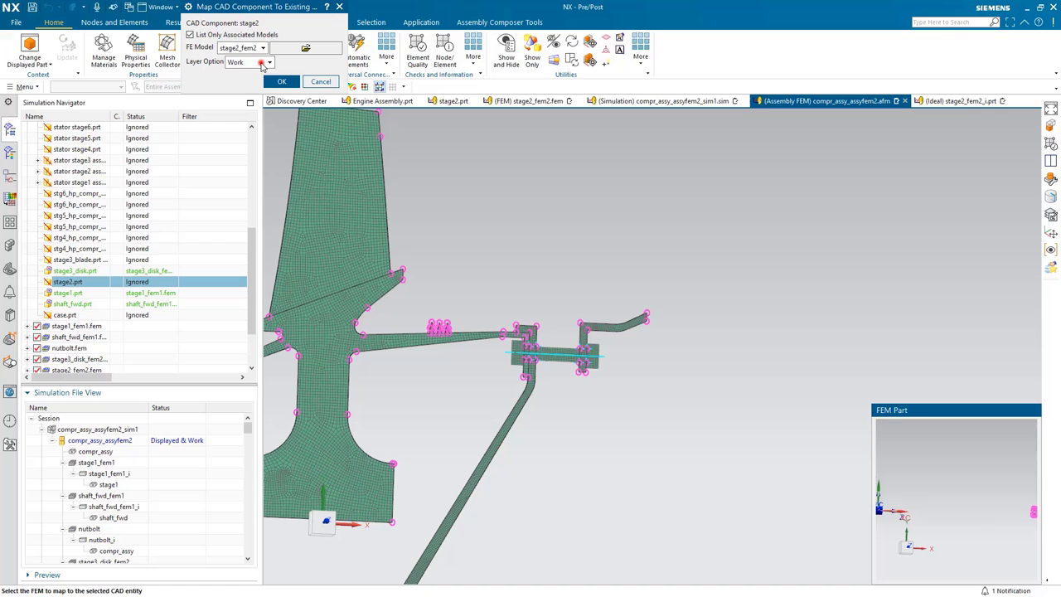
click(262, 64)
click(248, 83)
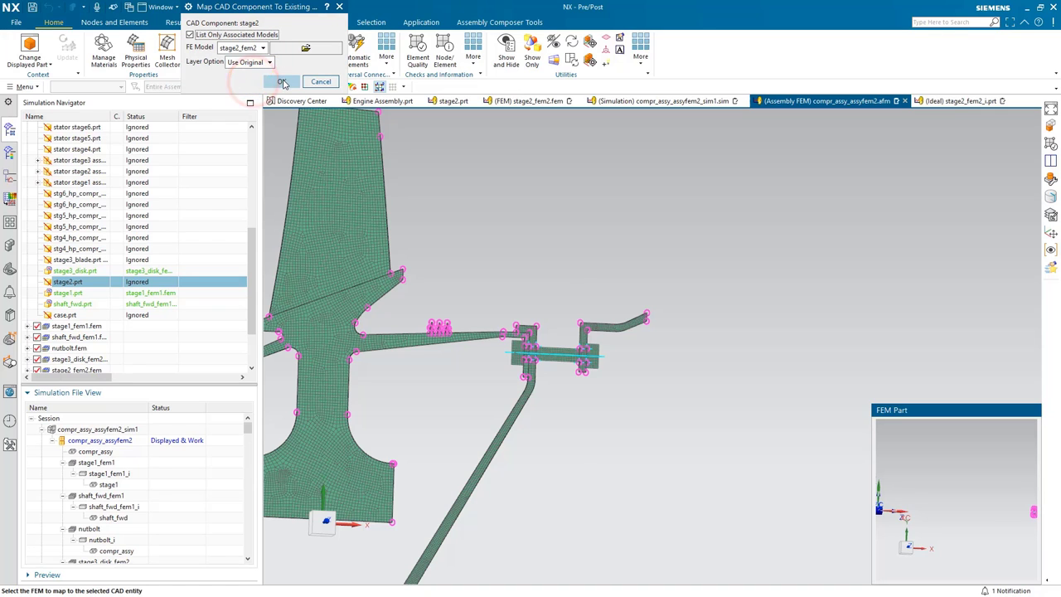
click(282, 83)
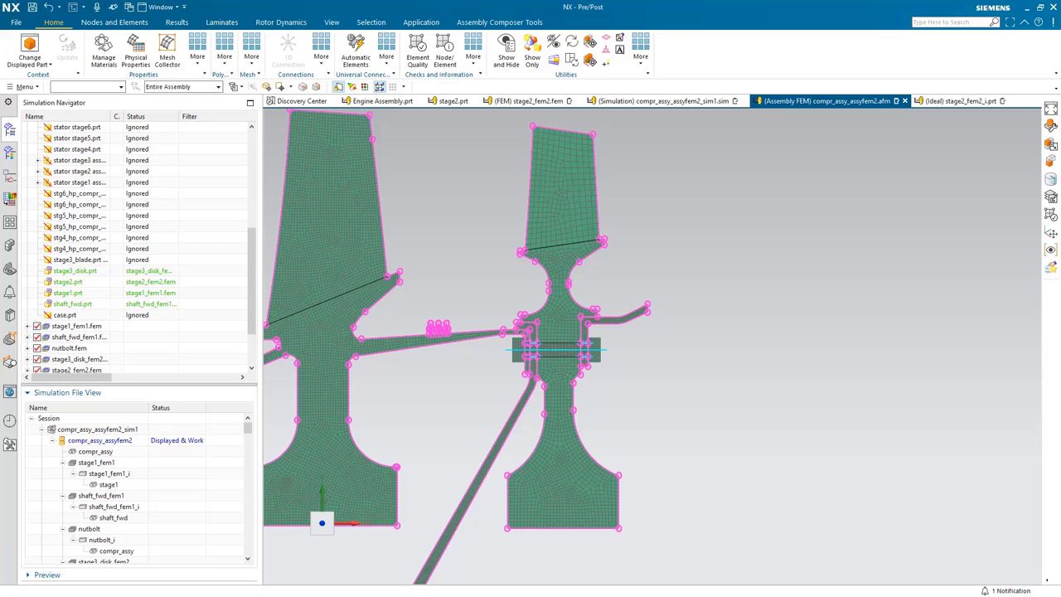
scroll(54, 166, up, 7)
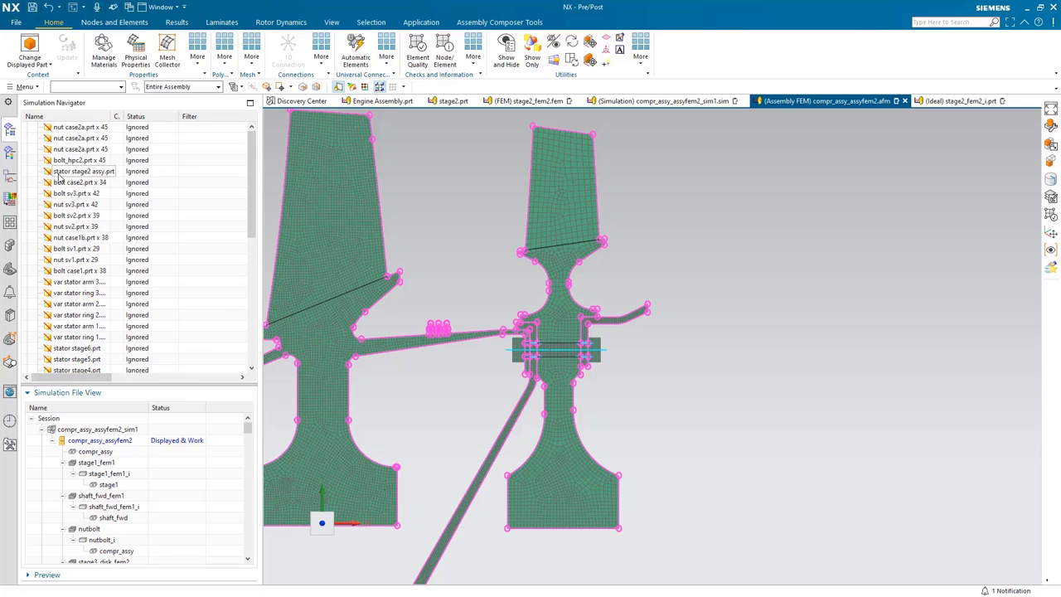
- Auto-resolve component label offsets in the Assembly Label Manager, including stage2_fem2.fem
click(27, 138)
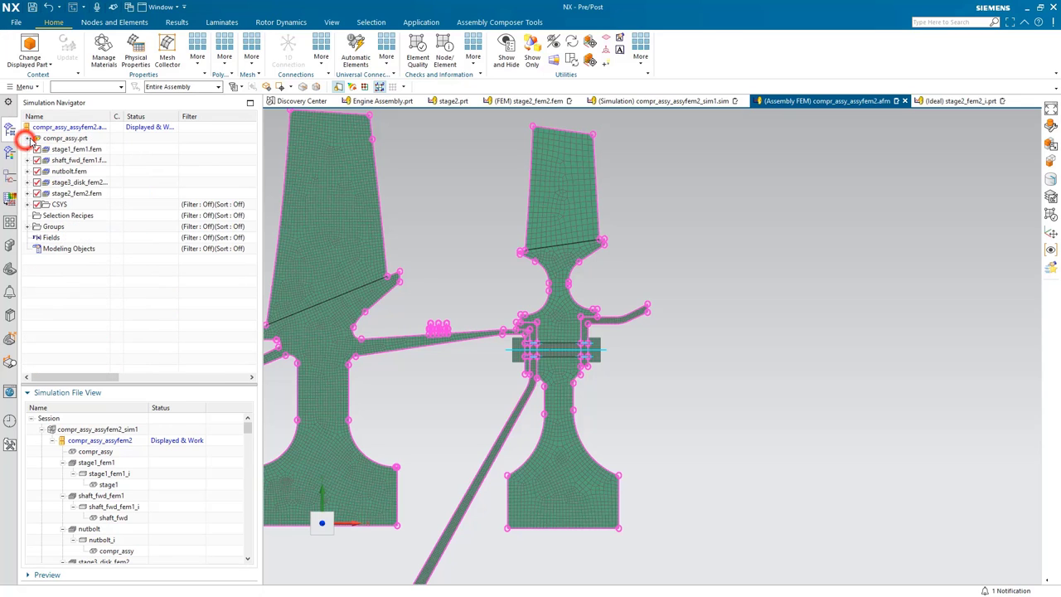
right_click(57, 127)
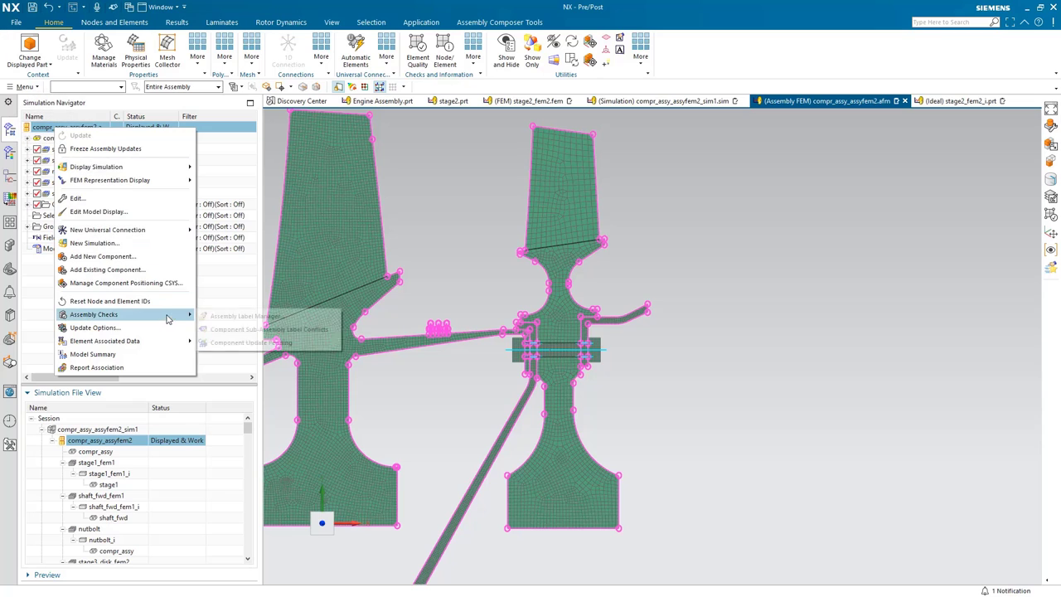
click(213, 320)
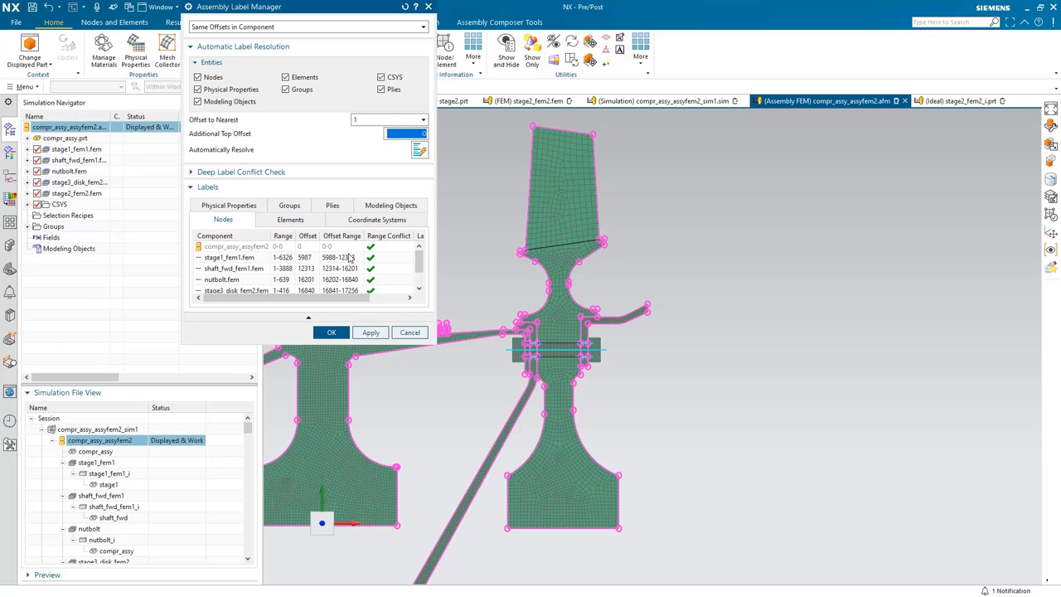
mouse_move(419, 260)
mouse_down()
mouse_move(417, 276)
mouse_move(419, 258)
mouse_up()
click(418, 151)
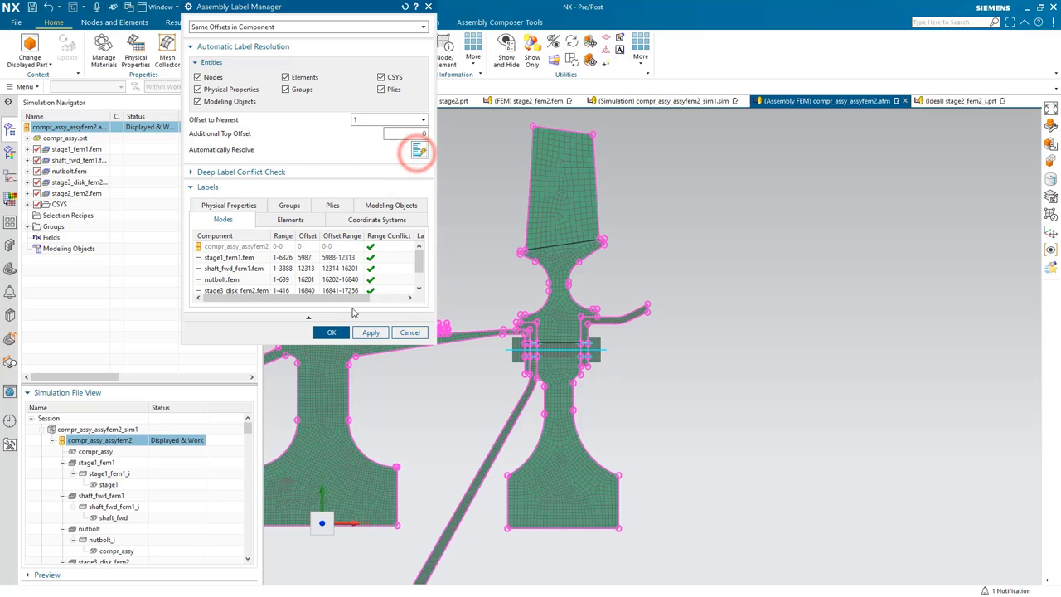
click(331, 332)
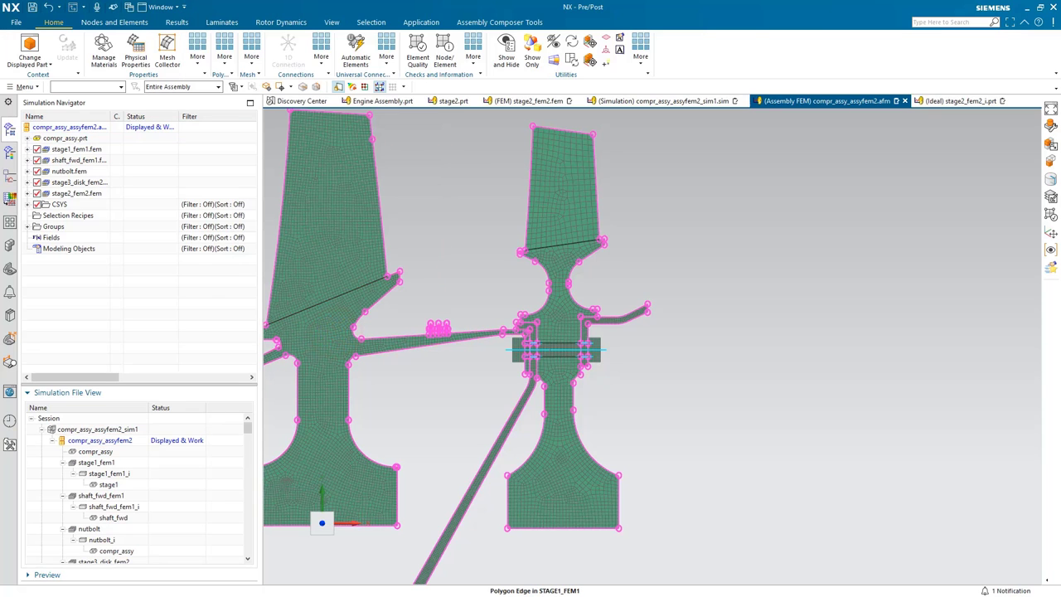
- Return to the compr_assy_assyfem2_sim1 simulation and zoom in on the bolted joint
double_click(87, 430)
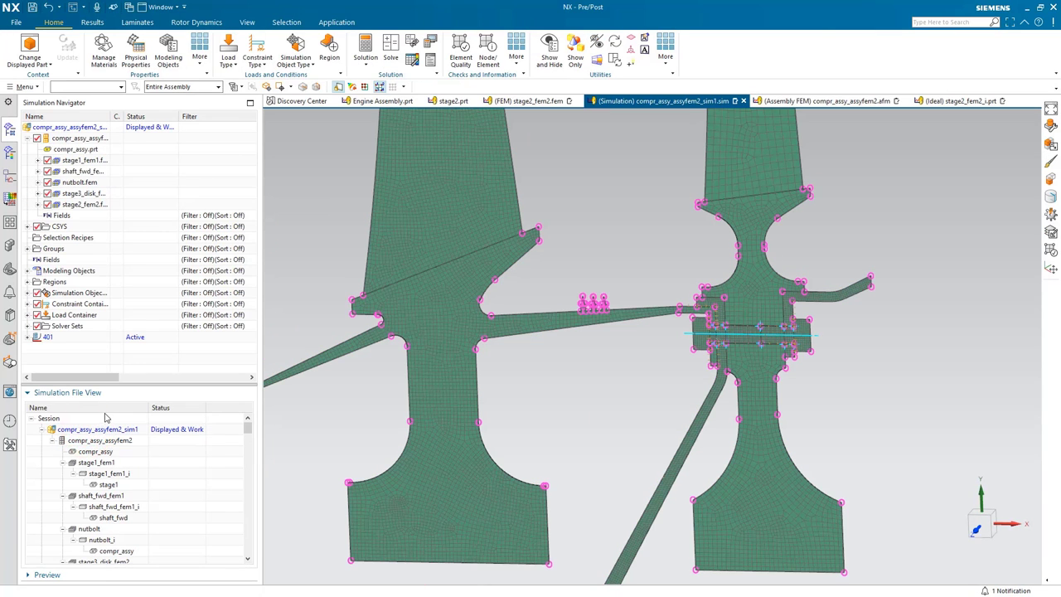
scroll(812, 312, up, 2)
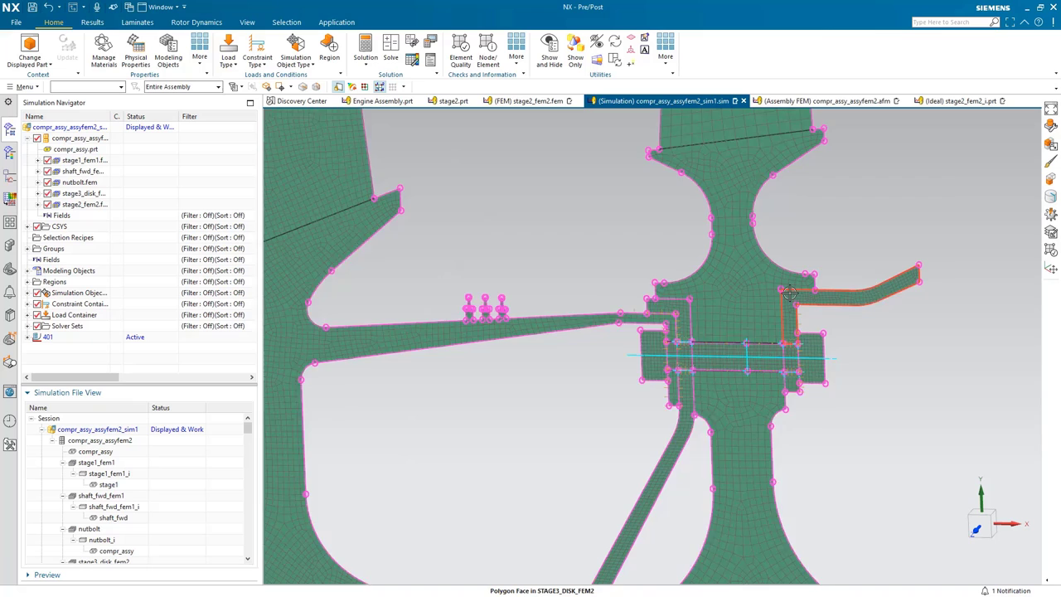
scroll(804, 315, up, 2)
scroll(796, 318, up, 2)
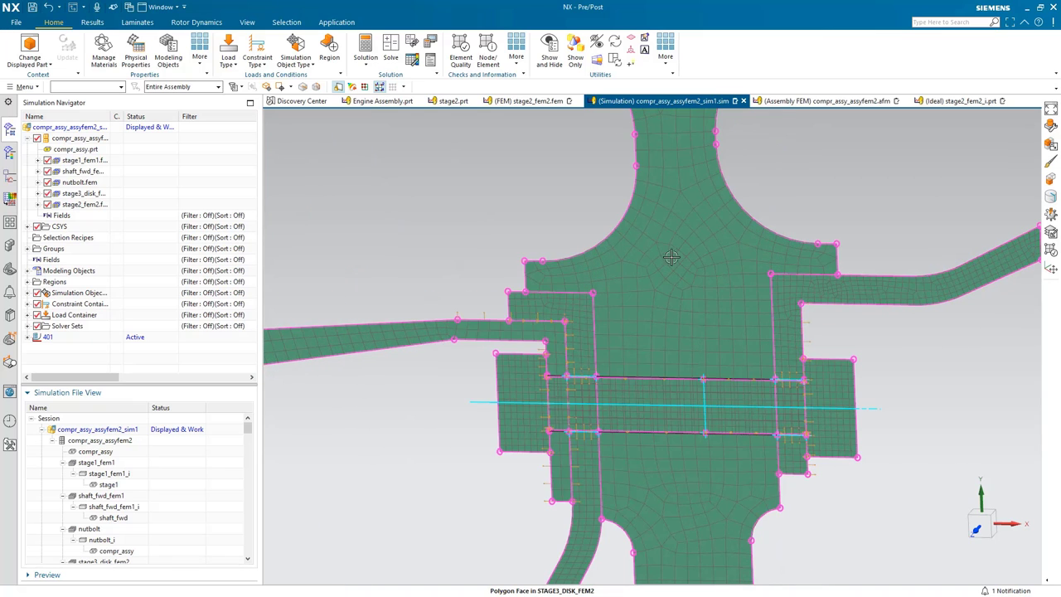
- Begin a surface-to-surface contact with Manual pairing, leaving source and target regions unset
click(295, 51)
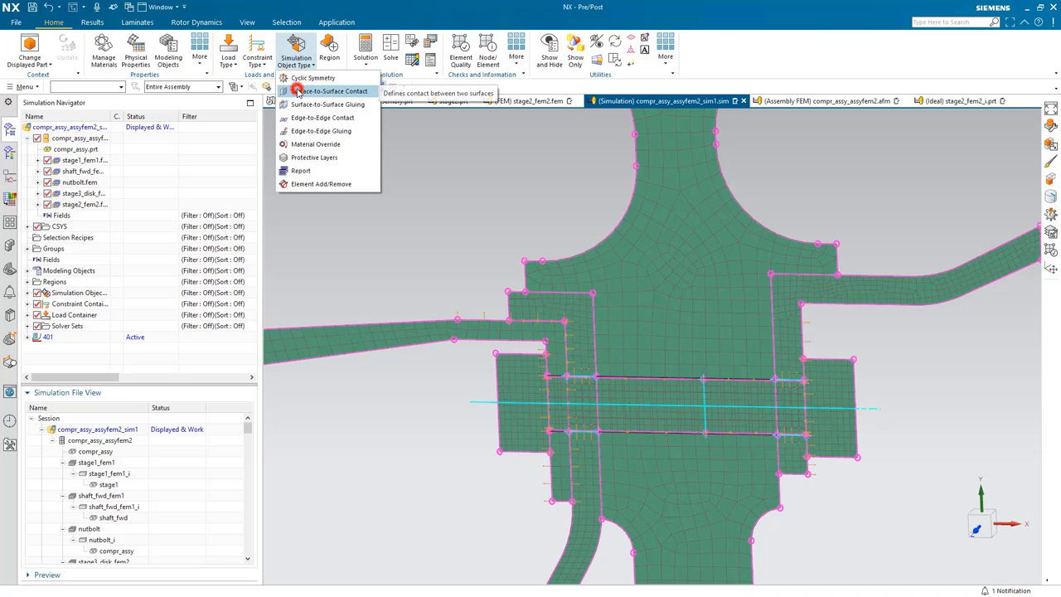
click(298, 91)
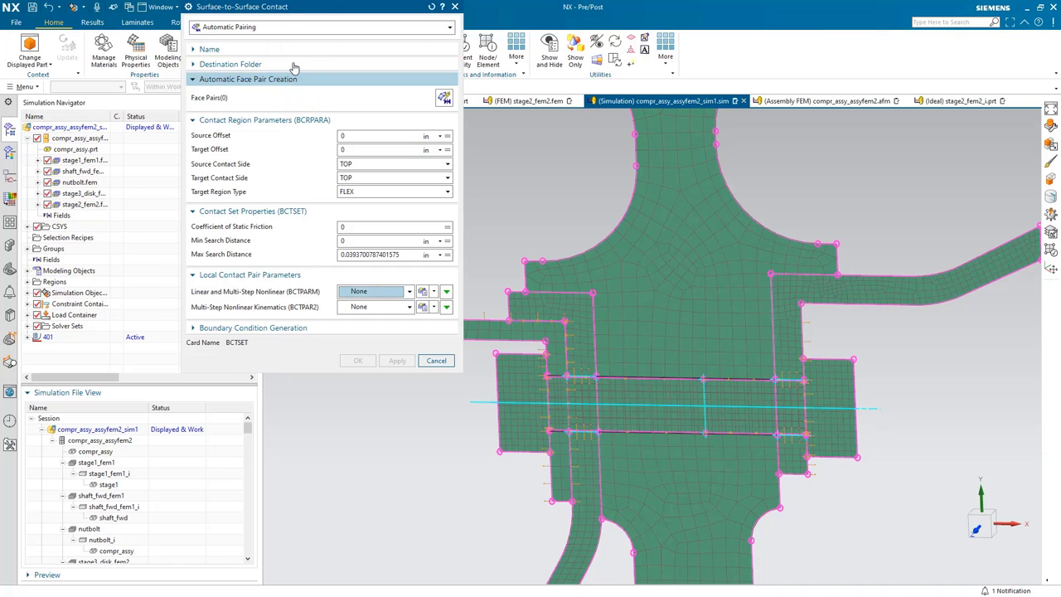
click(286, 28)
click(280, 51)
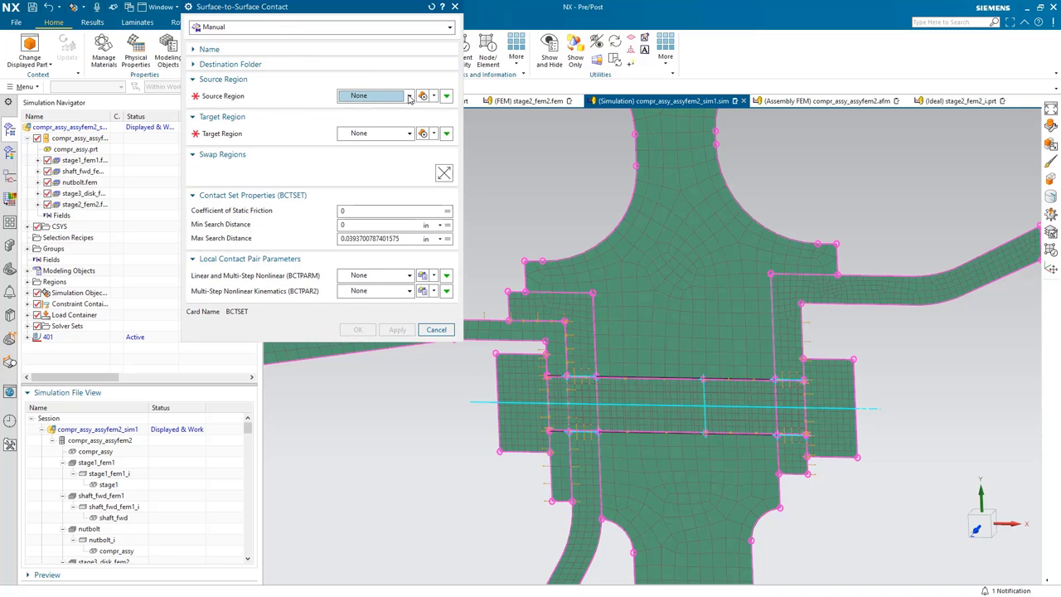
click(410, 96)
click(408, 96)
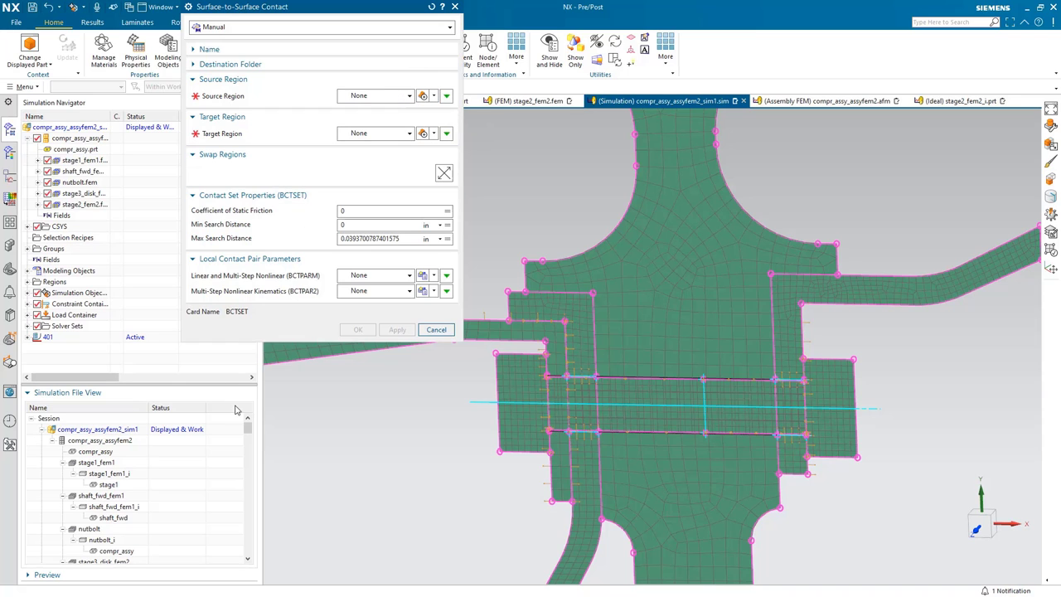
- Replace the surface-to-surface contact with a new edge-to-edge contact using manual pairing
click(433, 331)
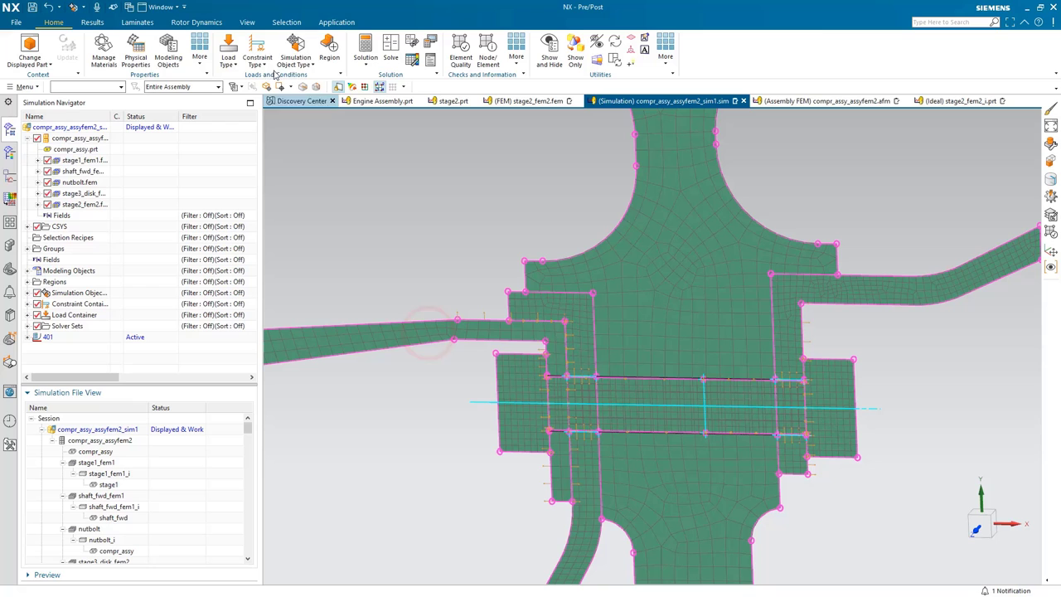
click(296, 58)
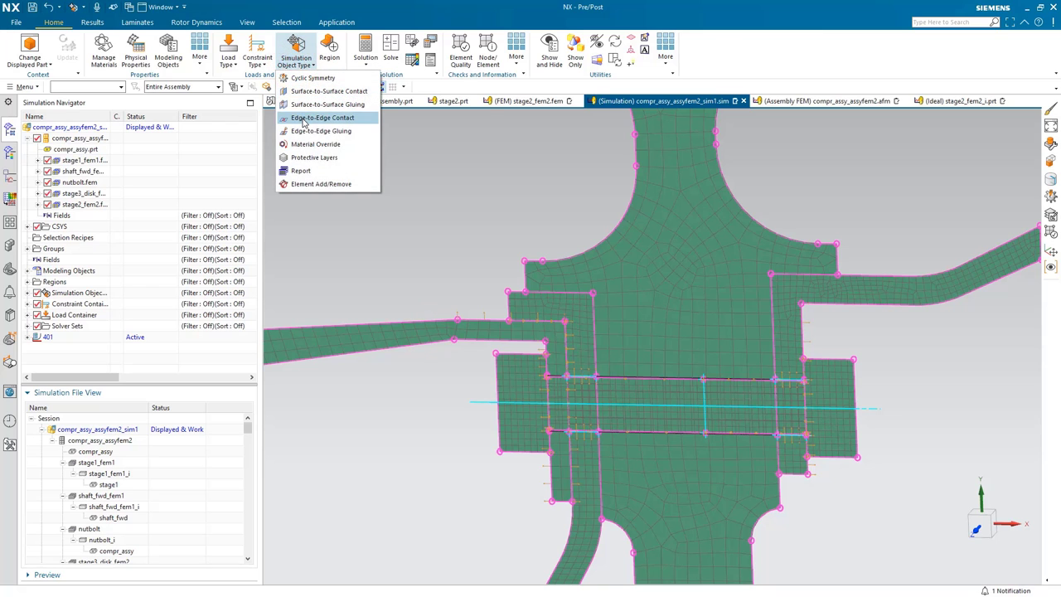
click(303, 121)
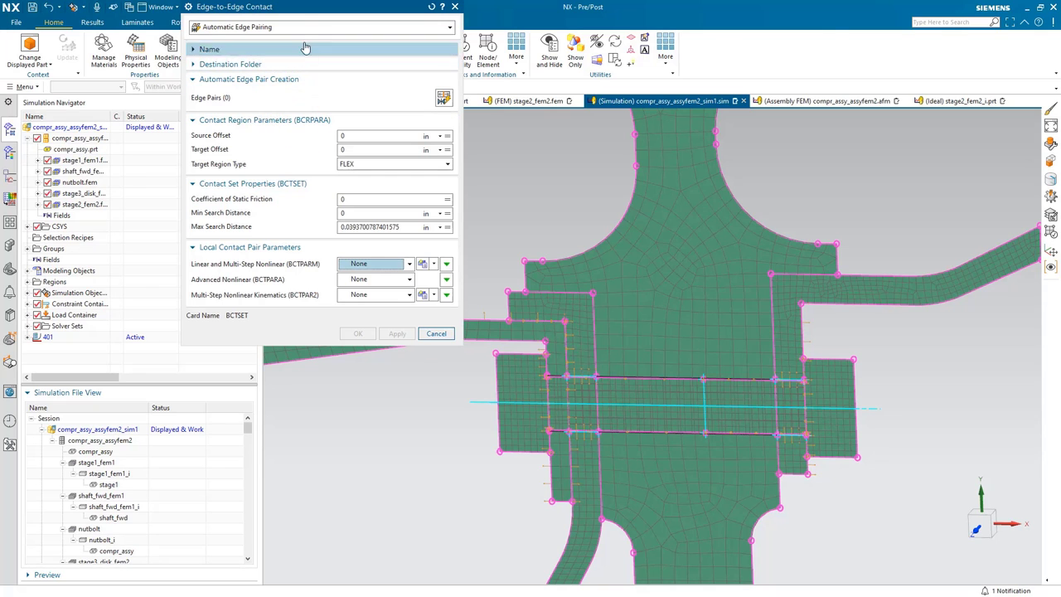
click(296, 27)
click(287, 49)
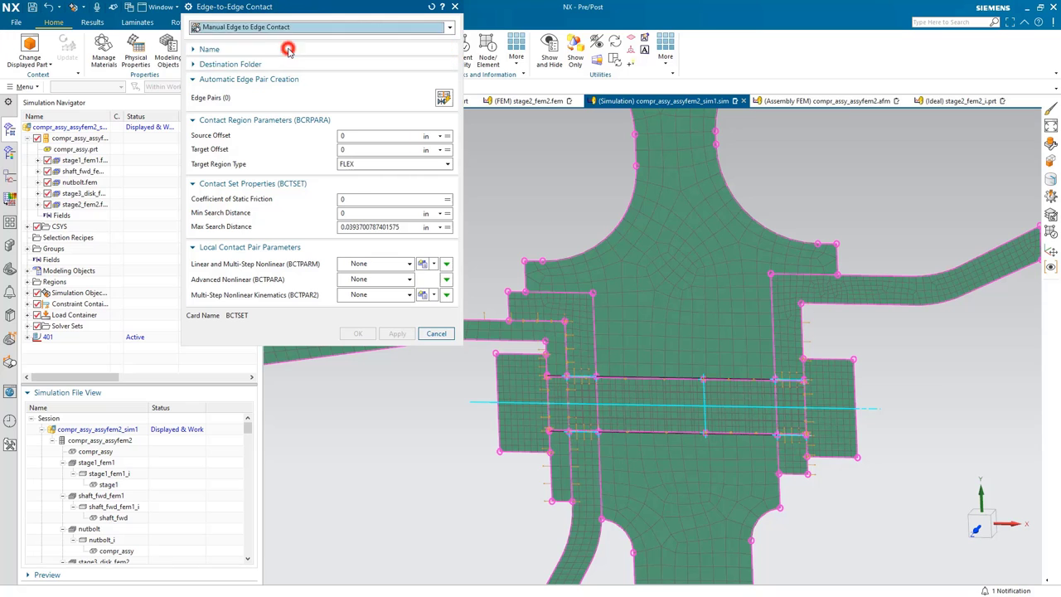
- Set the source region to 'aft faces shaft fwd' and begin a new target edge region
click(409, 96)
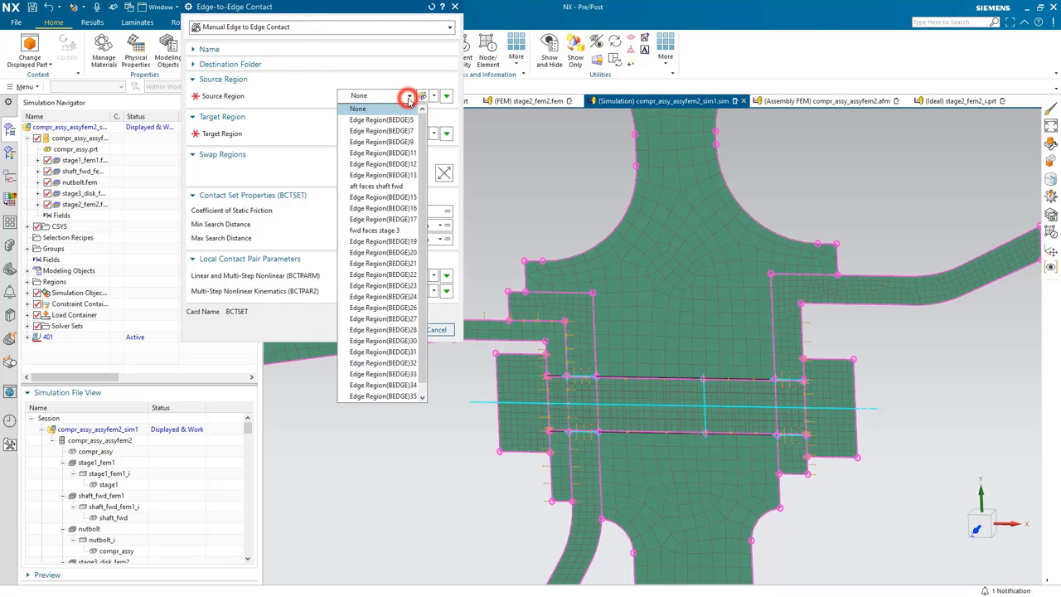
click(388, 187)
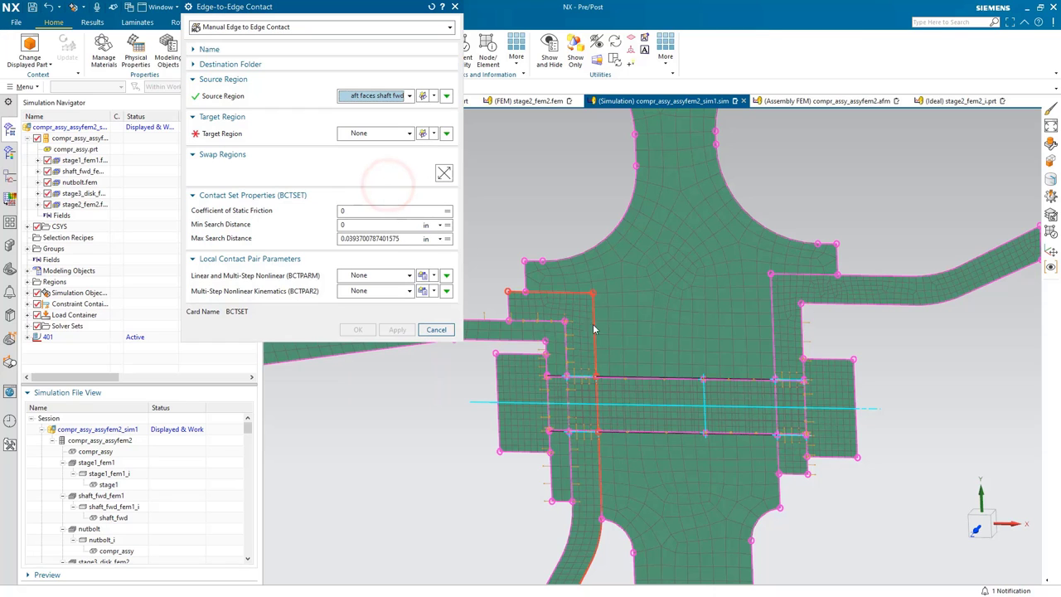
click(432, 135)
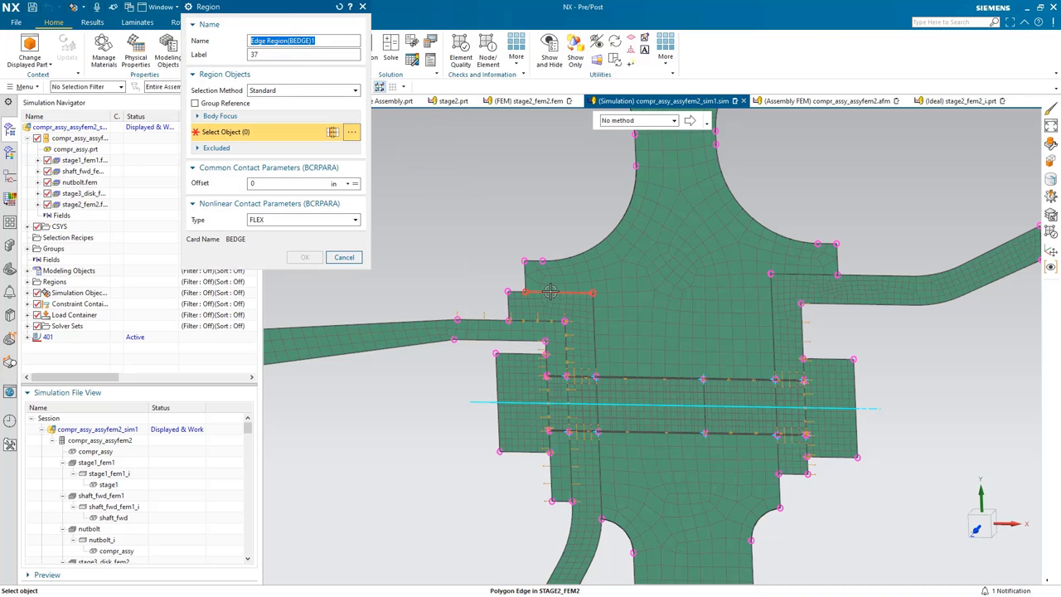
- Pick four STAGE2_FEM2 and SHAFT_FWD_FEM1 polygon edges as target region Edge Region(BEDGE)1
click(550, 292)
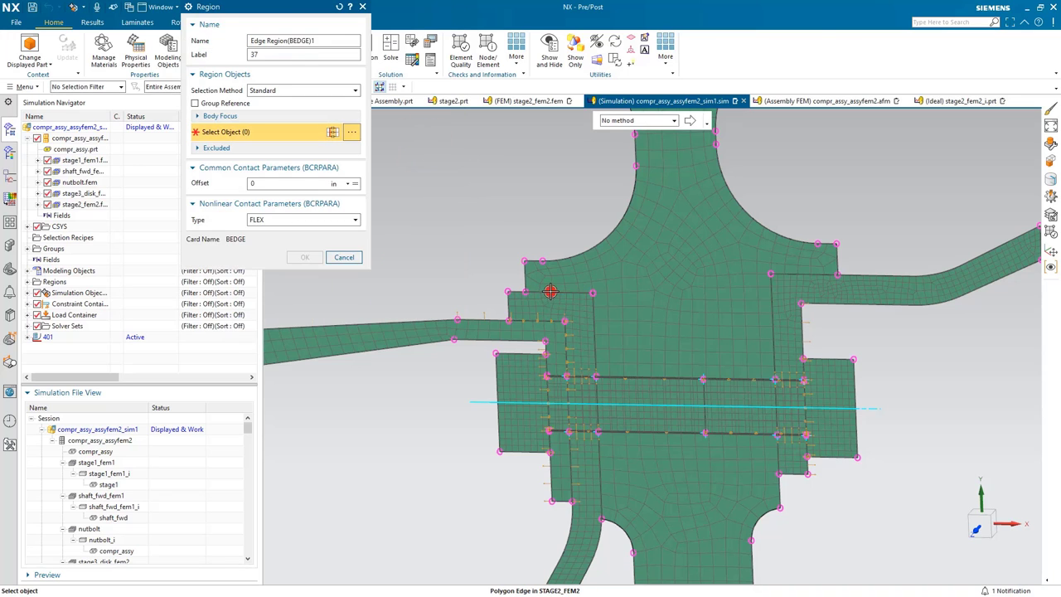
click(588, 317)
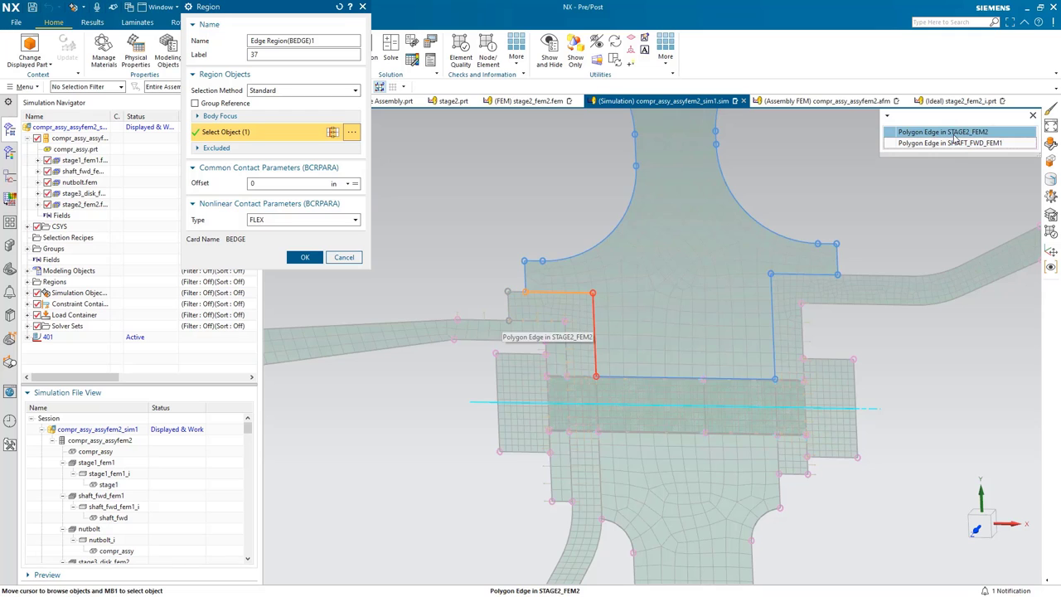
click(953, 141)
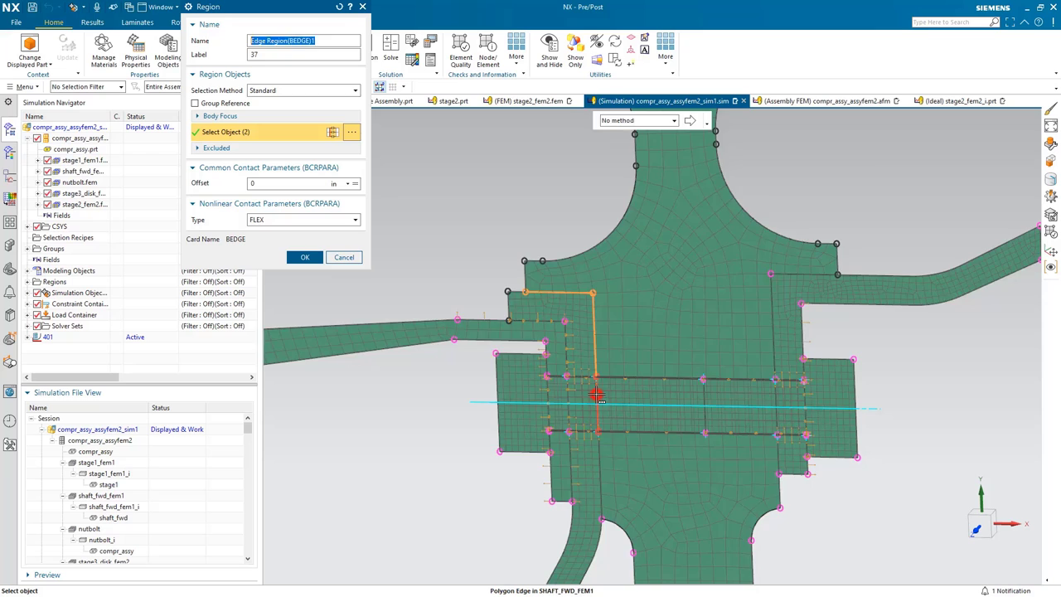
click(596, 395)
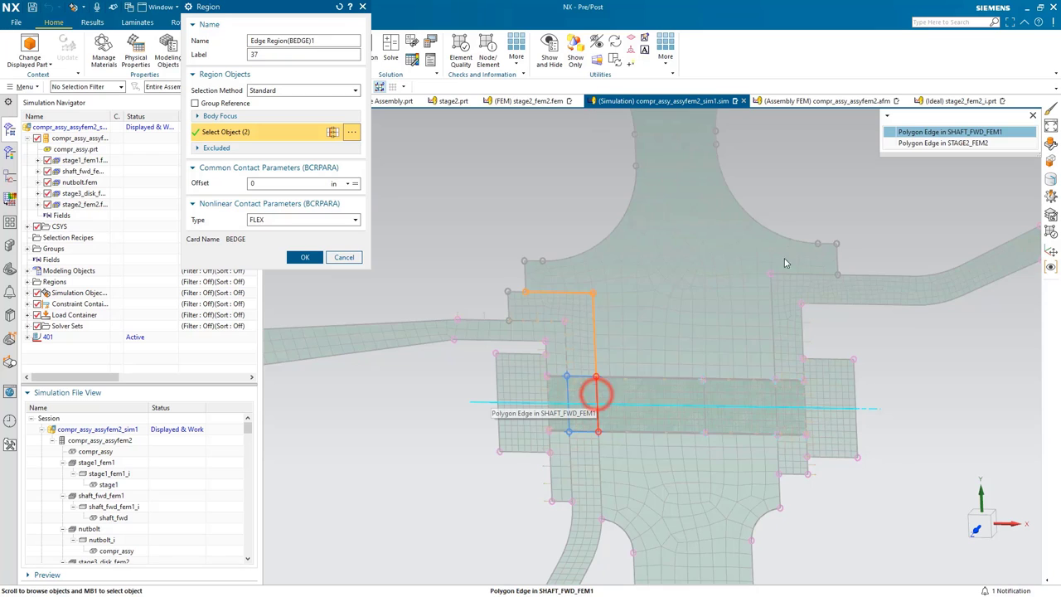
click(959, 146)
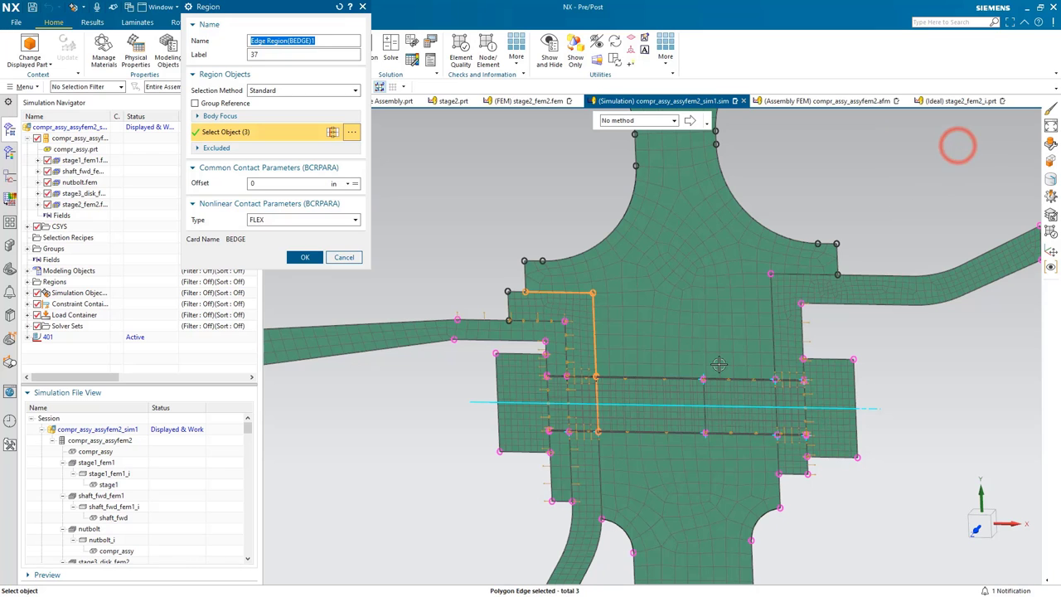
click(603, 470)
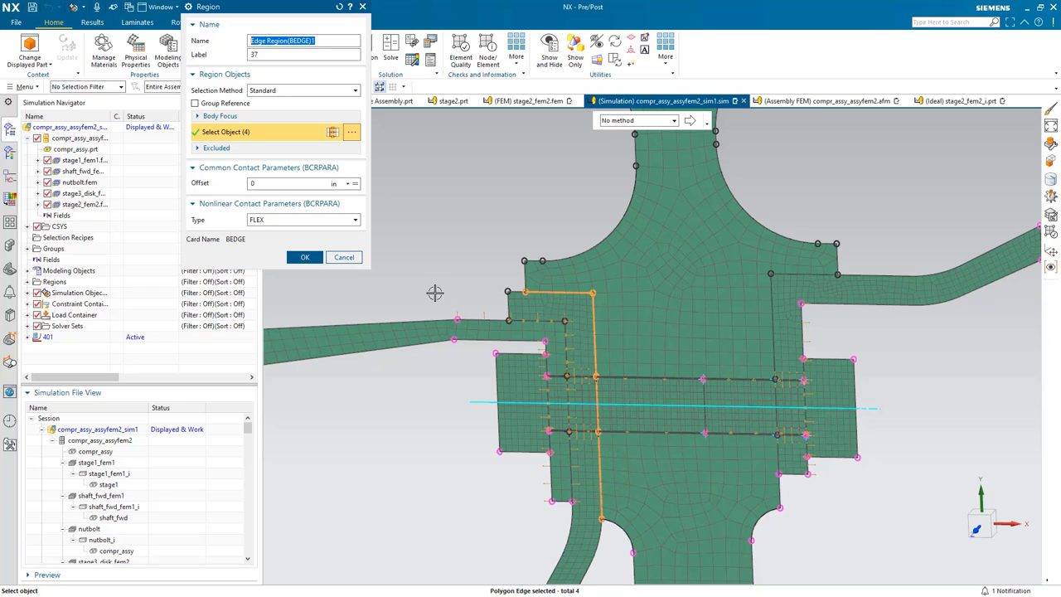
click(306, 257)
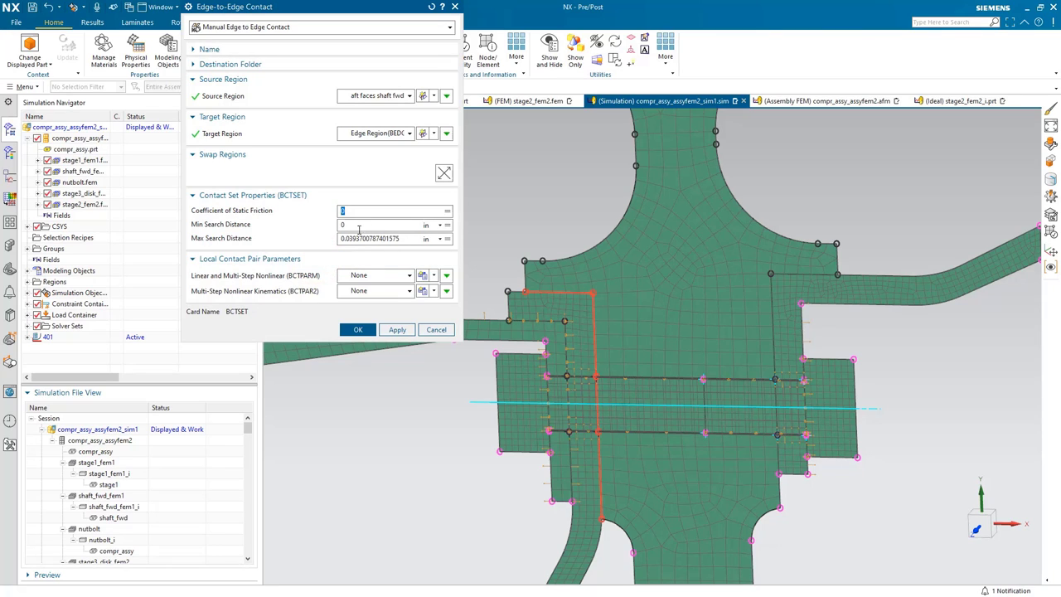
- Enter friction coefficient cf and minimum search distance -0.01, then dismiss the LBC group message
key(BackSpace)
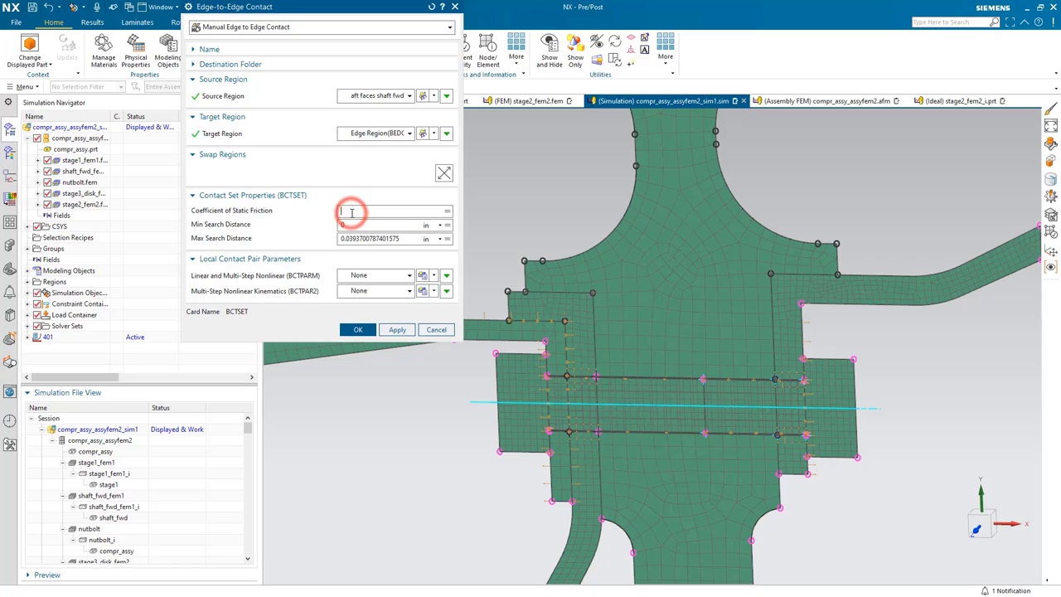
text(cf)
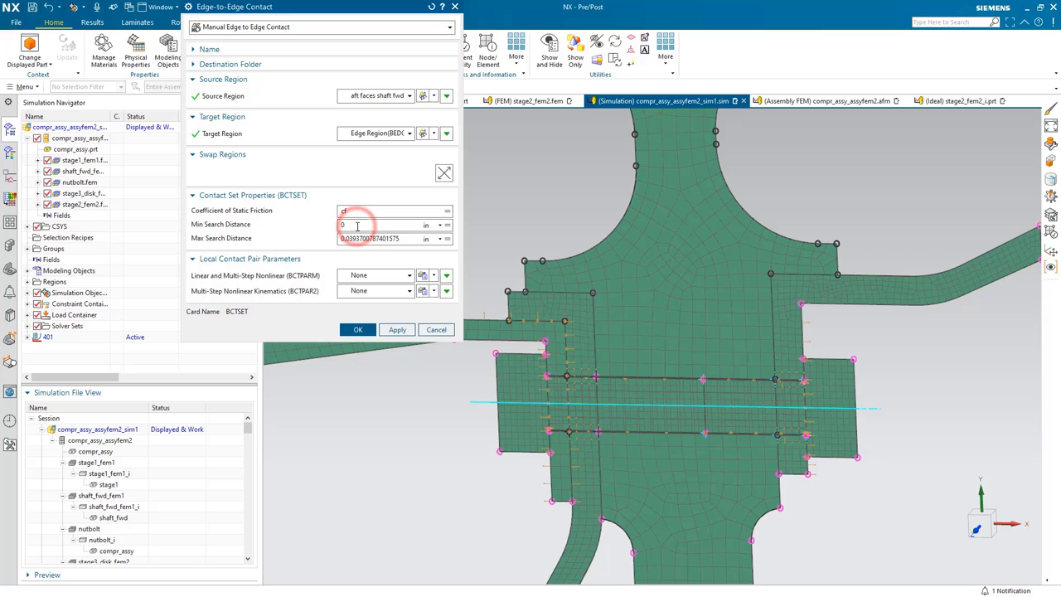
text(-.01)
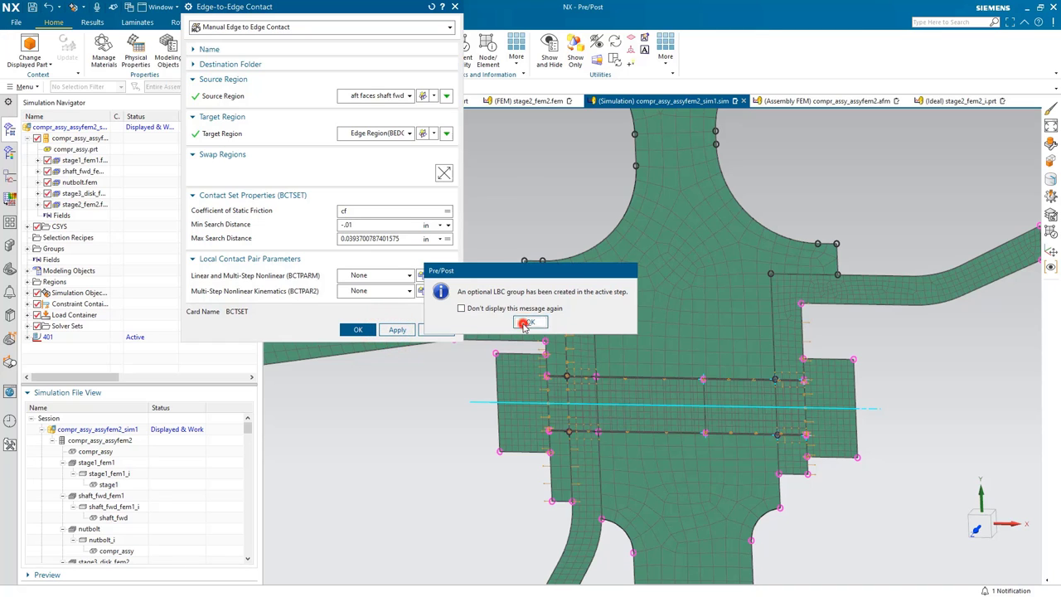
click(526, 322)
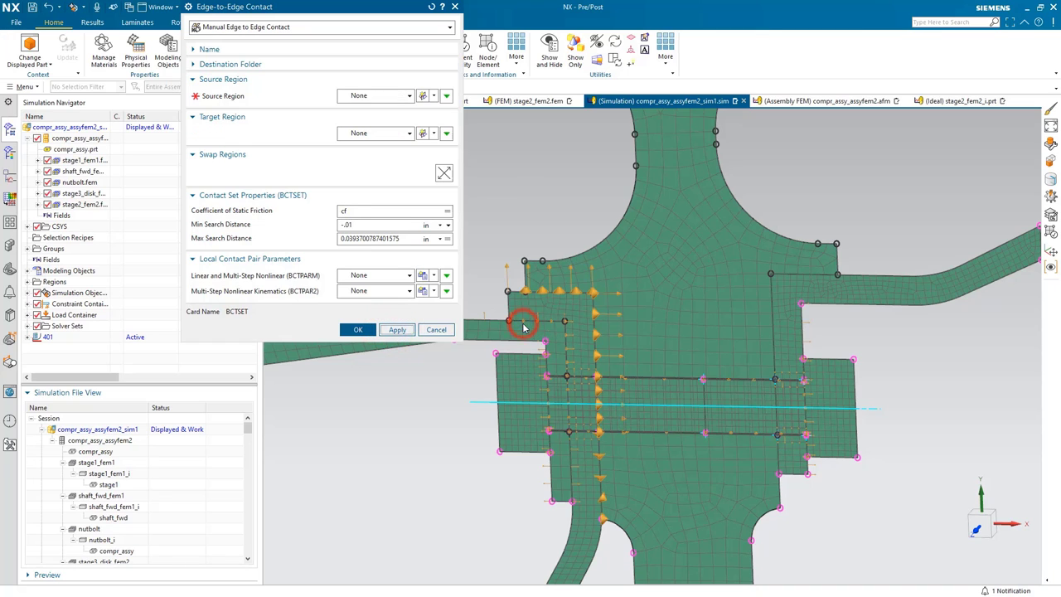
- Close the contact dialog and delete the Preload subcase's separate simulation-object group
click(28, 337)
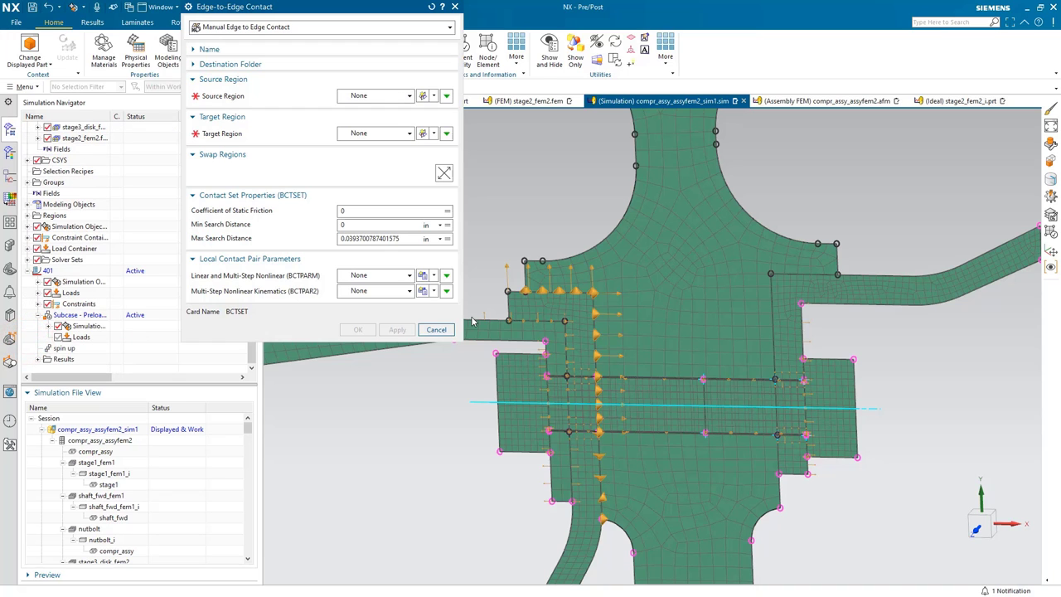
click(437, 329)
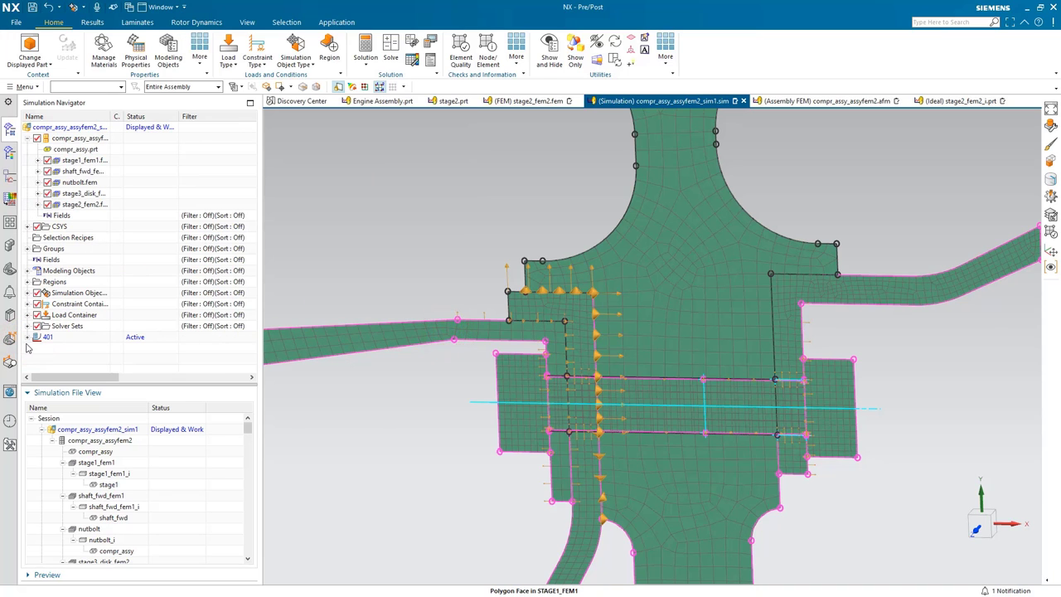
click(27, 337)
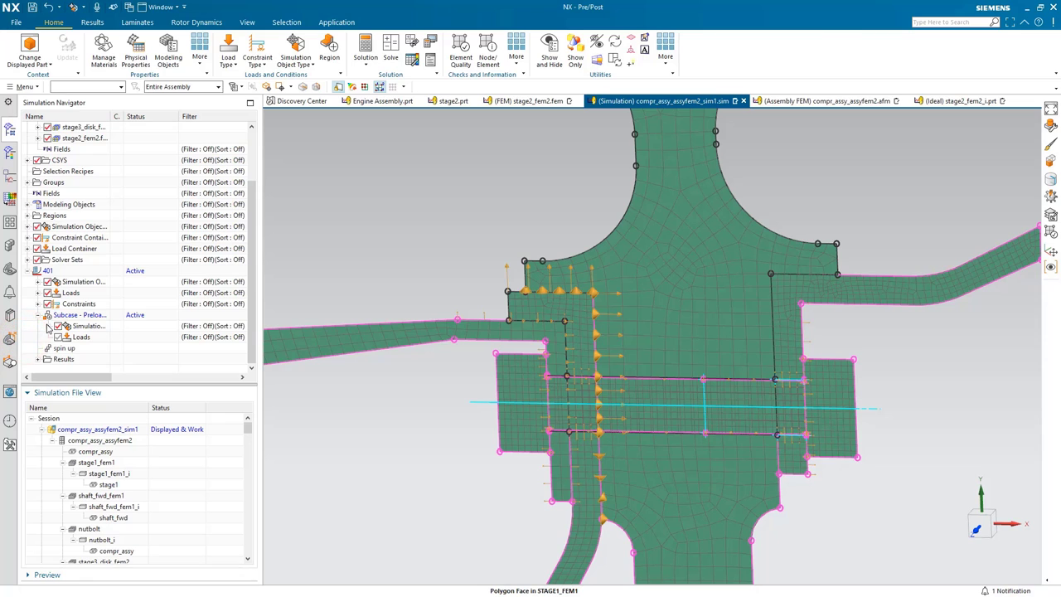
click(48, 326)
click(87, 349)
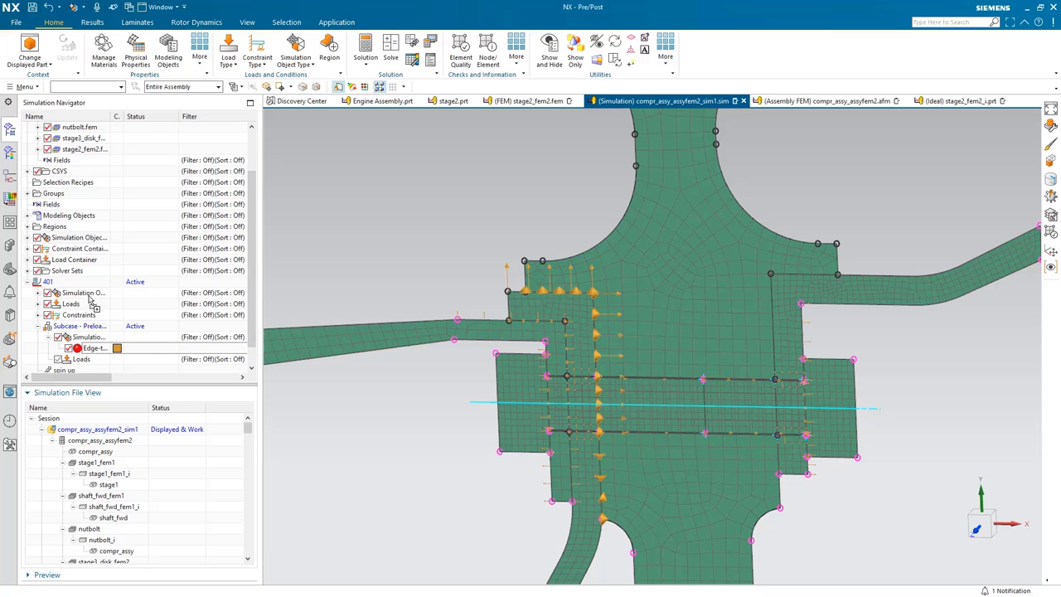
right_click(91, 338)
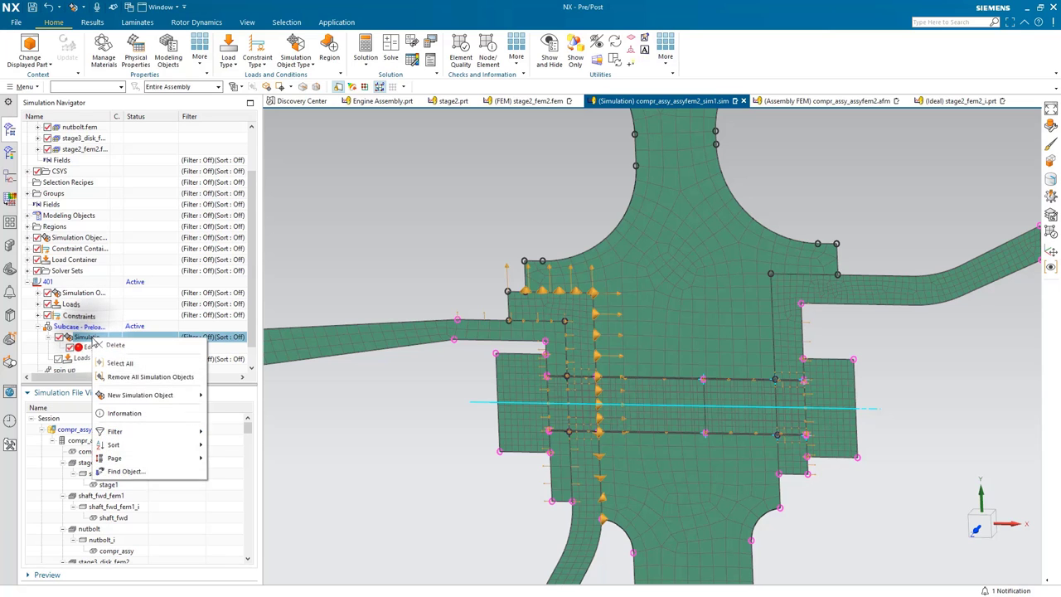
click(98, 349)
- Expand step 401's simulation objects and inspect Edge-to-Edge Contact(2)'s edges
click(99, 337)
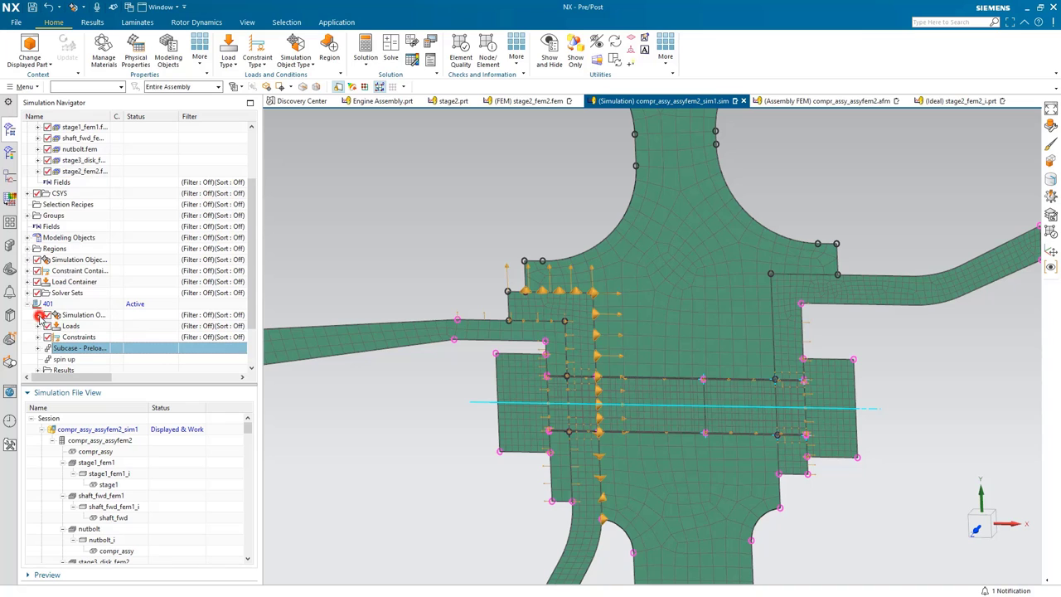
click(38, 315)
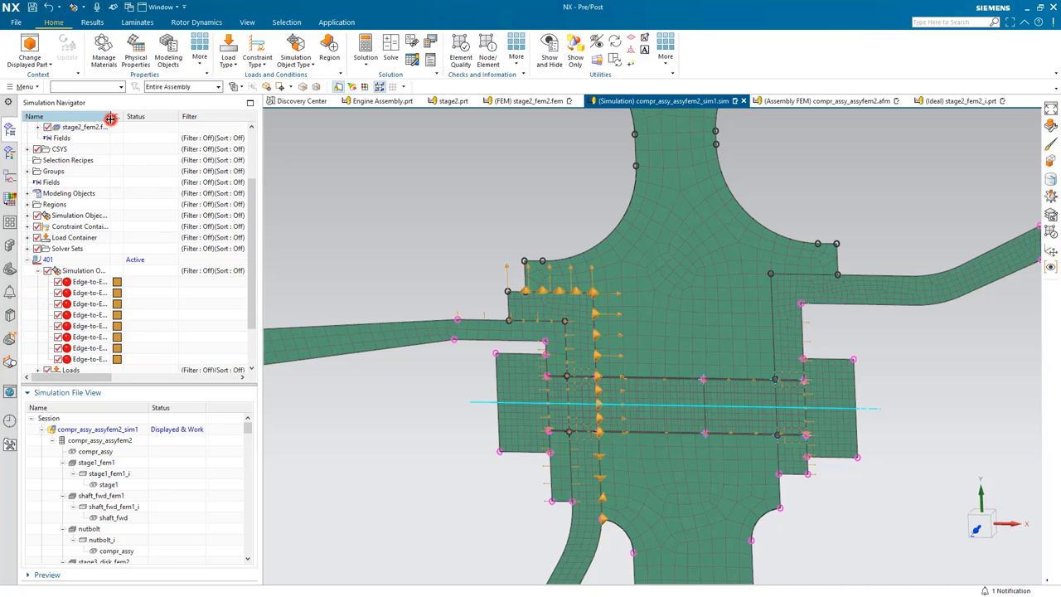
double_click(113, 116)
click(99, 362)
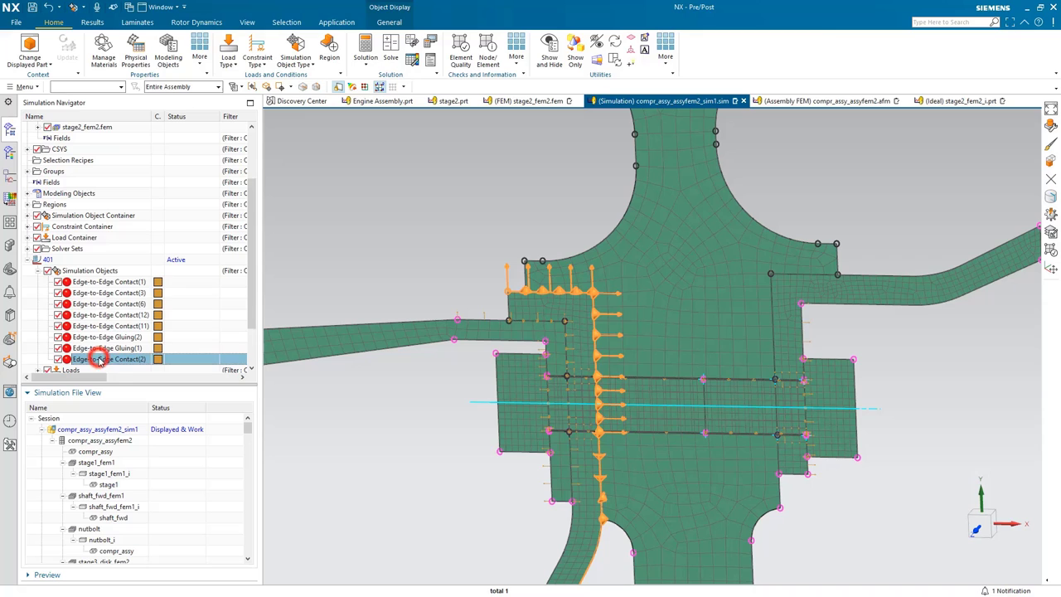
key(Escape)
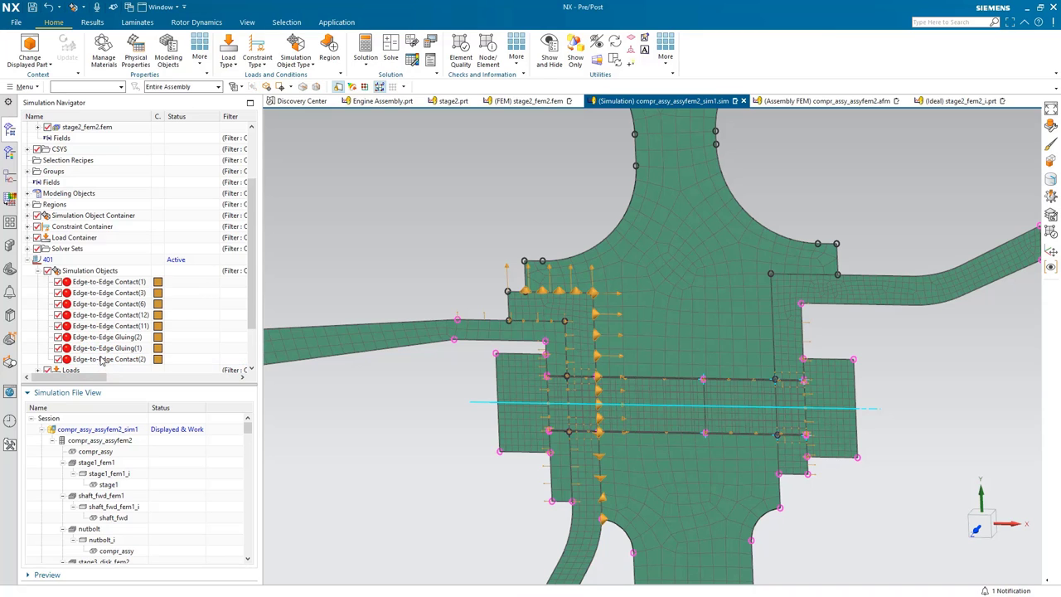
- Start a new edge-to-edge contact under step 401 with source region 'fwd faces stage 3'
right_click(106, 272)
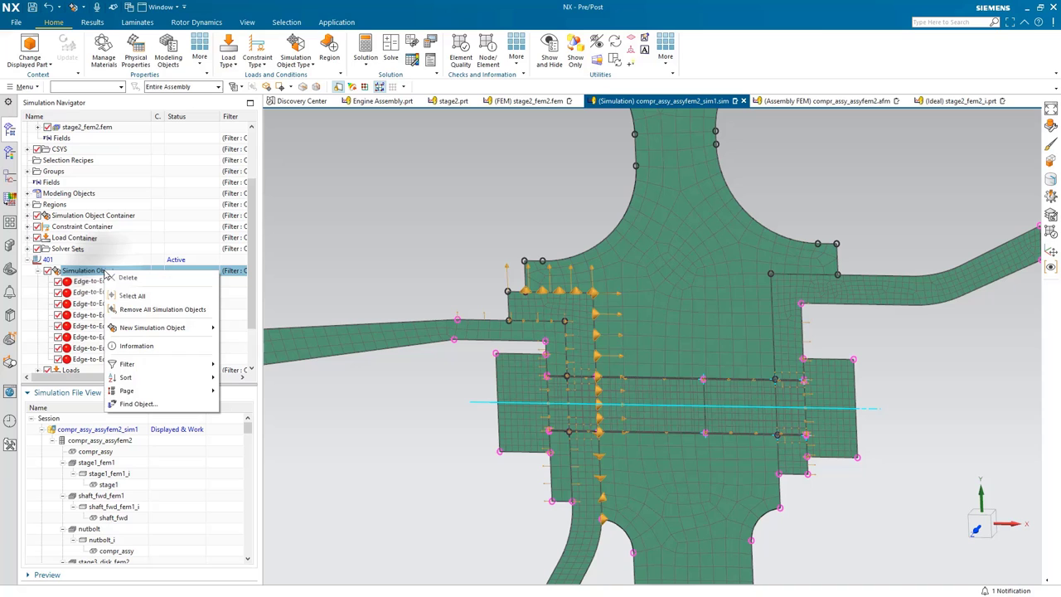
click(151, 328)
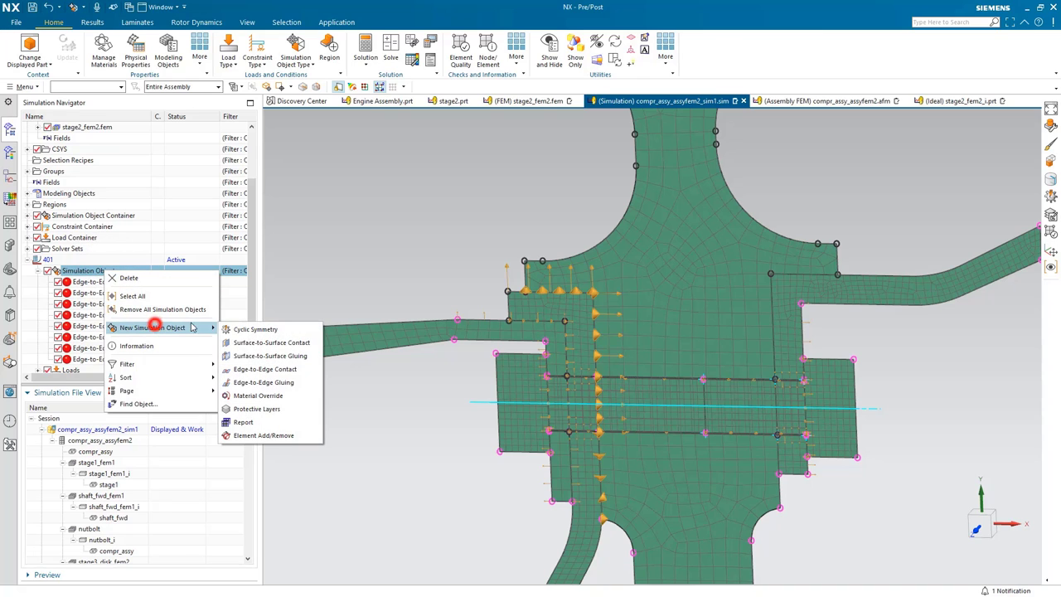
click(284, 370)
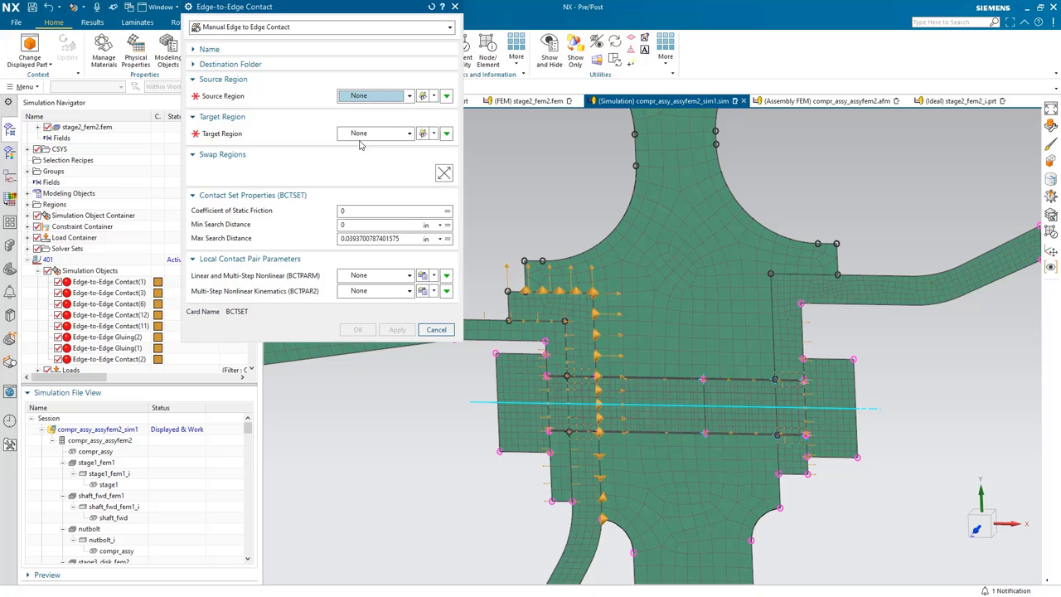
click(409, 96)
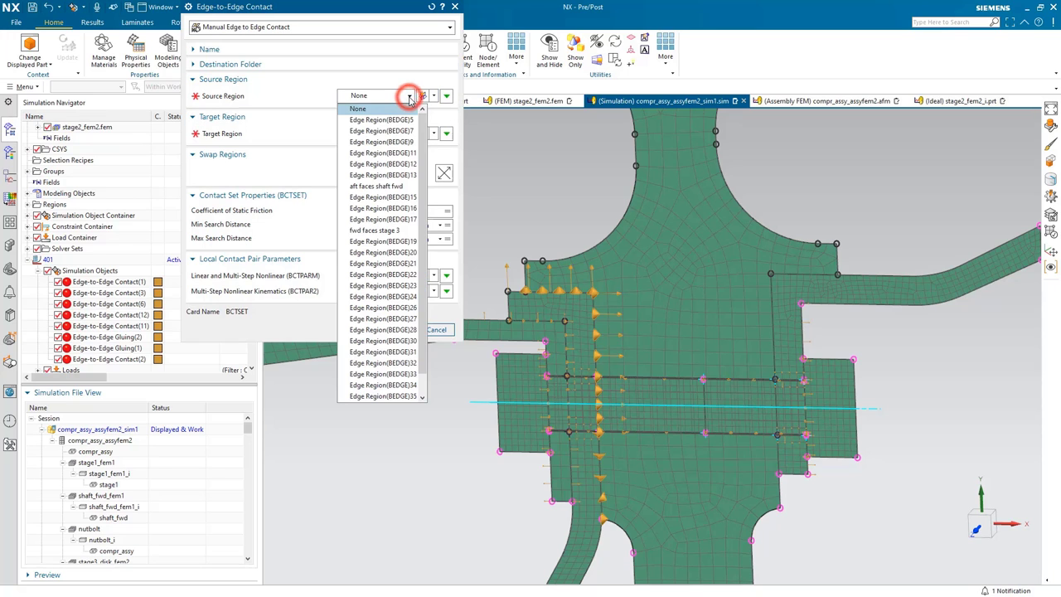
click(398, 231)
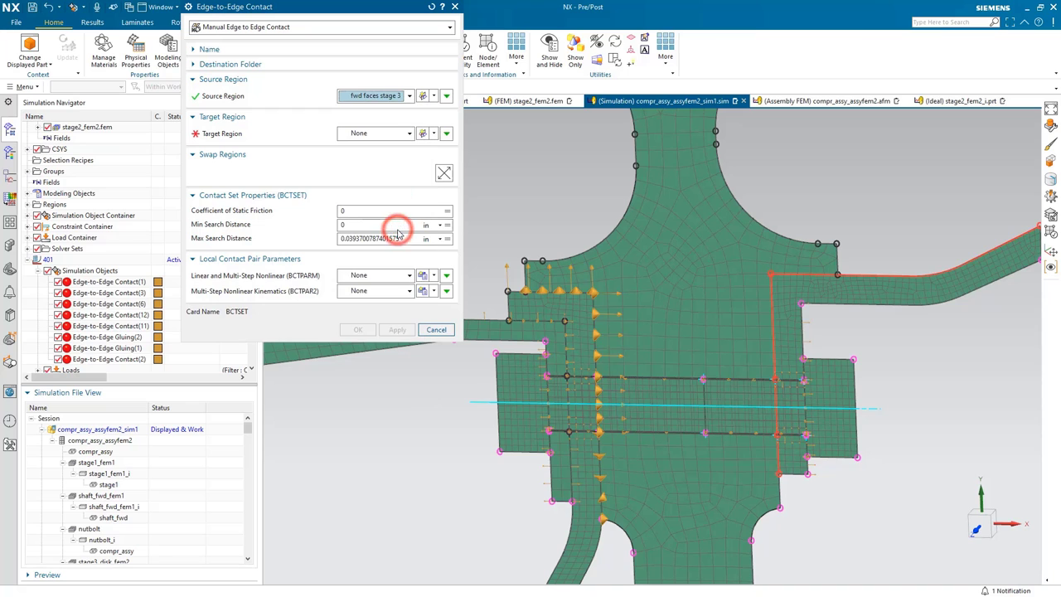
- QuickPick four STAGE2_FEM2/STAGE3_DISK_FEM2 polygon edges as target region Edge Region(BEDGE)2
click(422, 135)
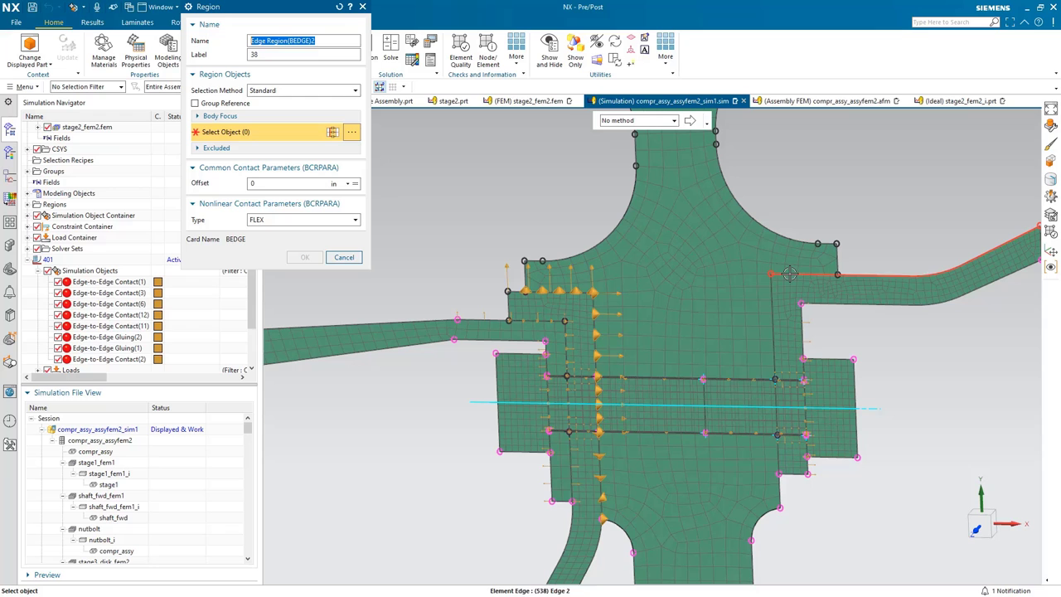
click(789, 274)
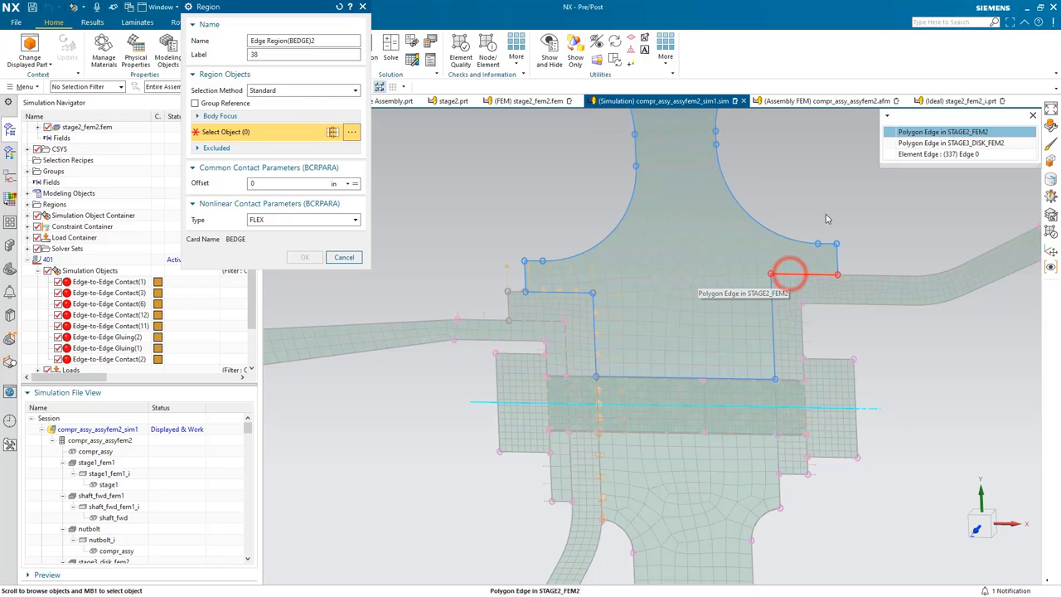
click(917, 131)
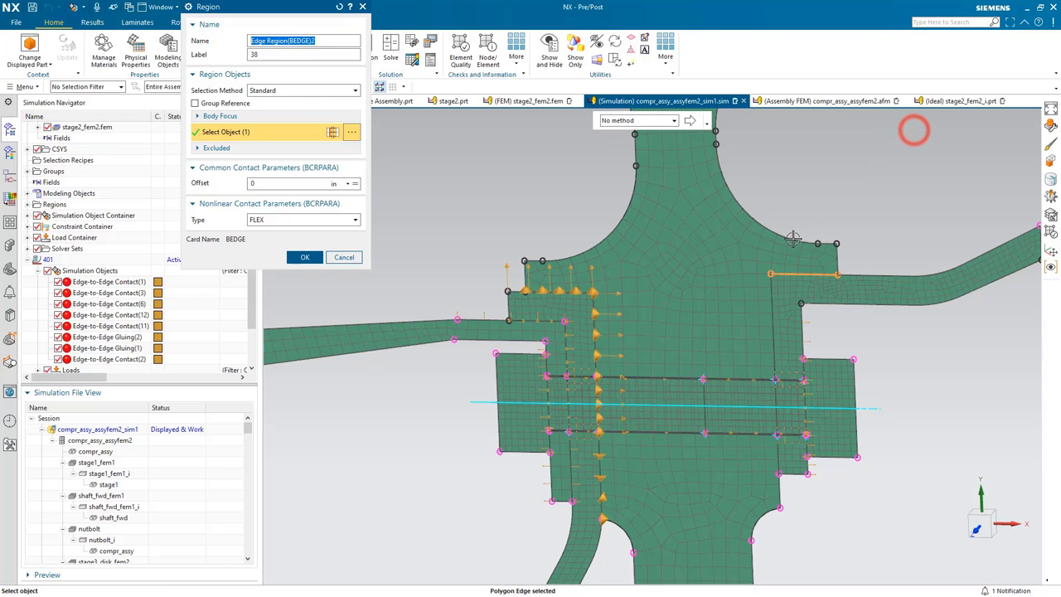
click(771, 316)
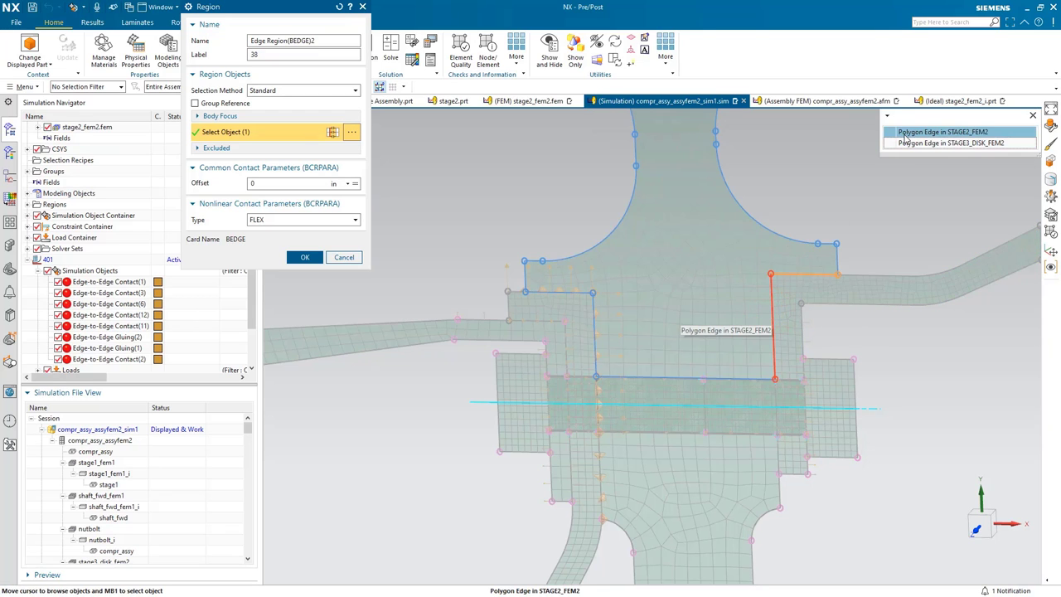
click(912, 133)
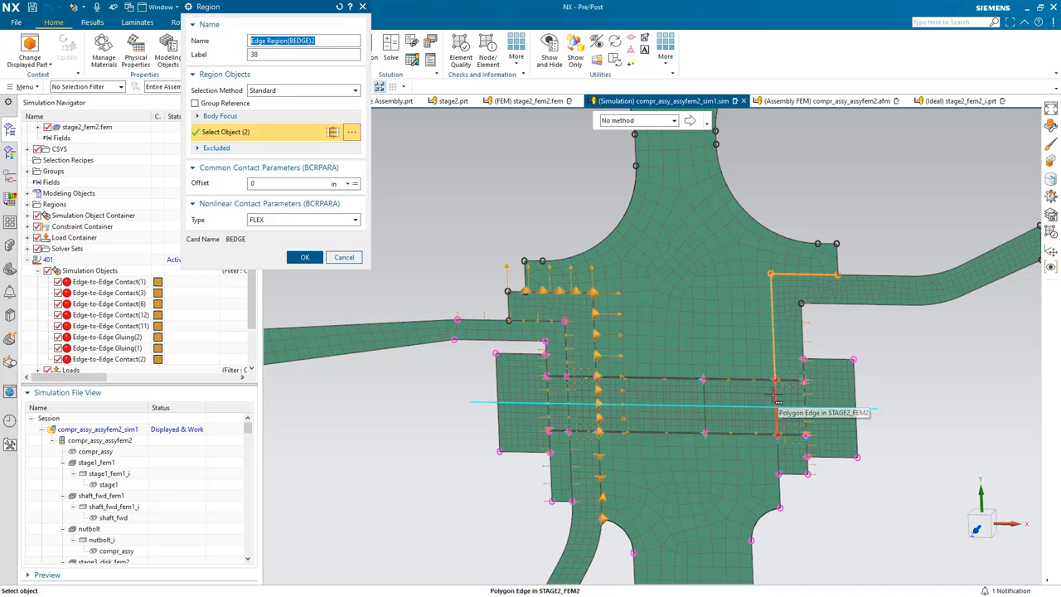
click(777, 390)
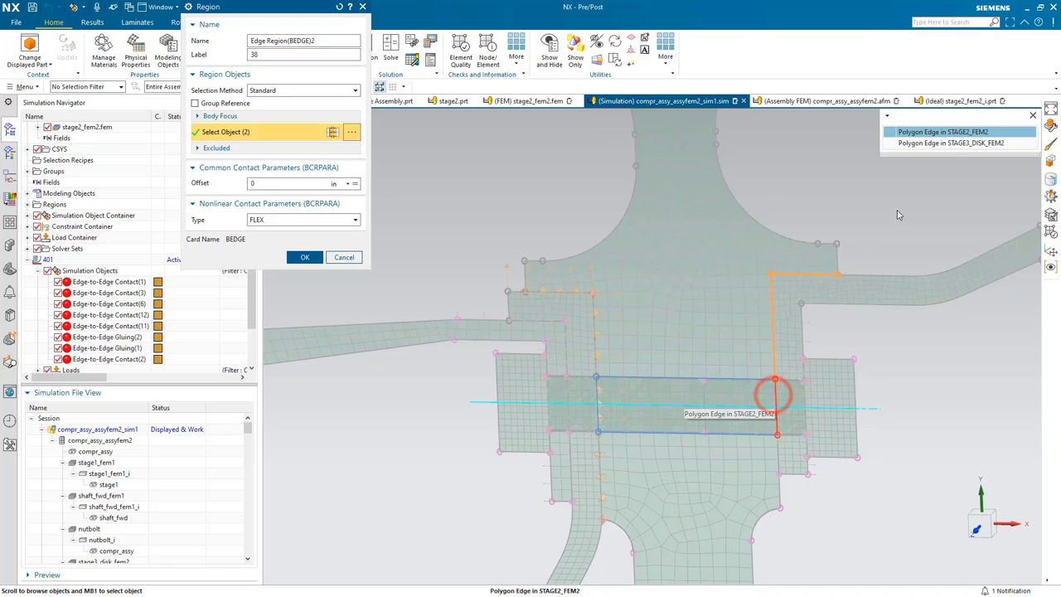
click(934, 138)
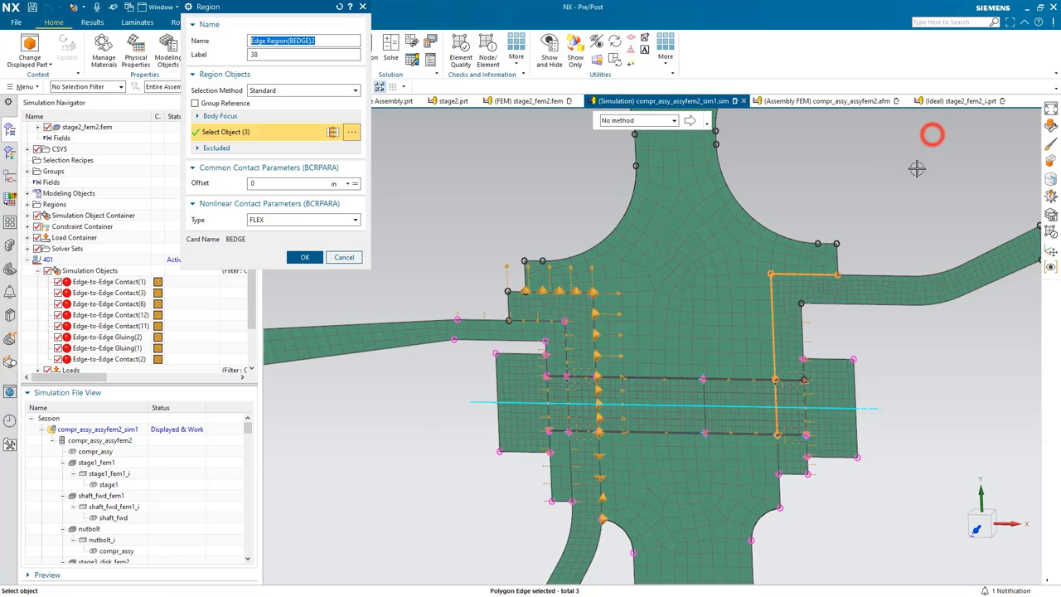
click(777, 460)
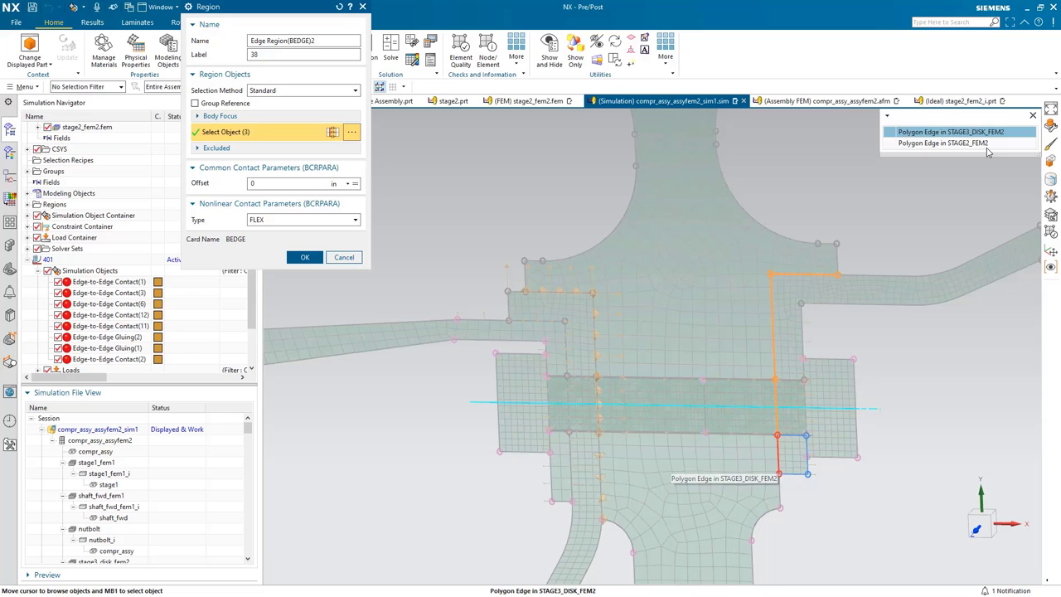
click(986, 144)
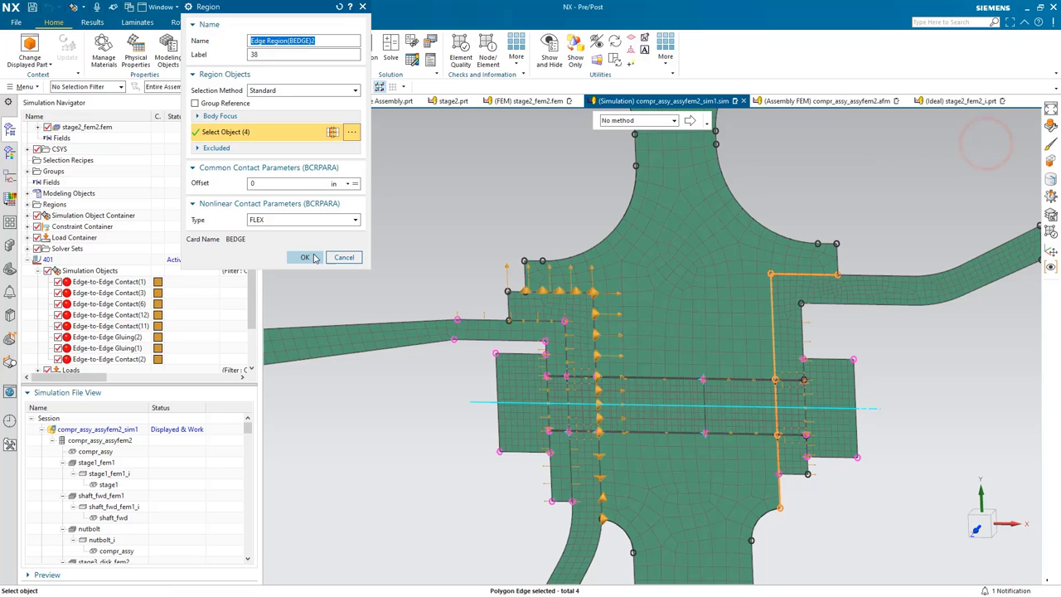
click(306, 256)
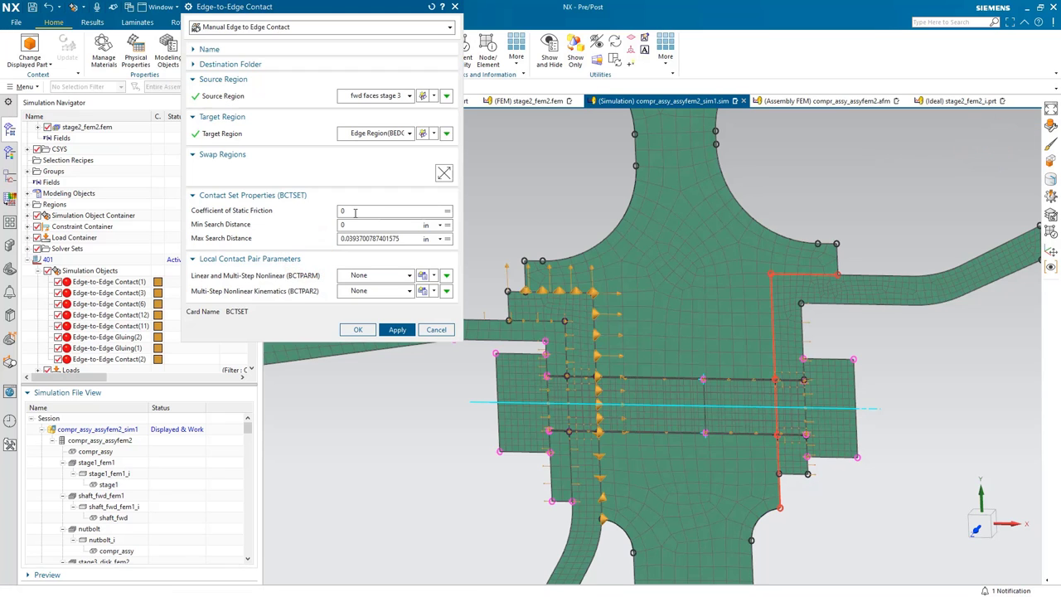
- Enter friction cf and minimum search distance -0.01 to create Edge-to-Edge Contact(4)
text(cf)
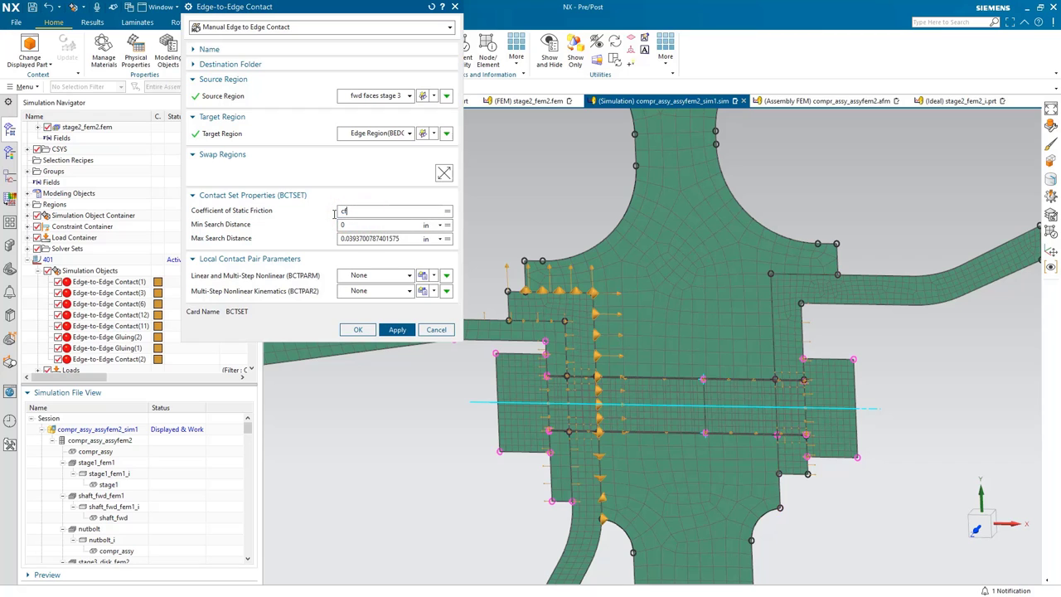
text(-.01)
click(349, 330)
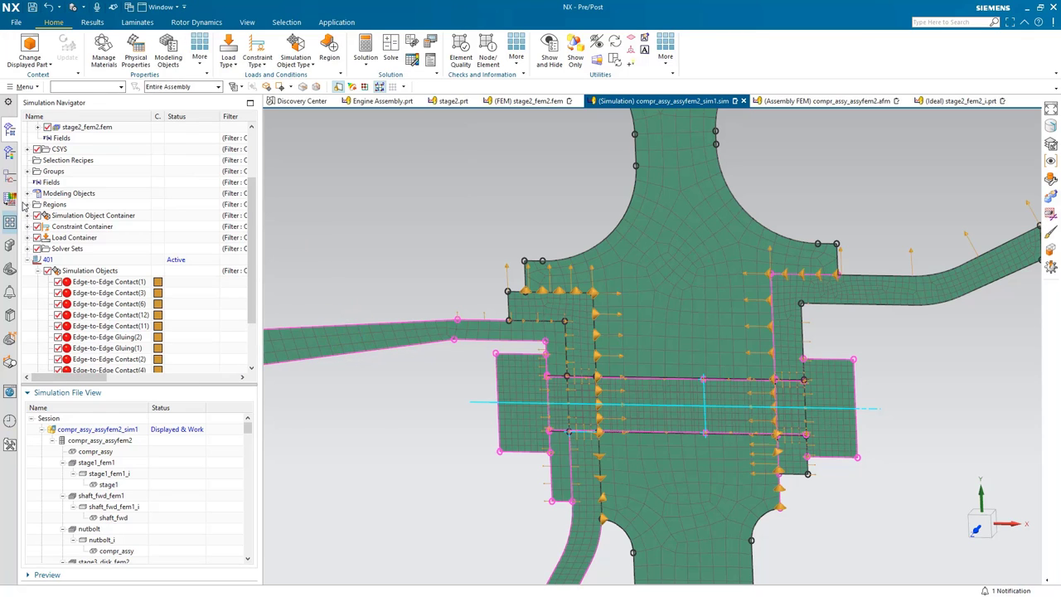
- Import temperatureload.fld as a field and expand Fields to show it
right_click(51, 182)
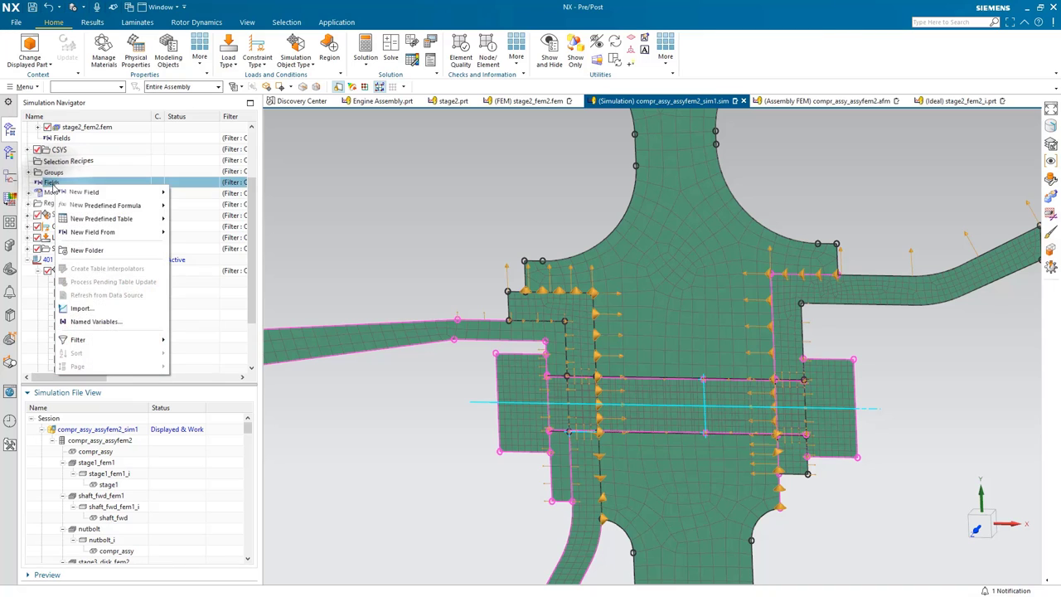
click(83, 308)
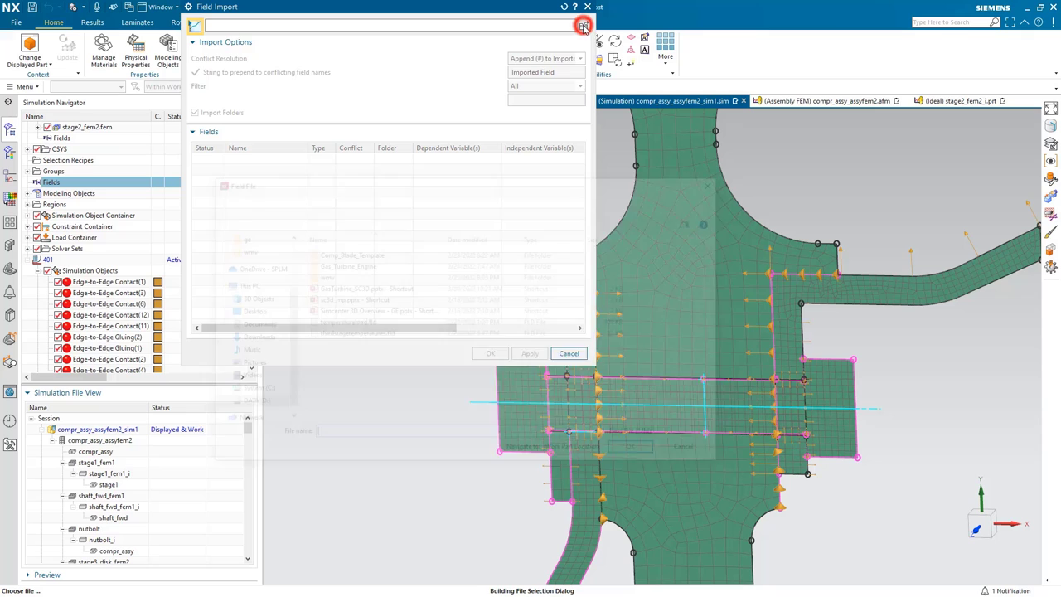
click(343, 322)
click(637, 452)
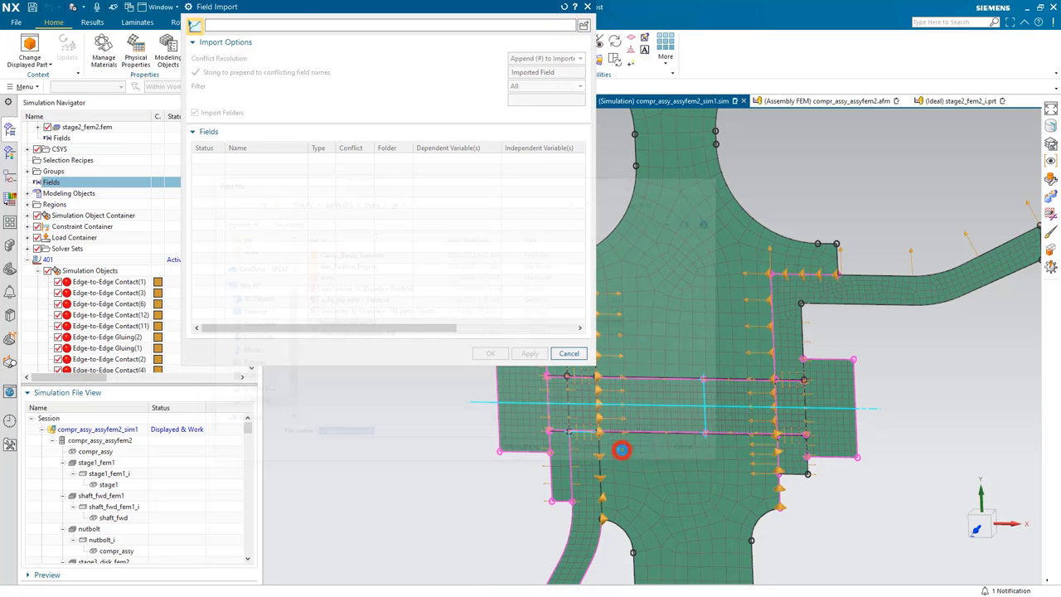
click(491, 354)
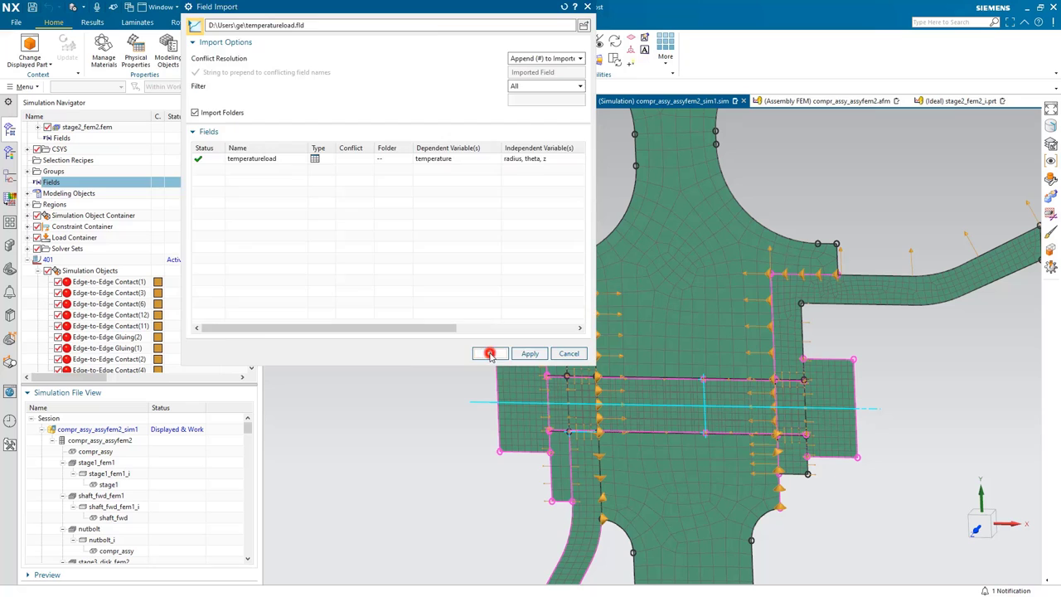
click(27, 182)
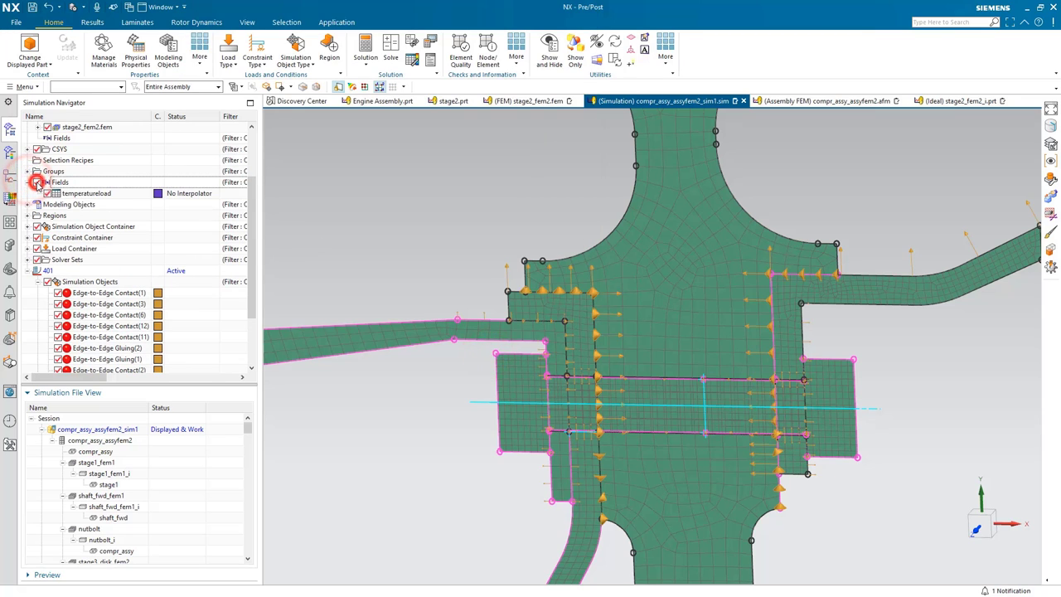
- Set the temperatureload field's independent domain to Cylindrical about 16846 - csys
right_click(73, 196)
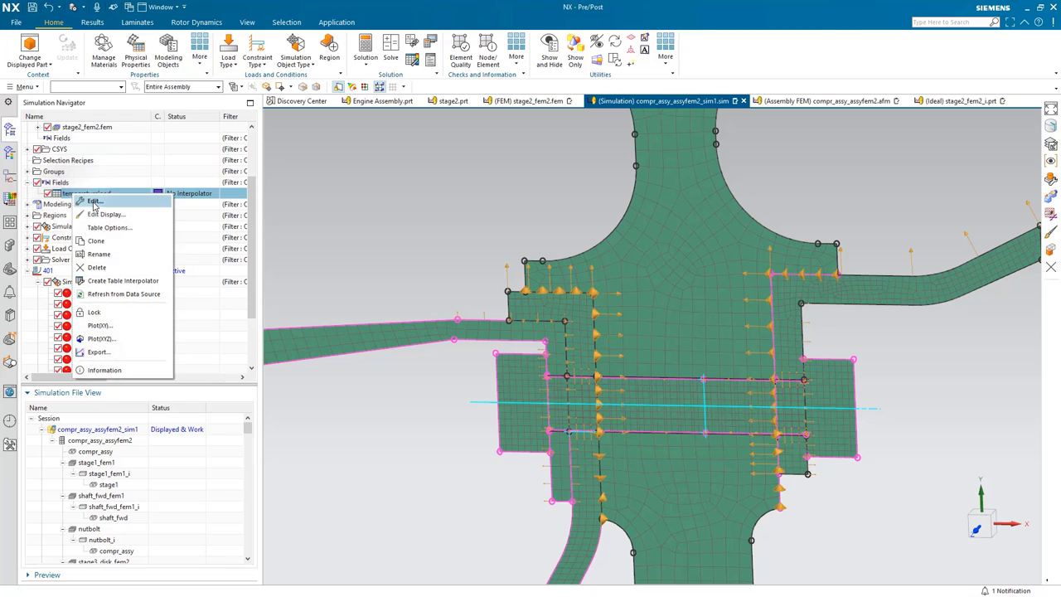
click(94, 206)
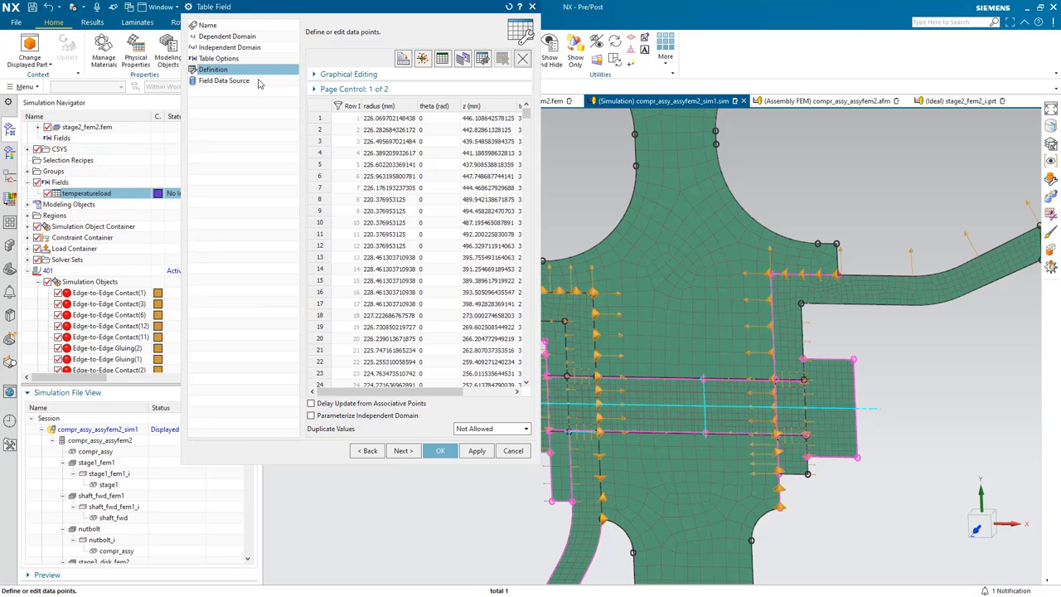
click(241, 47)
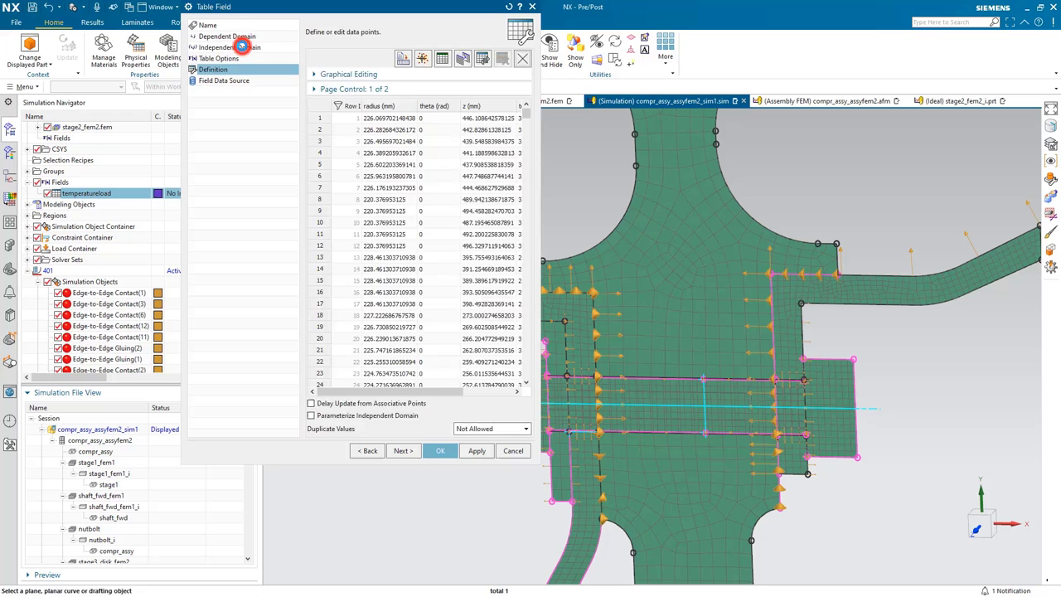
click(468, 162)
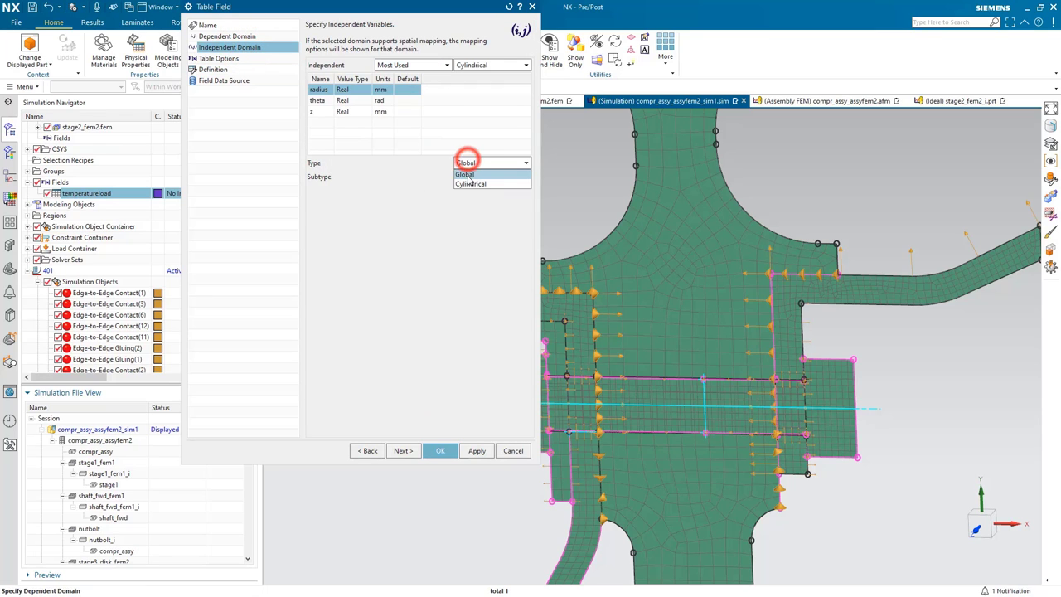
click(468, 181)
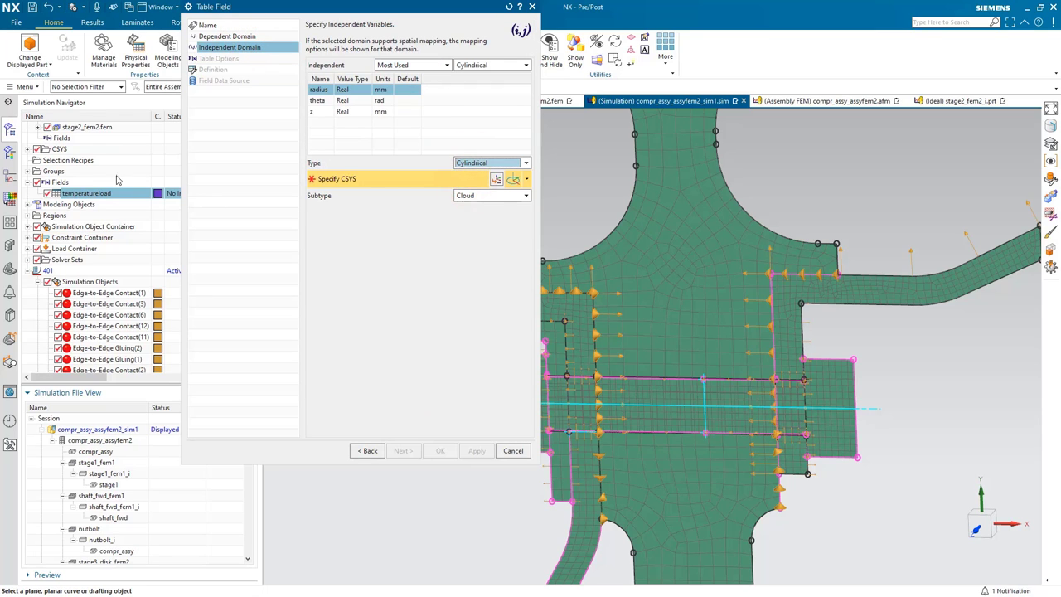
scroll(95, 164, up, 1)
scroll(94, 163, up, 1)
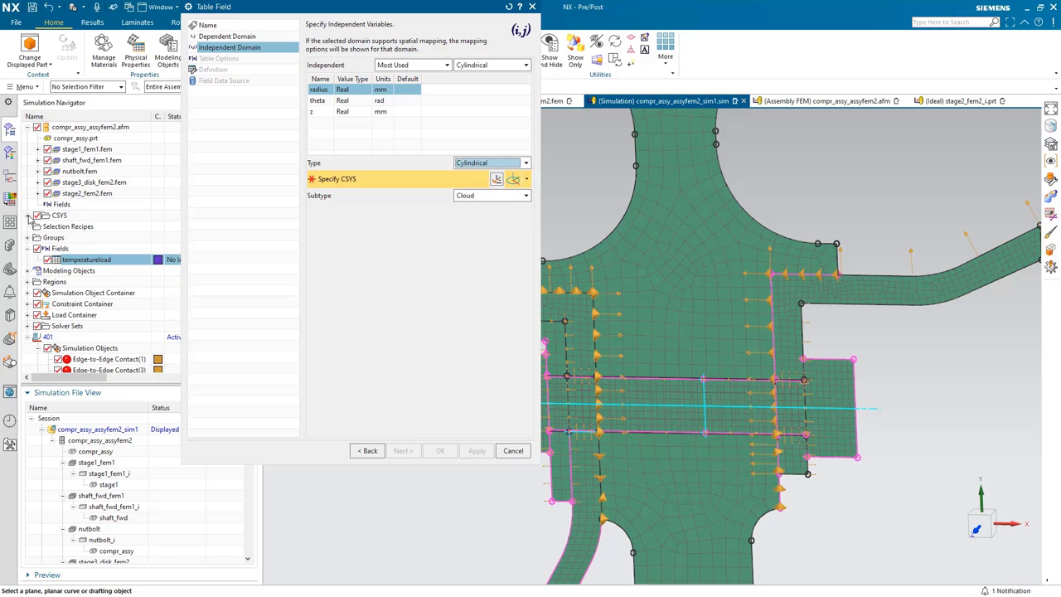
click(31, 216)
click(70, 247)
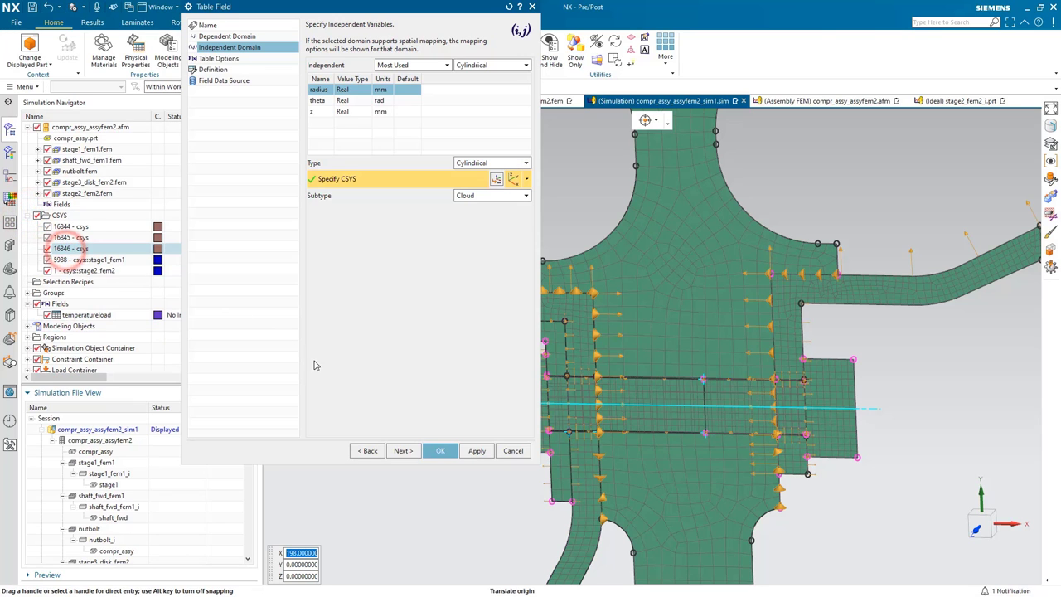
- Apply the cylindrical mapping and reorient the view to inspect the temperature contour
click(439, 450)
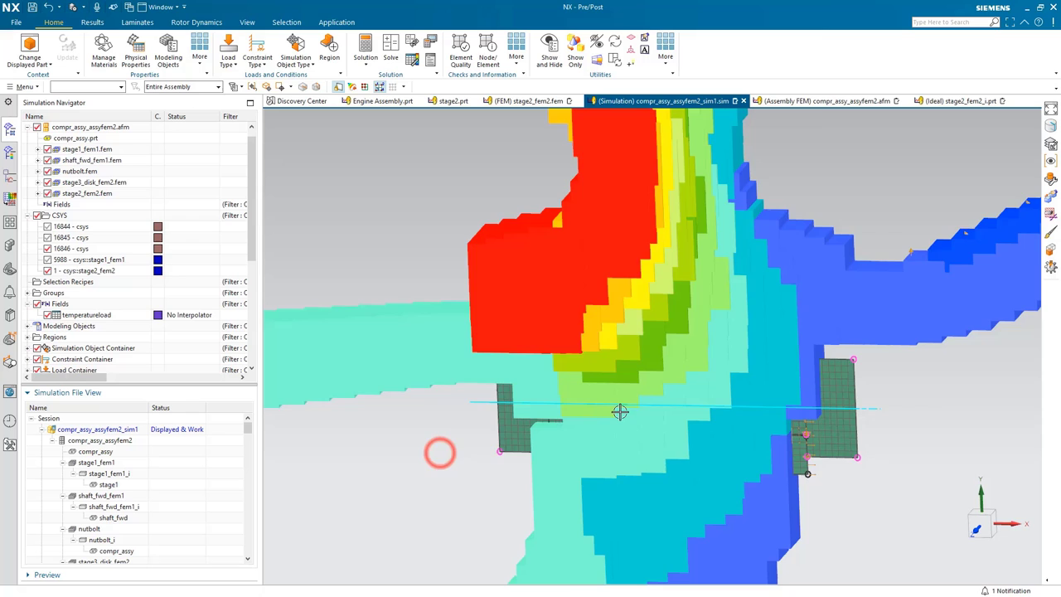
middle_drag(621, 410, 670, 321)
scroll(670, 321, up, 3)
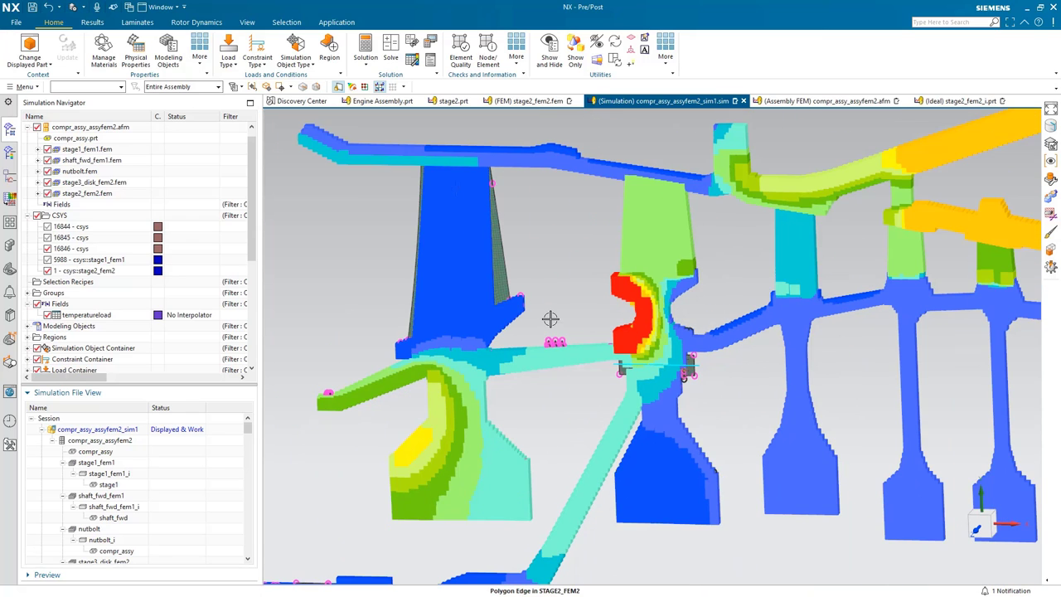
scroll(550, 318, up, 3)
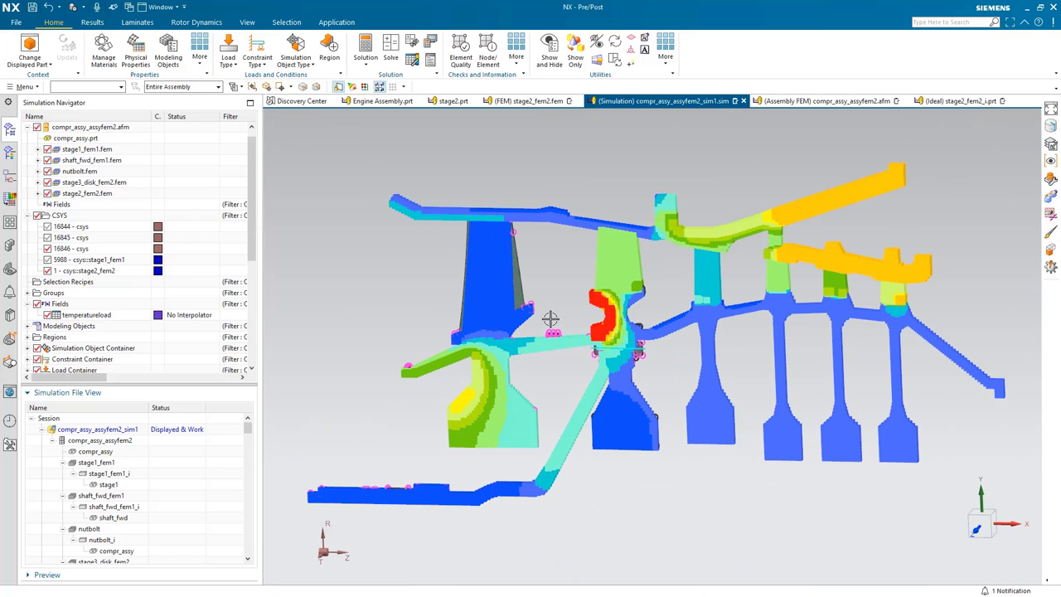
- Hide the temperature field contour and scroll the navigator down to the Loads
click(51, 272)
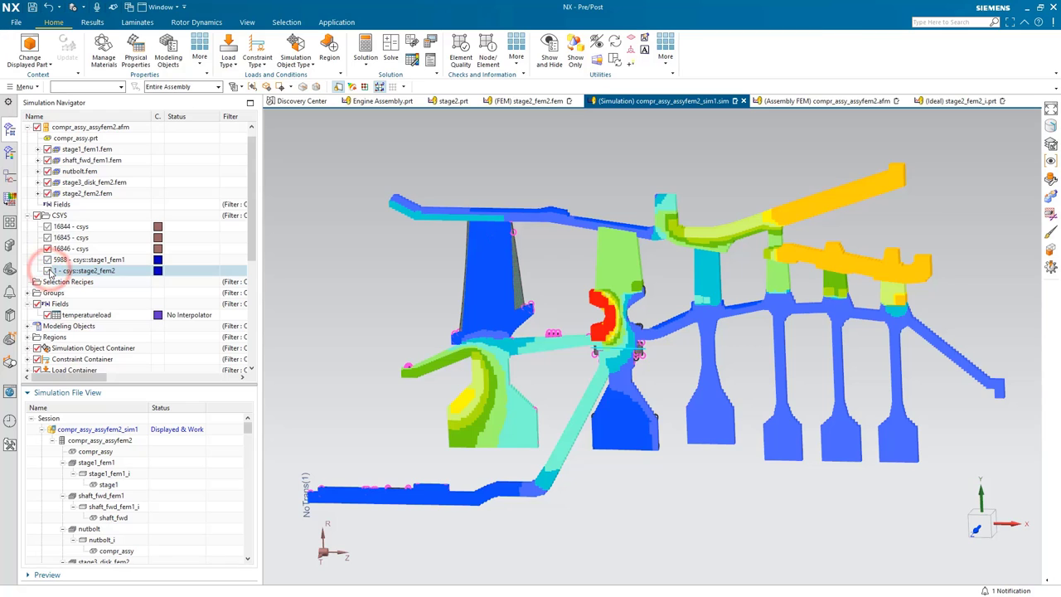
click(47, 315)
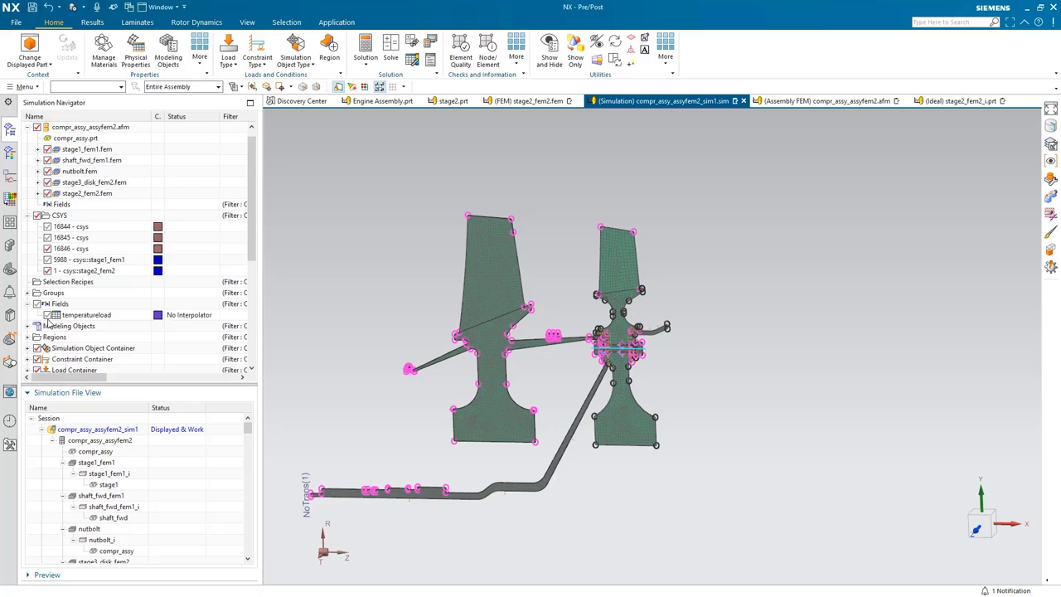
scroll(48, 323, down, 3)
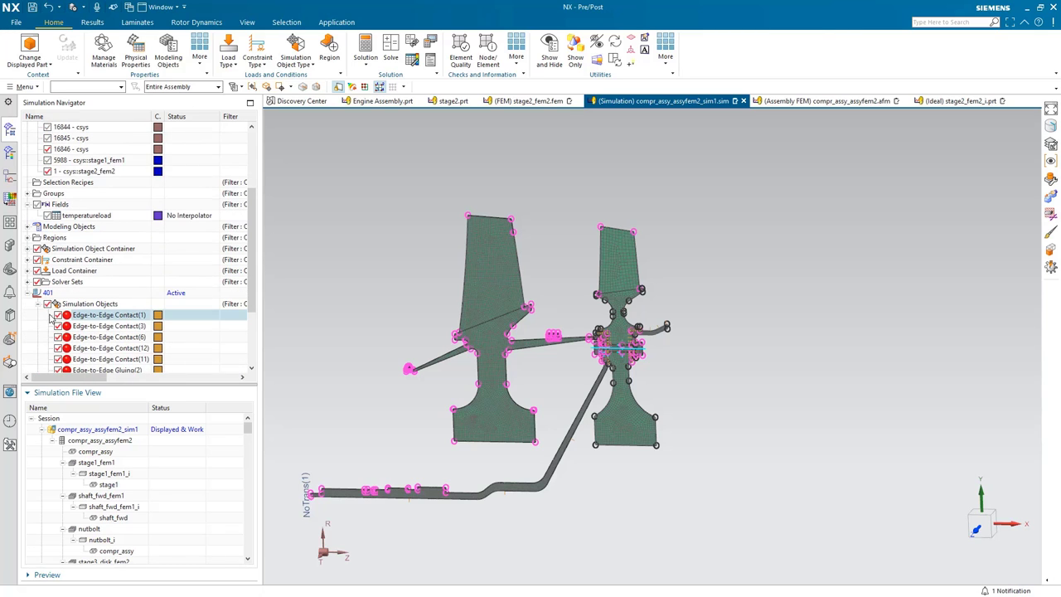
scroll(189, 305, down, 3)
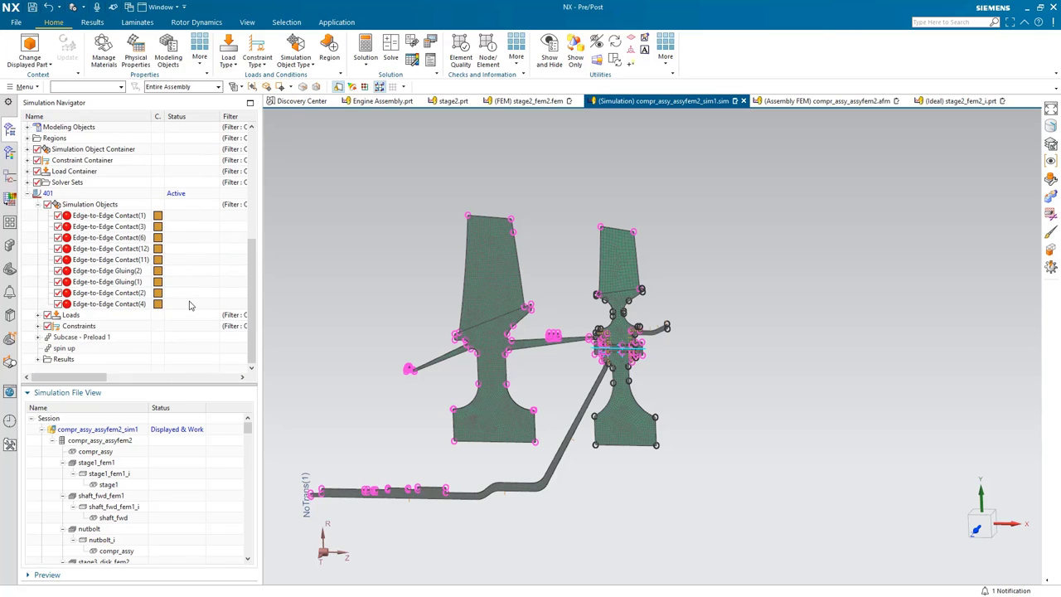
- Create Temperature(1) on all twelve bodies in the Temperature Set, driven by the temperatureload field
click(37, 315)
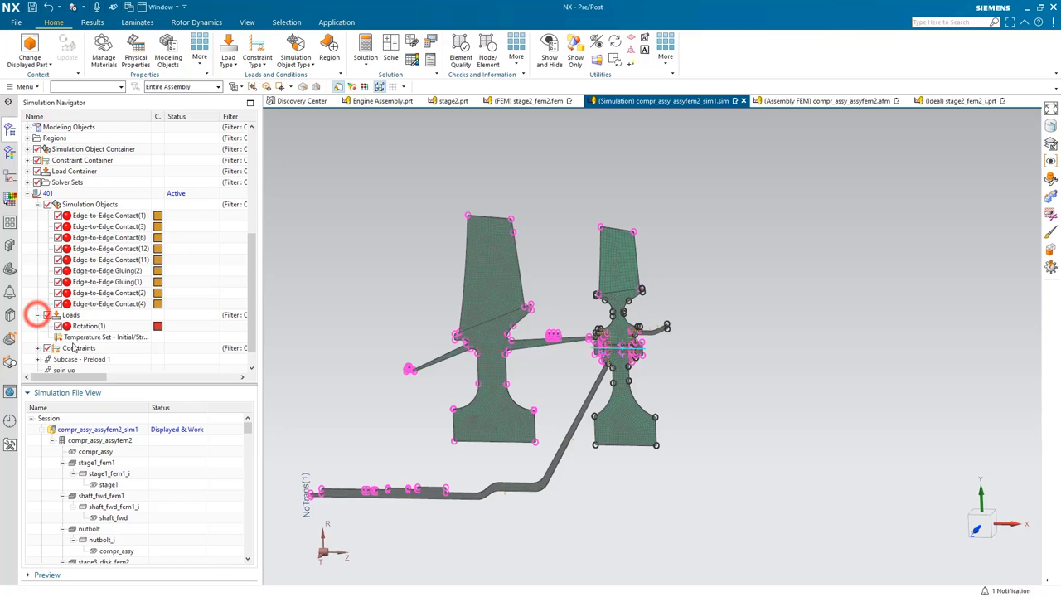
right_click(95, 338)
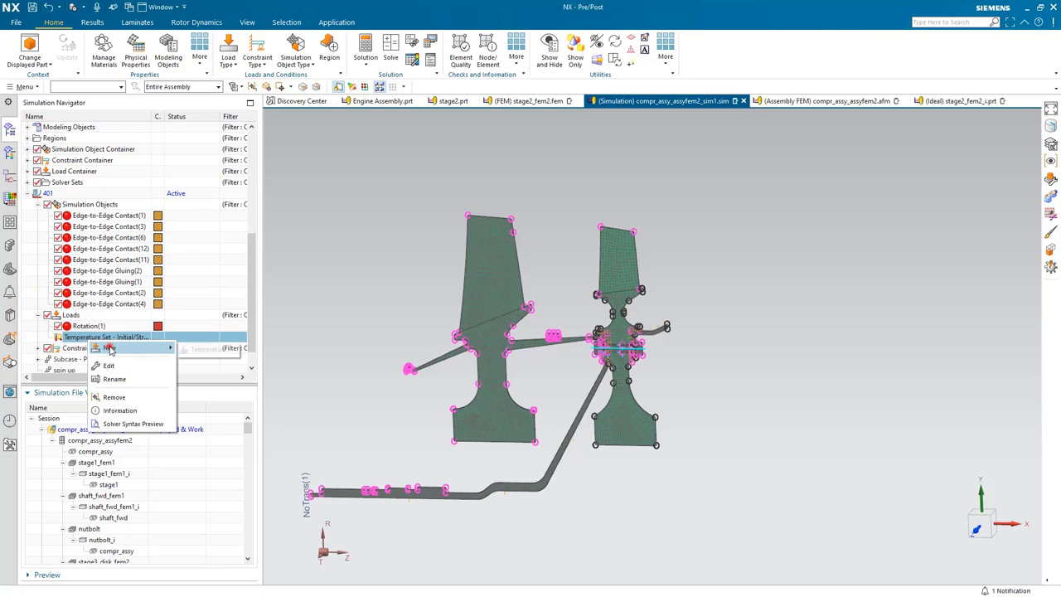
mouse_move(112, 347)
click(200, 352)
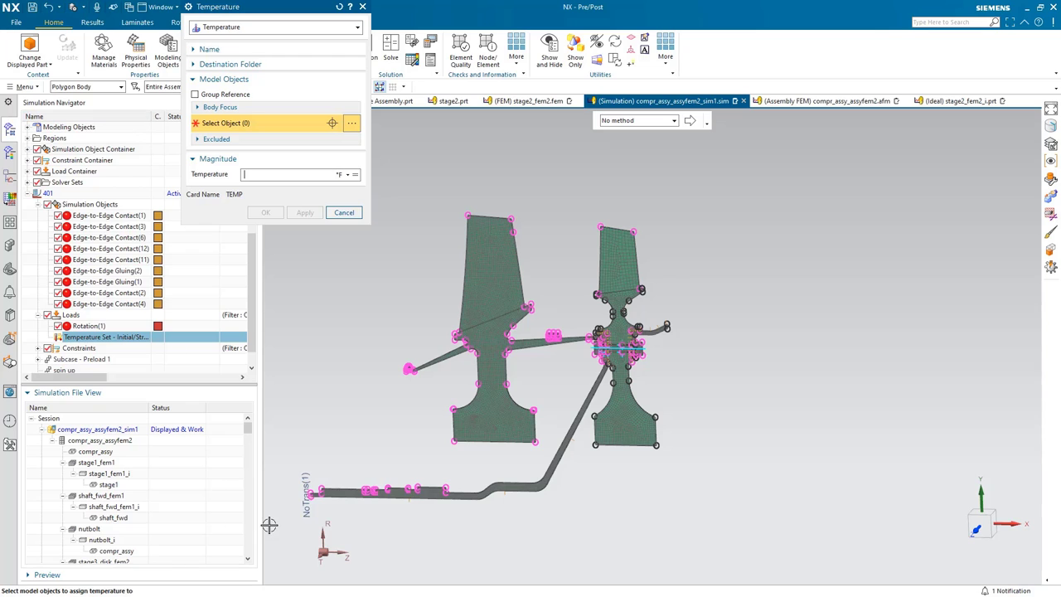
drag(287, 534, 705, 180)
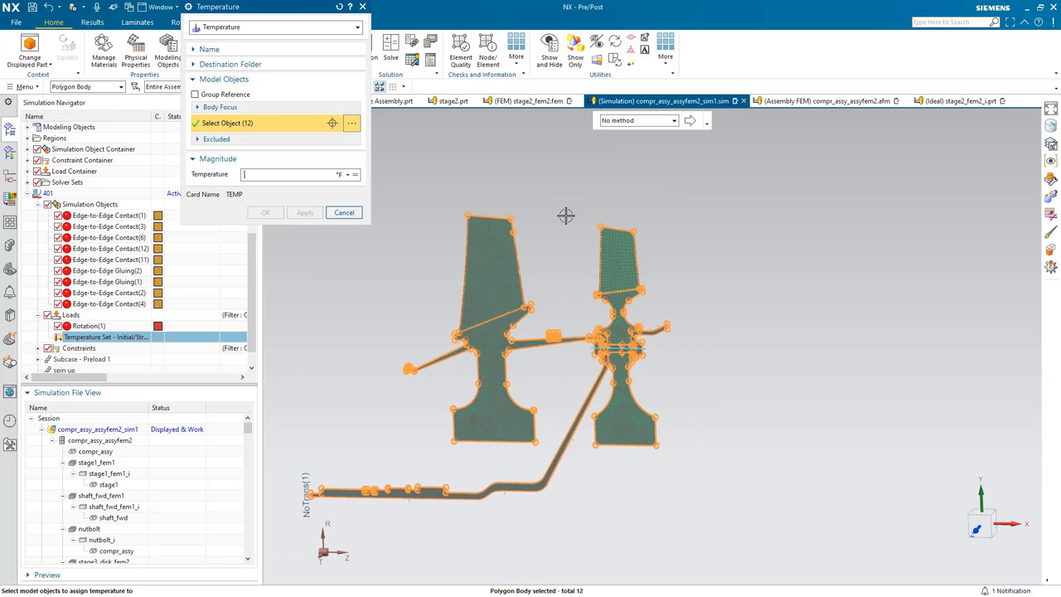
click(355, 174)
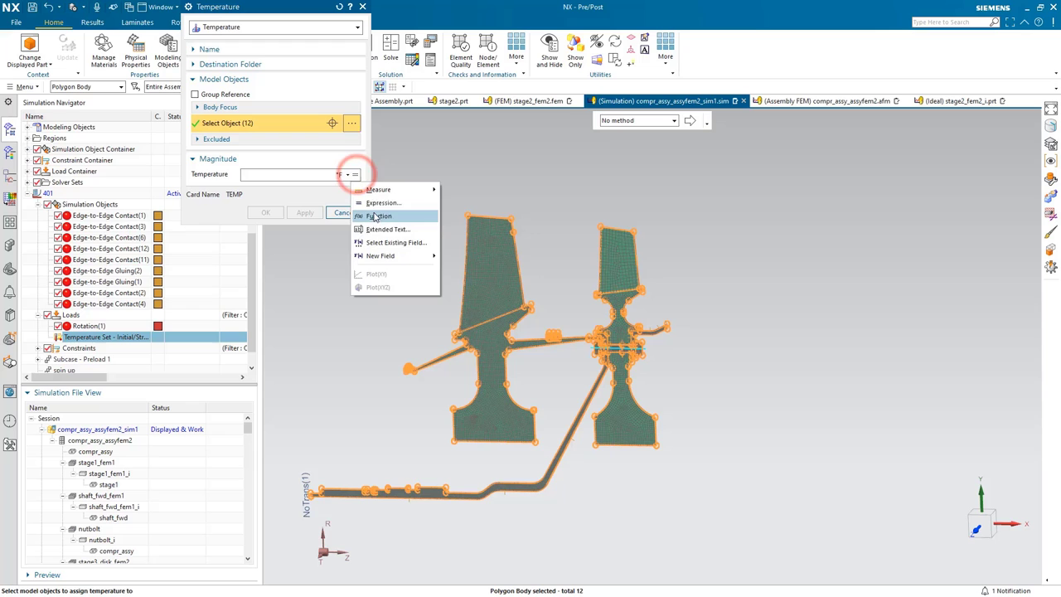
click(388, 241)
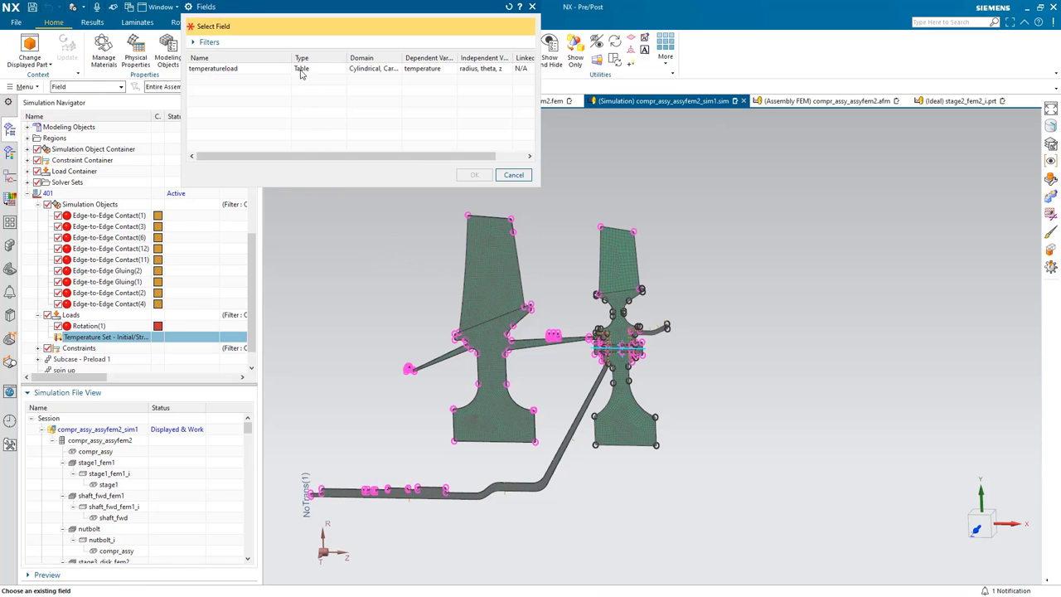
click(300, 70)
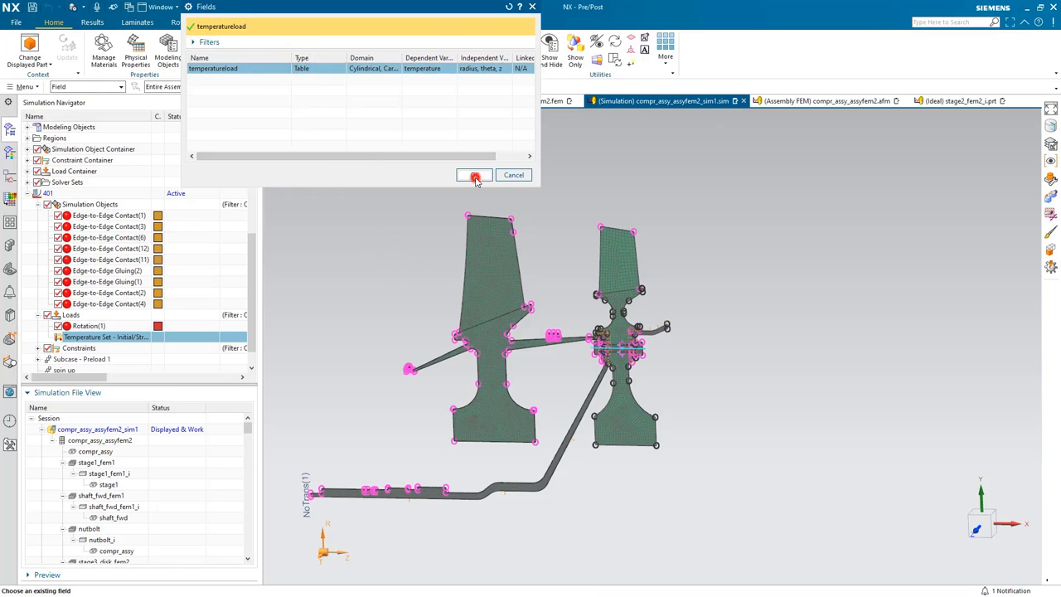
click(478, 175)
click(266, 212)
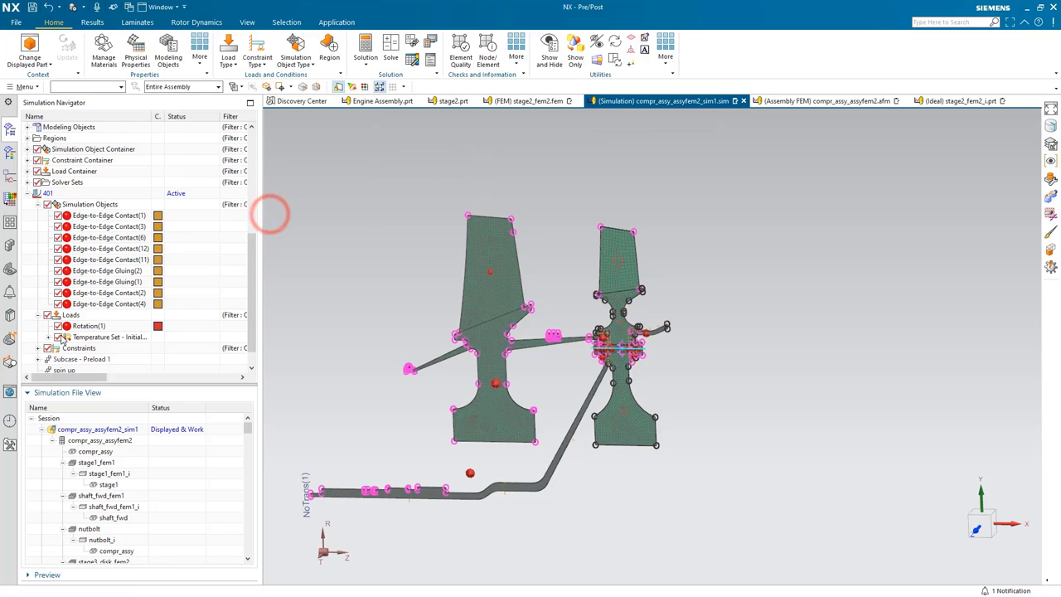
click(47, 336)
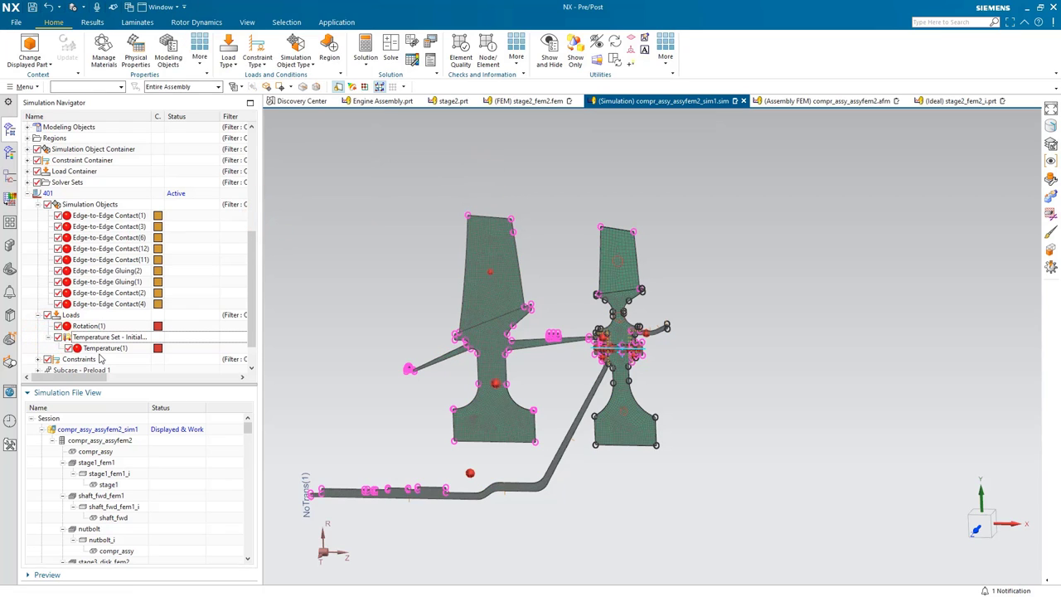
right_click(104, 348)
click(141, 400)
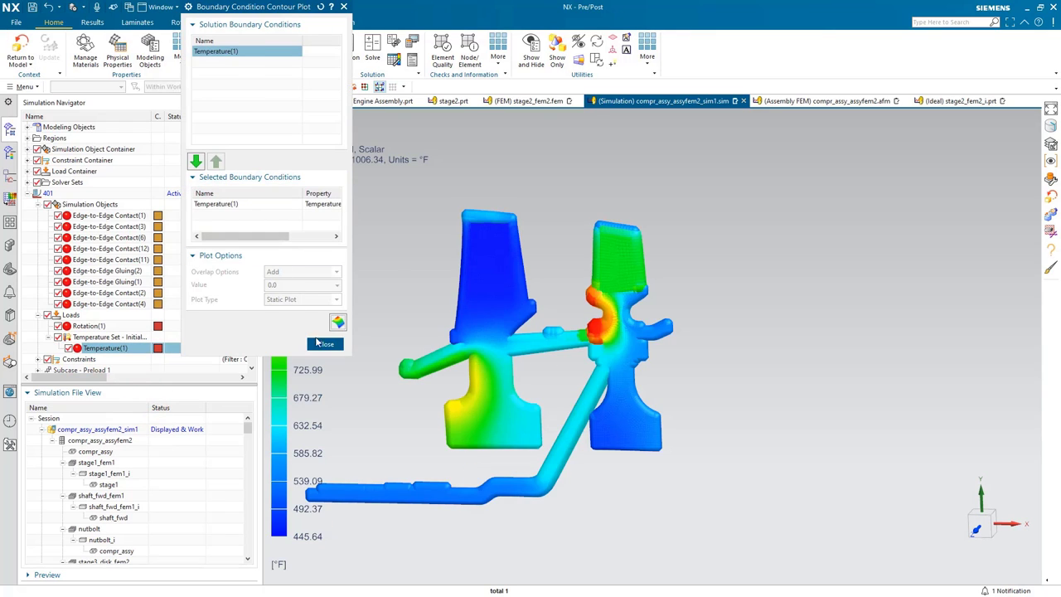
click(322, 346)
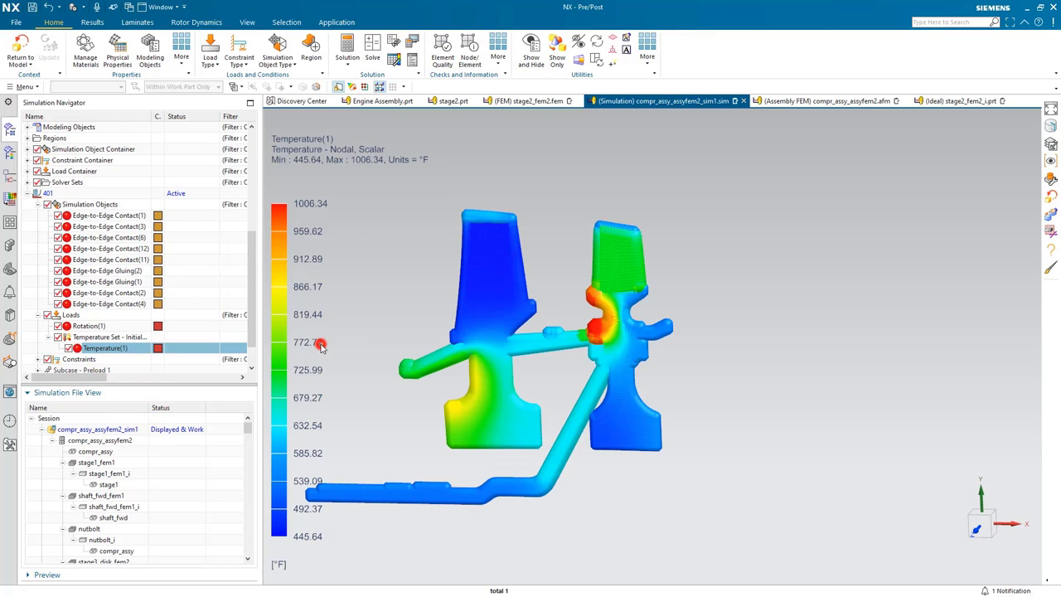
click(97, 23)
click(295, 61)
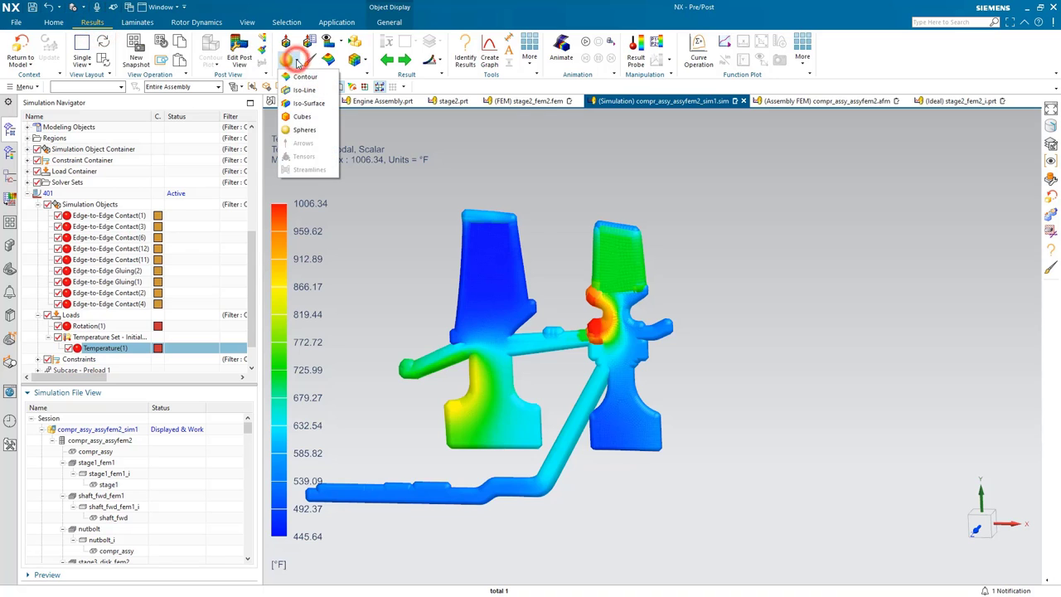
click(299, 74)
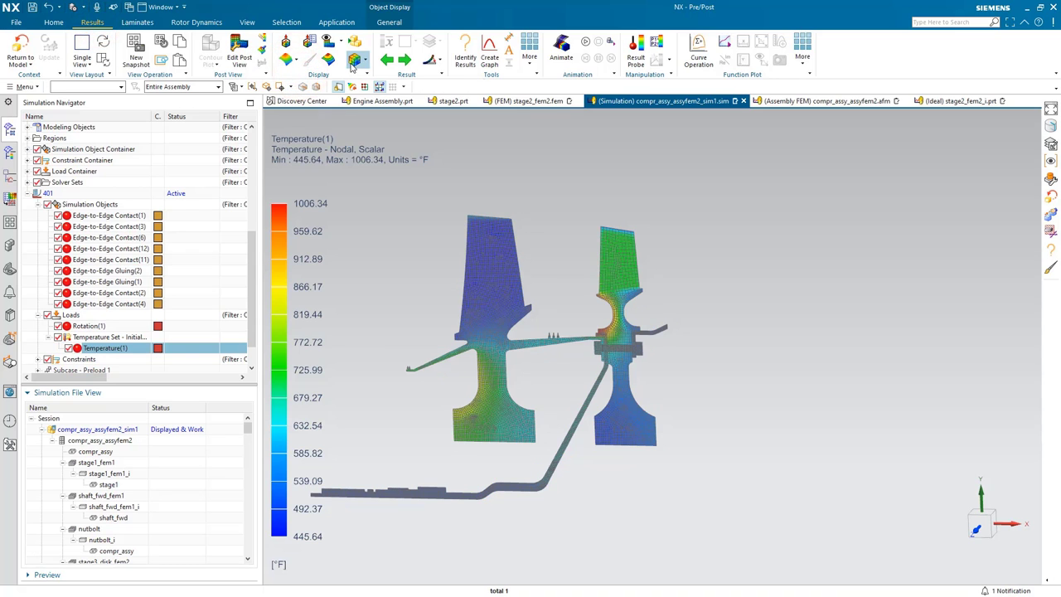
click(330, 60)
click(356, 60)
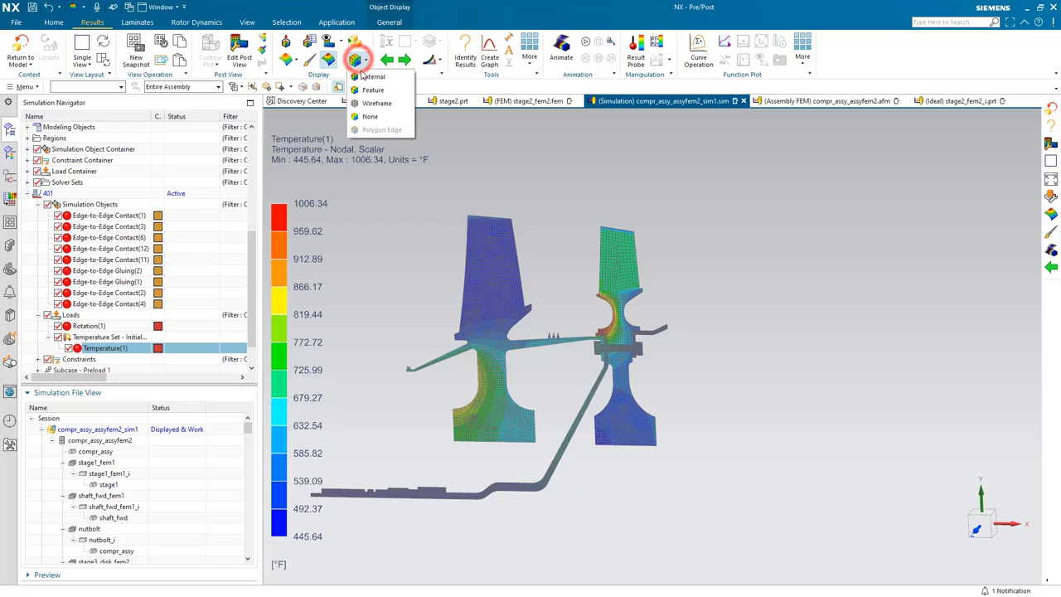
click(369, 89)
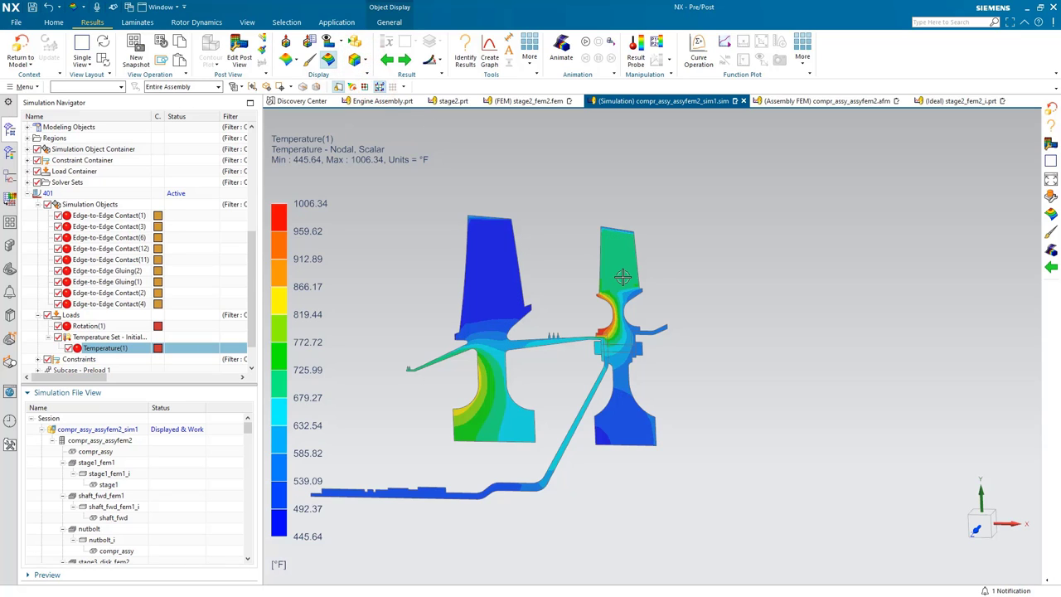
scroll(624, 279, up, 2)
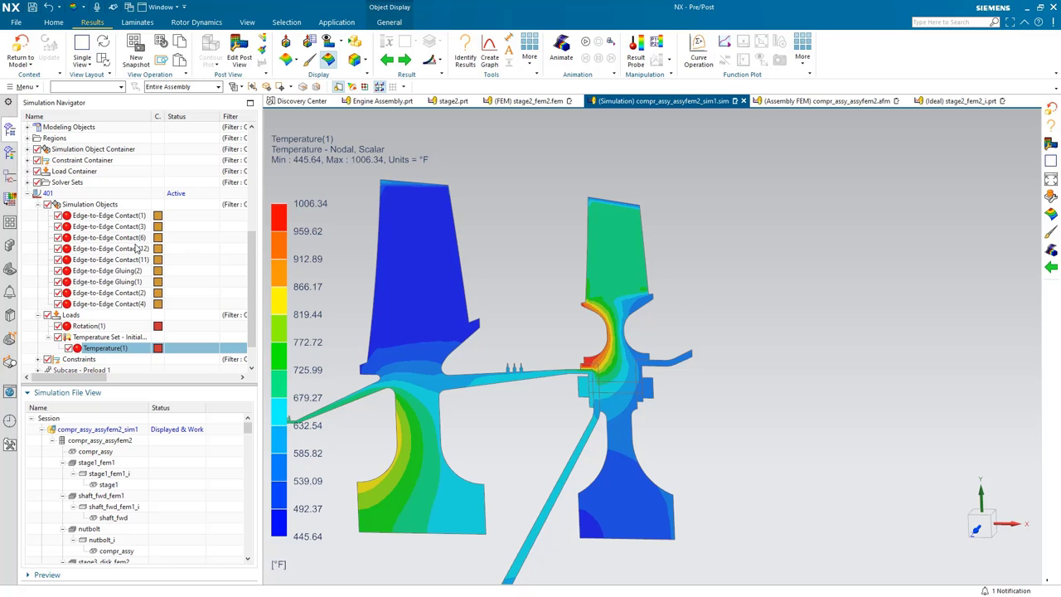
click(20, 48)
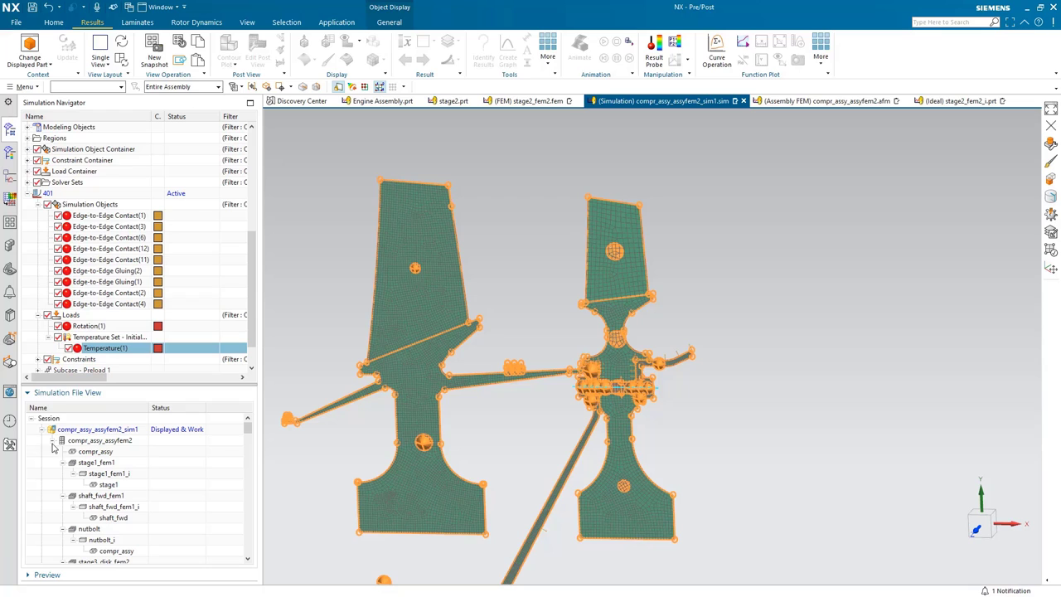
- Make Subcase - Preload 1 the active subcase and bring up its Loads menu
click(38, 205)
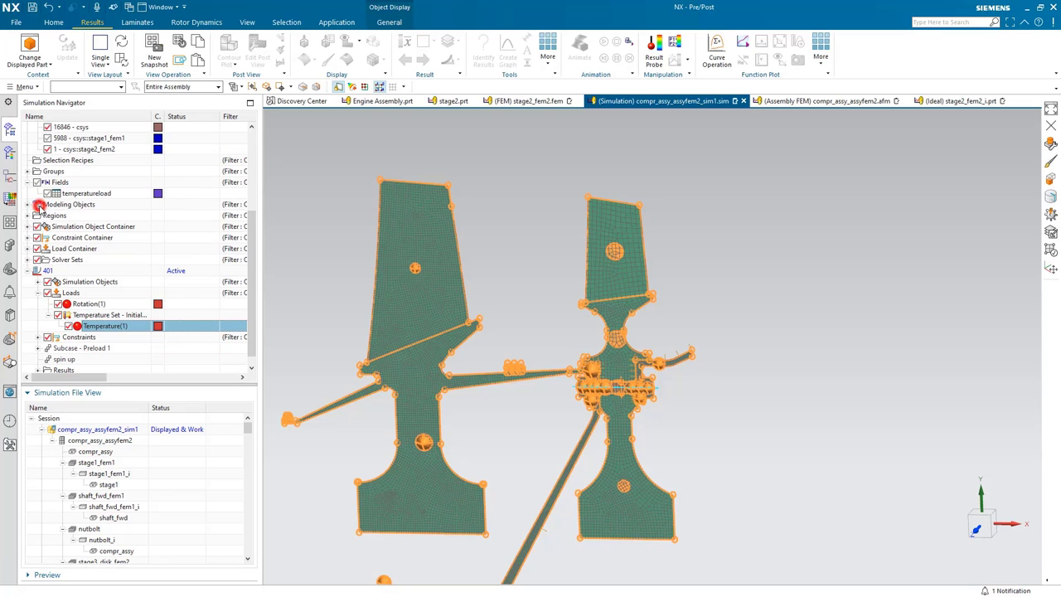
click(79, 347)
double_click(79, 347)
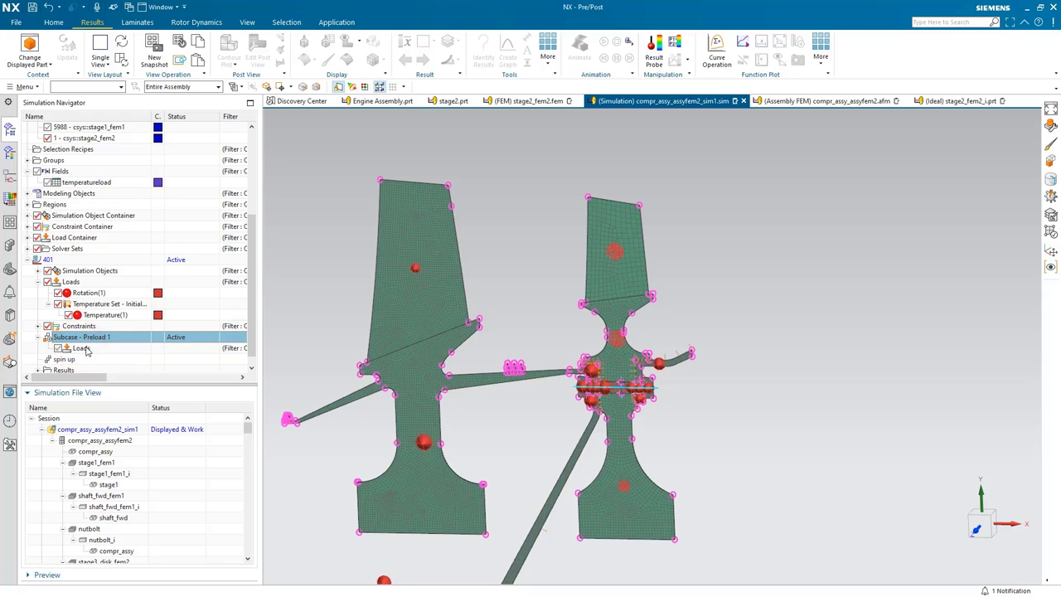
right_click(83, 349)
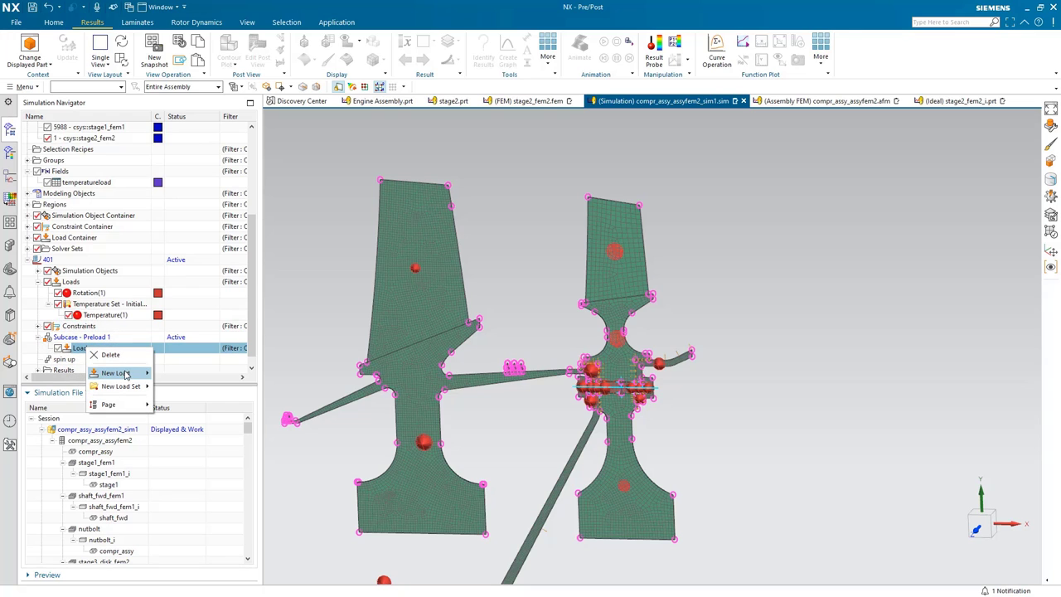
- Create a 5000 lbf 2D Solid Elements - Cut Plane bolt pre-load on the bolt's cut edge
mouse_move(116, 373)
click(167, 371)
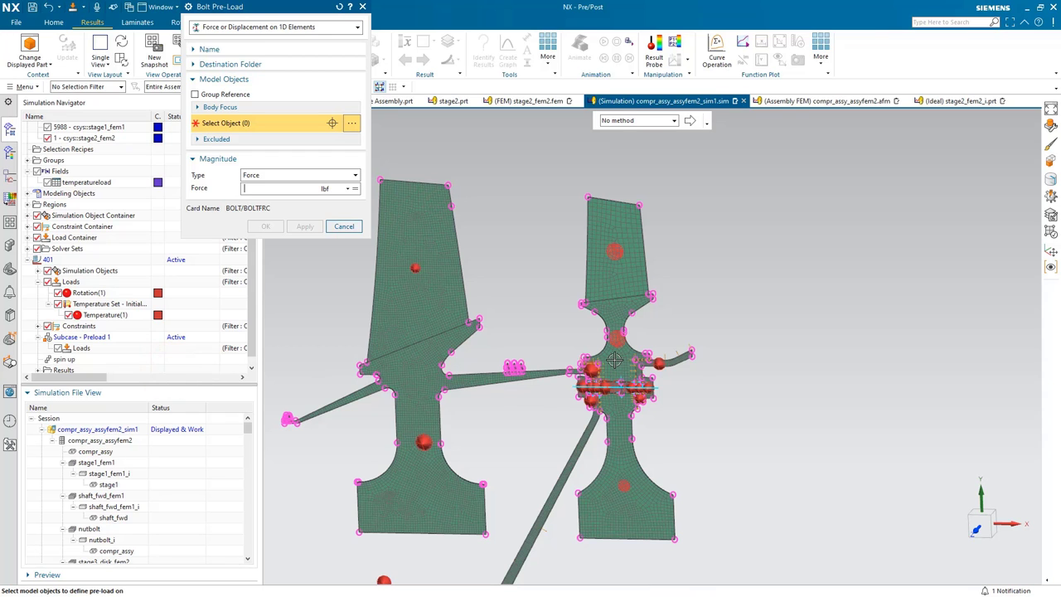
scroll(615, 359, up, 2)
scroll(611, 360, up, 2)
scroll(614, 373, up, 2)
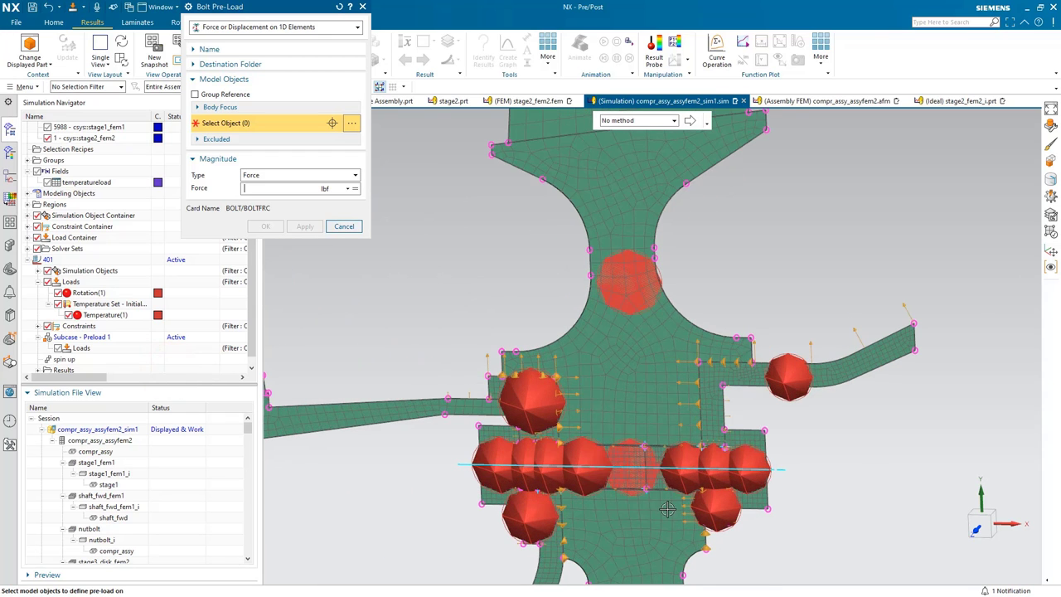
scroll(668, 510, up, 2)
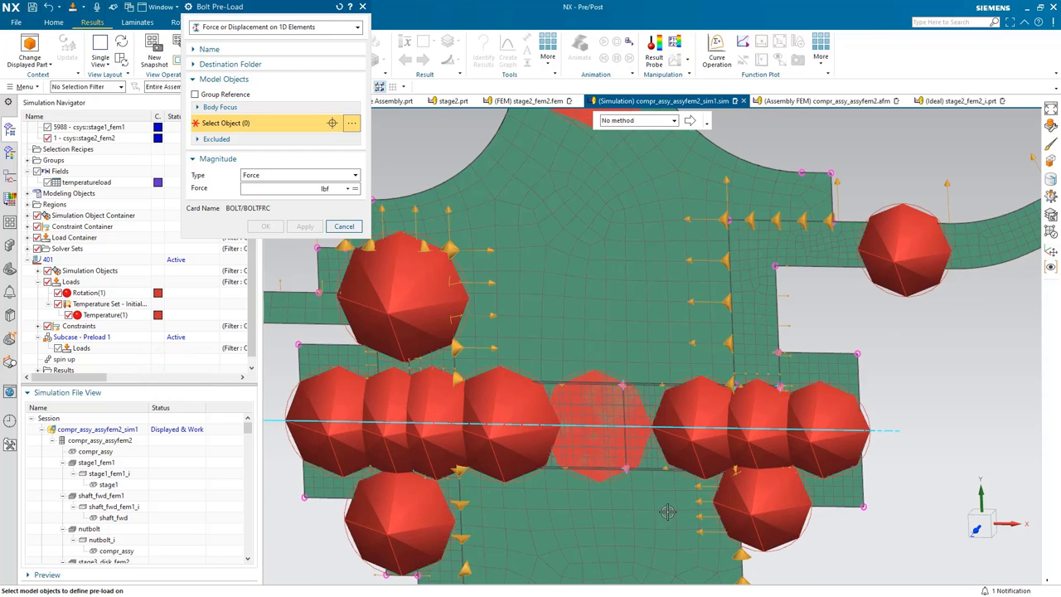
click(278, 27)
click(285, 62)
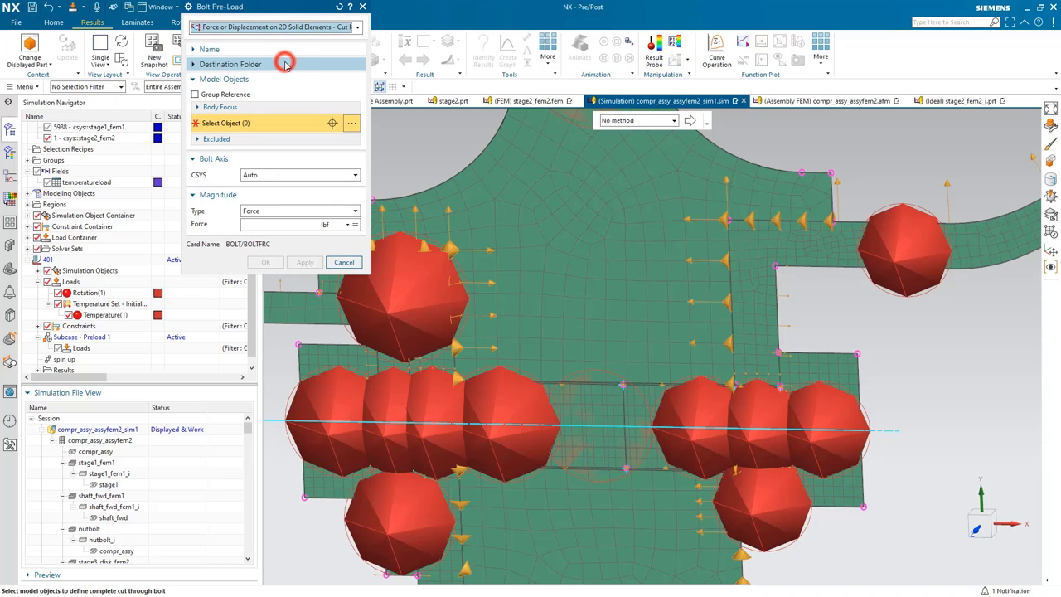
click(625, 408)
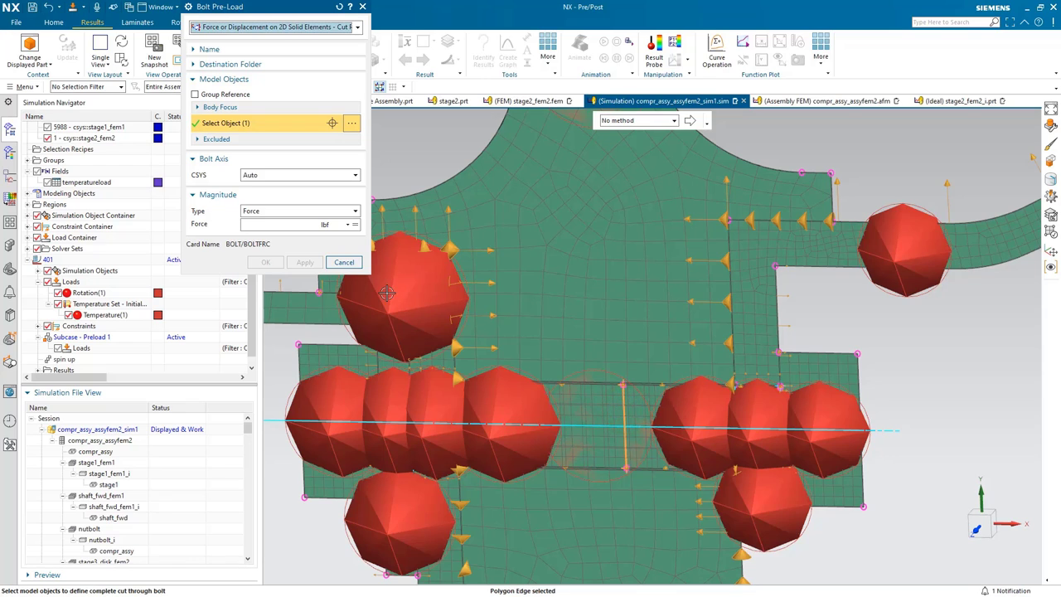
click(271, 222)
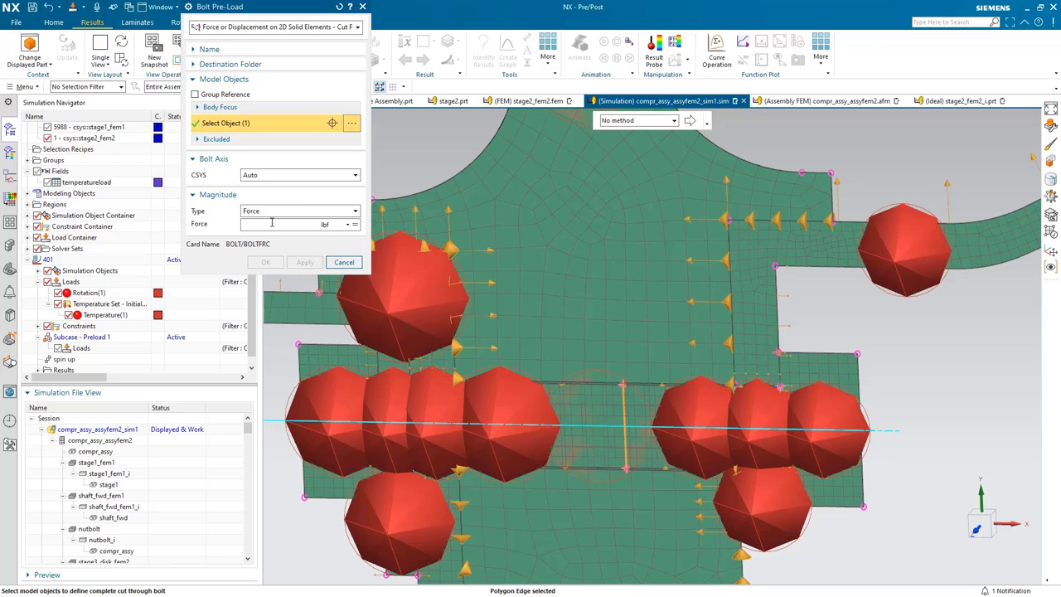
text(5000)
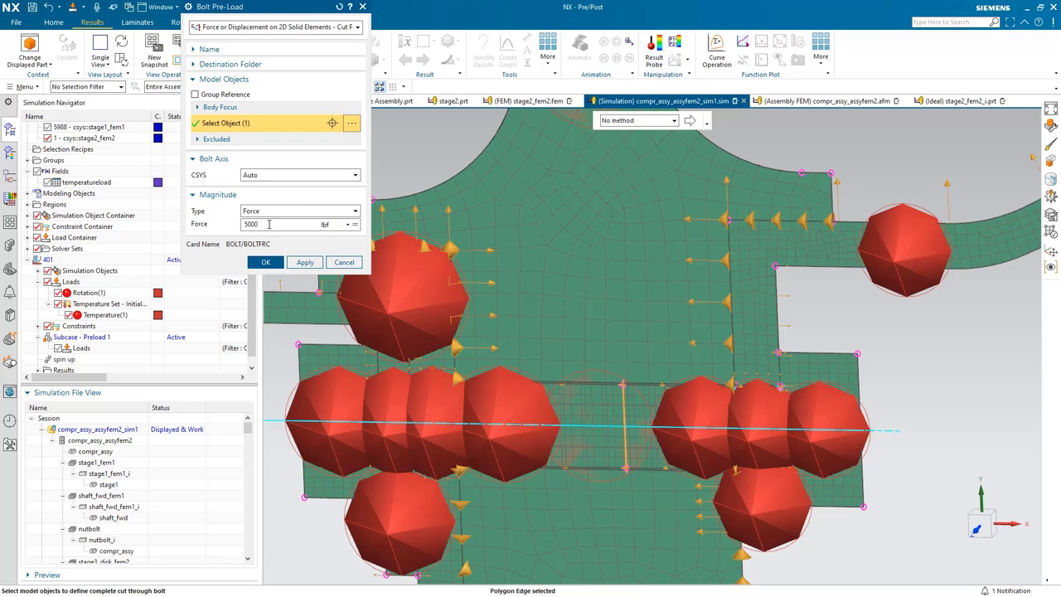
click(264, 262)
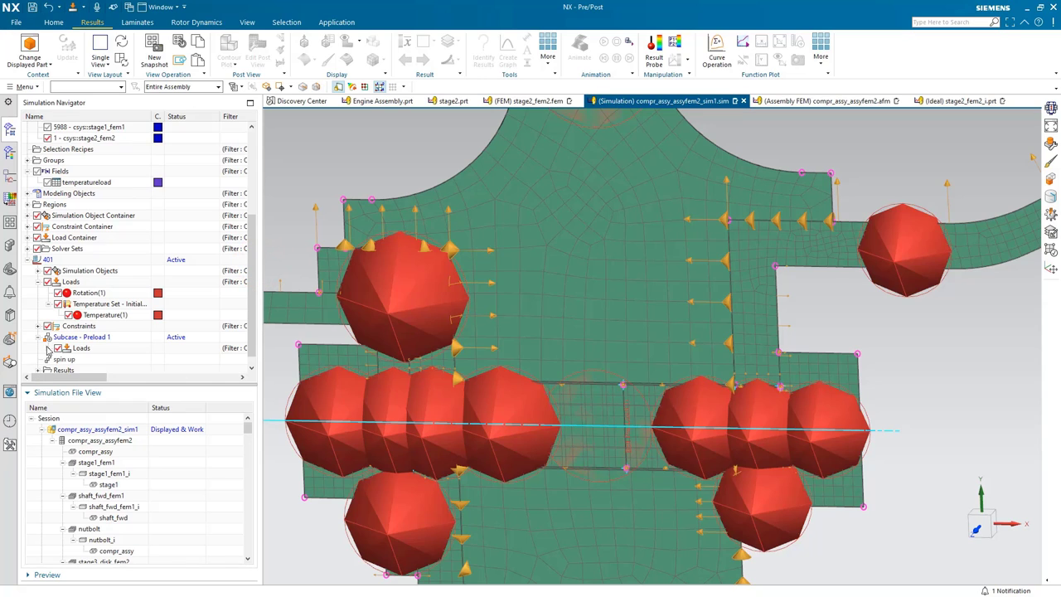
- Uncheck Temperature(1) and zoom out to fit both disk stages in view
click(69, 315)
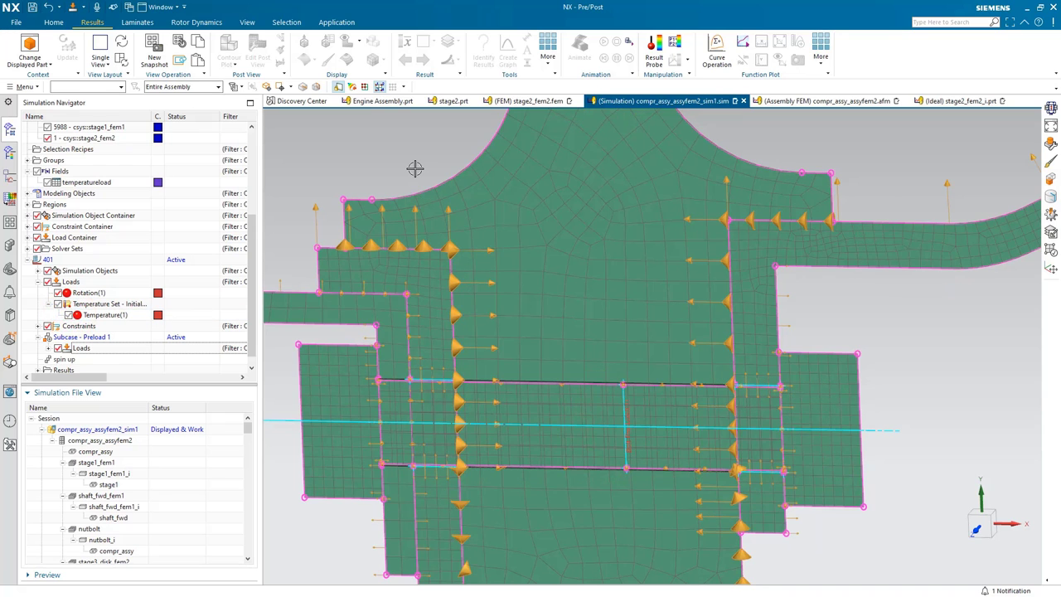
middle_drag(414, 168, 417, 167)
scroll(431, 382, down, 3)
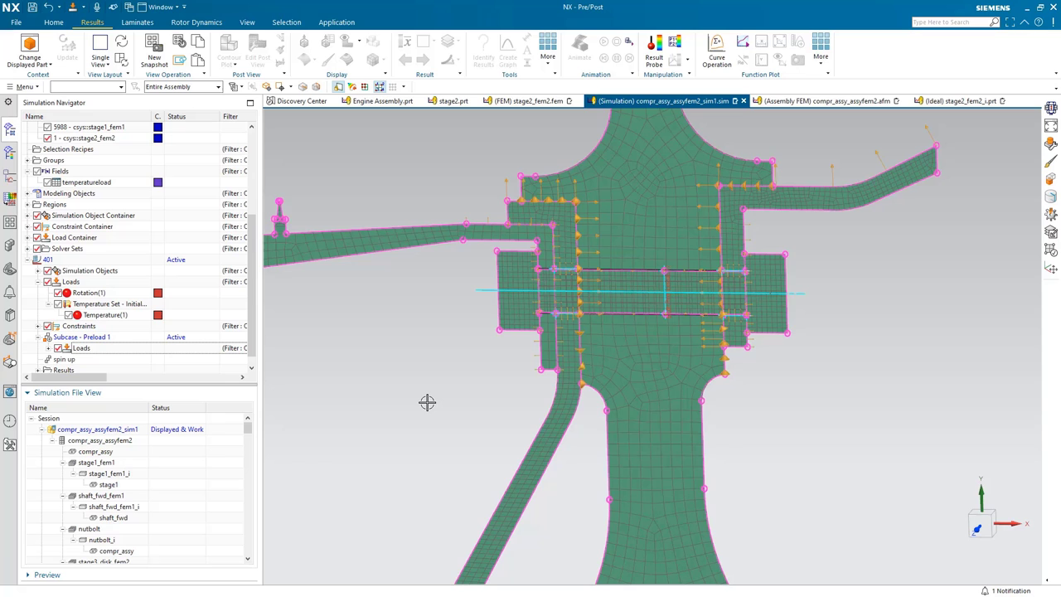
scroll(427, 402, down, 2)
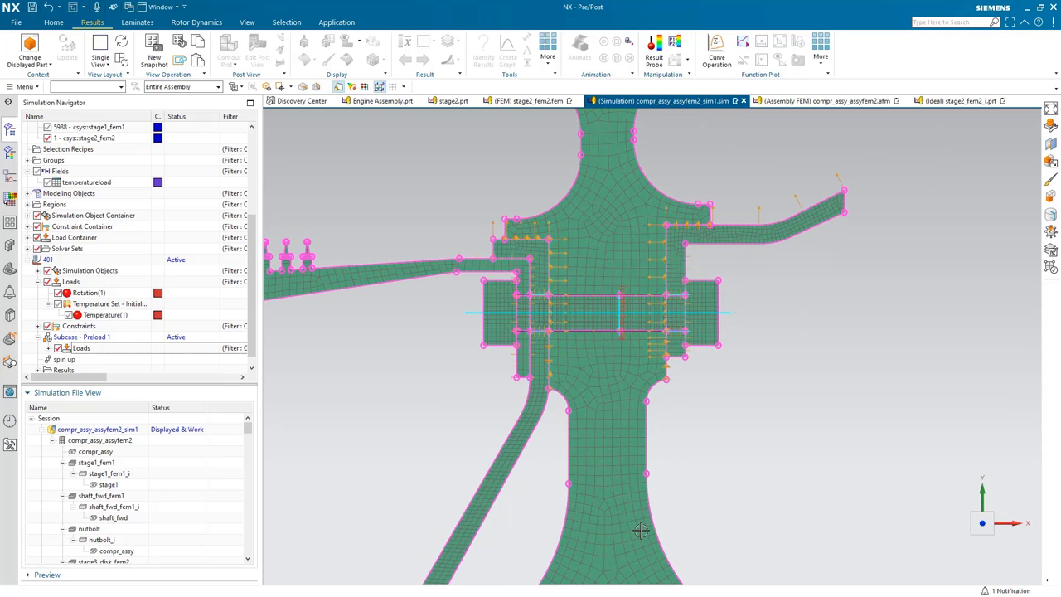
scroll(677, 479, down, 3)
scroll(720, 355, down, 1)
scroll(725, 350, down, 2)
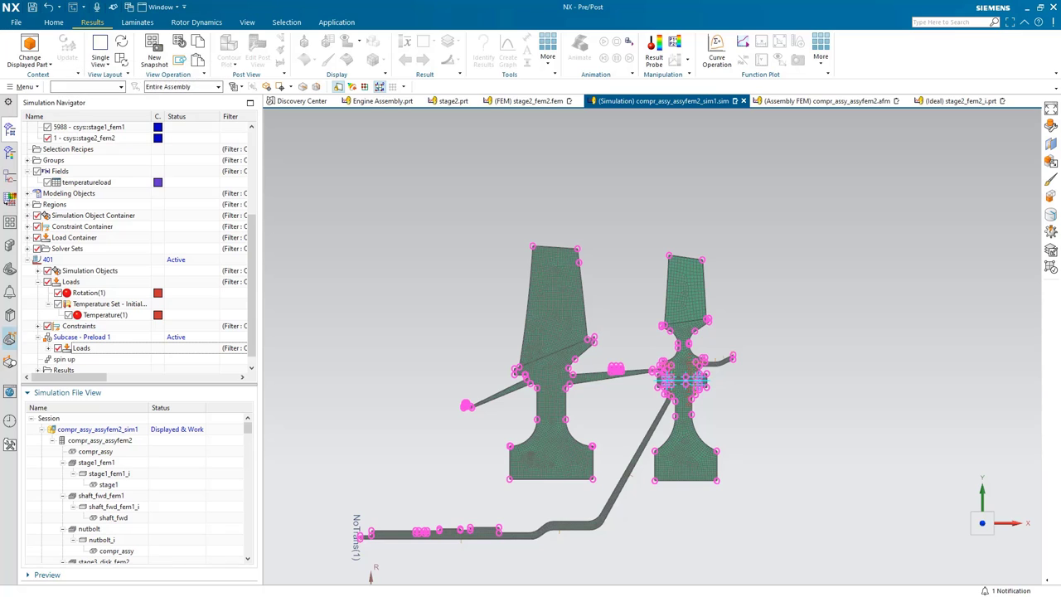
- Solve the SOL 401 nonlinear solution
right_click(59, 260)
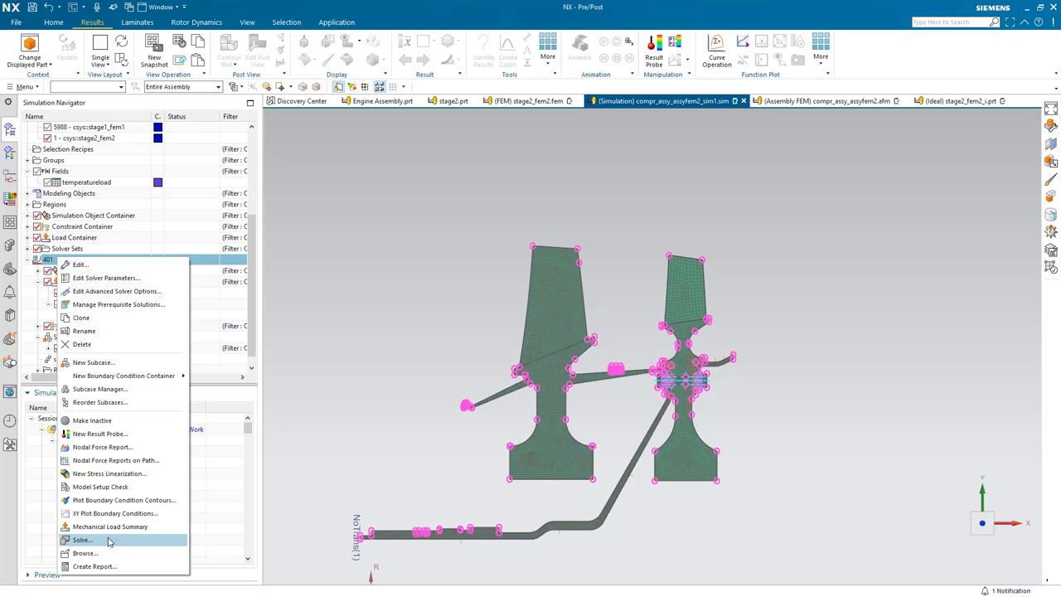
click(109, 541)
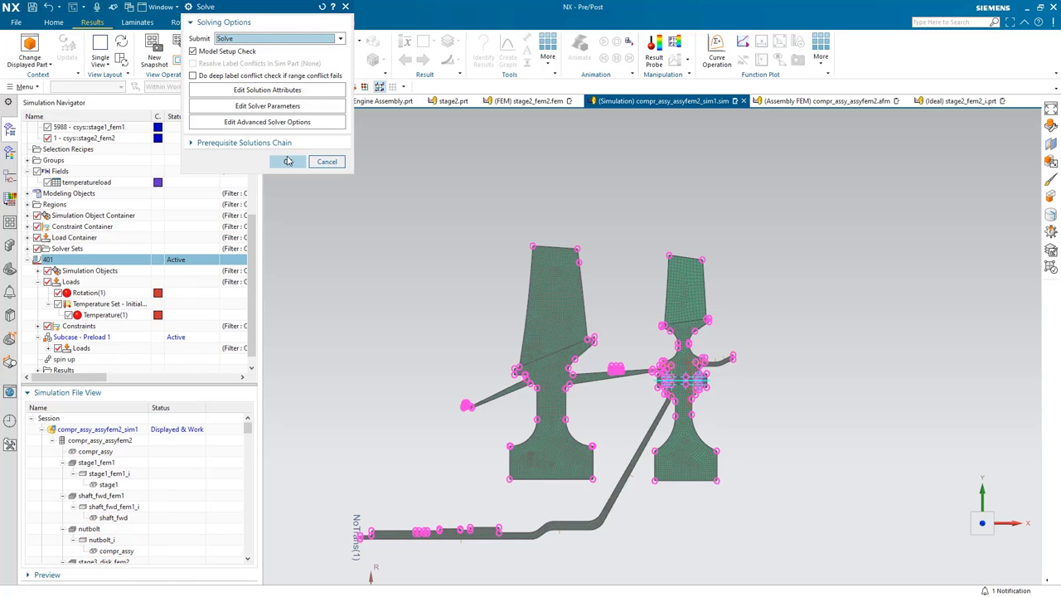
click(287, 160)
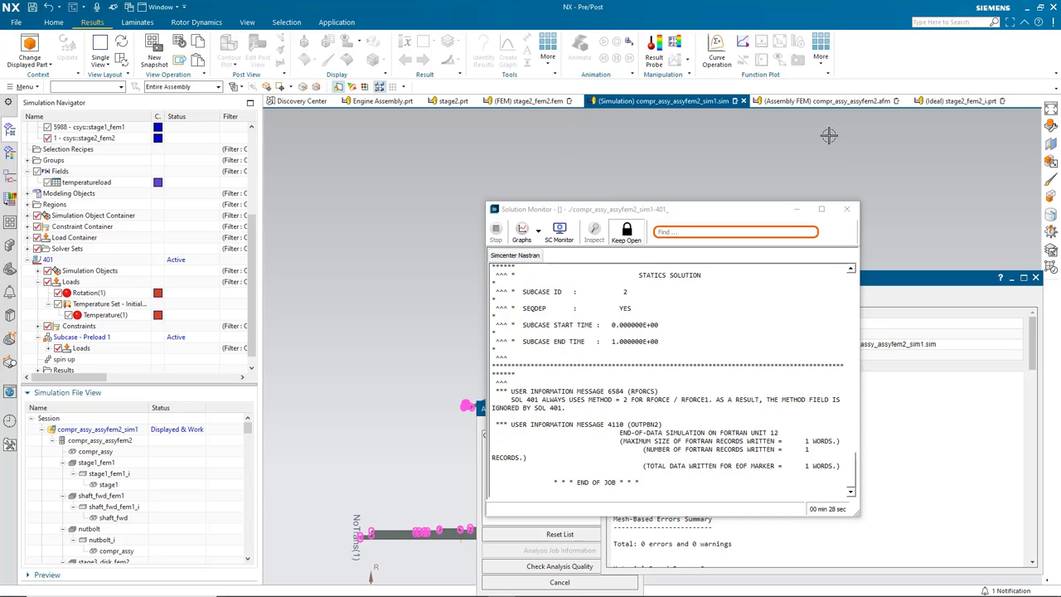
- Close the Solution Monitor, Information listing and Analysis Job Monitor windows
click(847, 208)
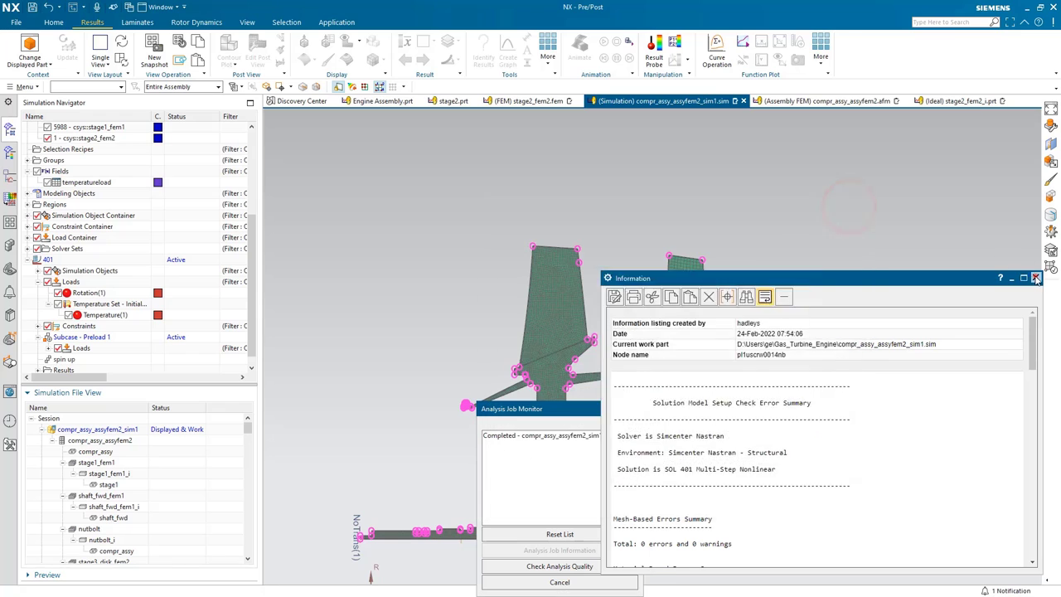
click(1035, 277)
click(580, 581)
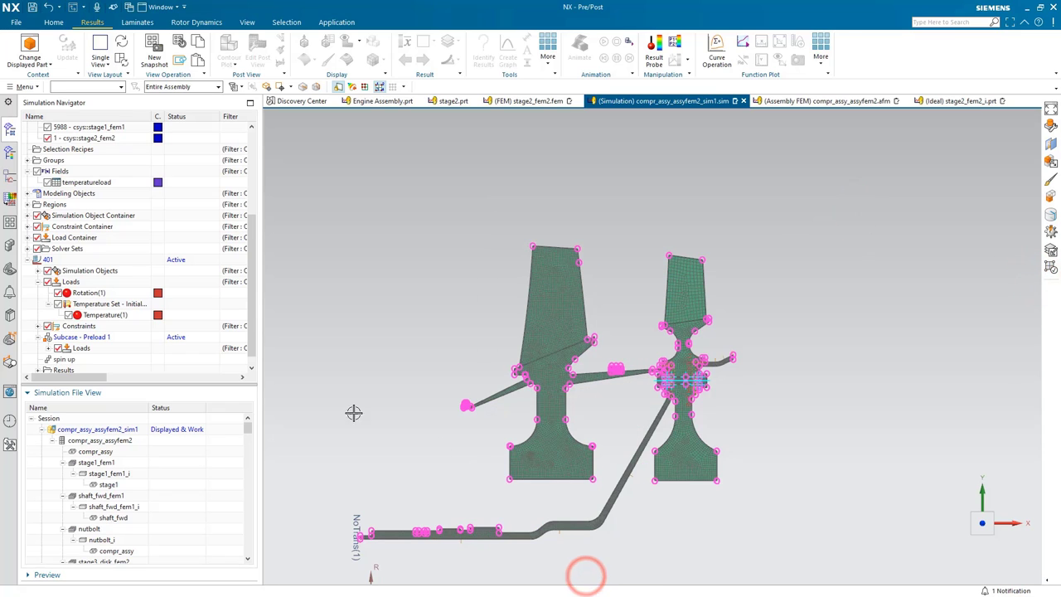
scroll(73, 341, down, 1)
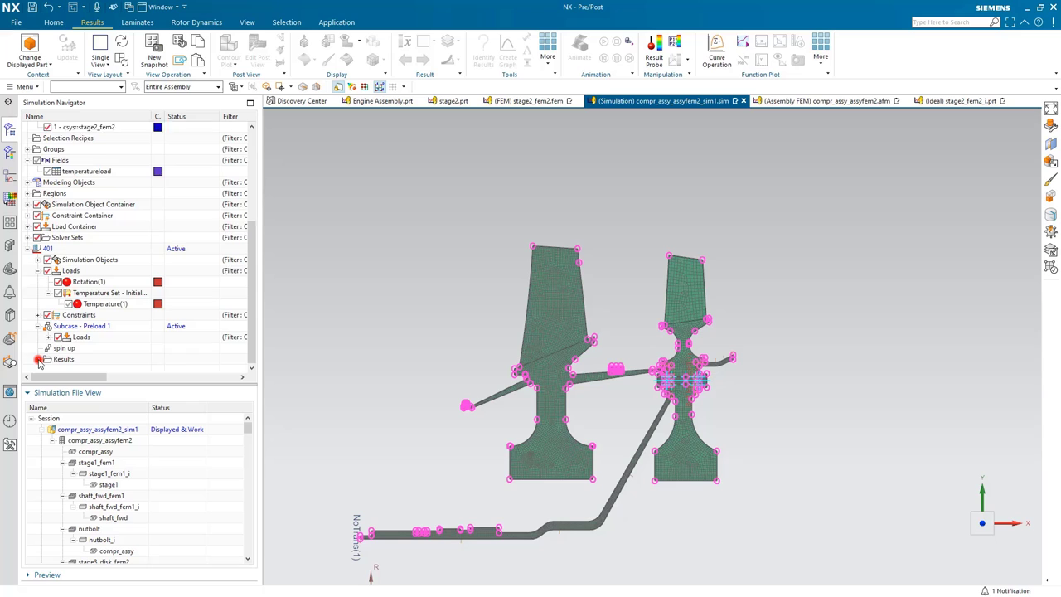
- Plot the Preload 1 Increment 1 nodal displacement contour, peaking at 7.317E-05 in
double_click(73, 359)
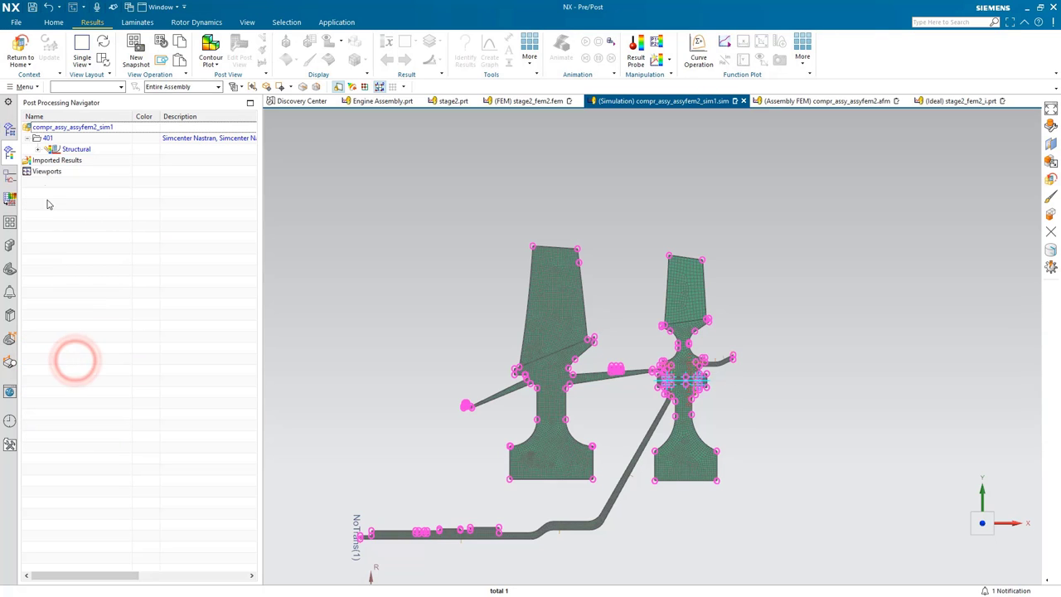
click(37, 150)
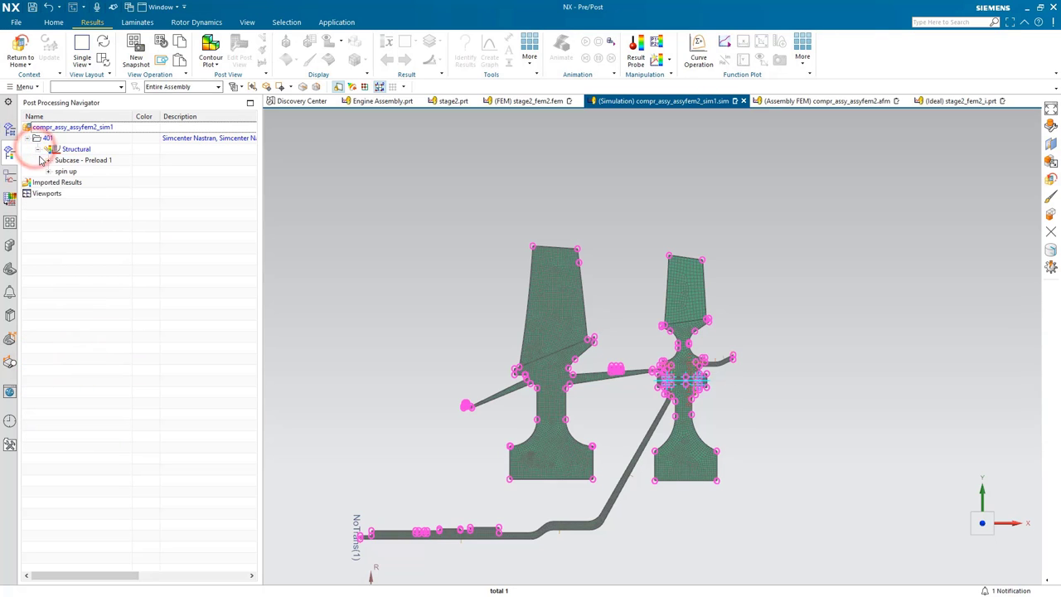
click(47, 160)
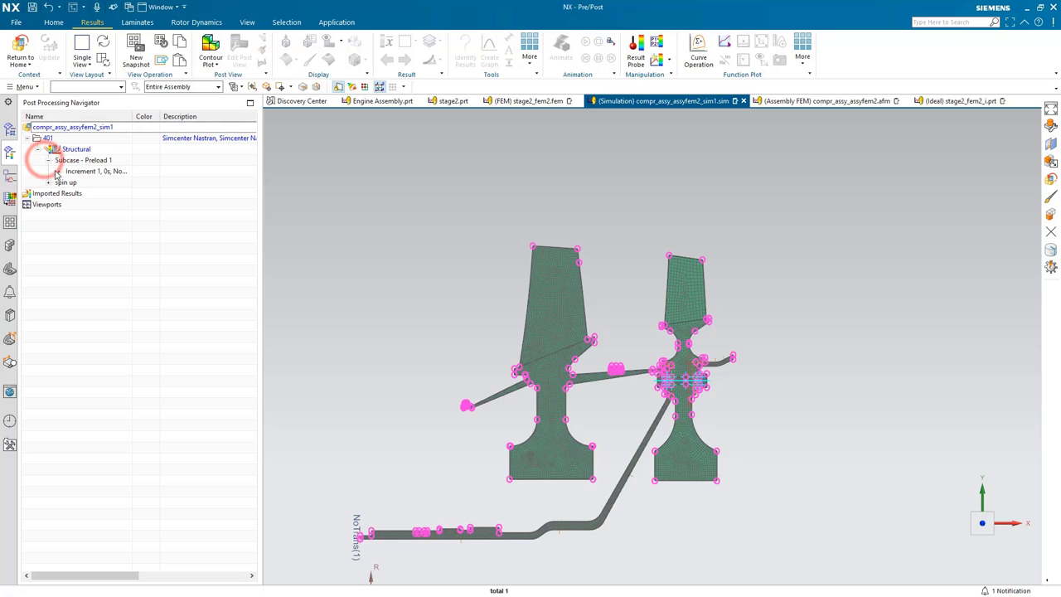
click(58, 170)
double_click(92, 183)
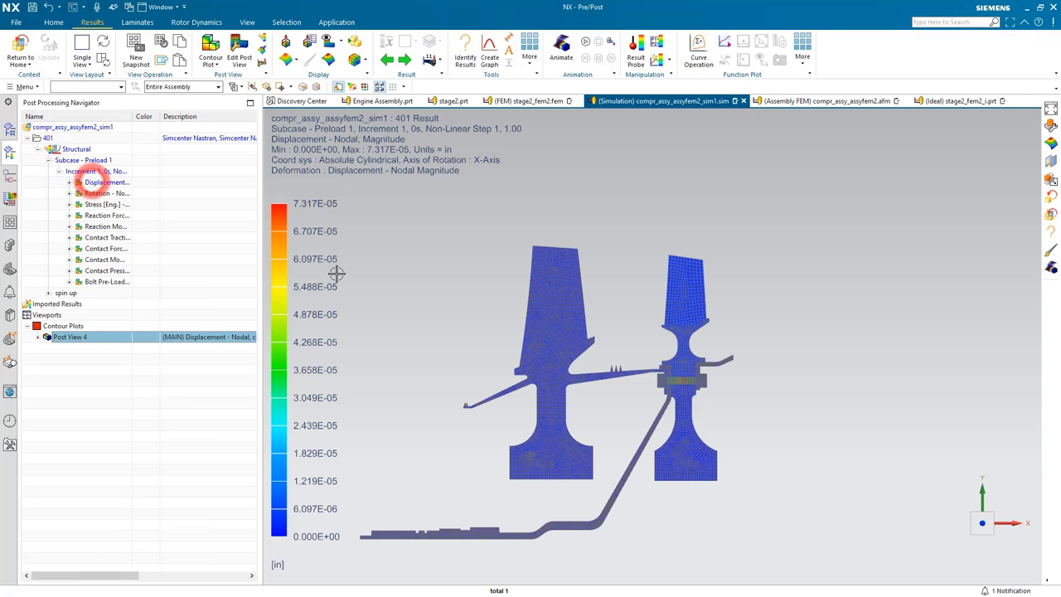
scroll(722, 387, up, 2)
scroll(661, 381, up, 2)
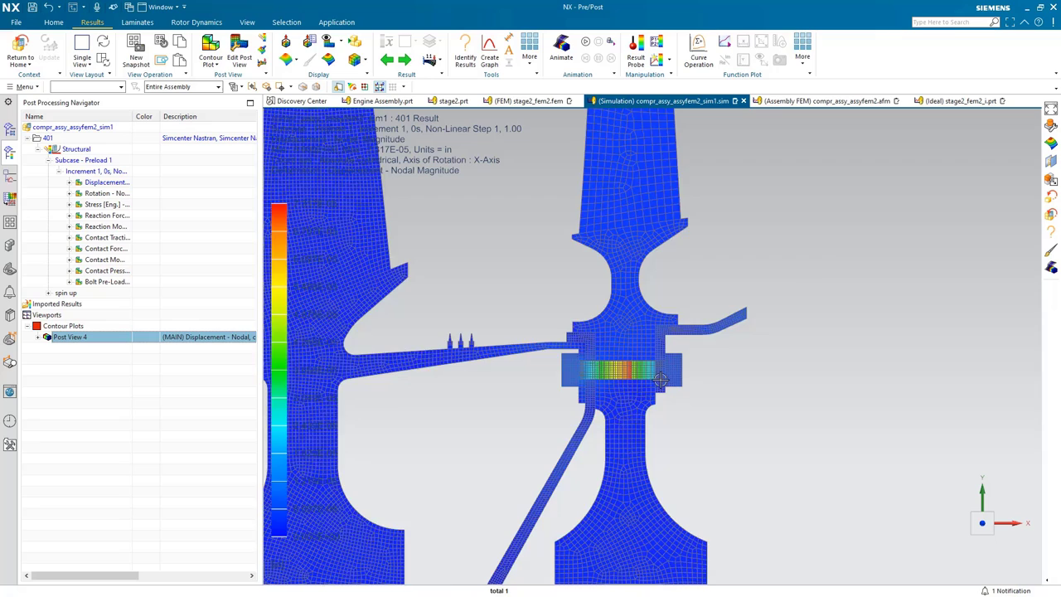
scroll(630, 364, up, 3)
scroll(593, 352, up, 2)
scroll(593, 352, up, 1)
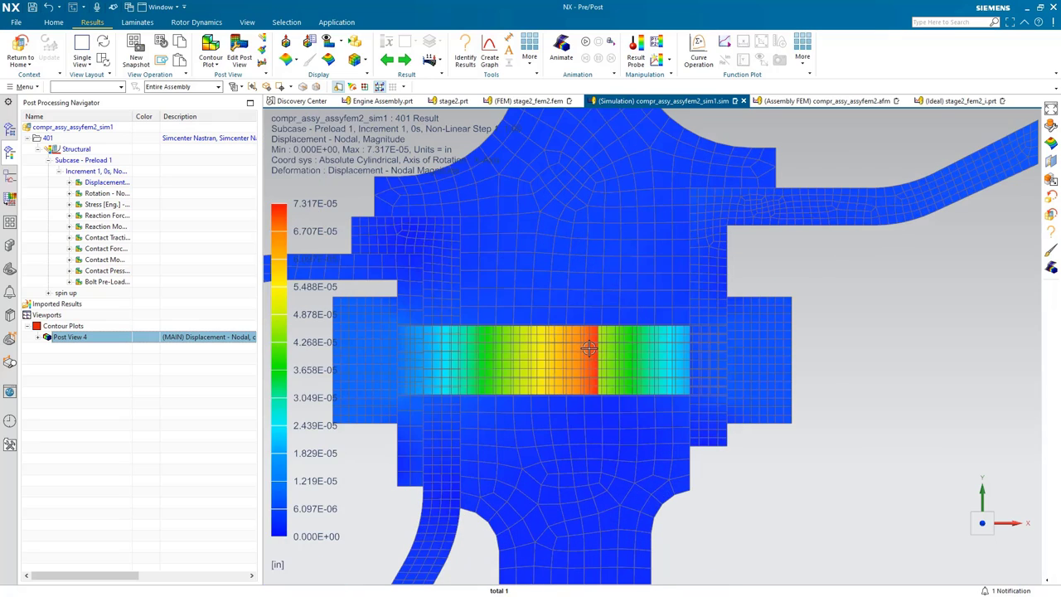
scroll(589, 348, up, 2)
scroll(588, 348, up, 2)
scroll(588, 348, up, 2)
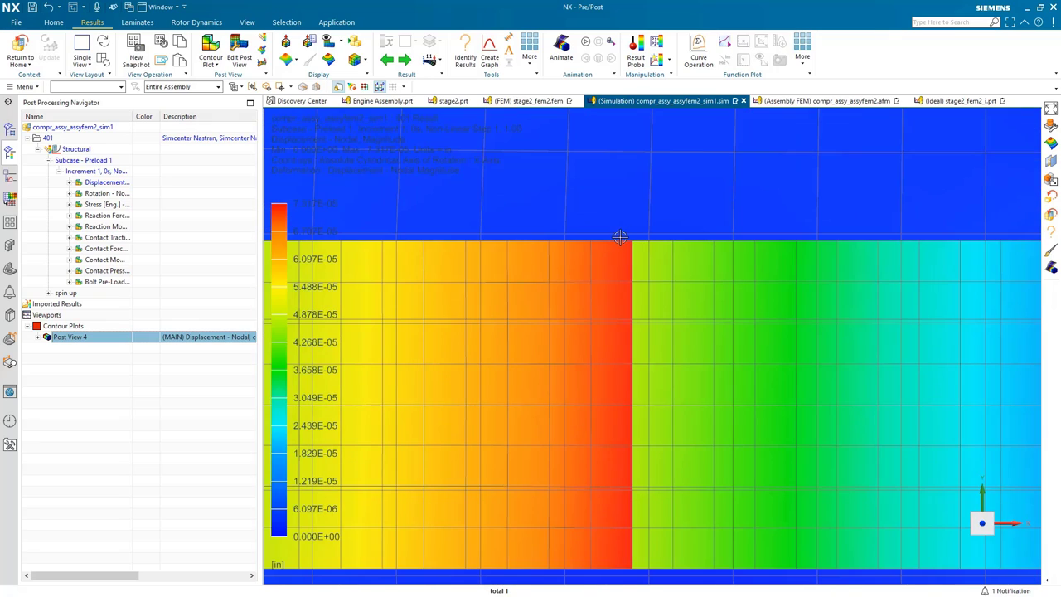
scroll(625, 238, up, 2)
scroll(638, 238, up, 2)
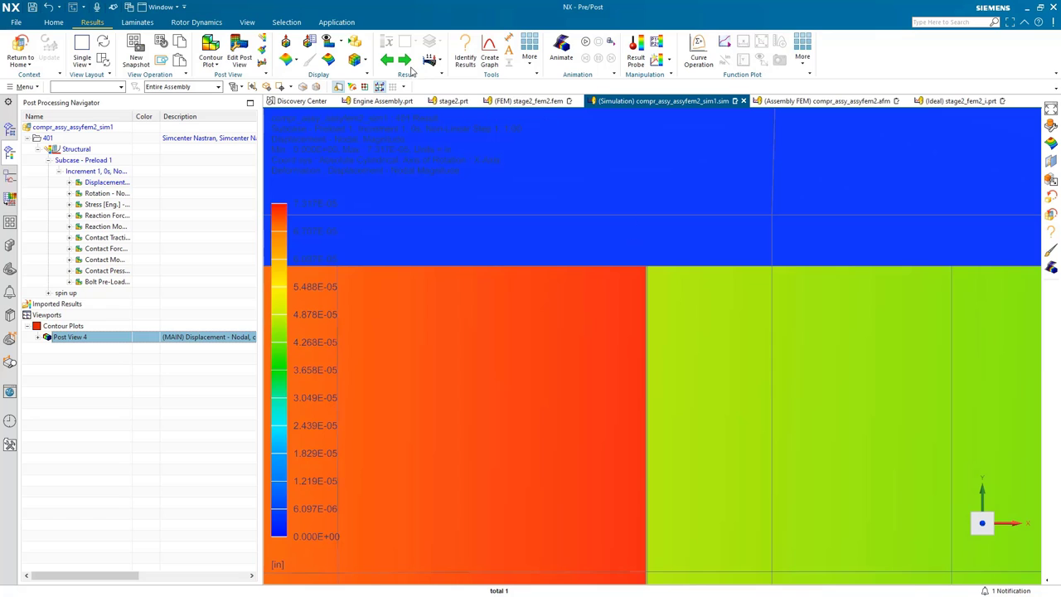
- Play the displacement result animation, then stop it
click(585, 42)
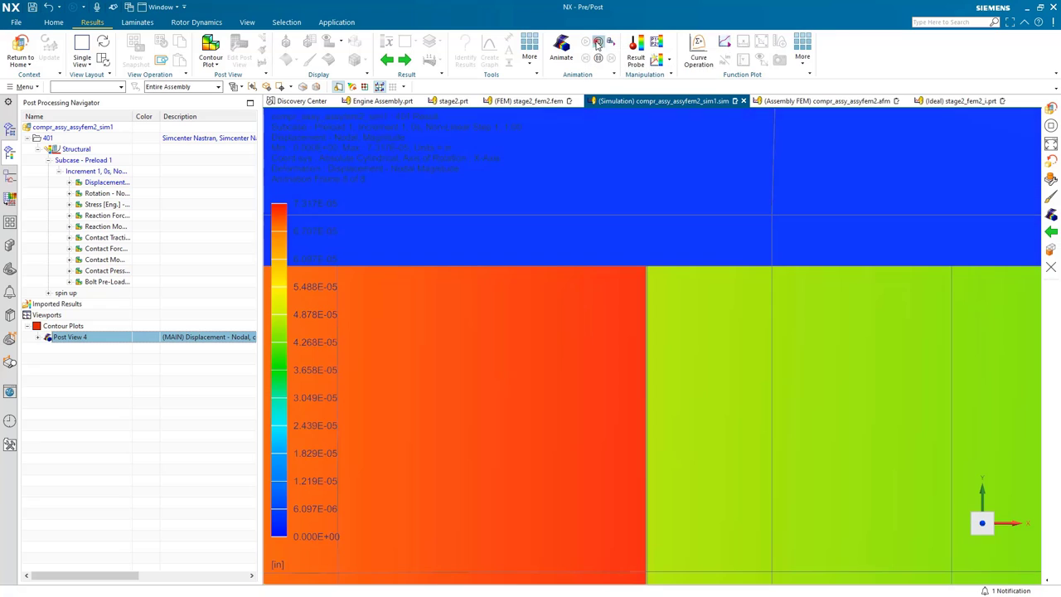
click(596, 43)
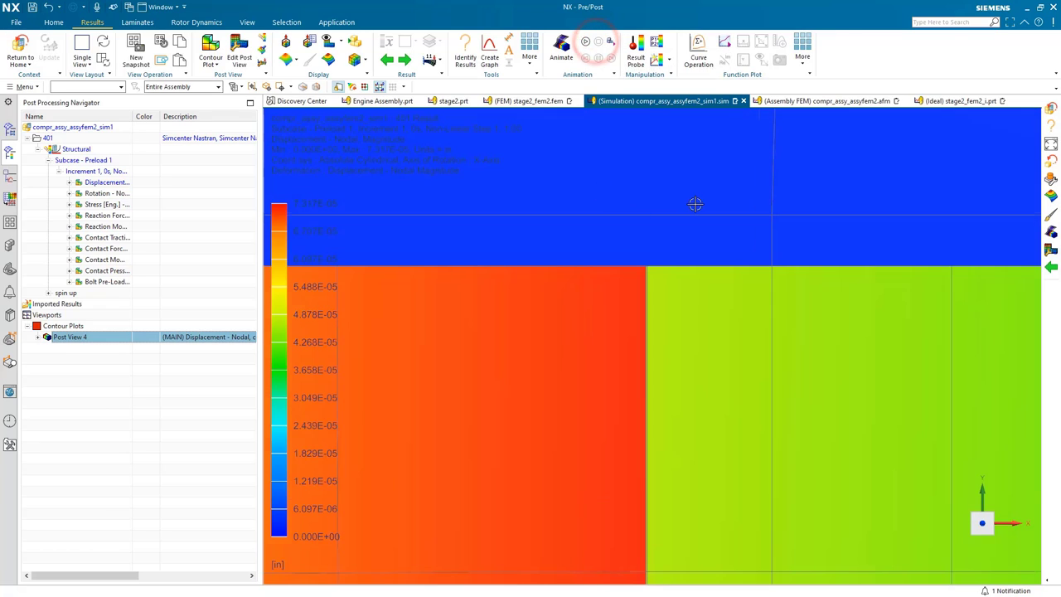
scroll(692, 203, down, 3)
scroll(710, 229, down, 3)
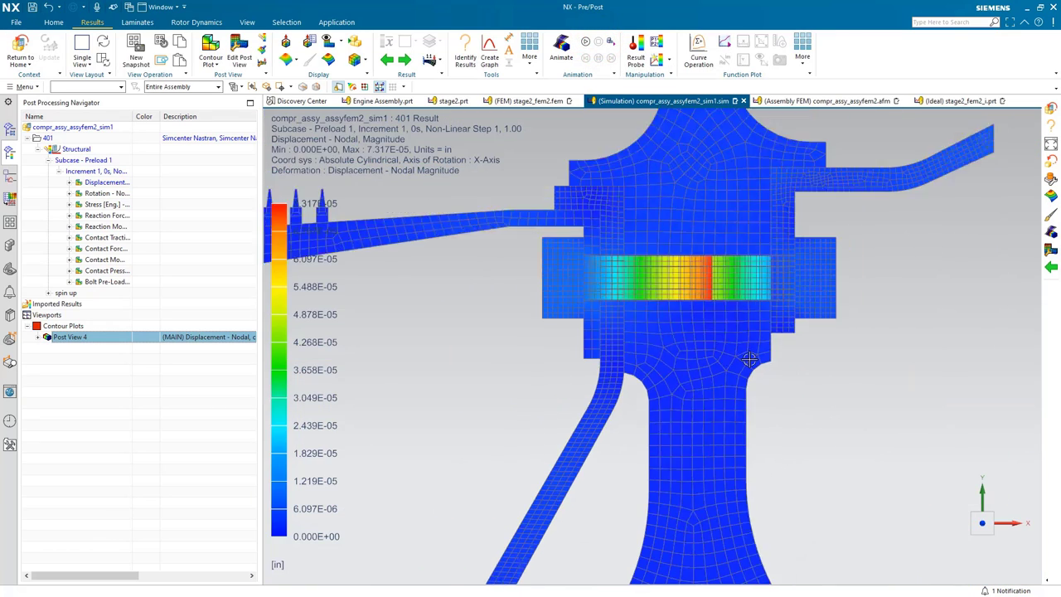
- Show Preload 1 von Mises stress (peak 3872.53 lbf/in²) and expand the spin up results
double_click(97, 205)
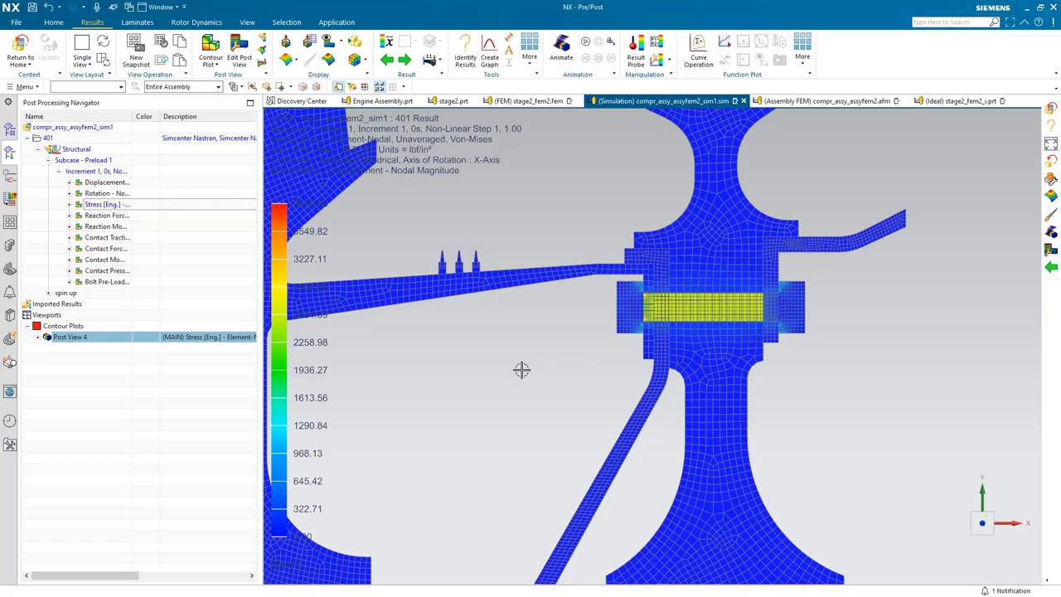
scroll(764, 369, down, 2)
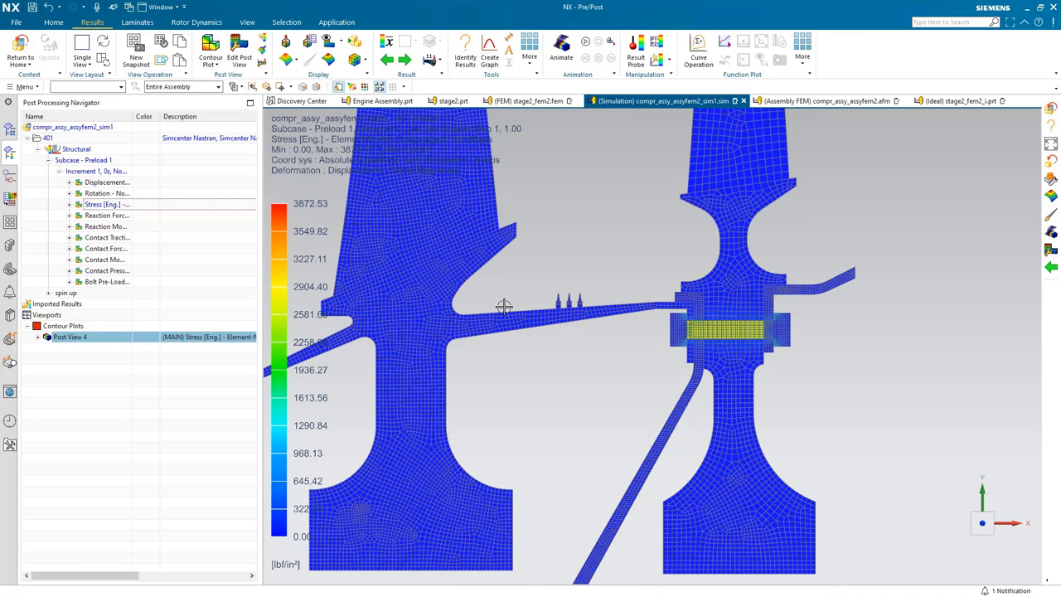
click(49, 293)
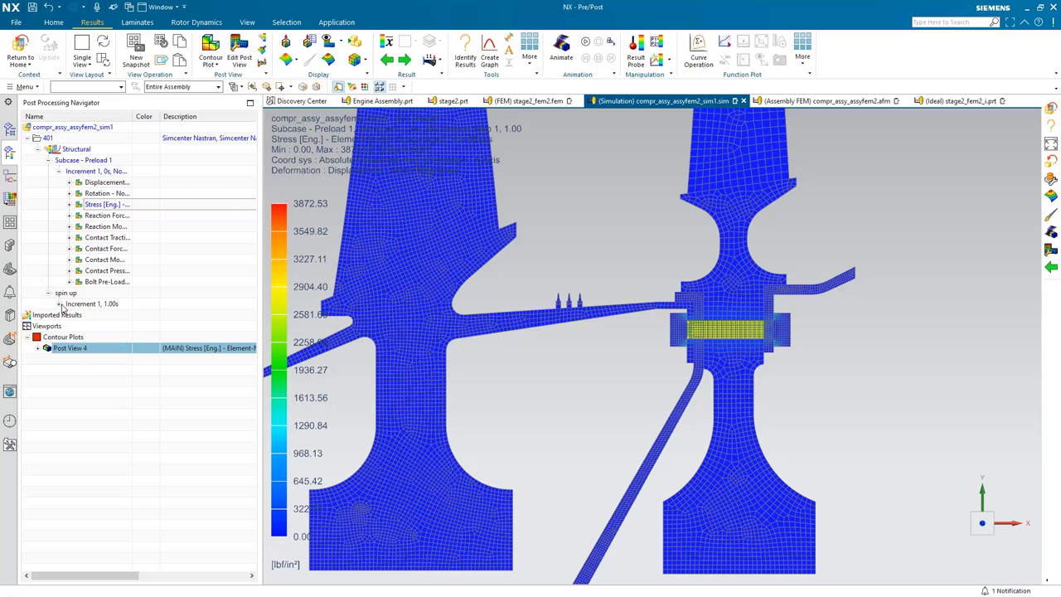
- Plot the spin up Increment 1 displacement contour, peaking at 7.213E-04 in
click(60, 304)
double_click(96, 315)
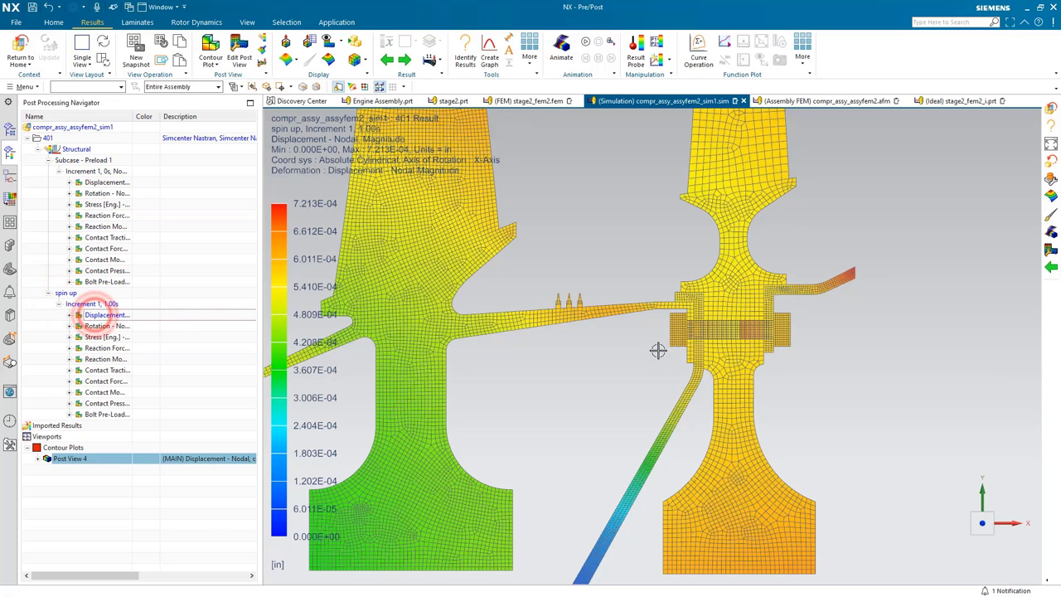
scroll(700, 336, down, 2)
scroll(701, 336, down, 1)
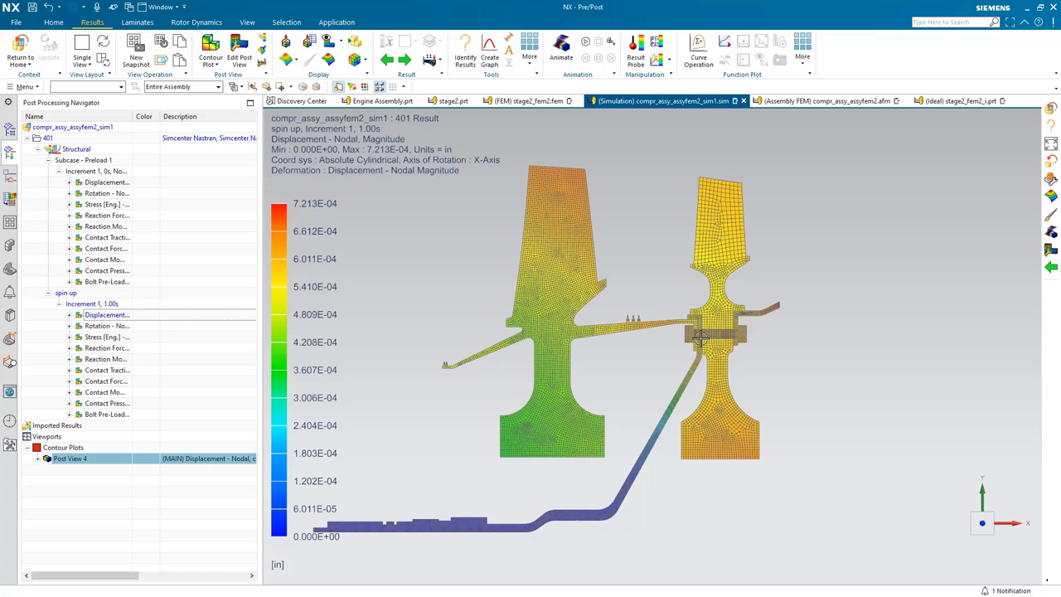
- Make the deformed shape display less exaggerated using the Deformation dropdown
click(438, 66)
click(439, 85)
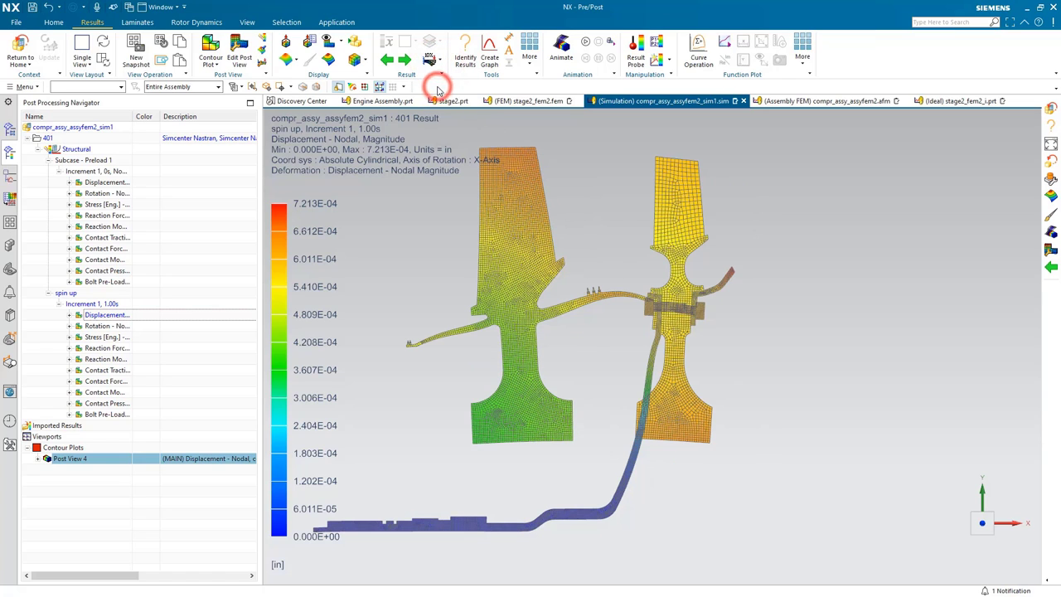
scroll(663, 258, up, 3)
scroll(678, 288, up, 2)
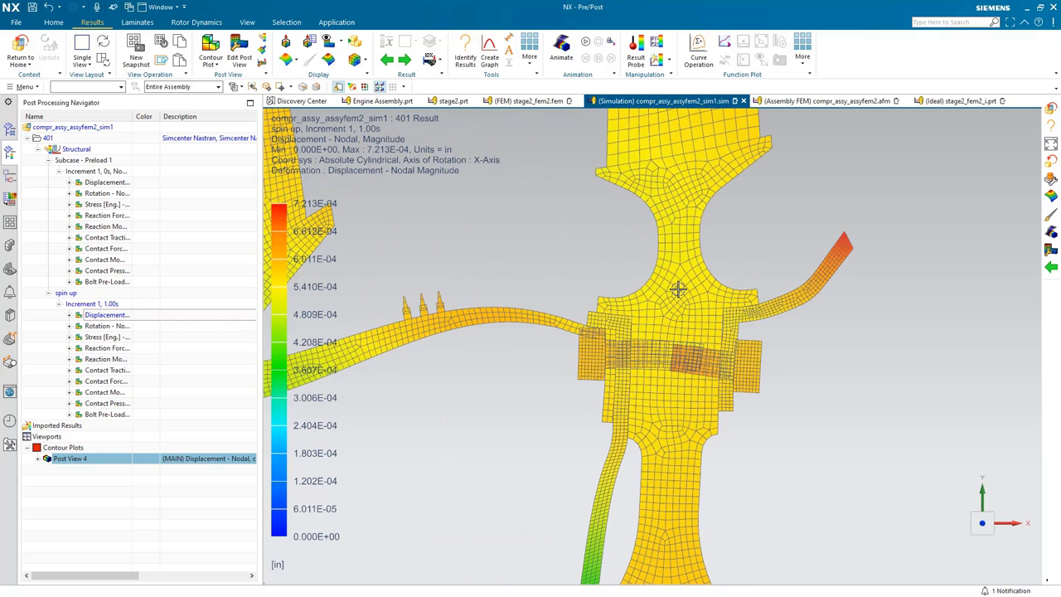
scroll(678, 289, up, 2)
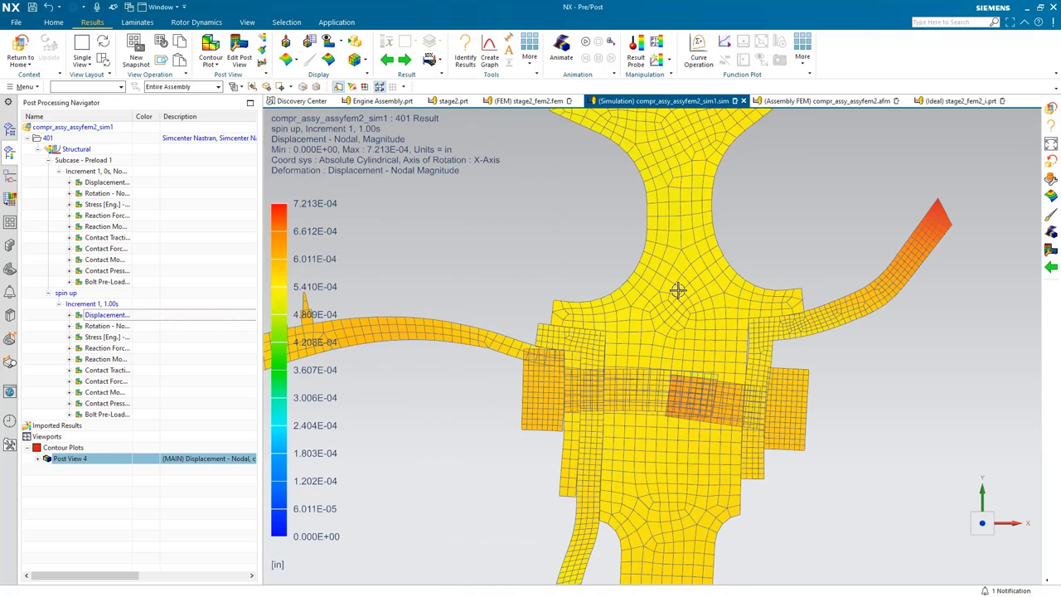
scroll(678, 289, down, 2)
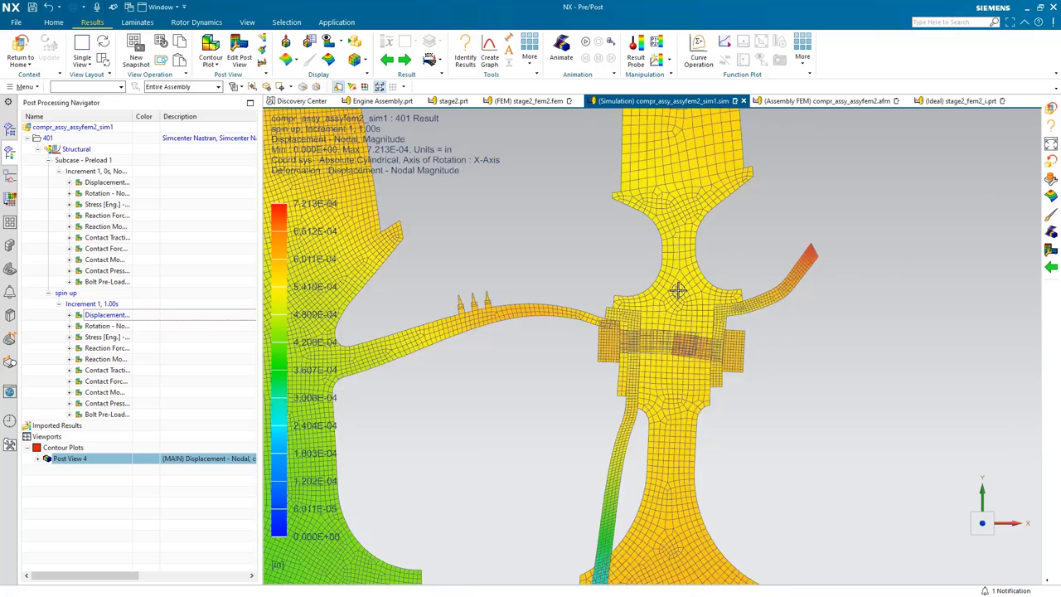
scroll(688, 290, down, 2)
scroll(700, 292, down, 1)
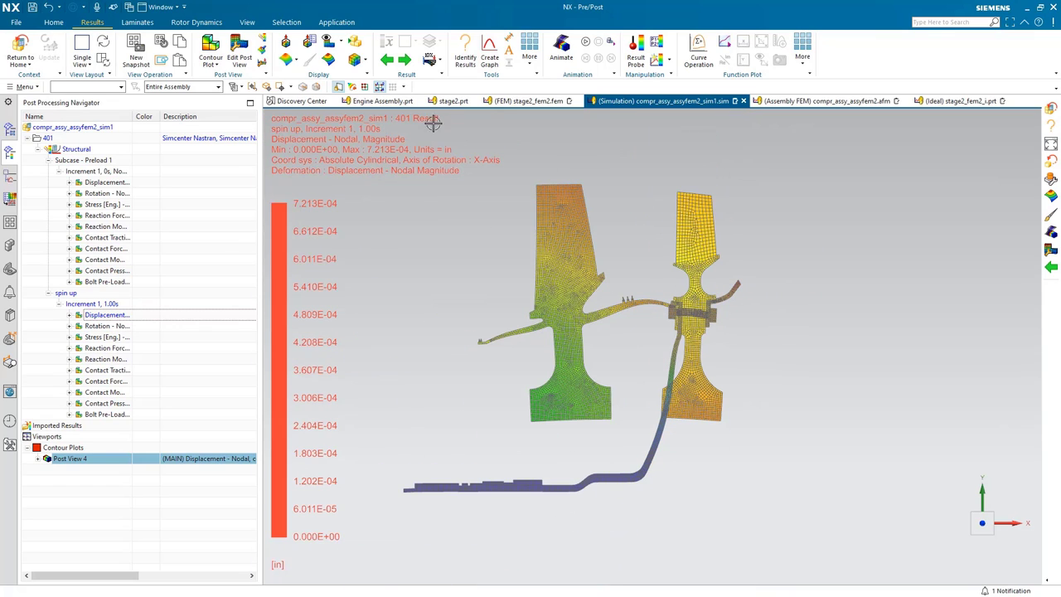
click(429, 60)
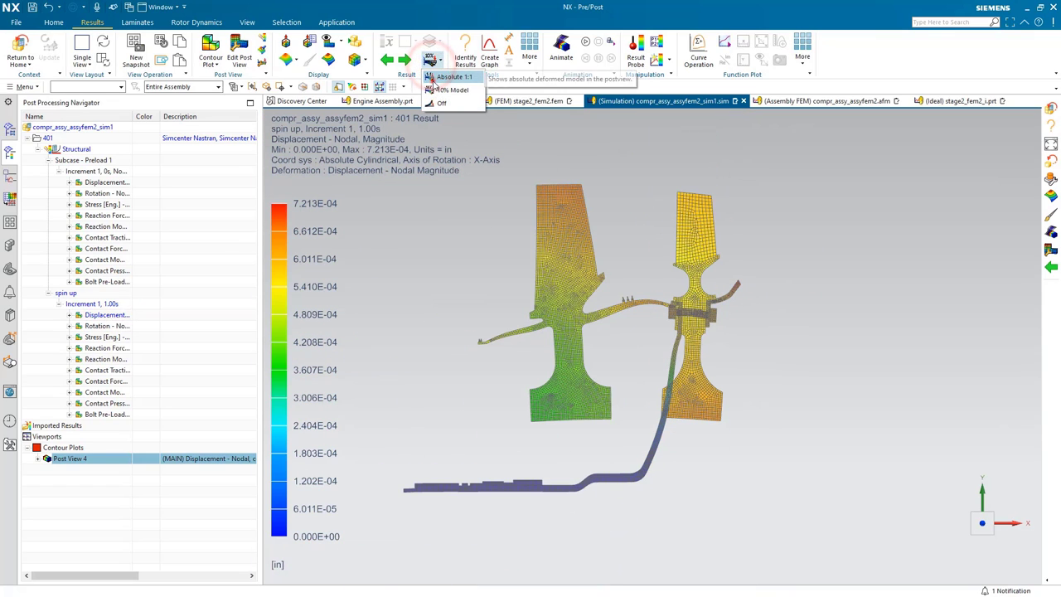
click(443, 76)
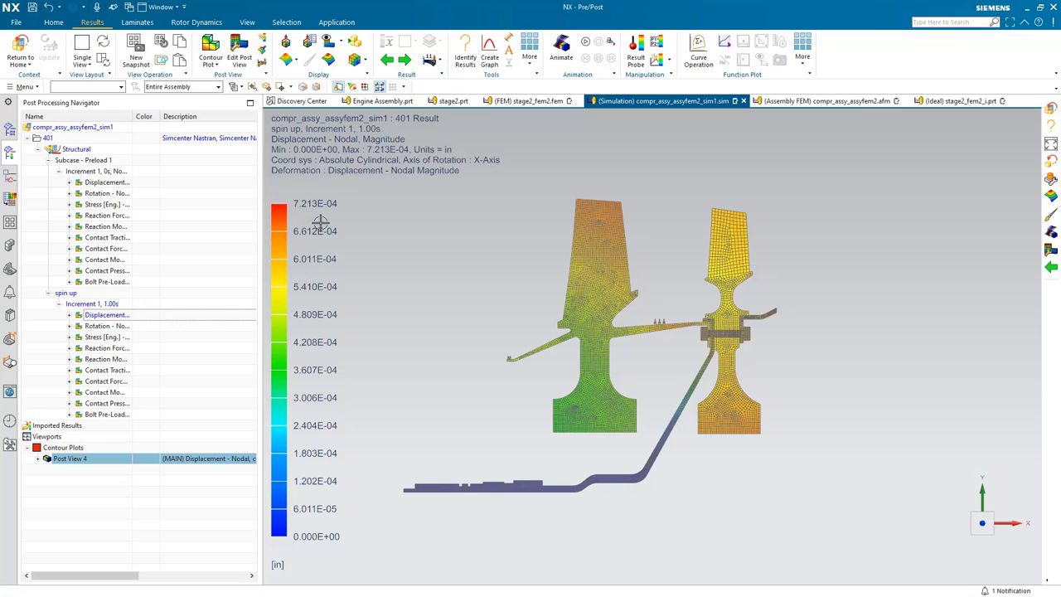
- Switch the spin up plot to von Mises stress, peaking at 5147.23 lbf/in²
double_click(88, 340)
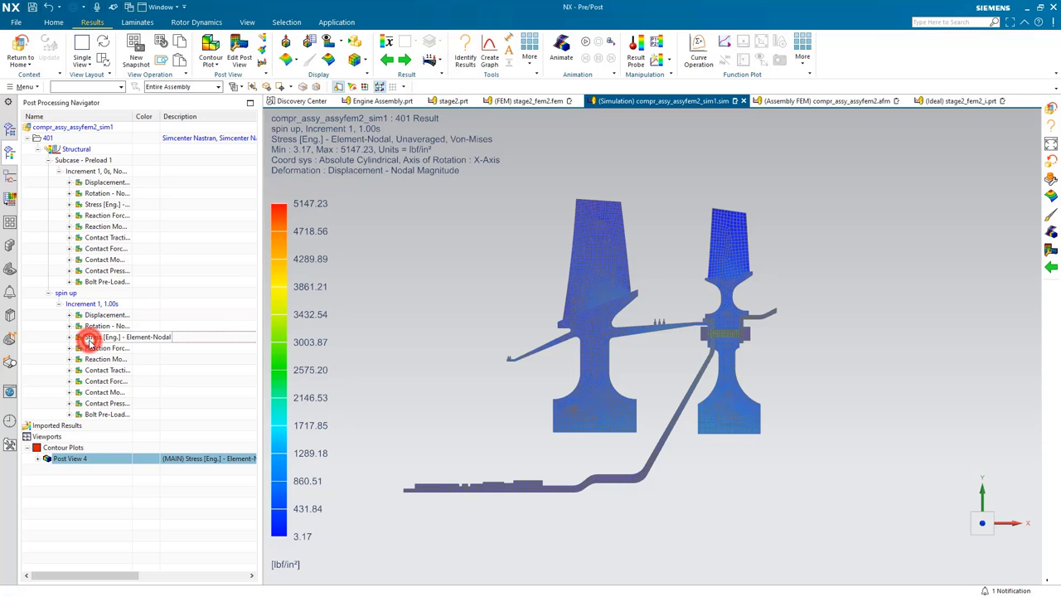
scroll(757, 348, up, 3)
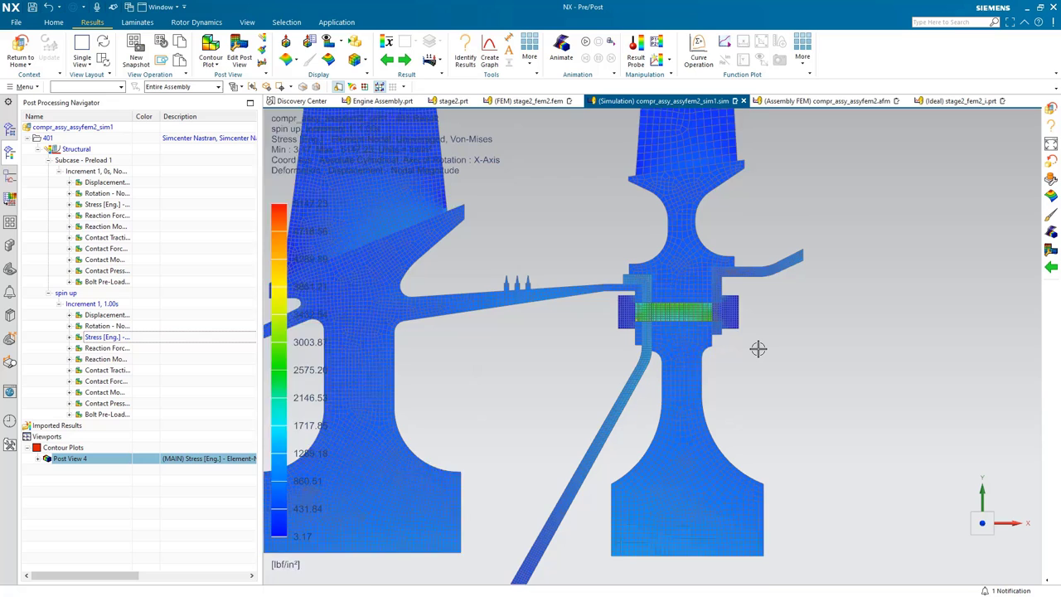
scroll(757, 348, up, 2)
- Hide the shaft_fwd, nutbolt and stage3_disk meshes so only the stage-2 disk remains
scroll(757, 348, down, 1)
click(38, 458)
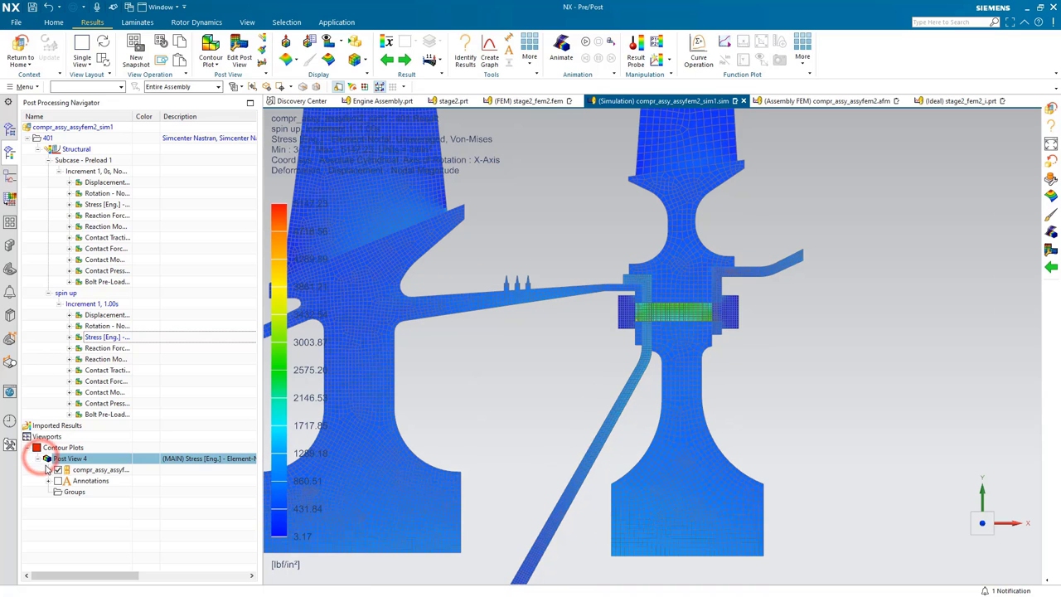
click(49, 469)
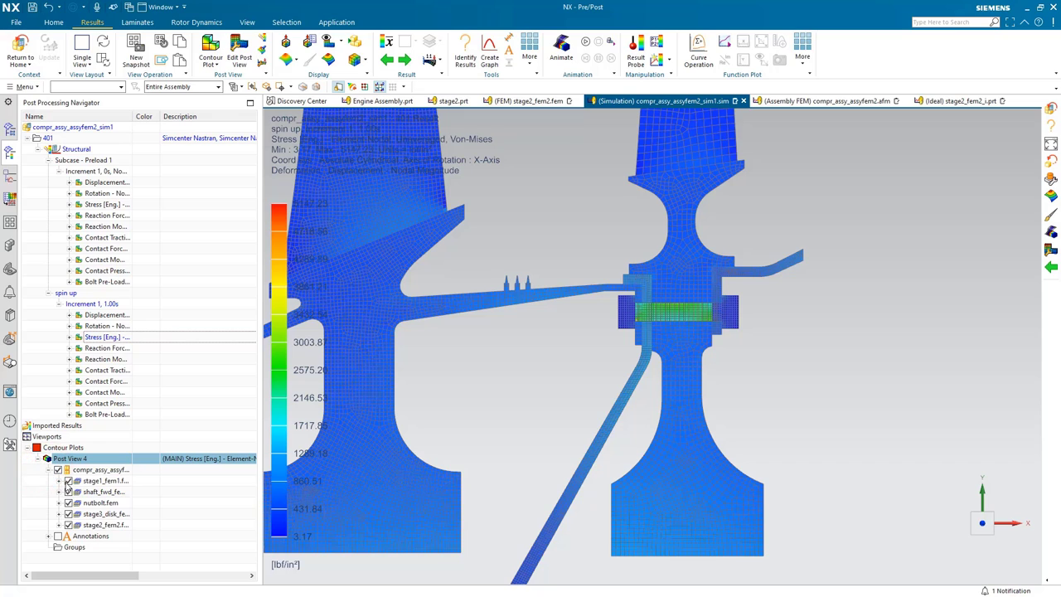
click(68, 480)
click(68, 491)
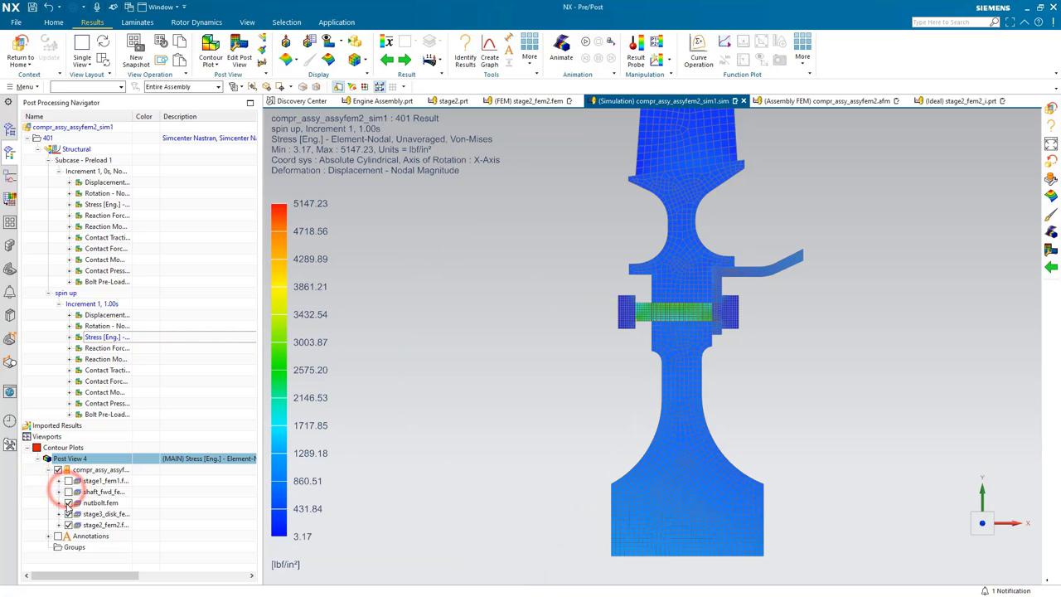
click(68, 503)
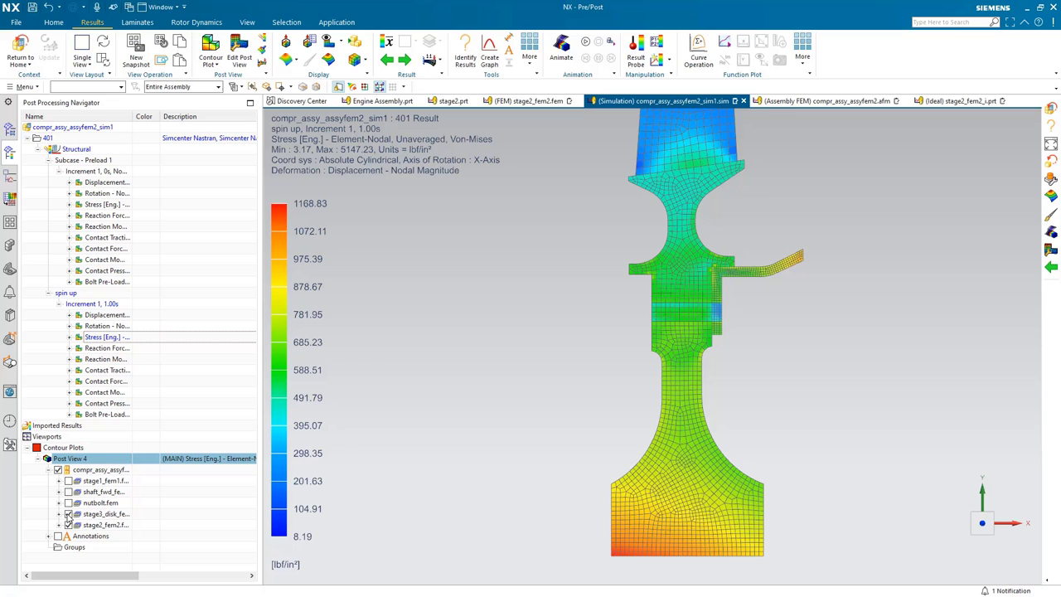
click(68, 514)
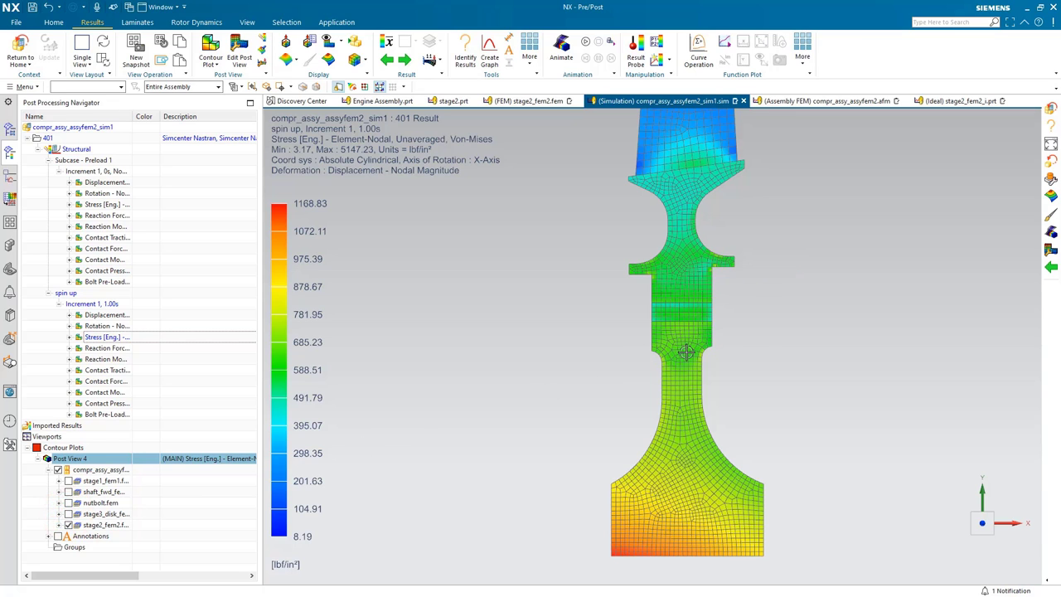
scroll(705, 347, up, 2)
scroll(707, 352, up, 2)
scroll(709, 366, up, 2)
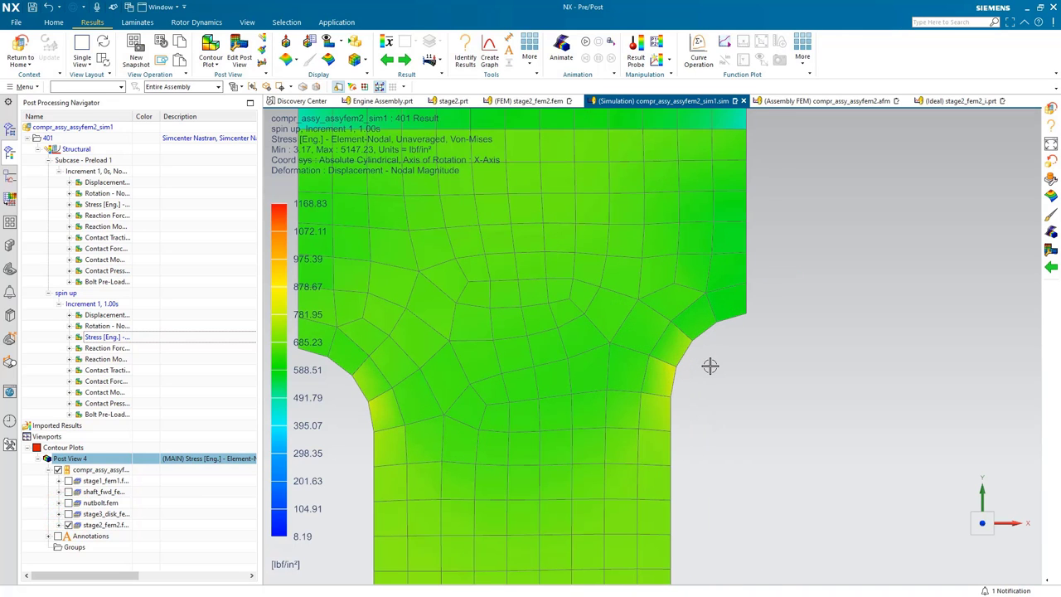
- Switch the stress contour to averaged values, maximum 4078.26 lbf/in²
click(389, 43)
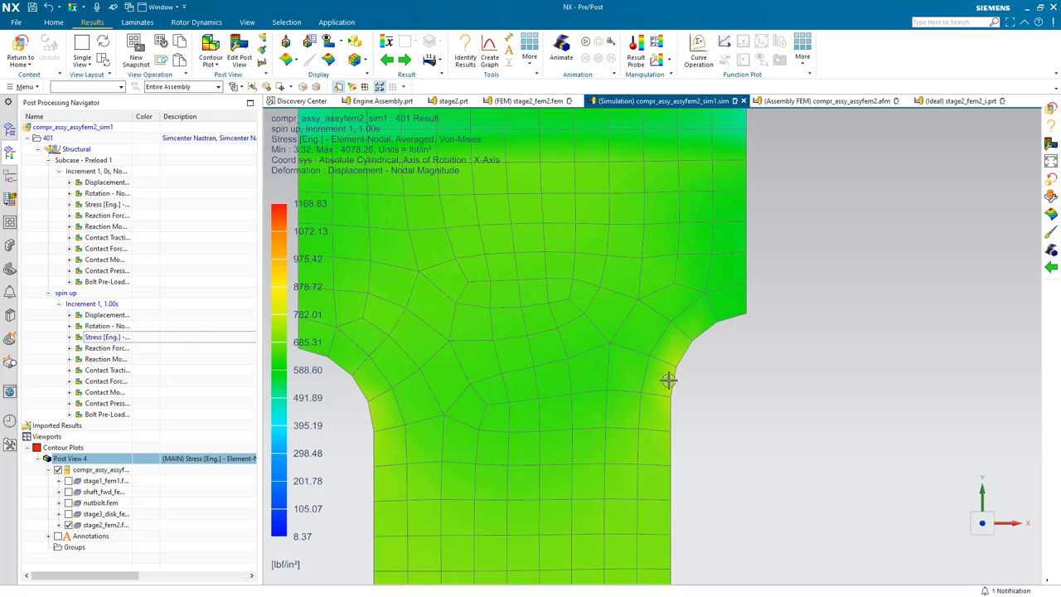
scroll(745, 372, down, 3)
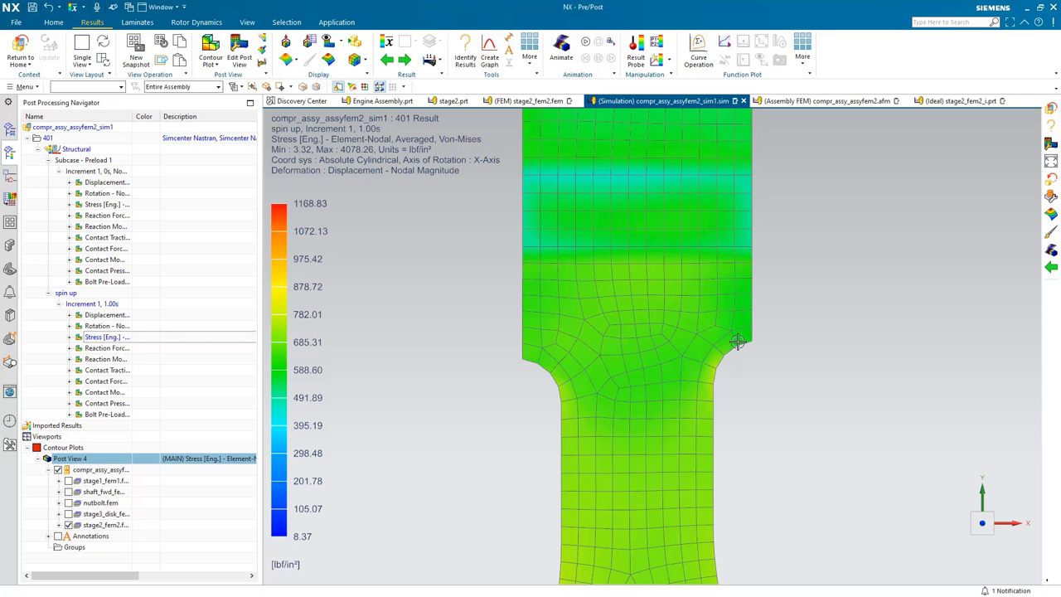
scroll(733, 335, down, 3)
scroll(725, 331, down, 2)
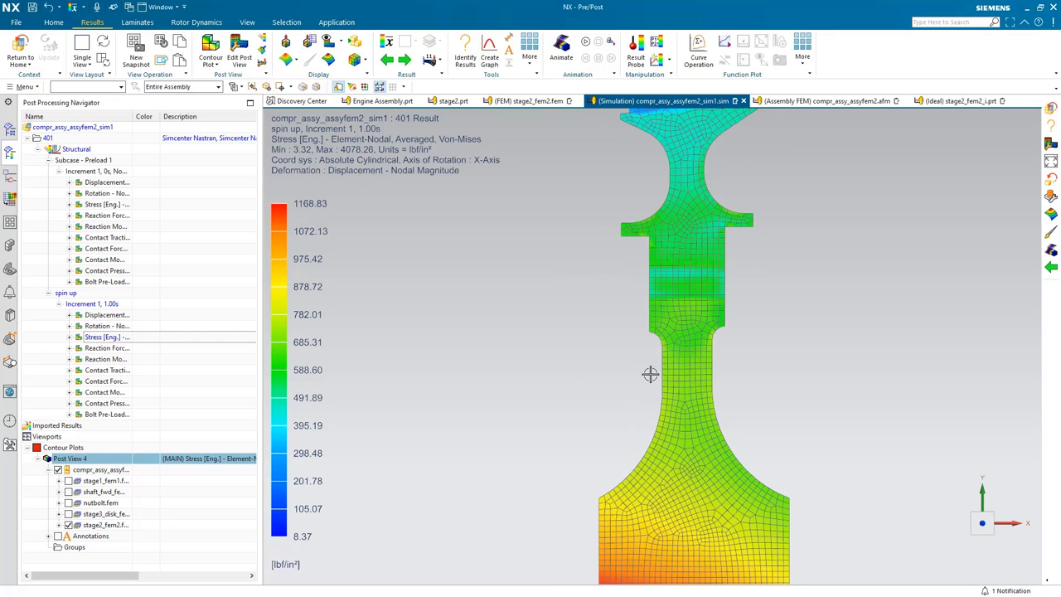
scroll(563, 462, down, 2)
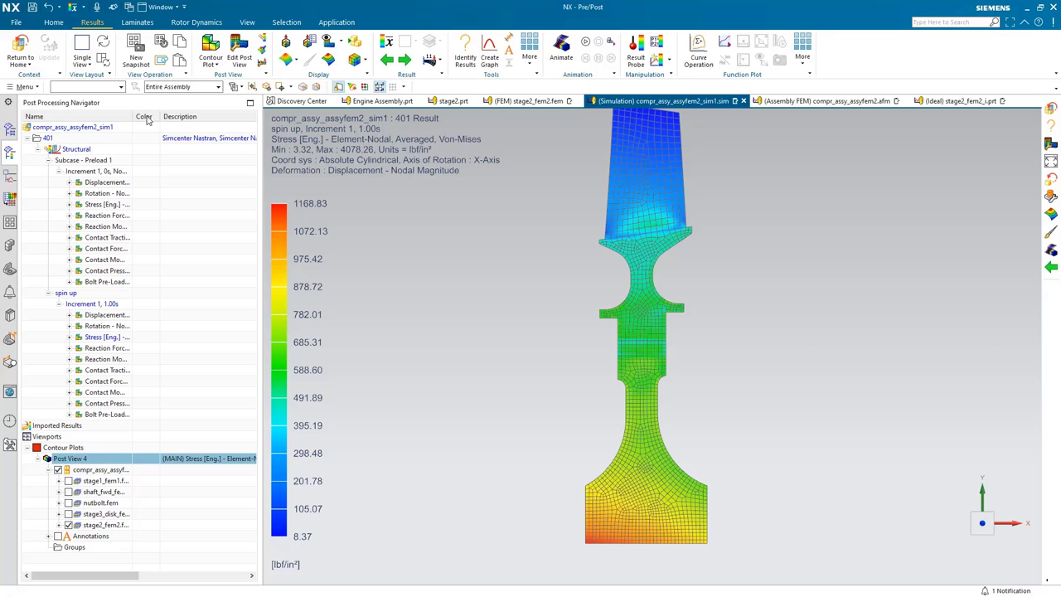
- Save Snapshot(1) of the stage2 stress view and confirm it in the template navigator
click(141, 68)
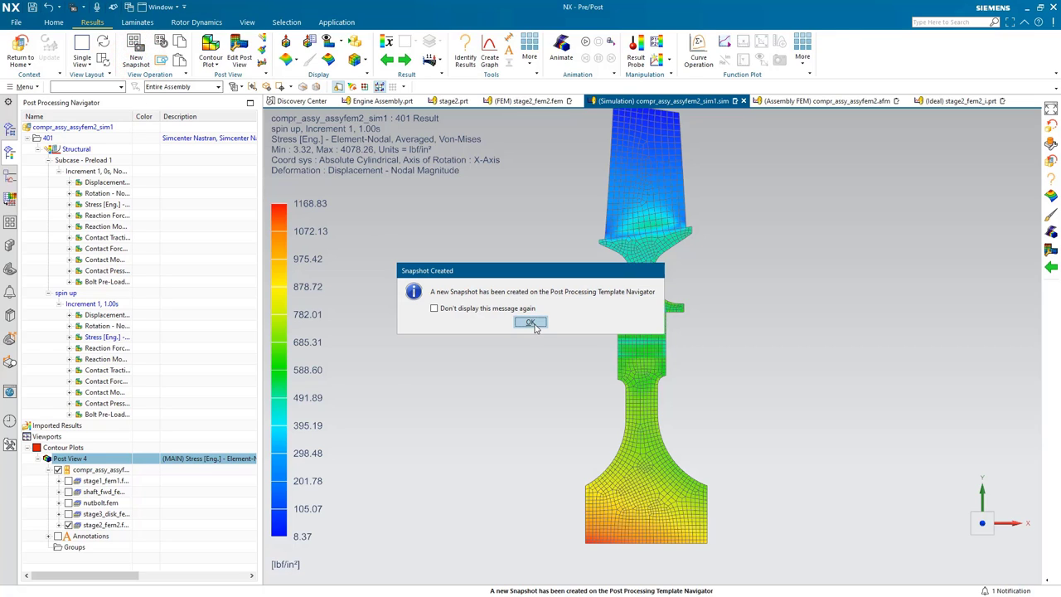
click(531, 322)
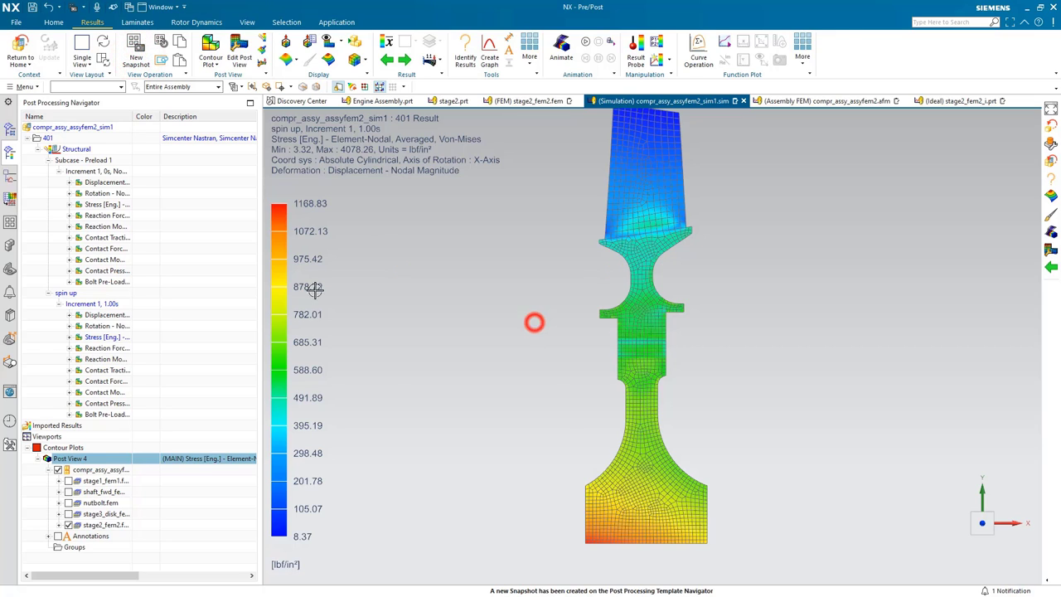
click(10, 221)
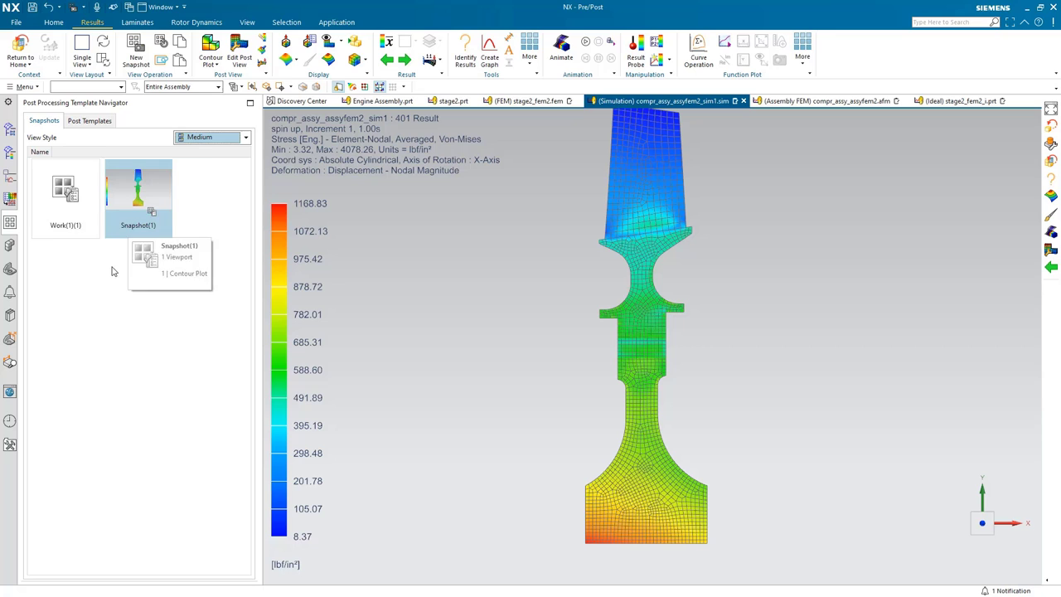
- Return to the Simulation Navigator showing the plain meshed model
click(10, 148)
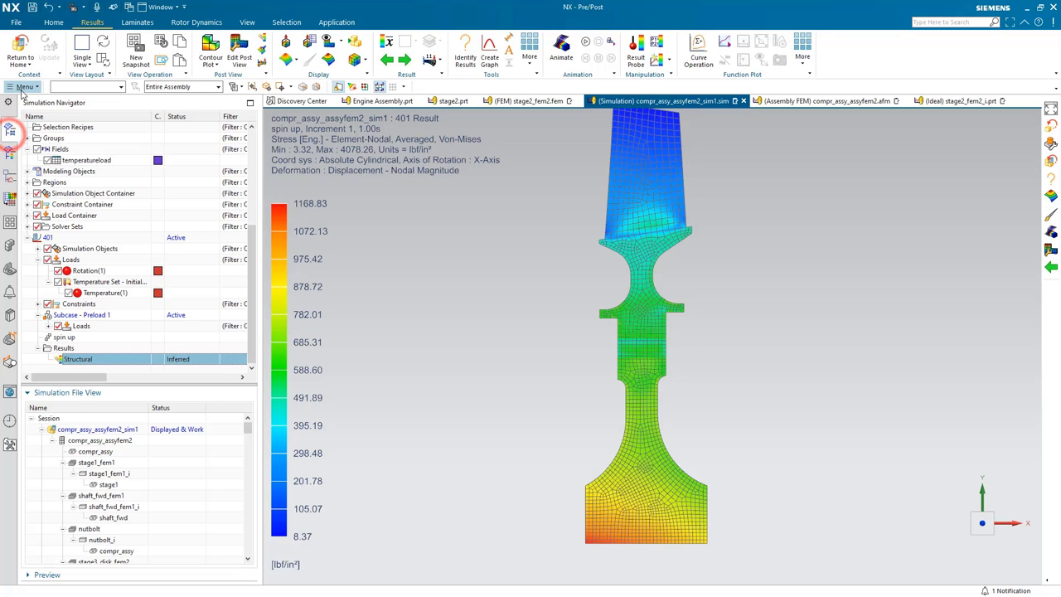
click(20, 48)
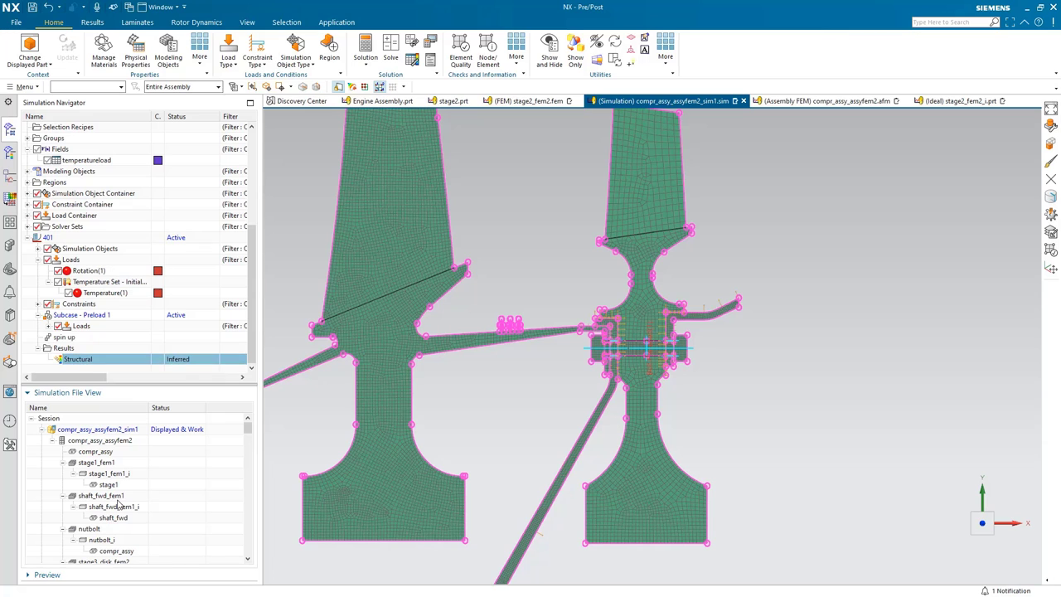
scroll(118, 503, down, 2)
scroll(118, 503, down, 1)
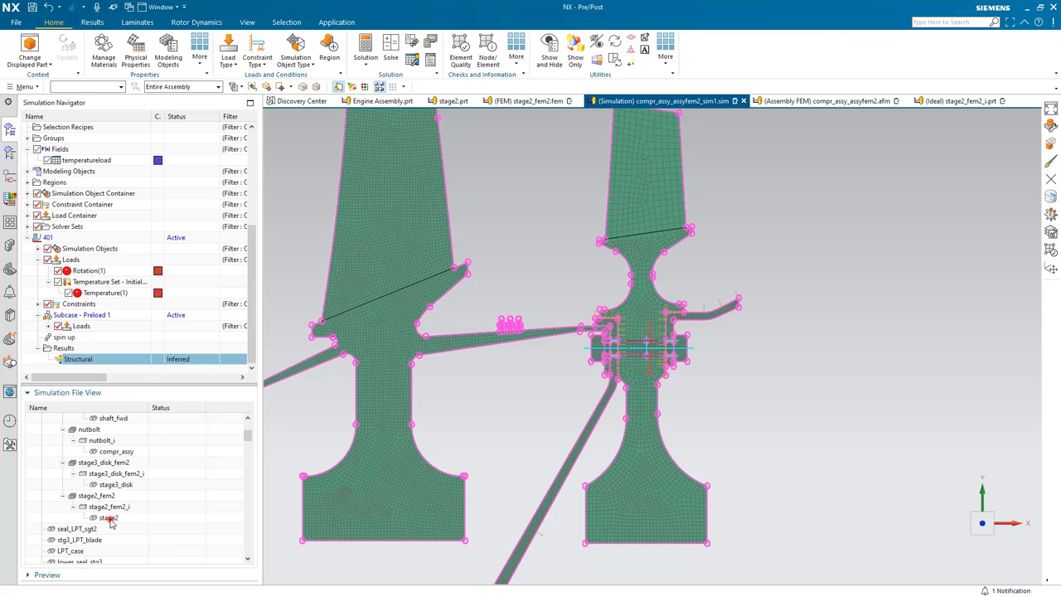
- Open the stage2 part and set its inner-fillet Edge Blend(11) Radius 1 to 0.5 in
double_click(108, 518)
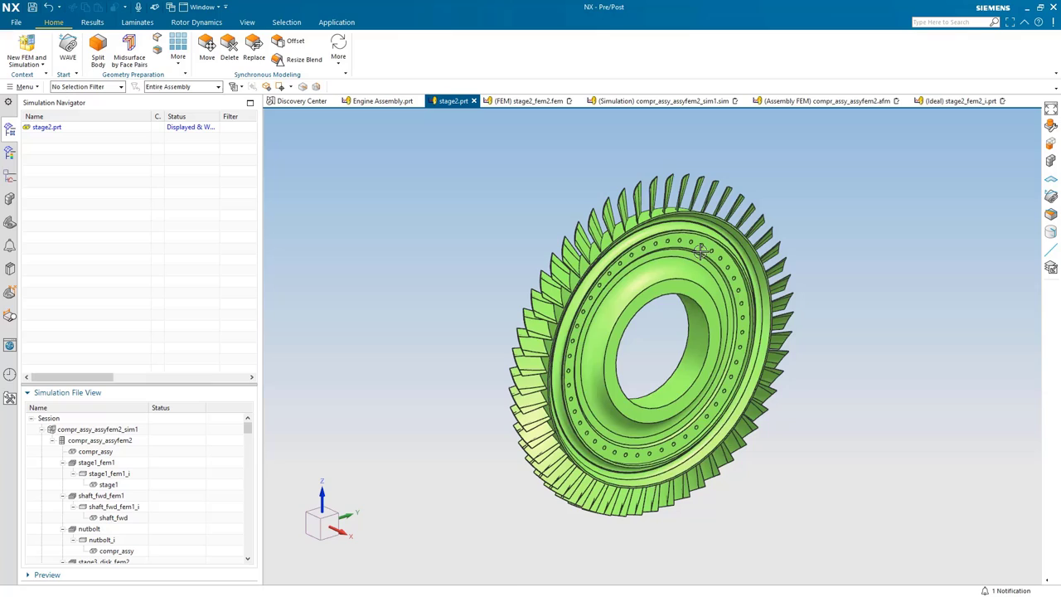
middle_drag(701, 251, 718, 247)
scroll(717, 247, up, 3)
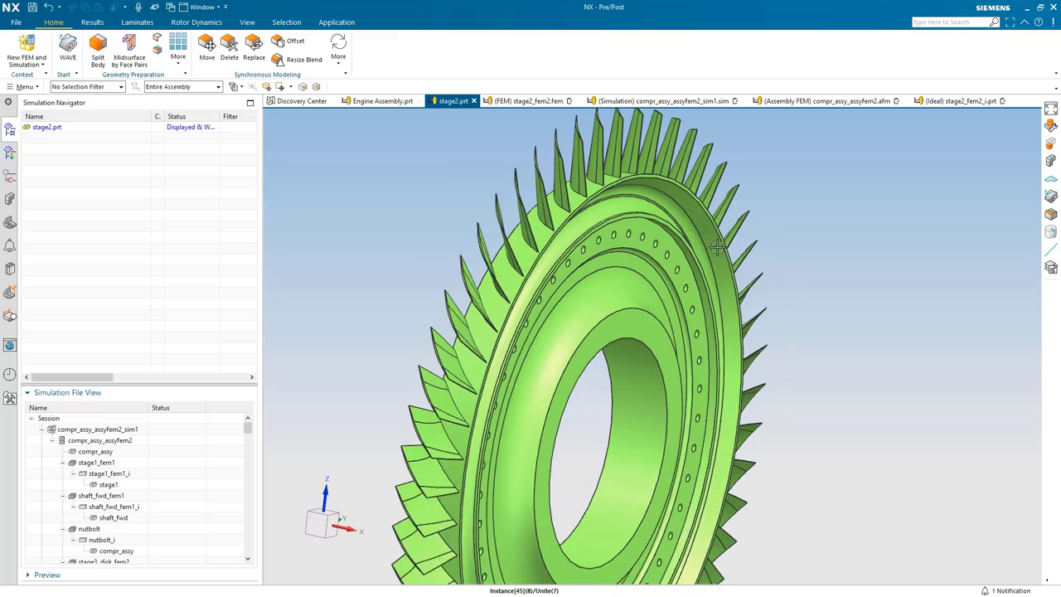
scroll(718, 247, up, 2)
scroll(630, 278, up, 5)
click(618, 281)
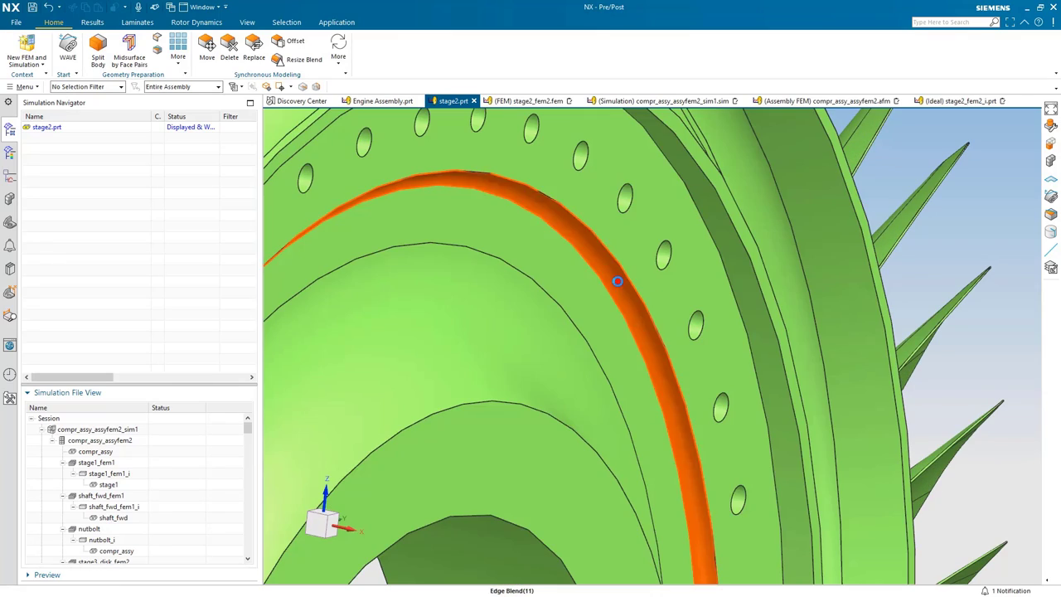
double_click(618, 281)
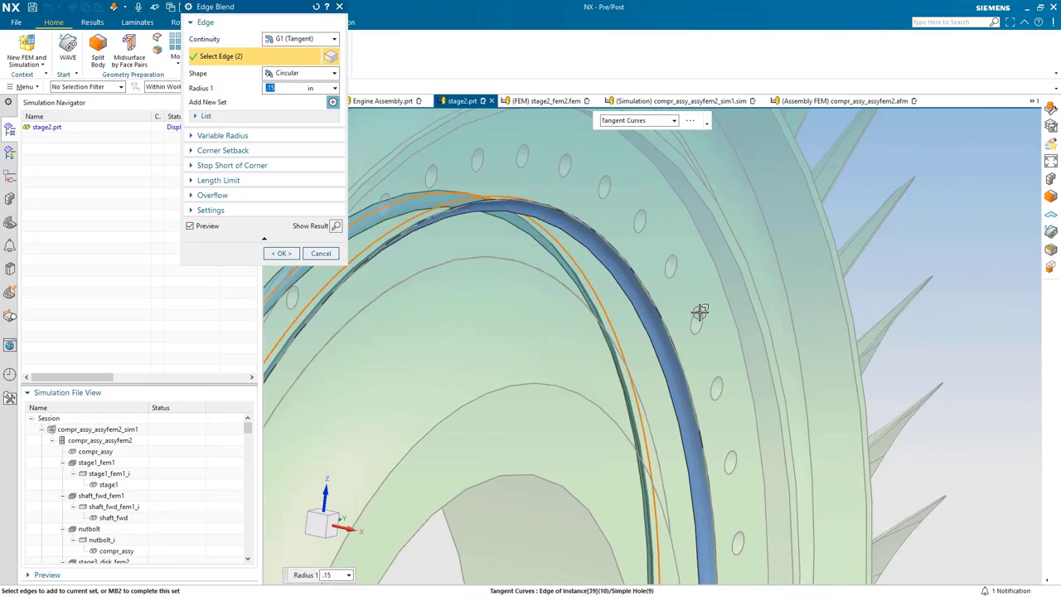
scroll(700, 311, down, 3)
mouse_move(706, 305)
middle_down()
mouse_move(744, 306)
mouse_move(712, 313)
middle_up()
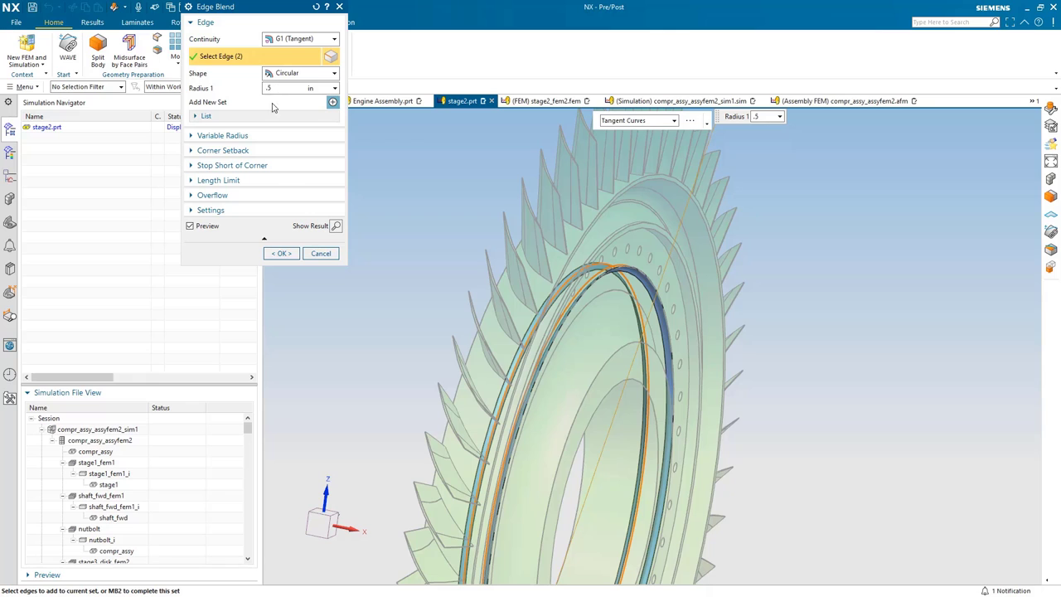
click(276, 254)
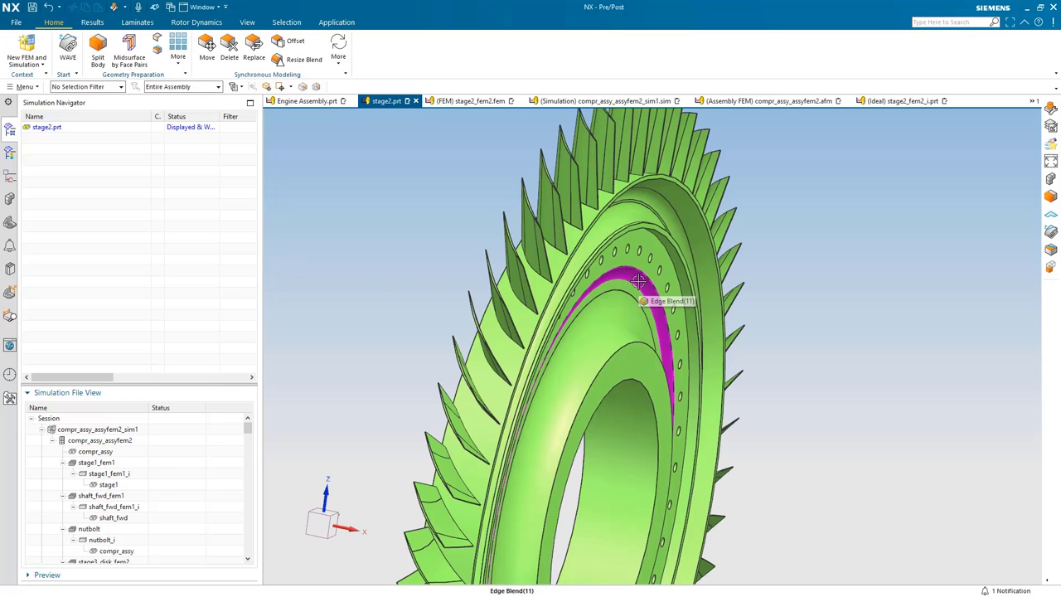
- Open the idealized part stage2_fem2_i, then the stage2_fem2.fem FEM, dismissing the update log
scroll(199, 515, down, 4)
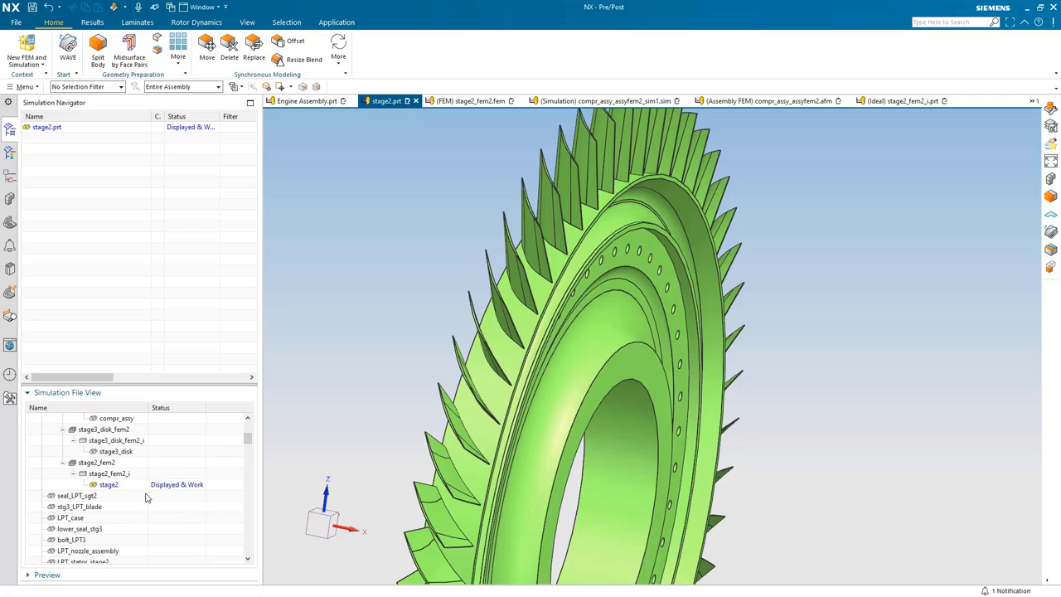
double_click(122, 474)
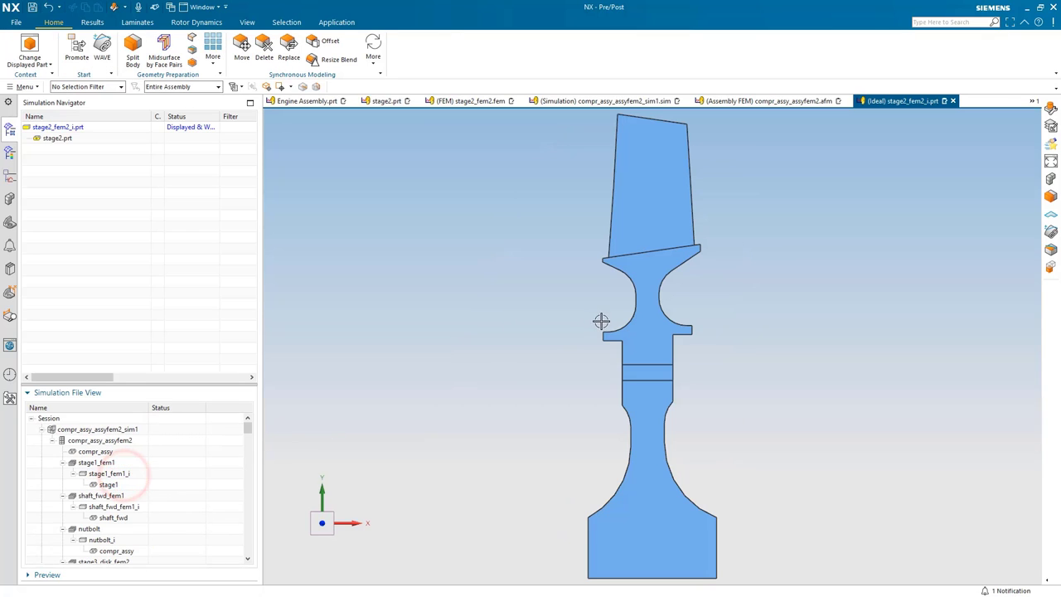
scroll(667, 382, down, 3)
scroll(668, 415, down, 3)
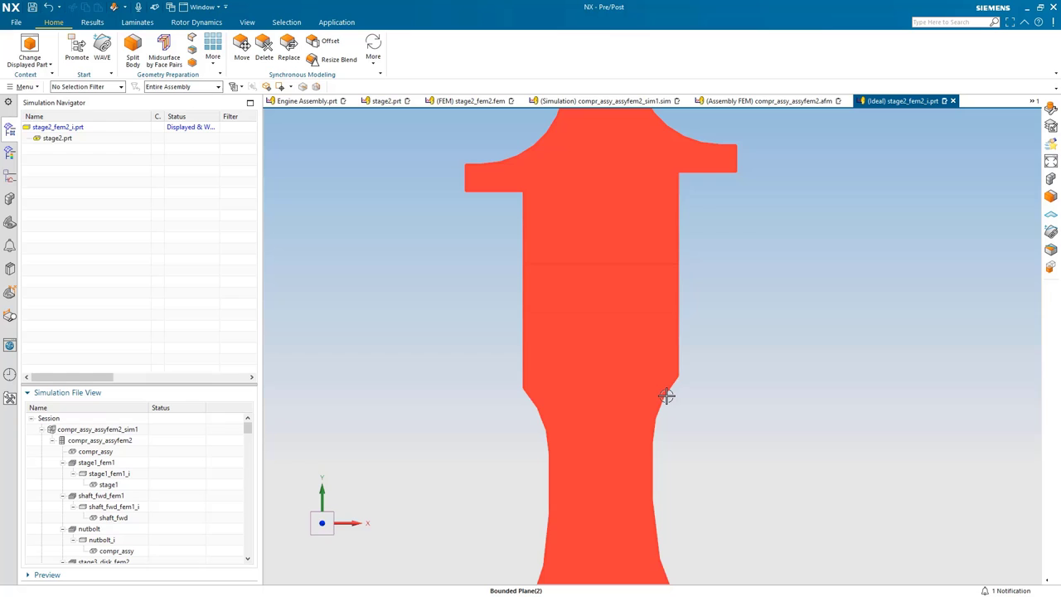
scroll(130, 501, down, 3)
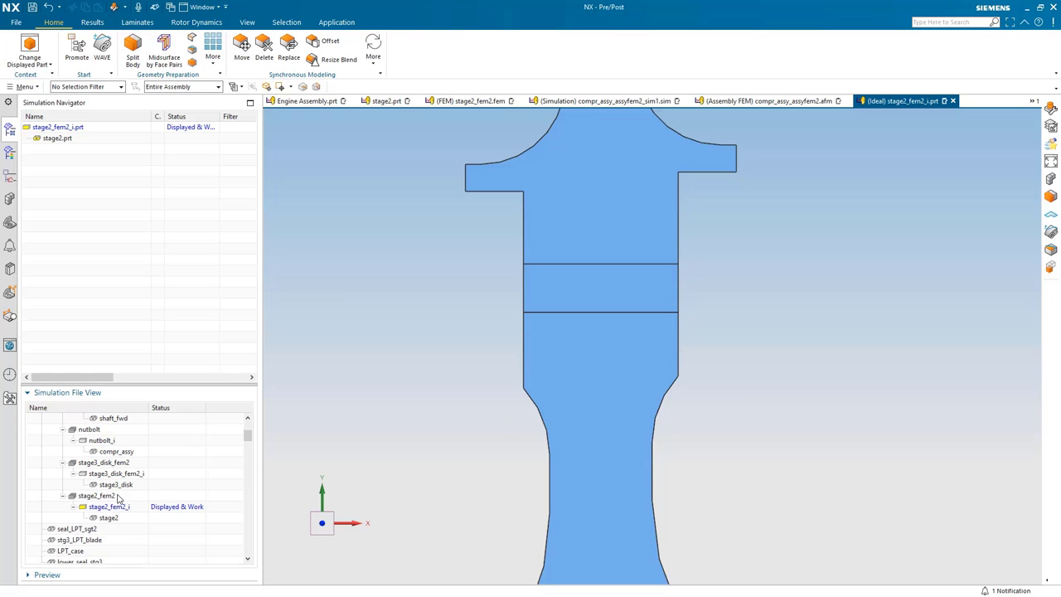
double_click(101, 496)
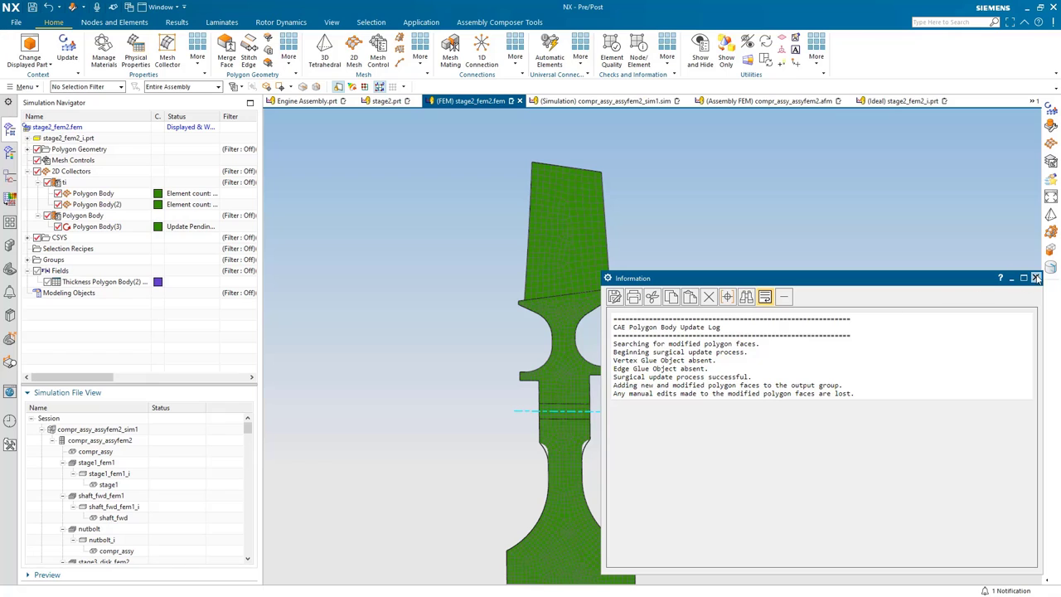
click(1036, 279)
- Update the stage2_fem2 mesh to follow the enlarged fillet
scroll(569, 458, down, 3)
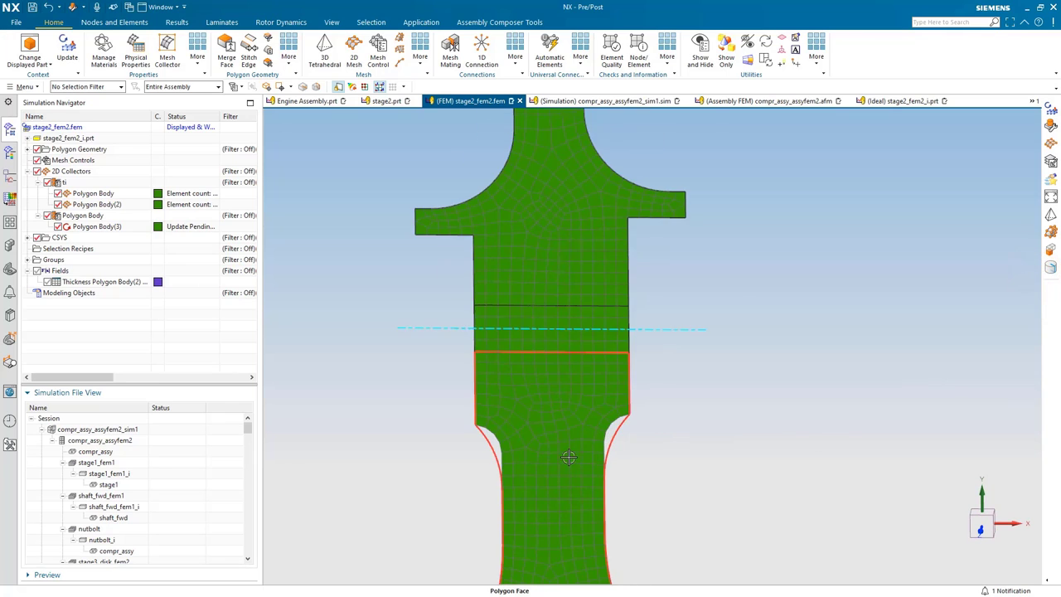
scroll(568, 461, down, 2)
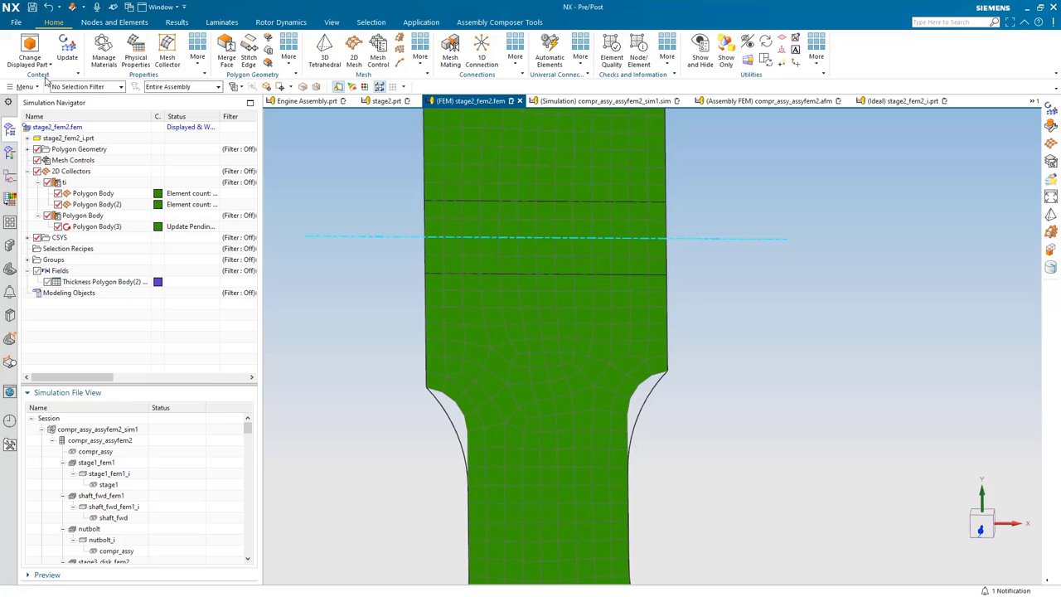
click(67, 50)
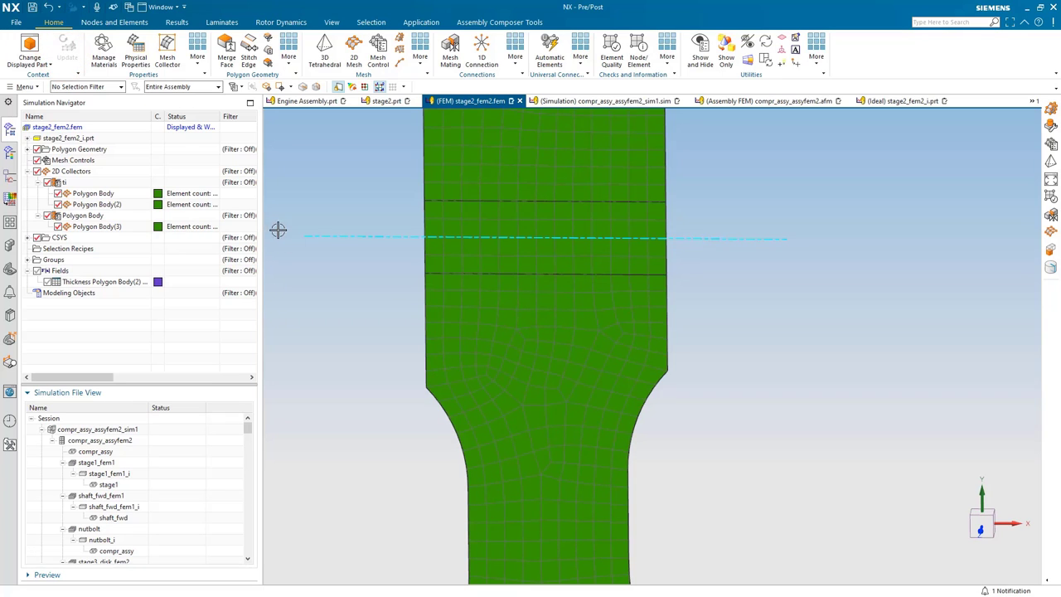
- Display the compr_assy_assyfem2 assembly FEM again
scroll(474, 286, up, 3)
scroll(476, 286, up, 2)
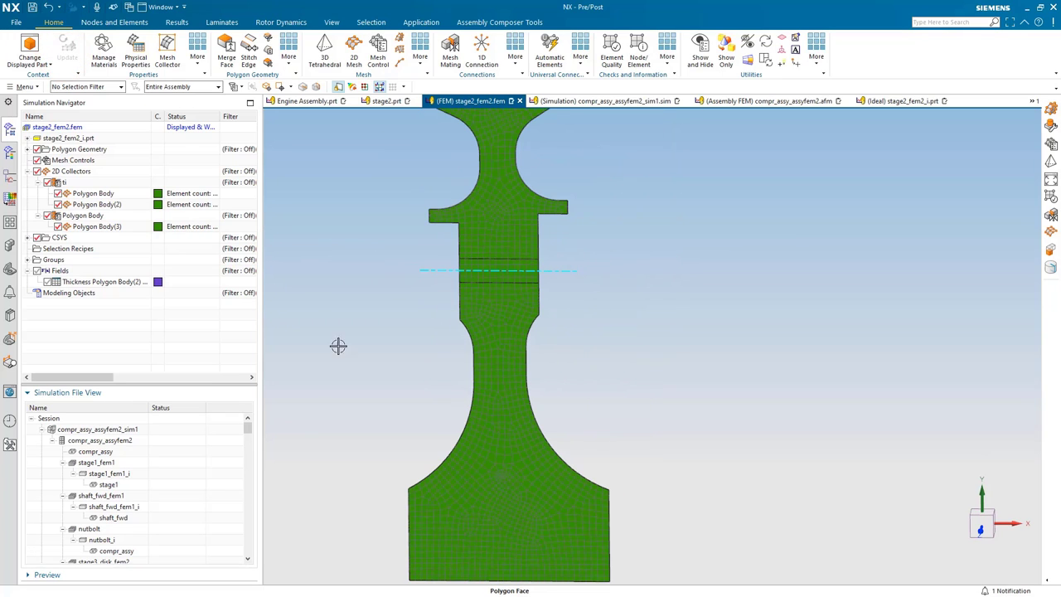
scroll(126, 489, down, 2)
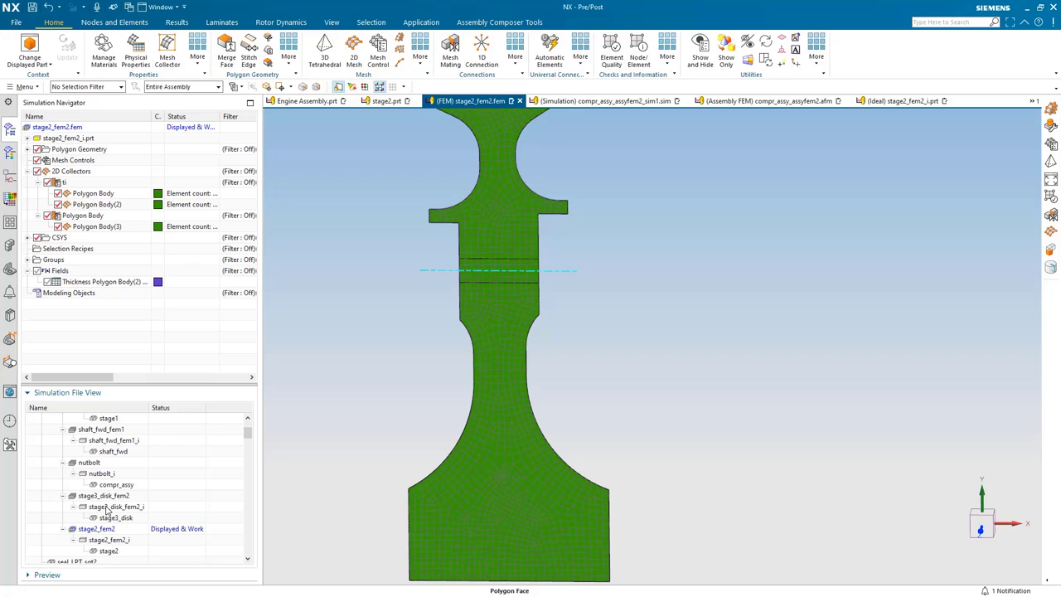
scroll(82, 433, up, 2)
double_click(76, 440)
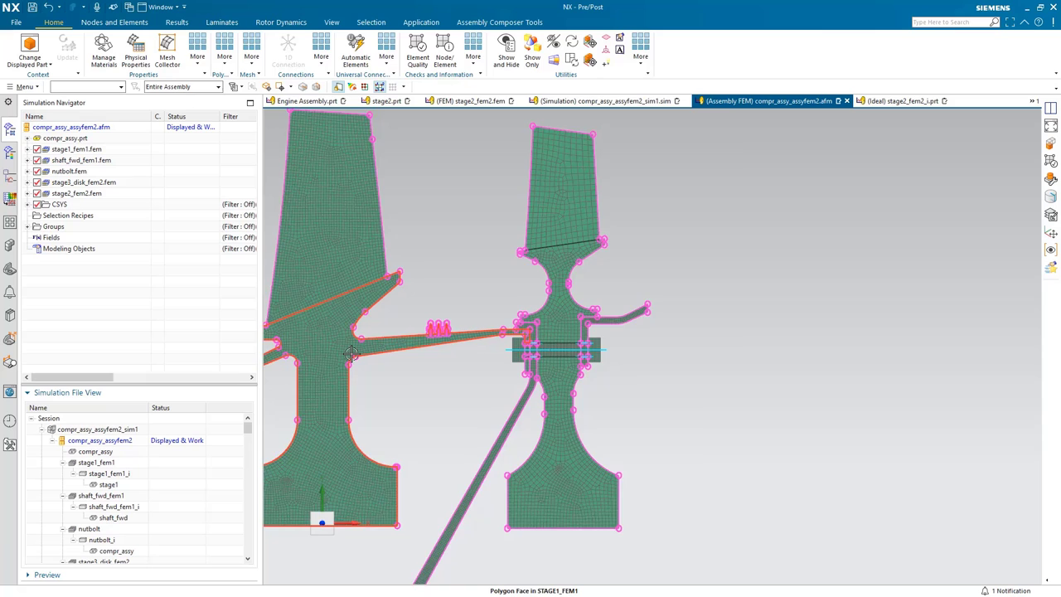
- Auto-resolve labels in the Assembly Label Manager, then make compr_assy_assyfem2_sim1 the work simulation
scroll(347, 355, up, 2)
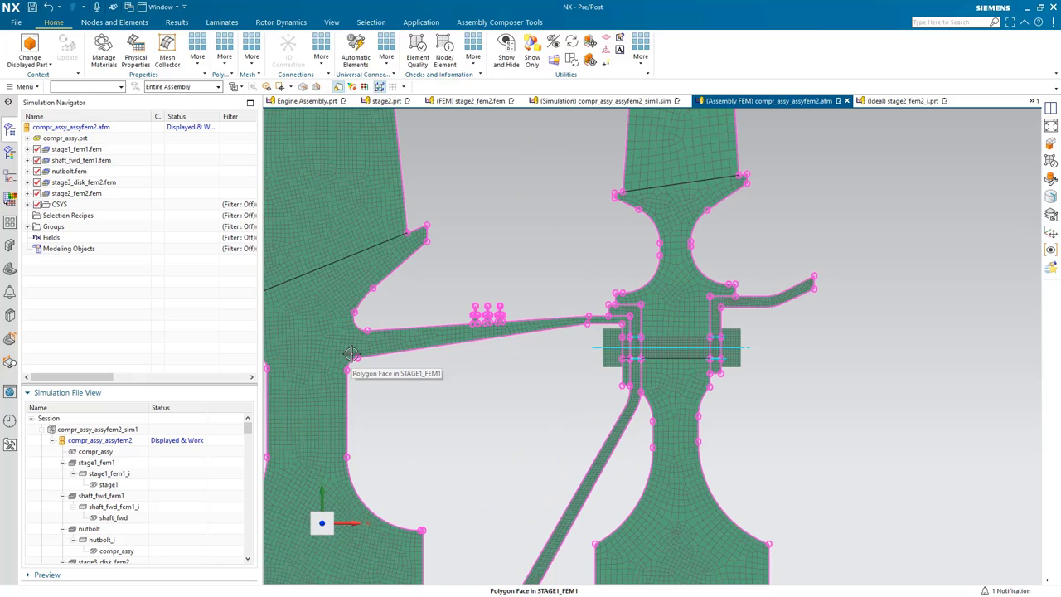
right_click(87, 129)
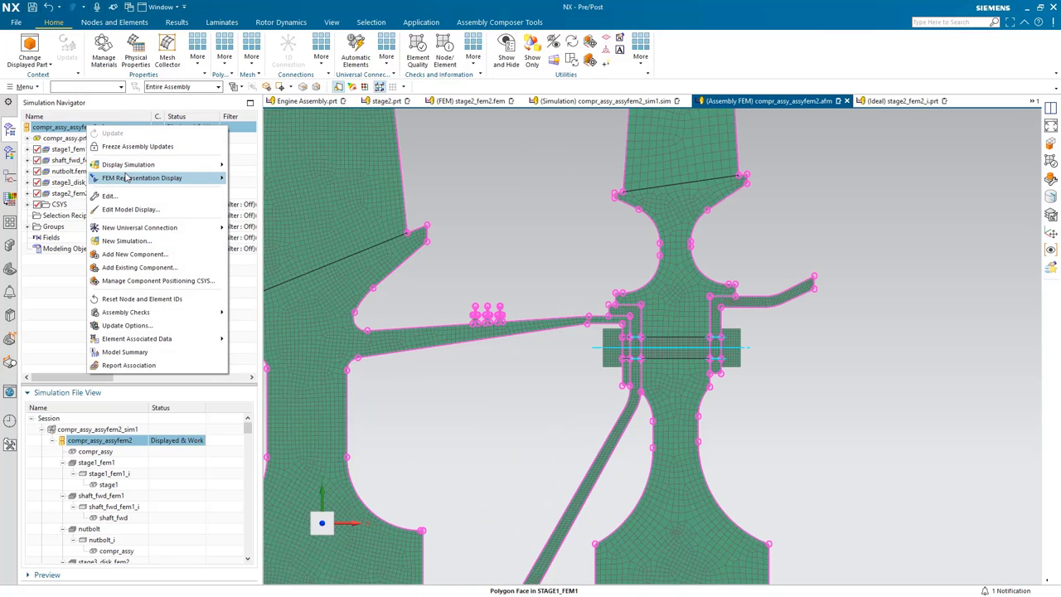
click(157, 313)
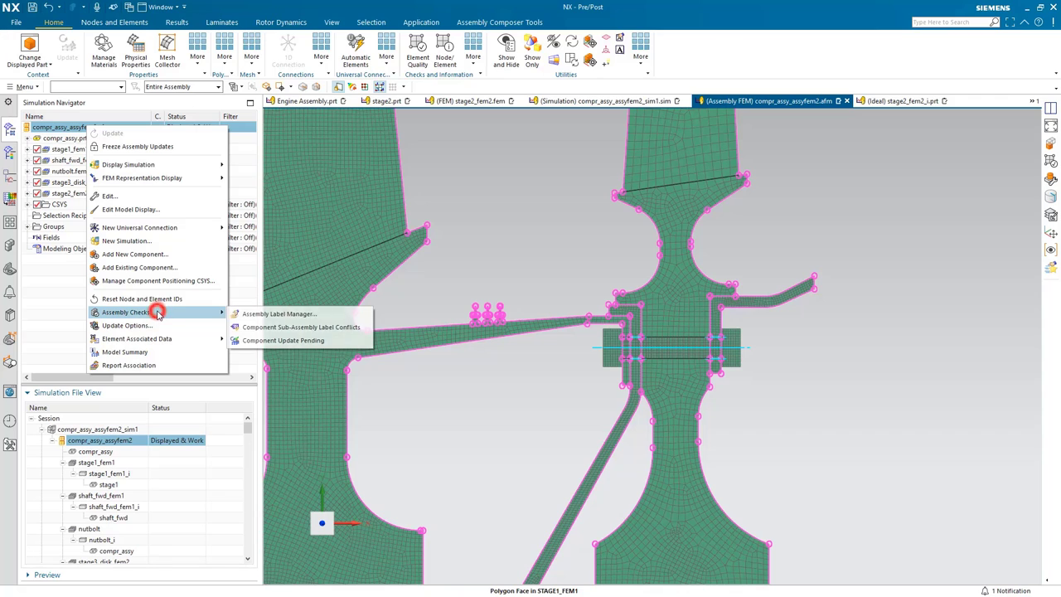
click(241, 313)
click(419, 147)
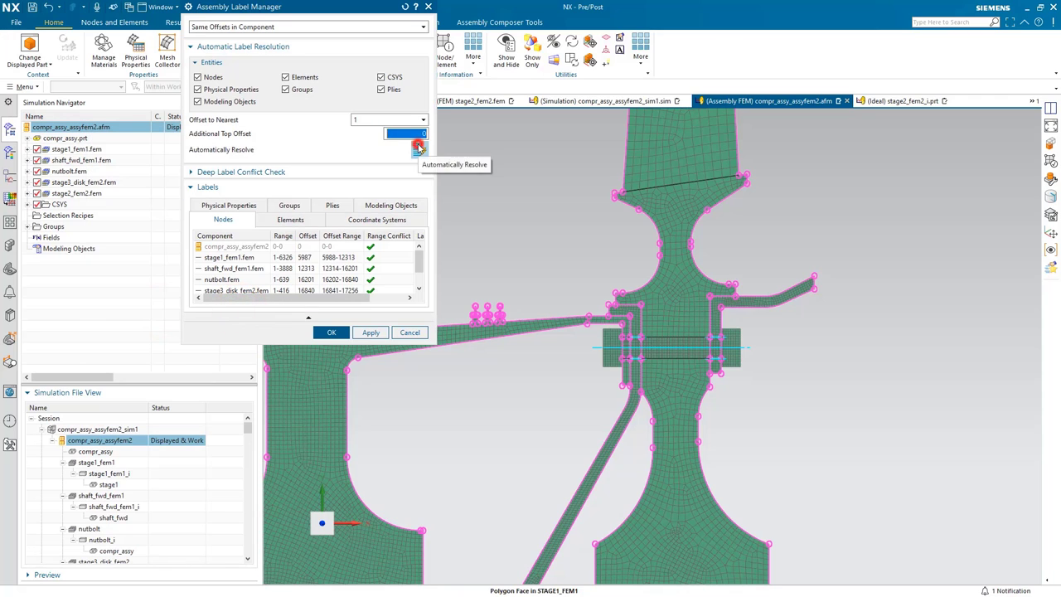
click(332, 332)
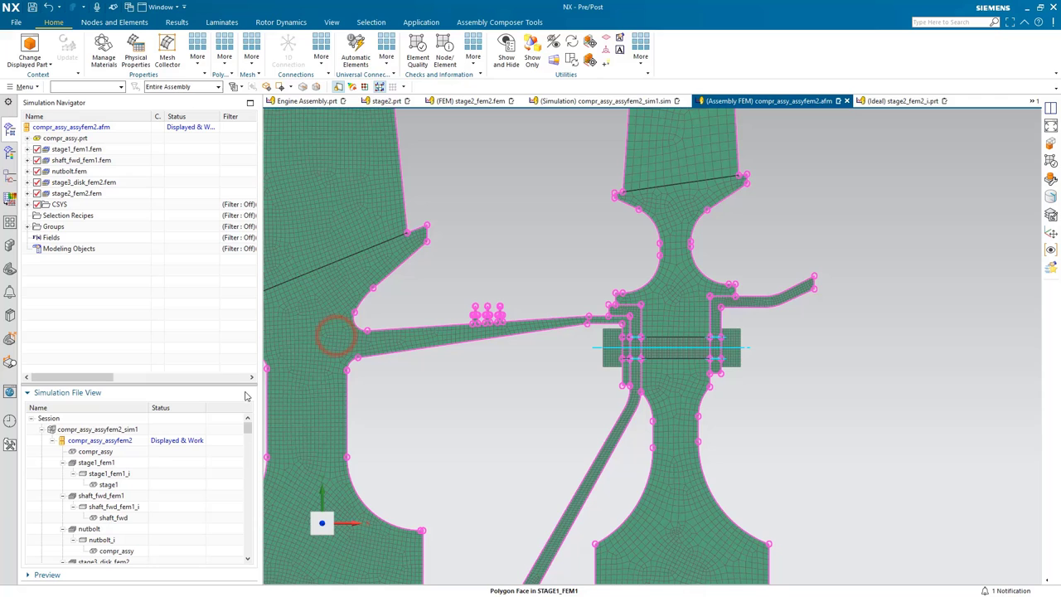
double_click(108, 430)
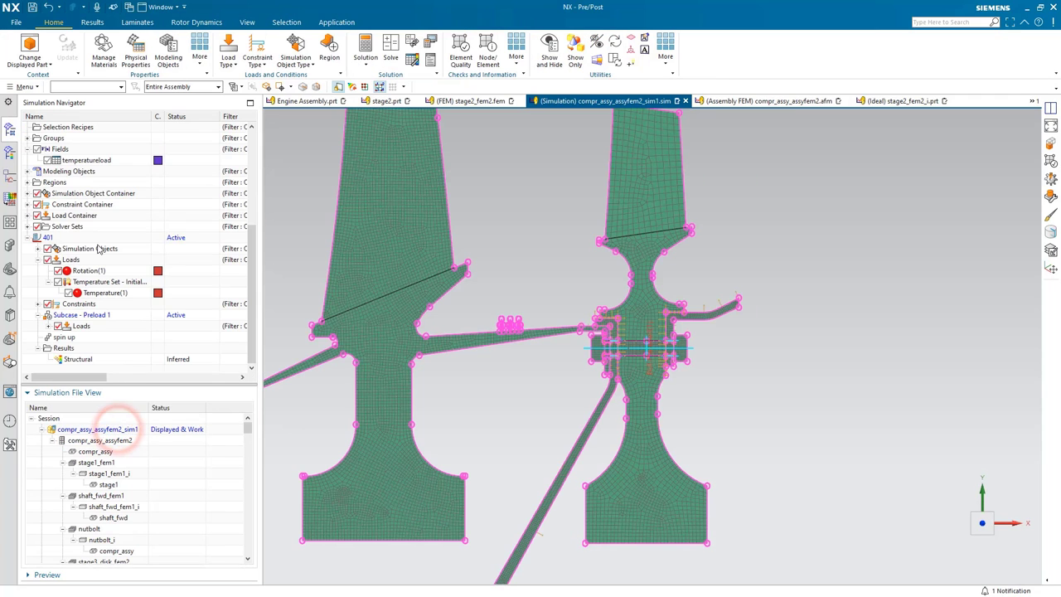
- Clone solution 401 and rename the copy to 401a
right_click(53, 239)
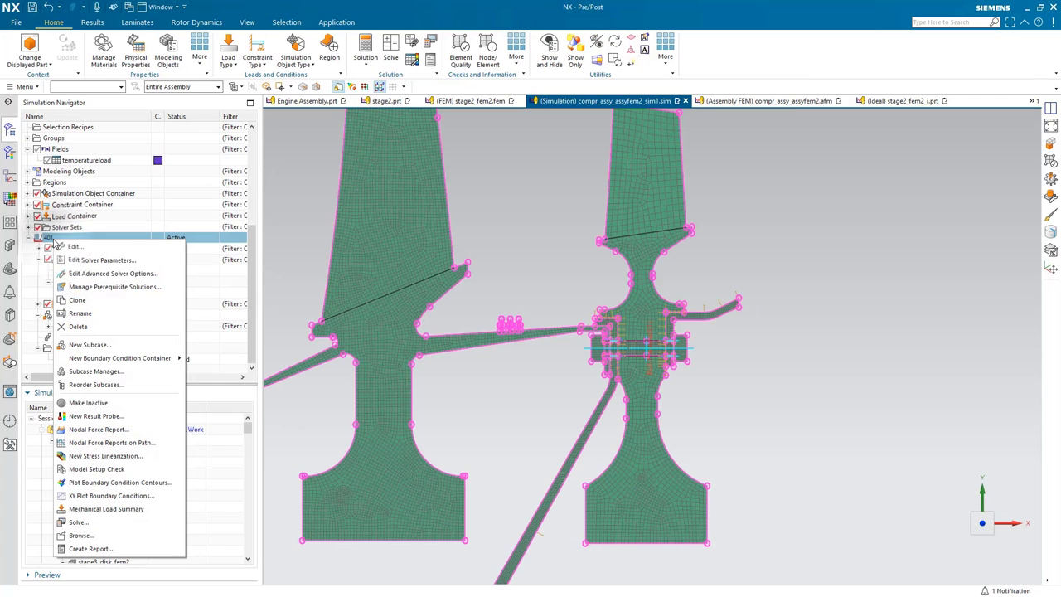
click(78, 304)
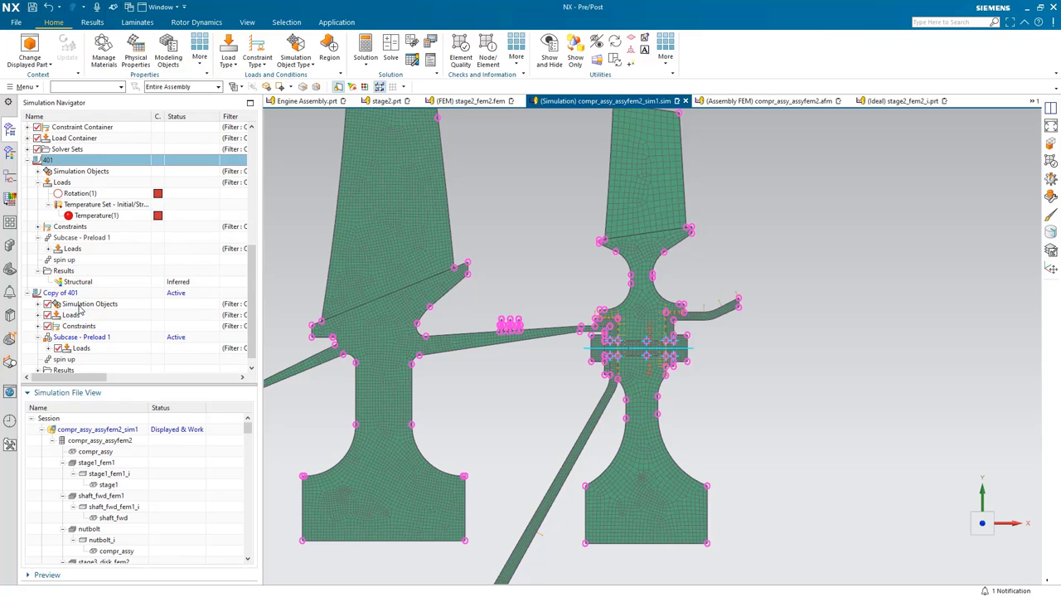
right_click(78, 296)
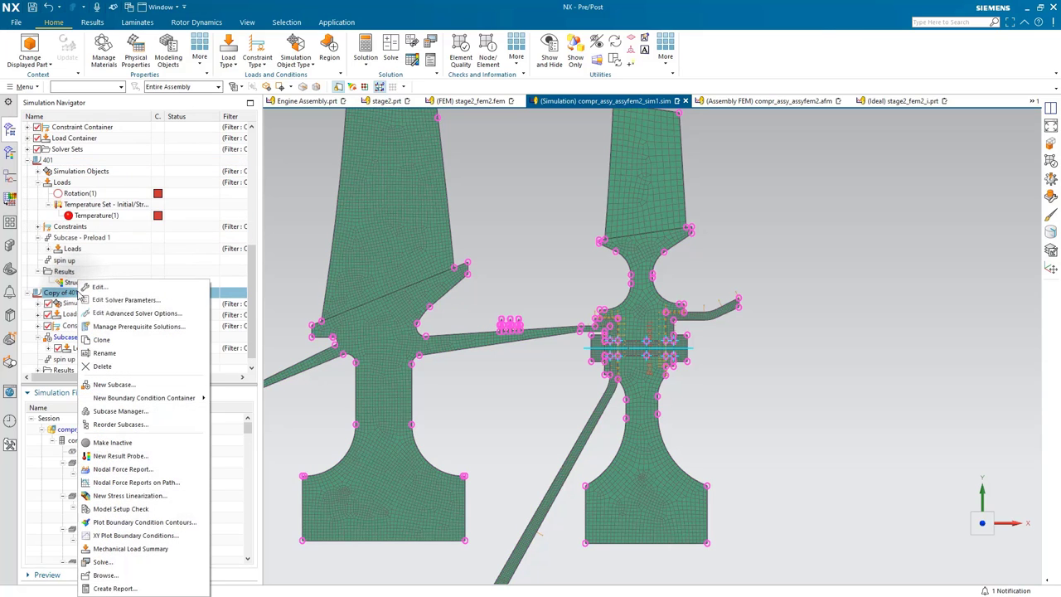
click(119, 354)
text(401a)
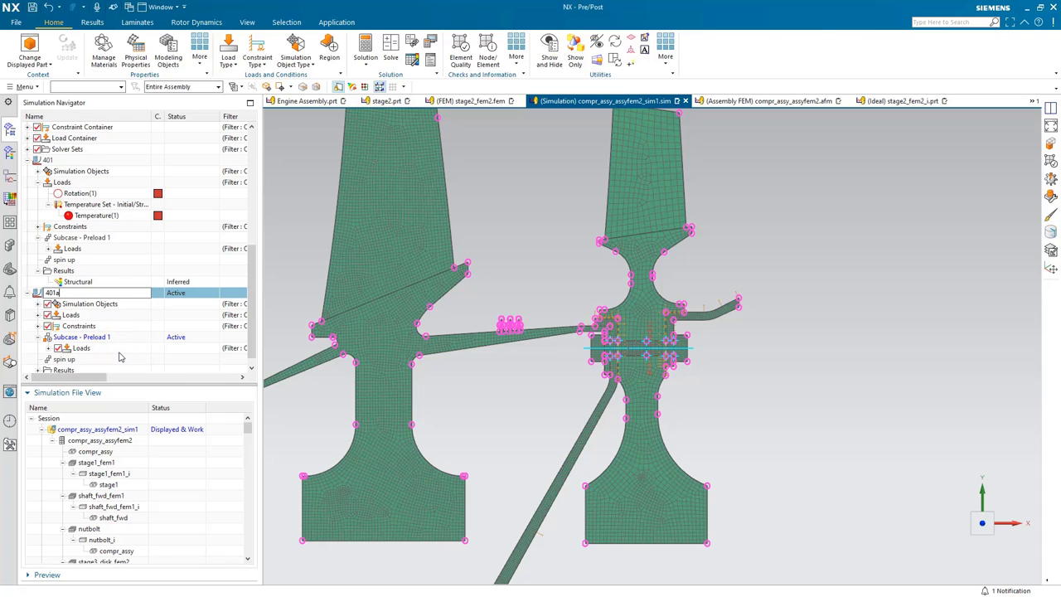
key(Return)
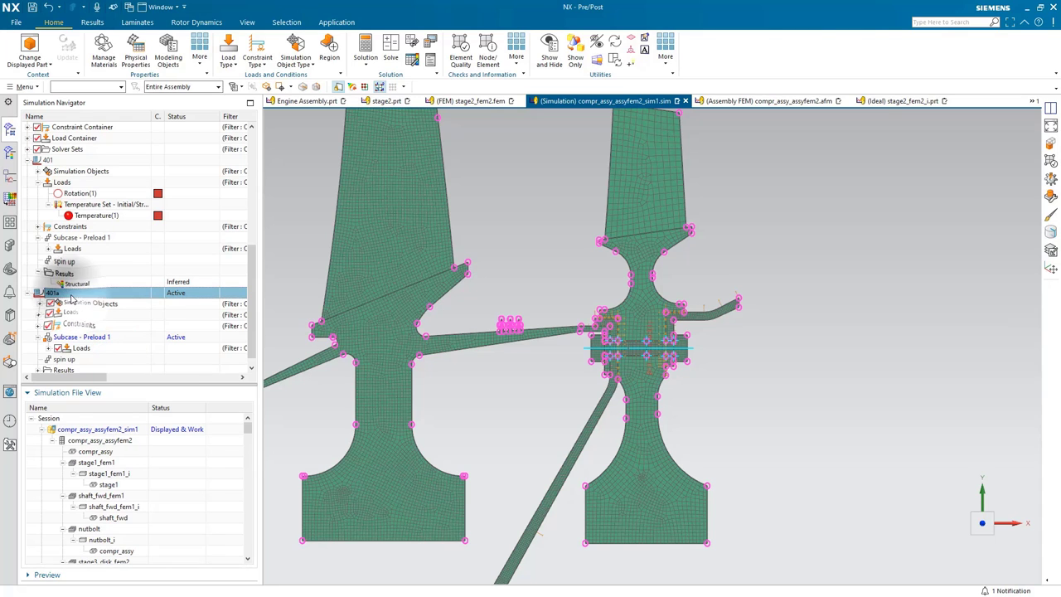
- Solve solution 401a and close the solution monitor
right_click(73, 293)
click(97, 561)
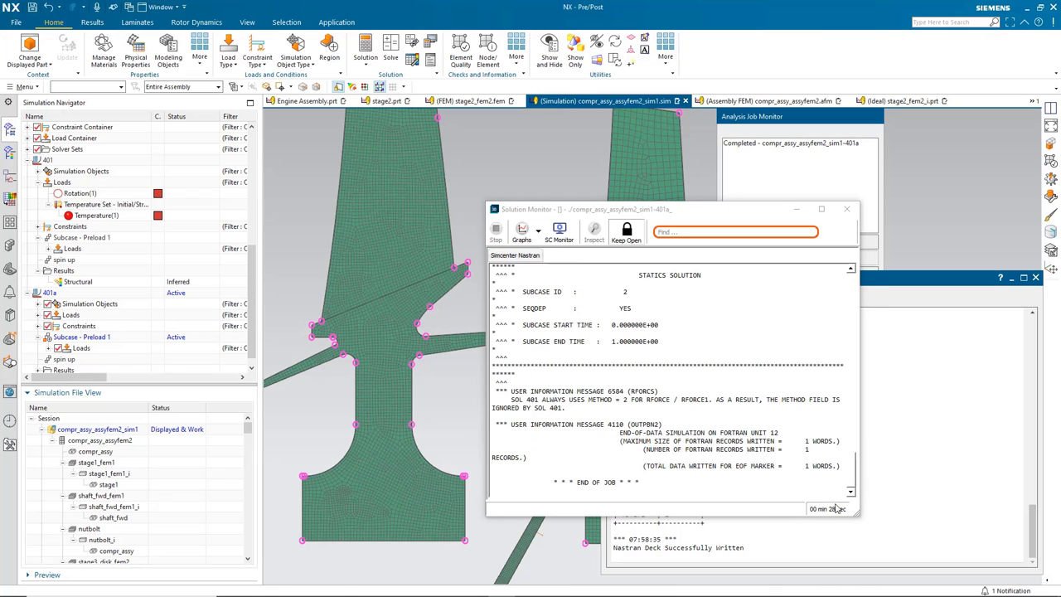
click(846, 209)
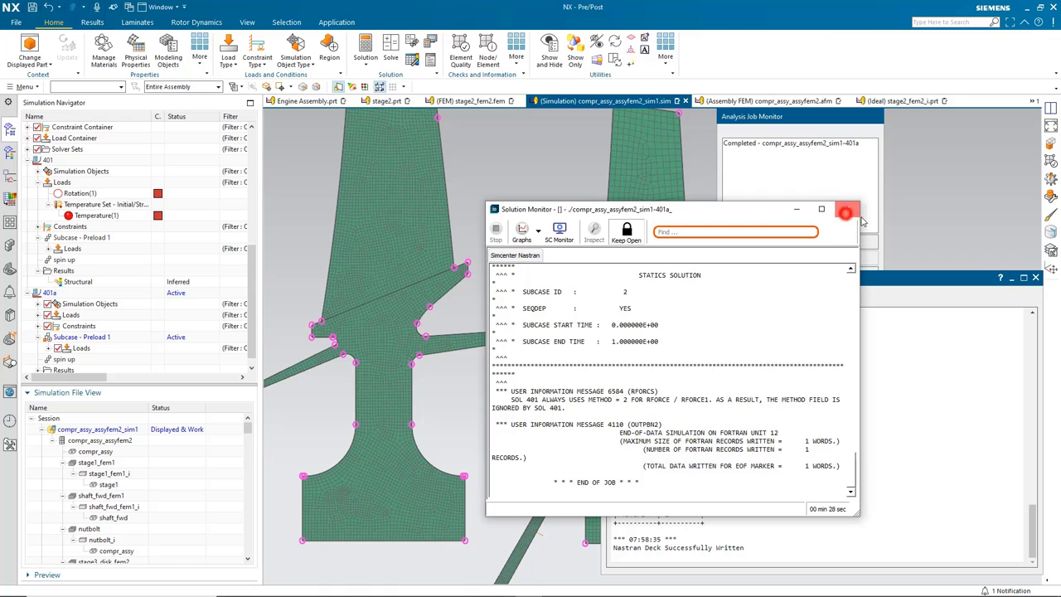
- Close the solver windows and plot von Mises stress for solution 401 spin up
click(1035, 277)
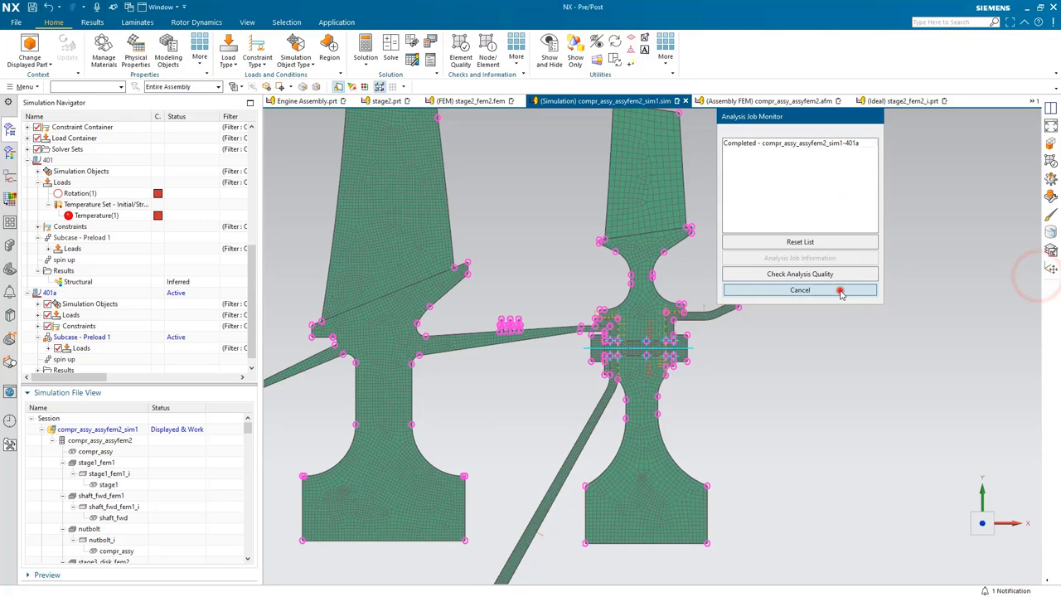
click(845, 290)
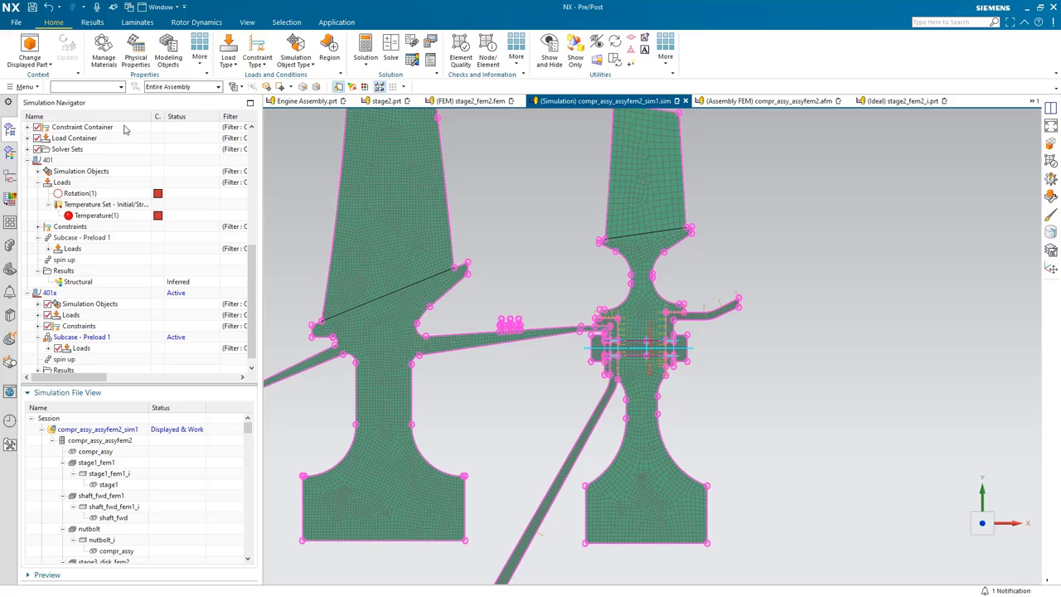
click(10, 222)
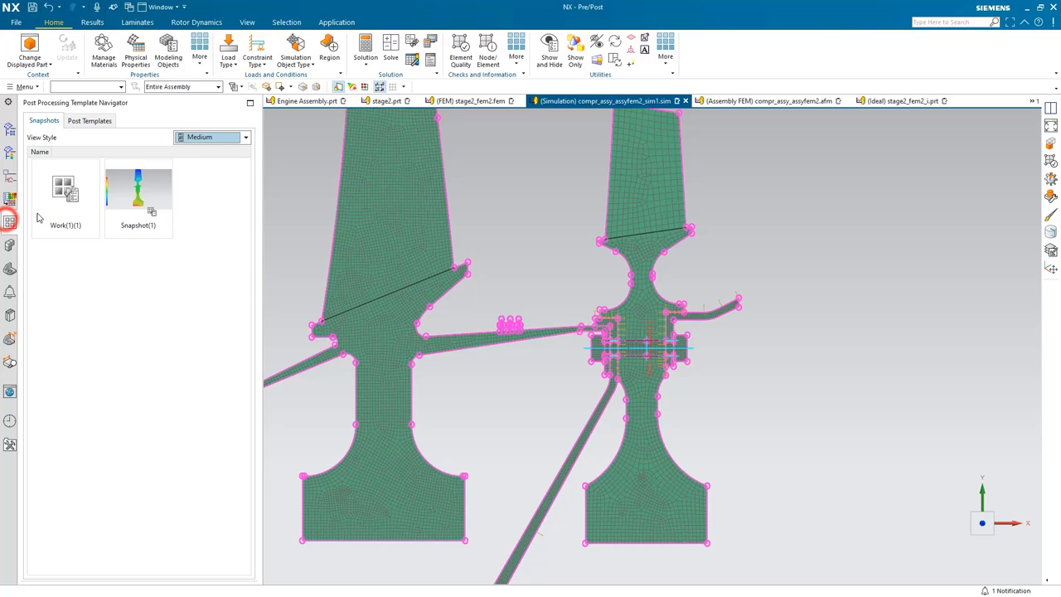
click(141, 195)
click(150, 192)
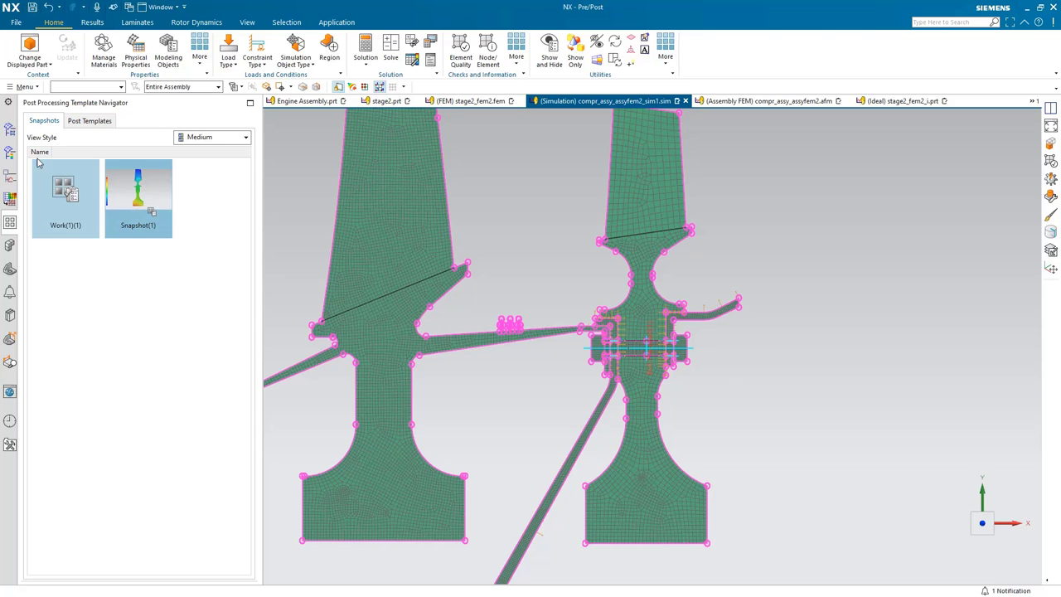
click(10, 136)
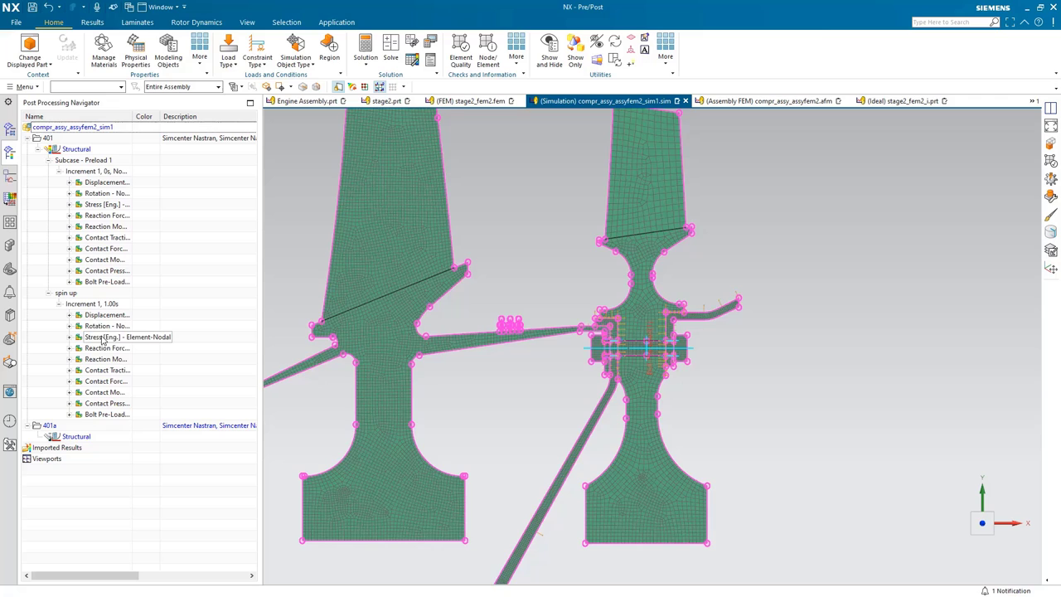
double_click(103, 338)
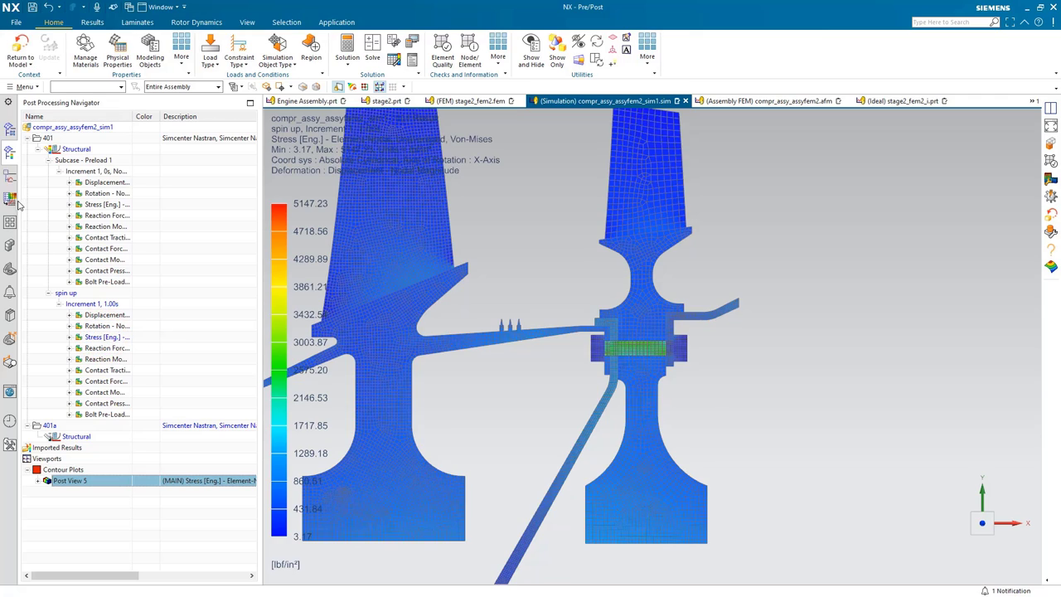
- Apply Snapshot(1) to restore the saved stage2 disk stress view
click(8, 224)
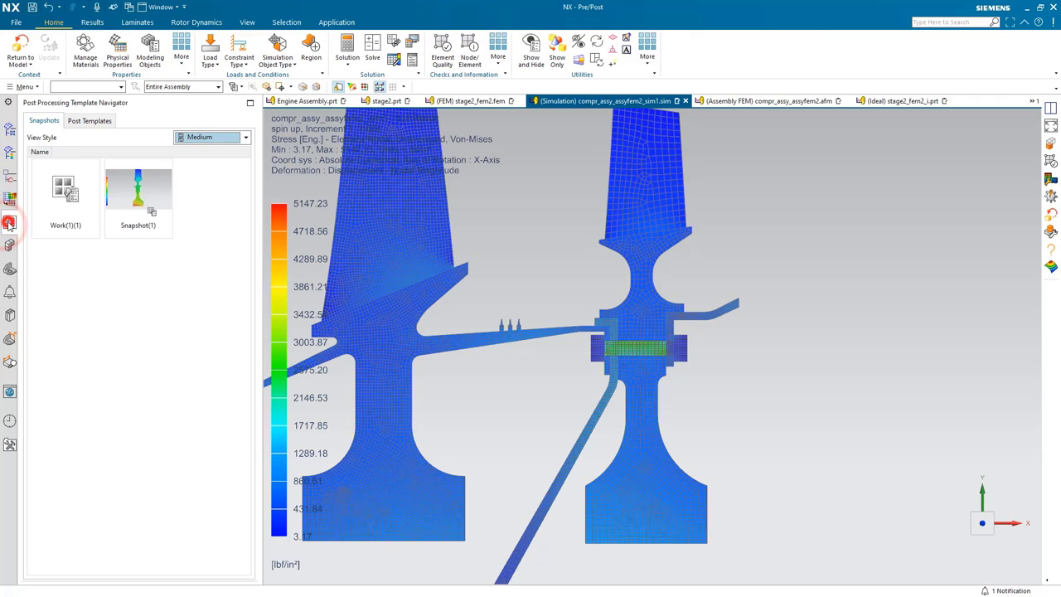
click(134, 199)
right_click(141, 202)
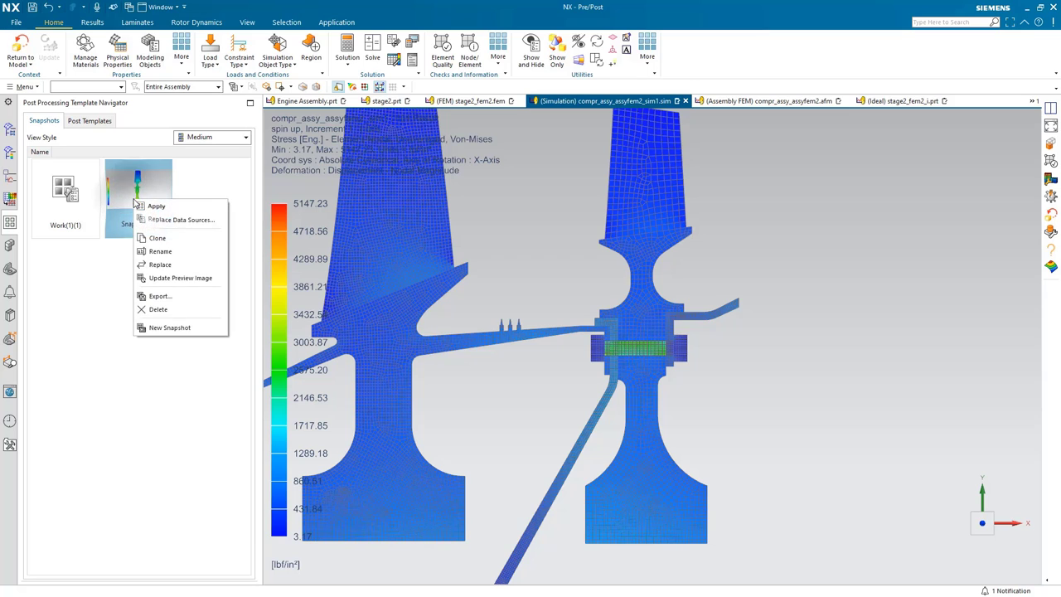
click(151, 209)
double_click(150, 210)
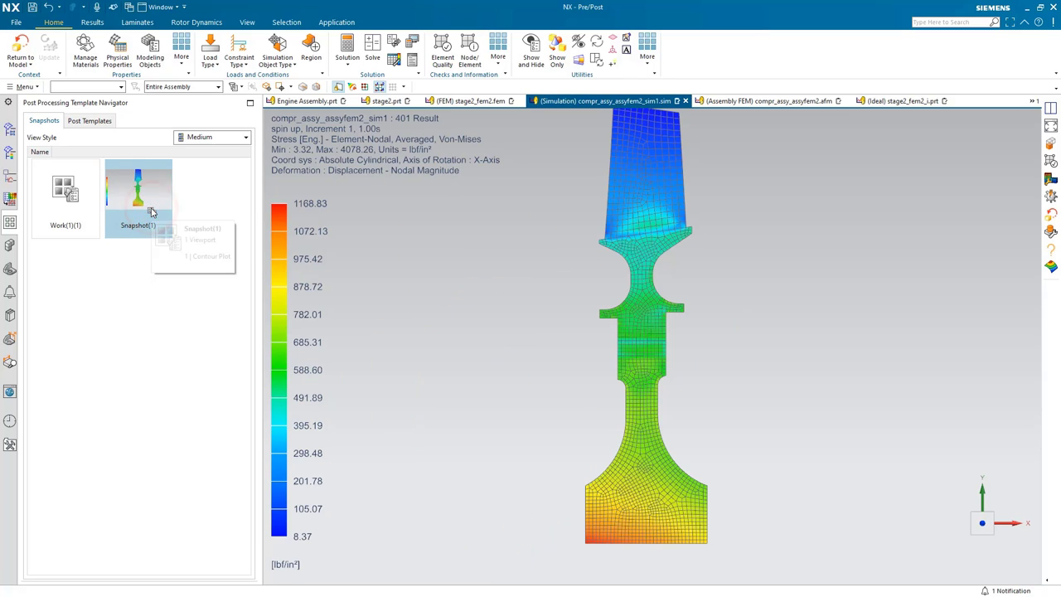
scroll(467, 440, down, 1)
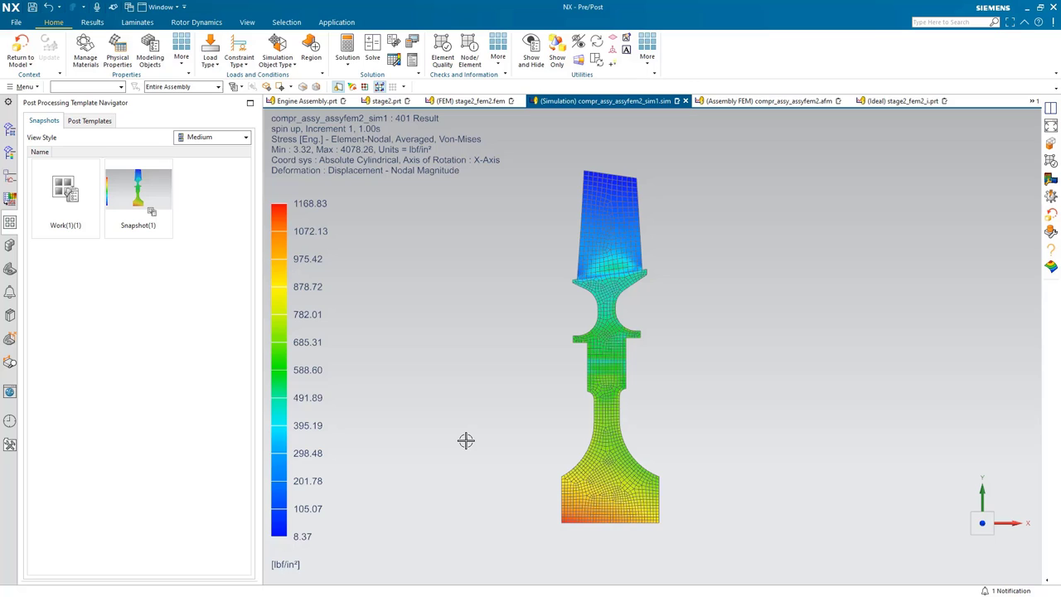
- Split the display into two side-by-side views
click(92, 21)
click(77, 65)
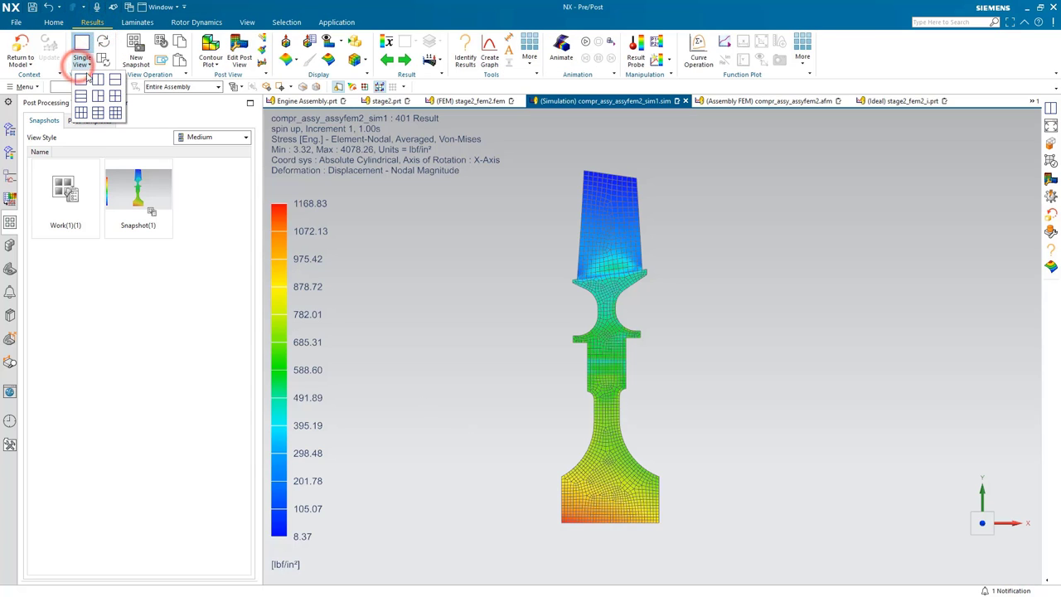
click(90, 81)
- Plot solution 401a spin-up stress in the right view and synchronize both views
click(10, 152)
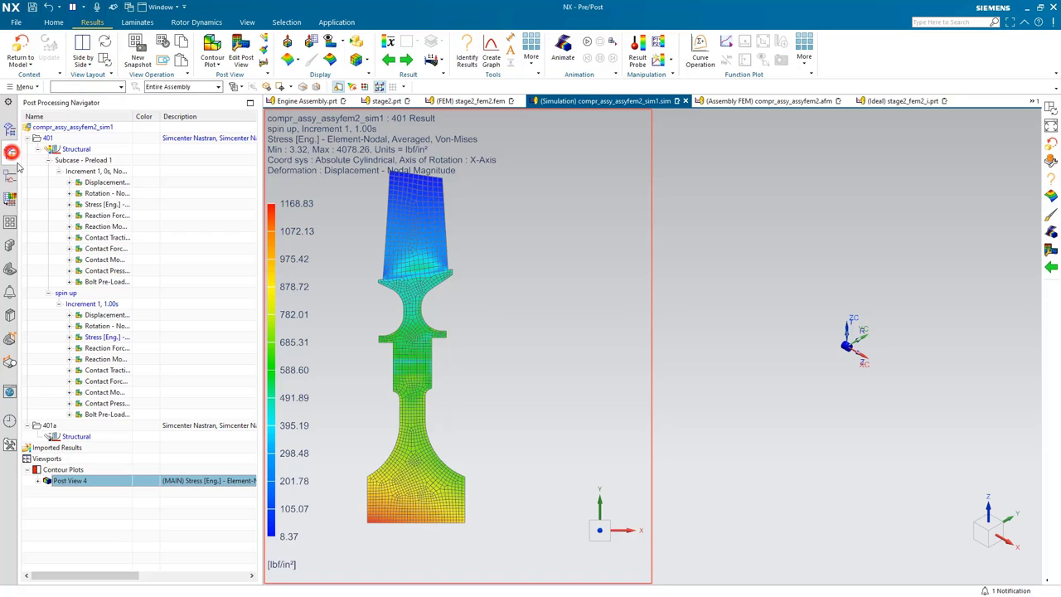
click(77, 436)
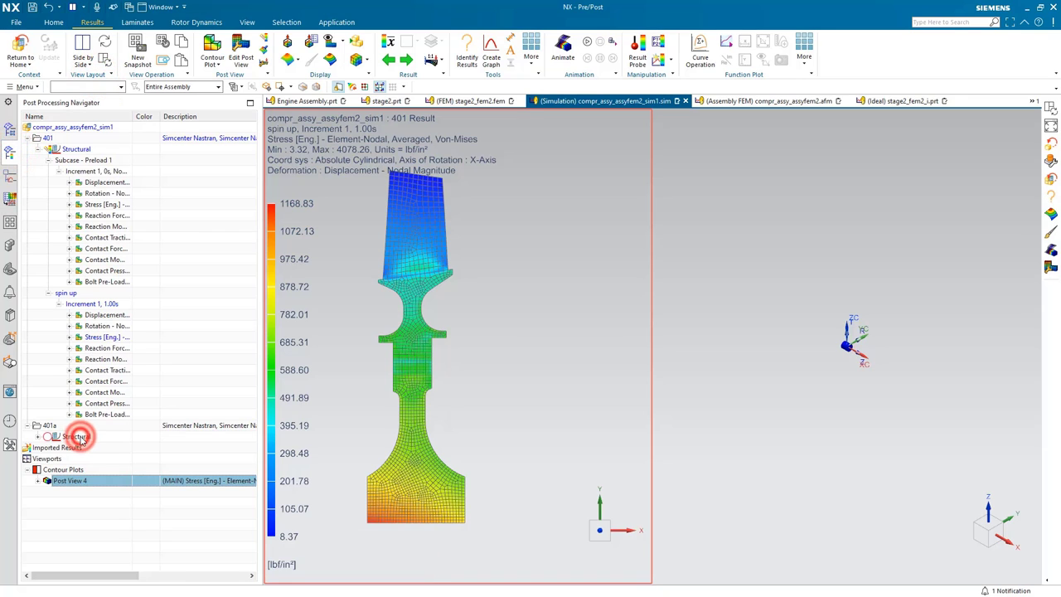
click(48, 437)
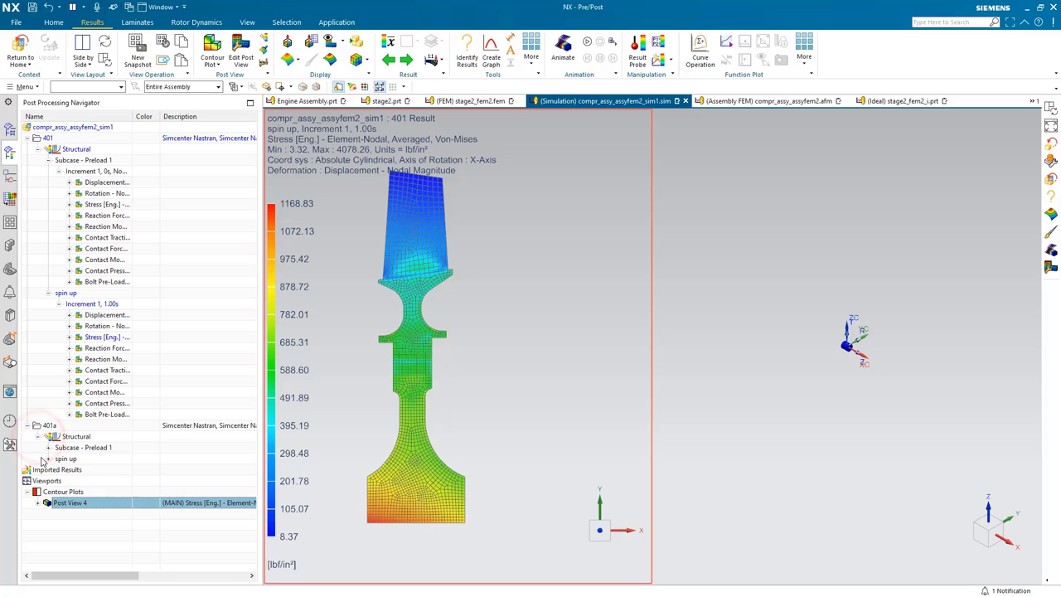
click(48, 458)
click(58, 469)
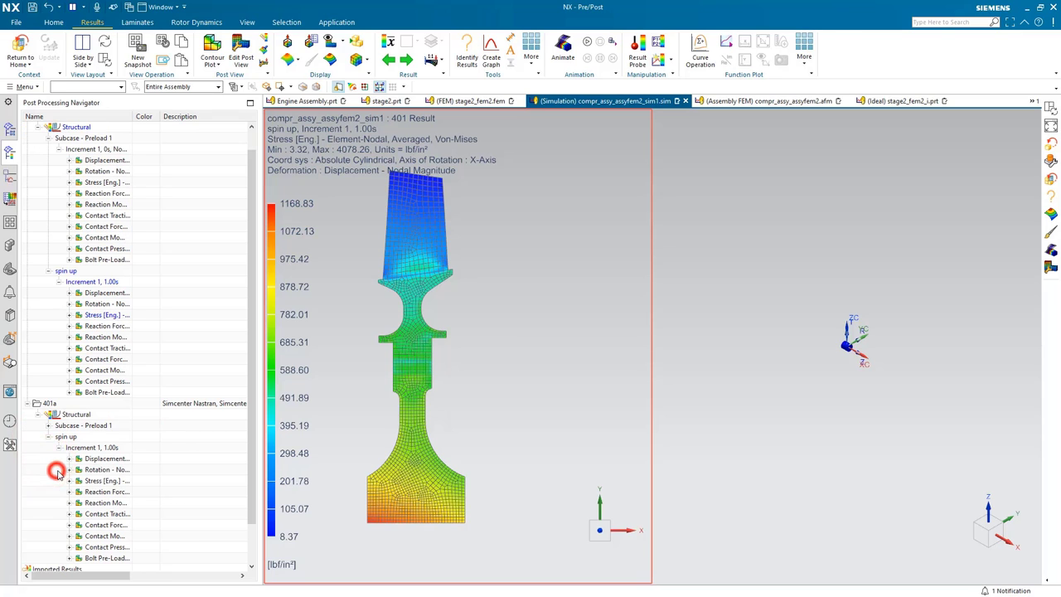
drag(94, 480, 774, 423)
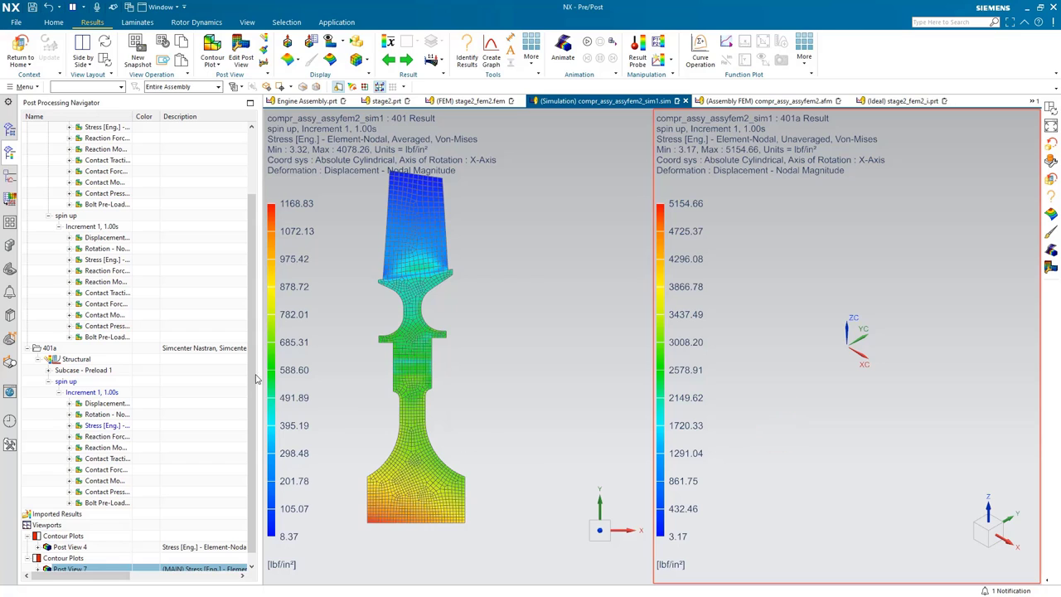
click(104, 60)
scroll(105, 470, down, 2)
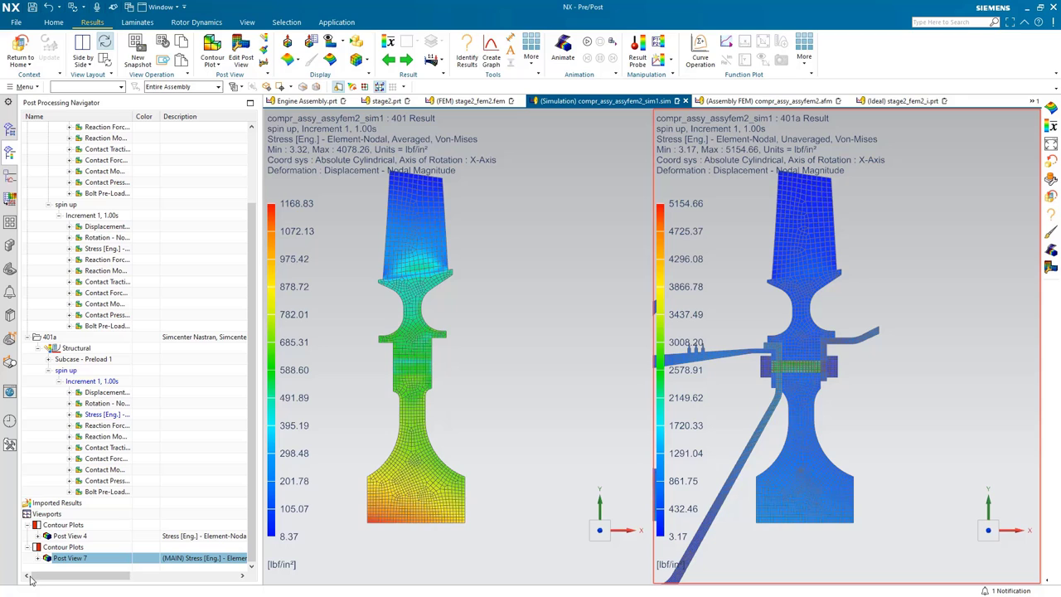
- Hide stage1_fem1, shaft_fwd_fem, nutbolt.fem and stage3_disk_fem under Post View 7
click(37, 558)
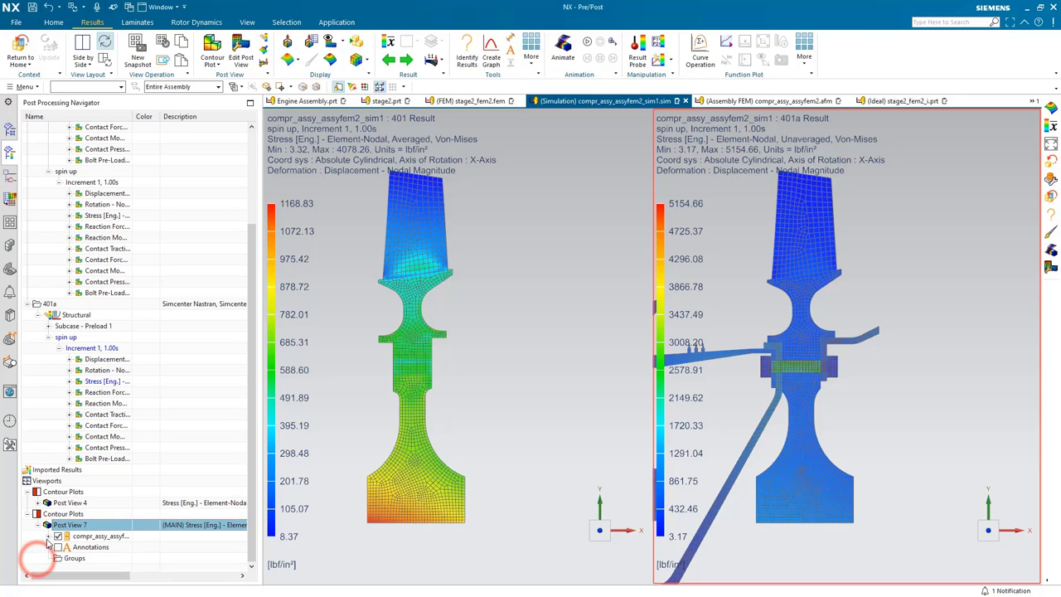
click(48, 535)
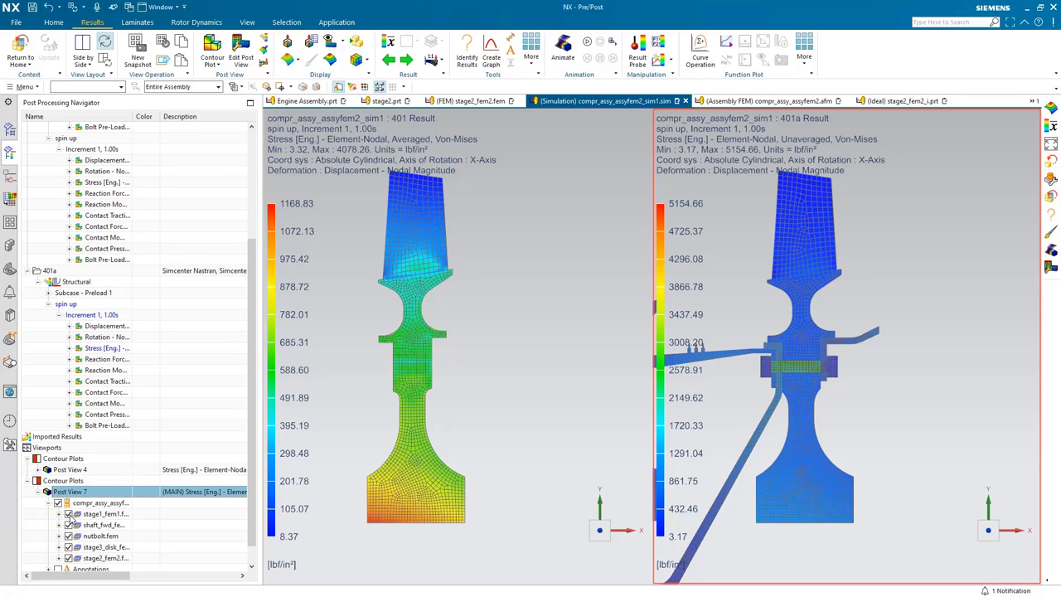
click(68, 514)
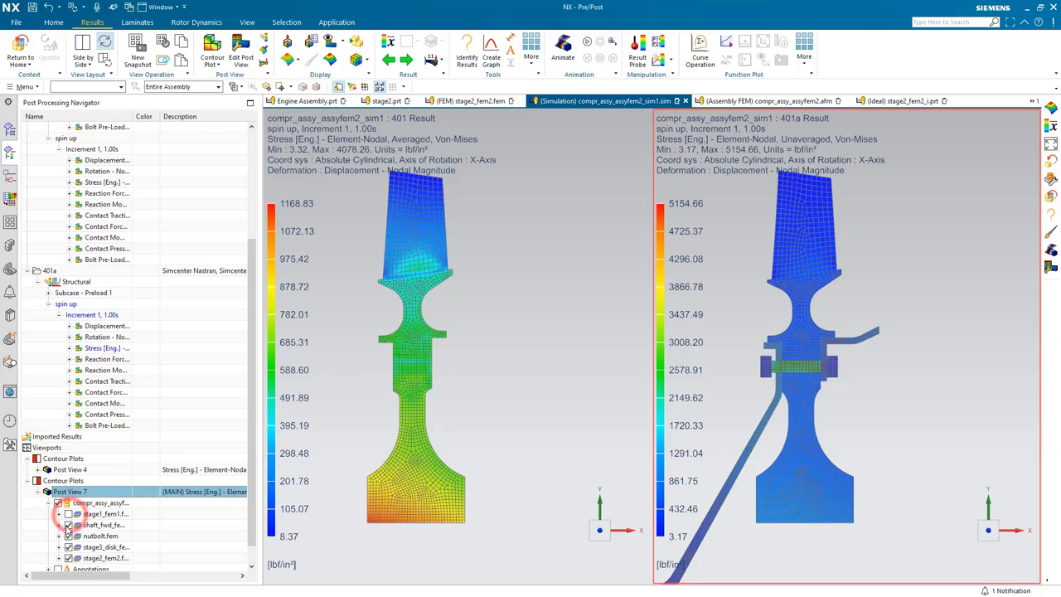
click(69, 524)
click(69, 535)
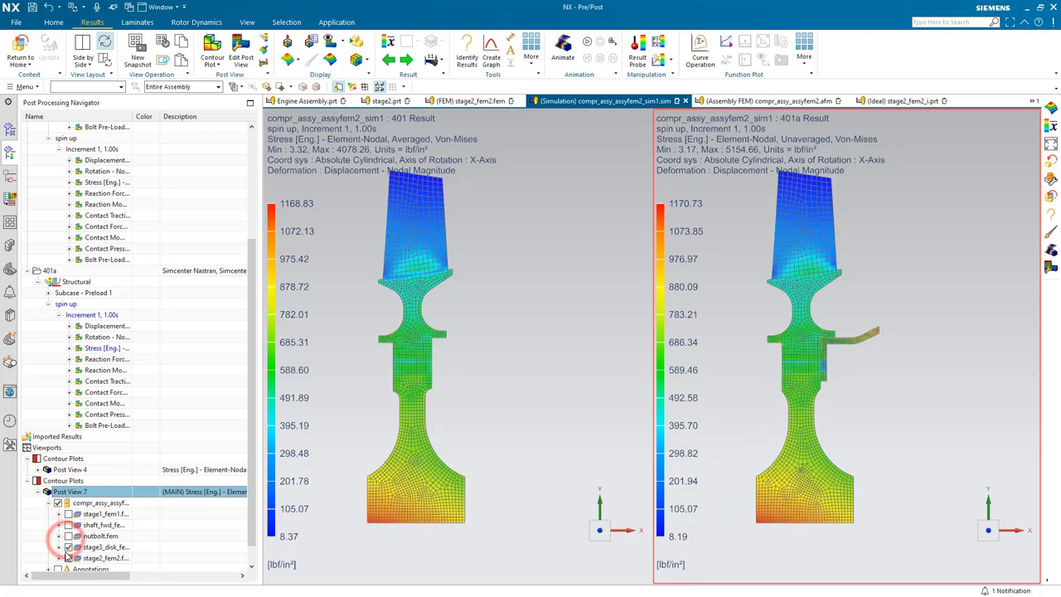
click(69, 547)
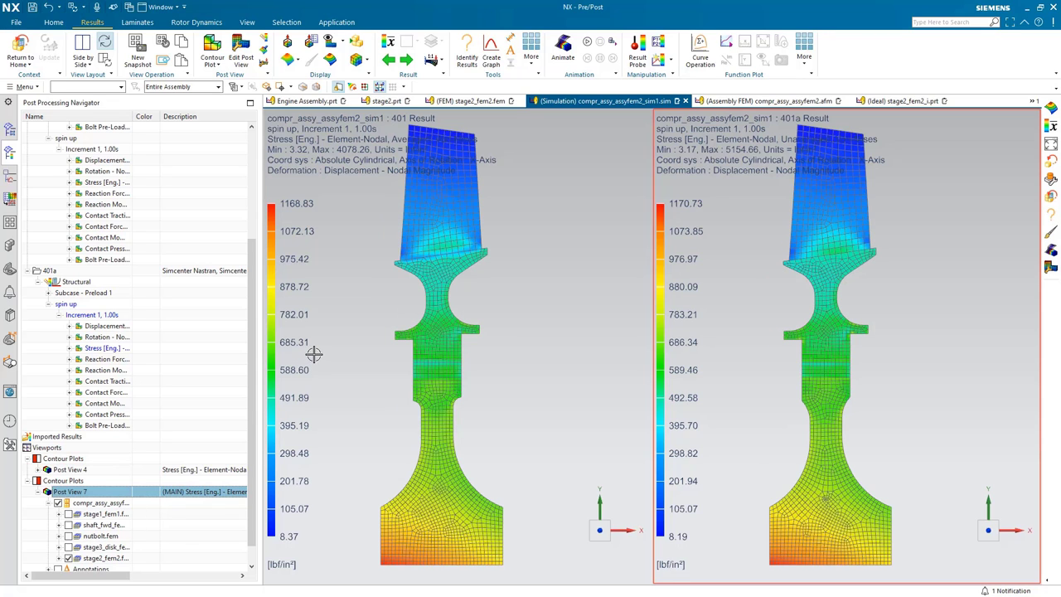
- Zoom in on the blade fillet and start a new annotation in the right view
scroll(315, 354, up, 1)
scroll(438, 398, up, 1)
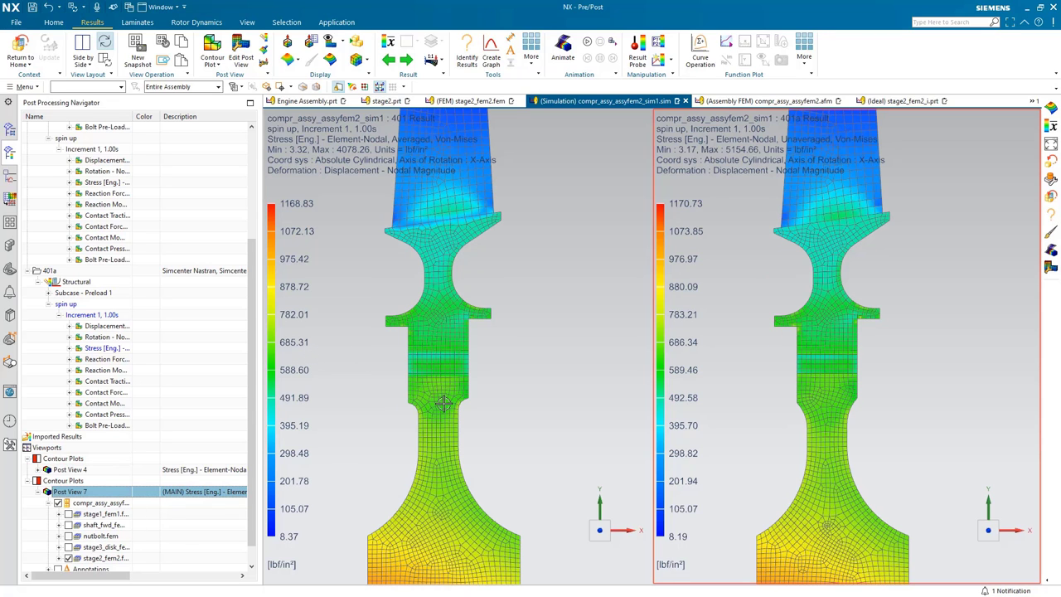
scroll(443, 404, down, 1)
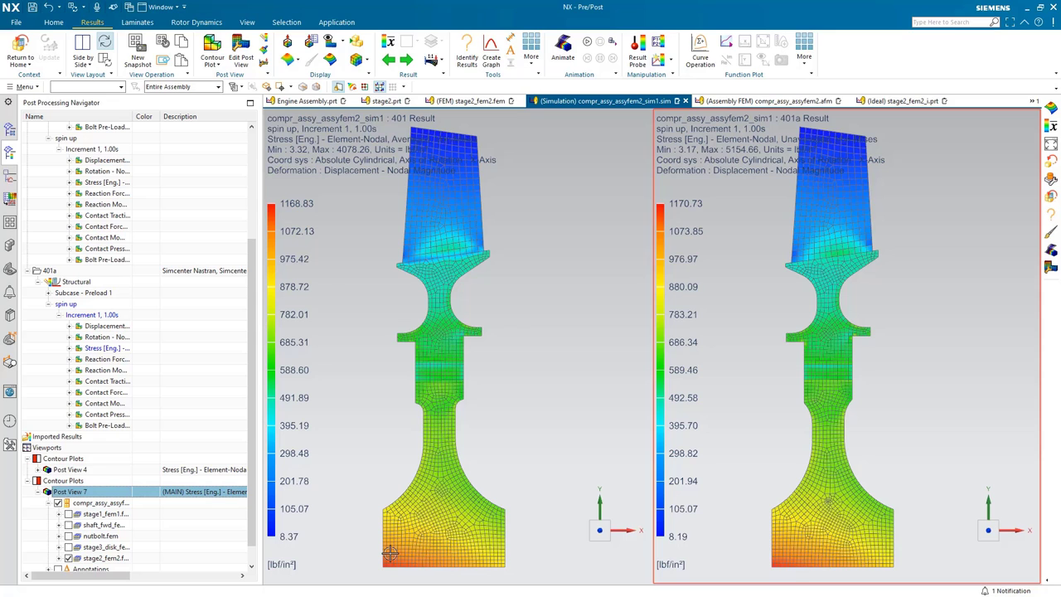
scroll(460, 407, up, 2)
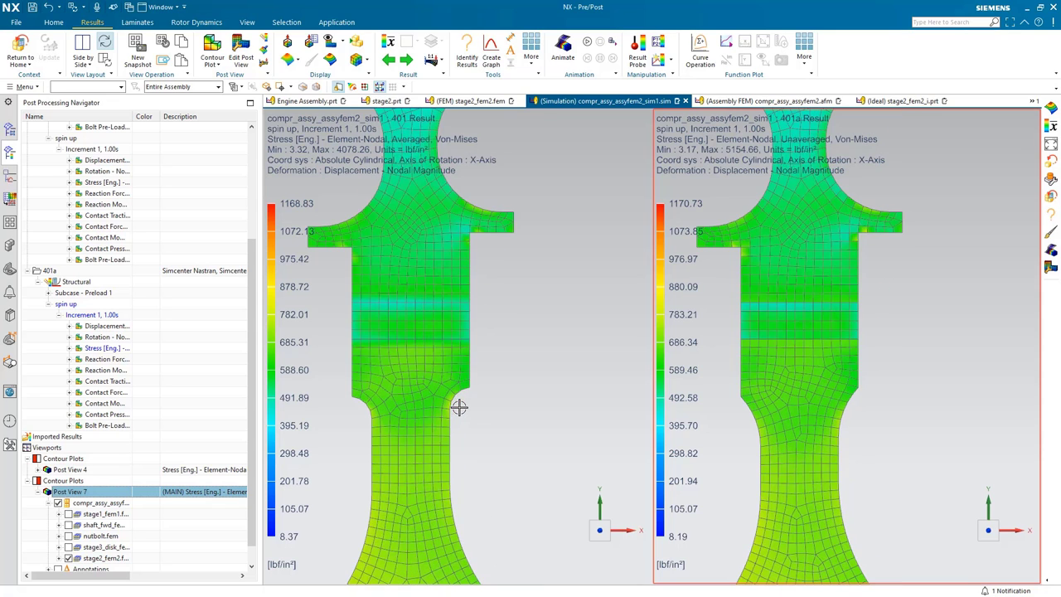
scroll(459, 407, up, 3)
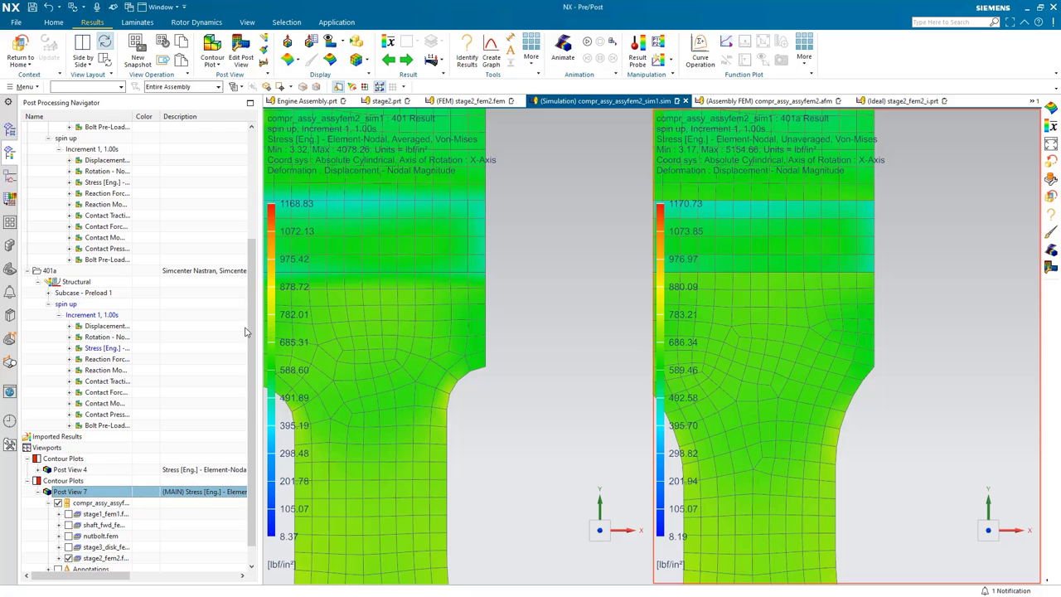
scroll(172, 392, down, 1)
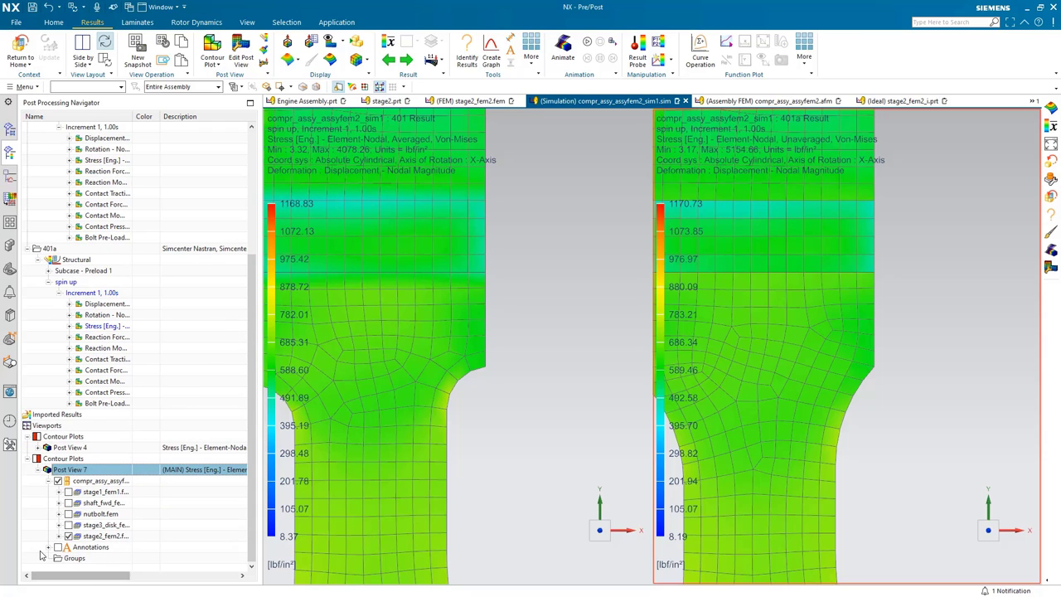
right_click(86, 548)
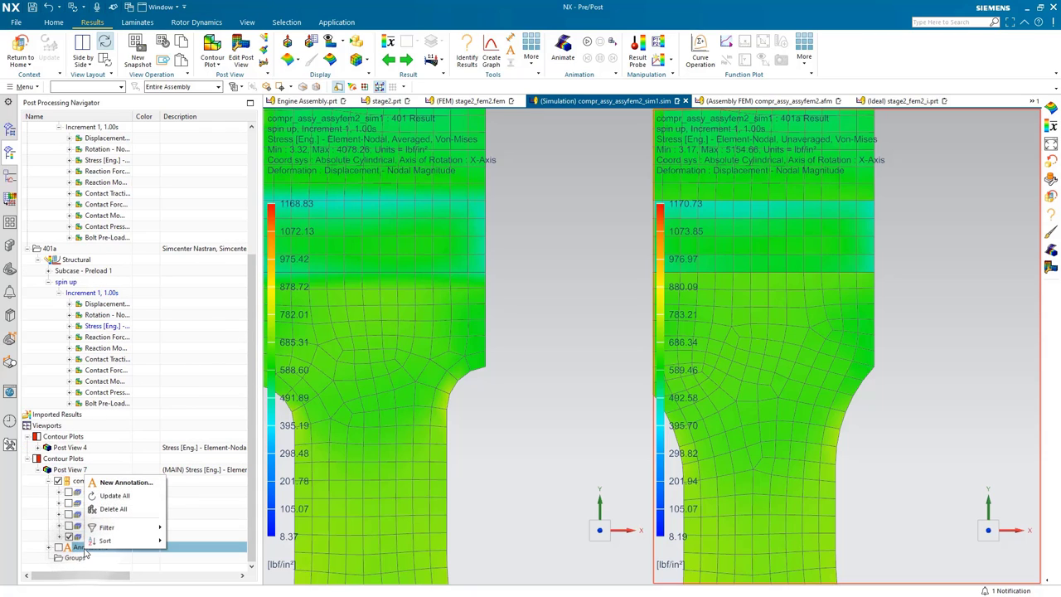
click(122, 482)
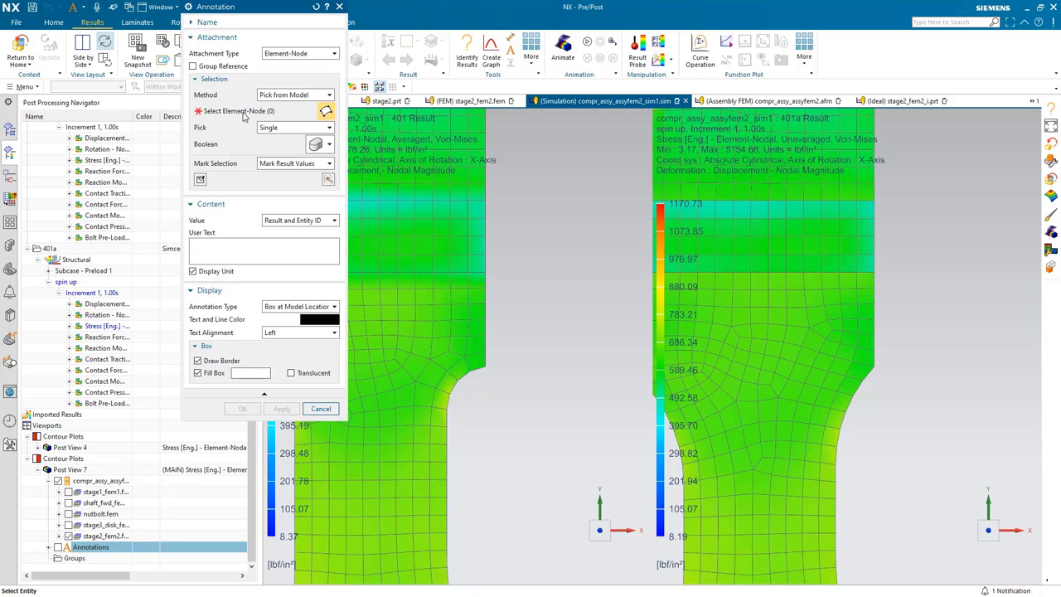
- Cancel the annotation and switch Post View 7 to averaged von Mises stress (max 4084.36)
click(242, 116)
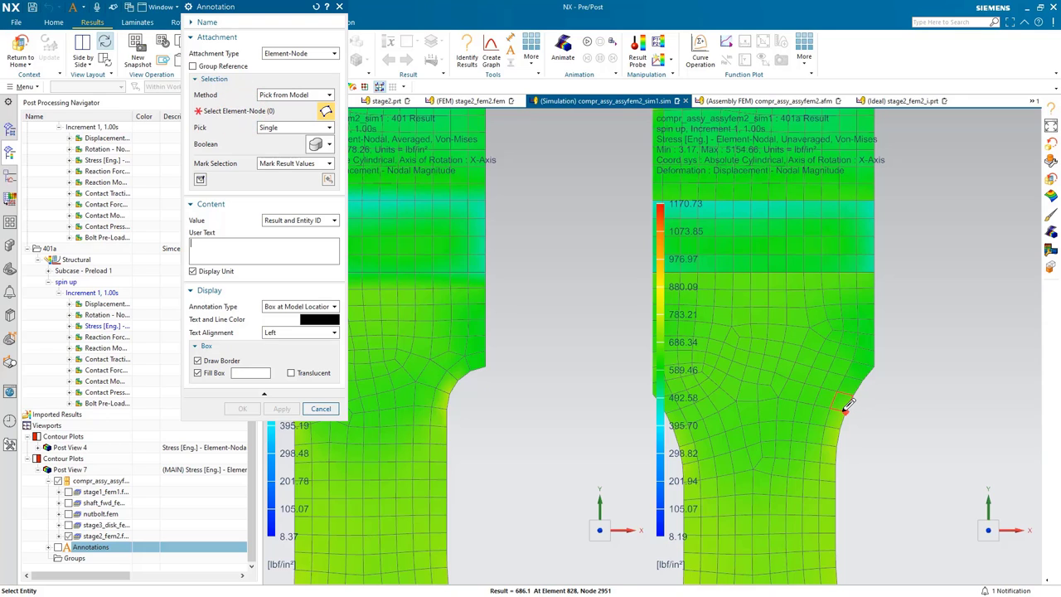
click(331, 411)
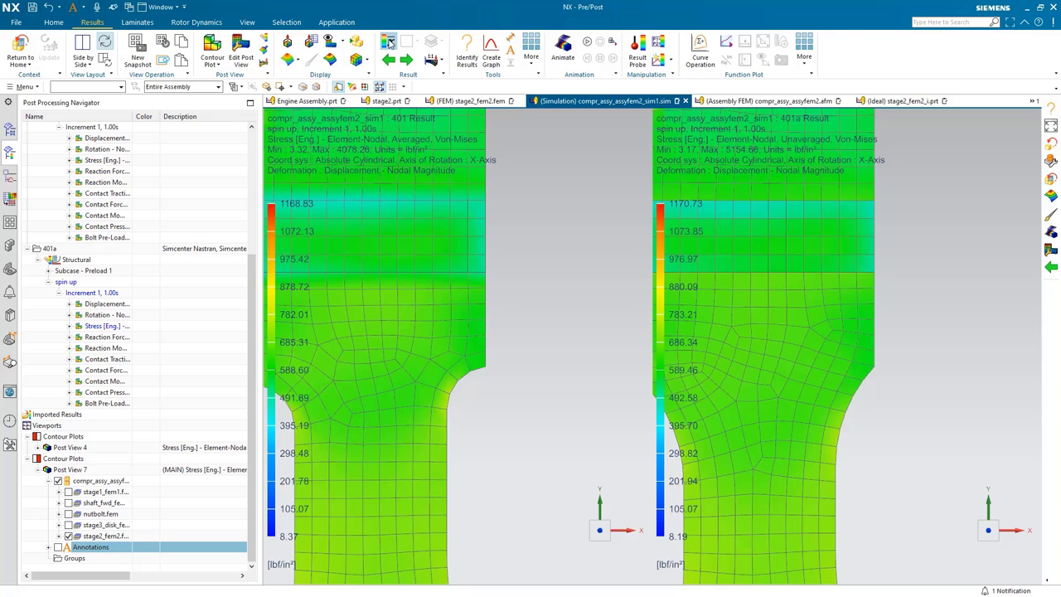
click(78, 470)
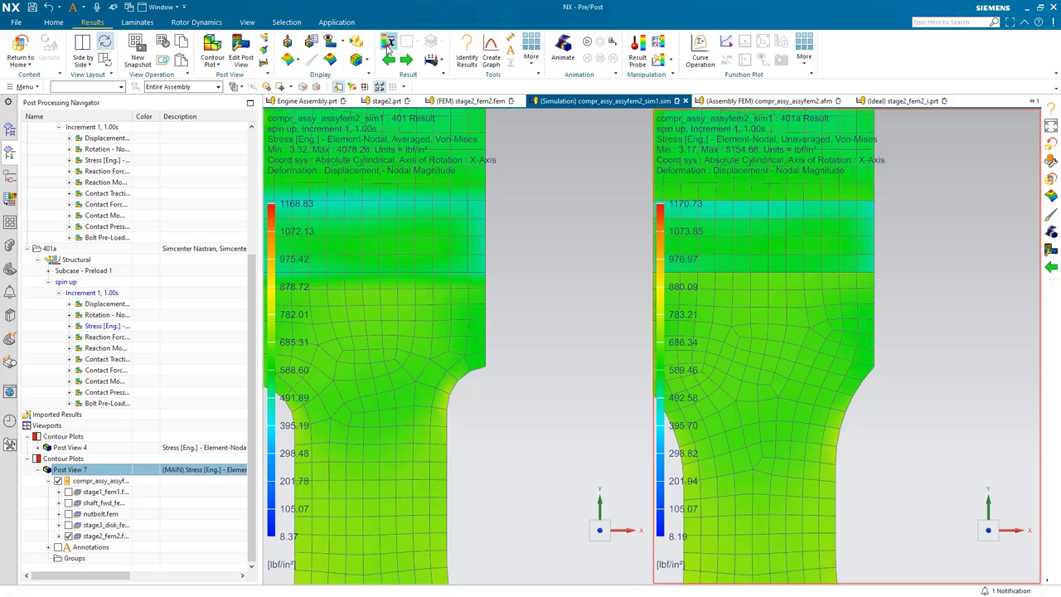
click(389, 43)
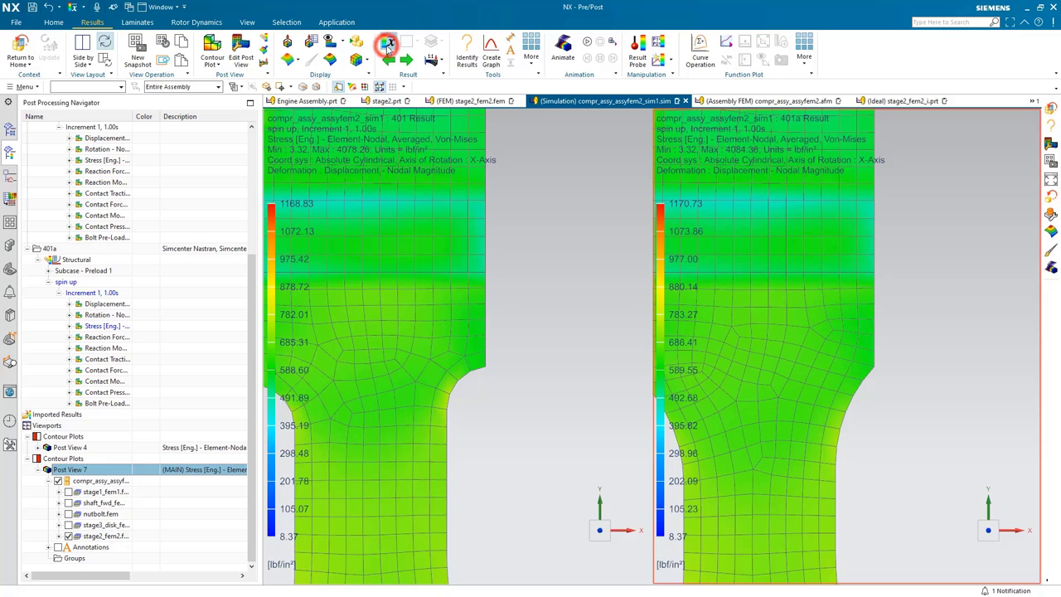
- Annotate fillet node 2953 (745.92 lbf/in²) in the right view and drag its label outward
right_click(103, 547)
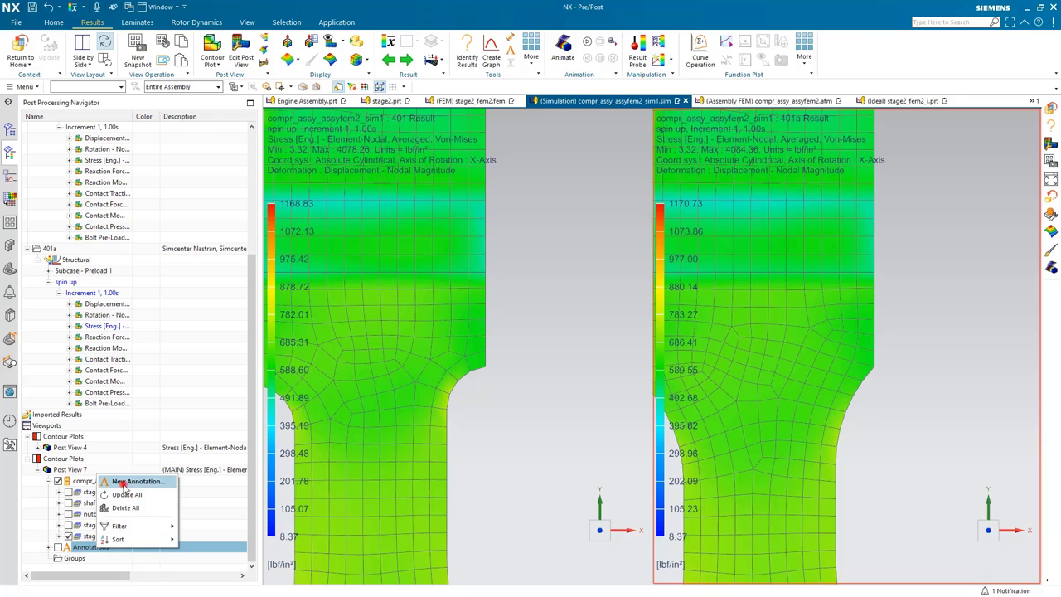
click(128, 481)
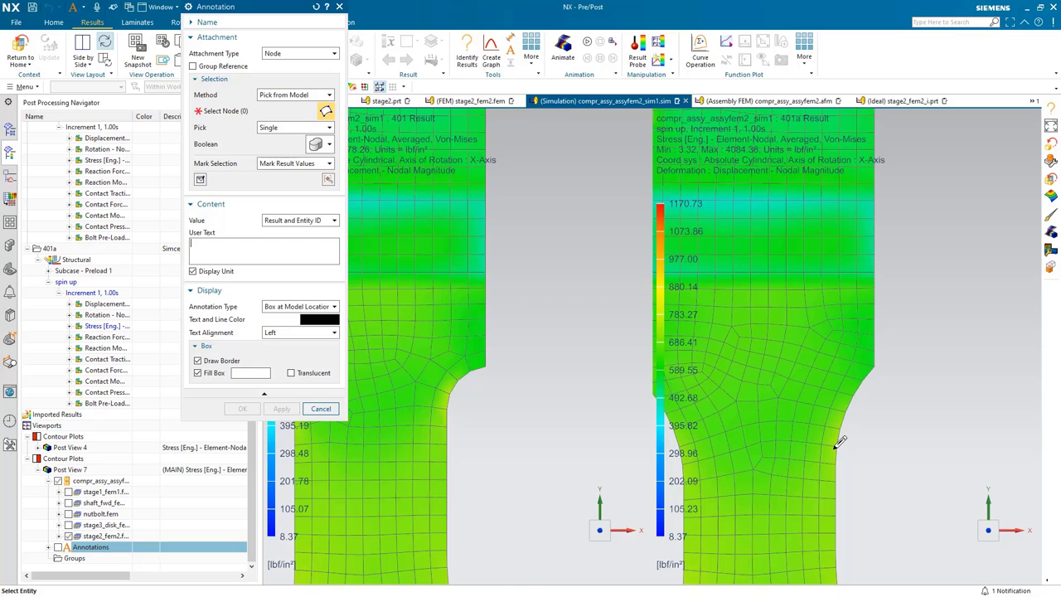
mouse_move(837, 445)
click(837, 446)
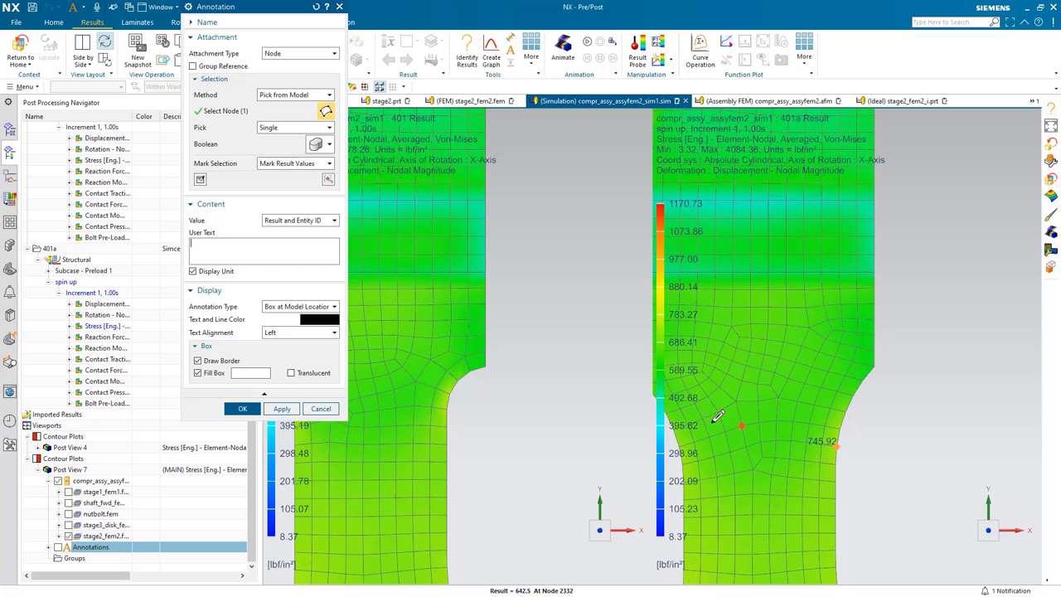
click(249, 408)
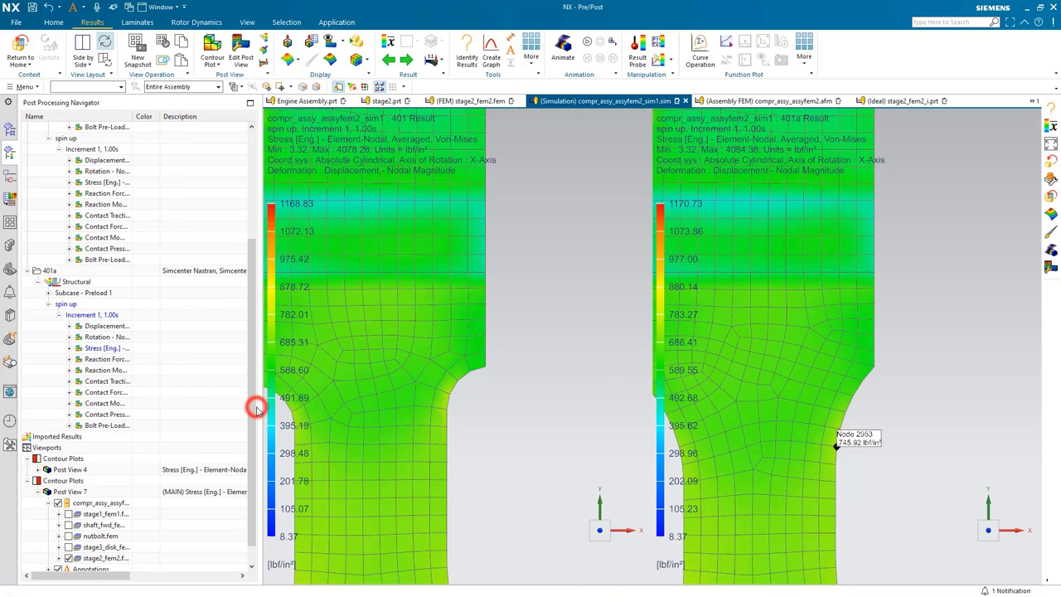
click(863, 437)
drag(862, 437, 888, 426)
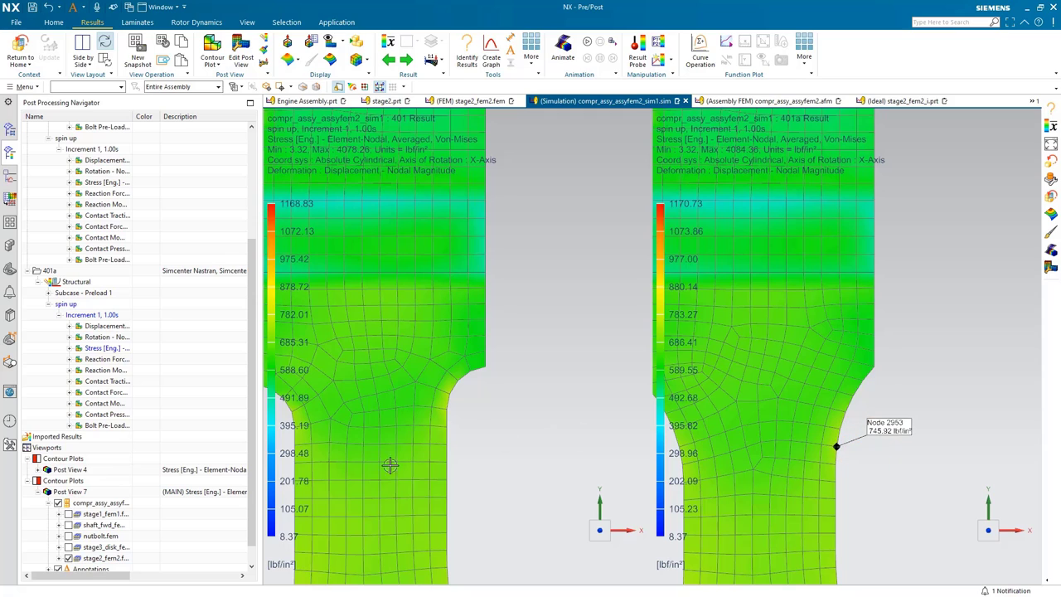
click(77, 470)
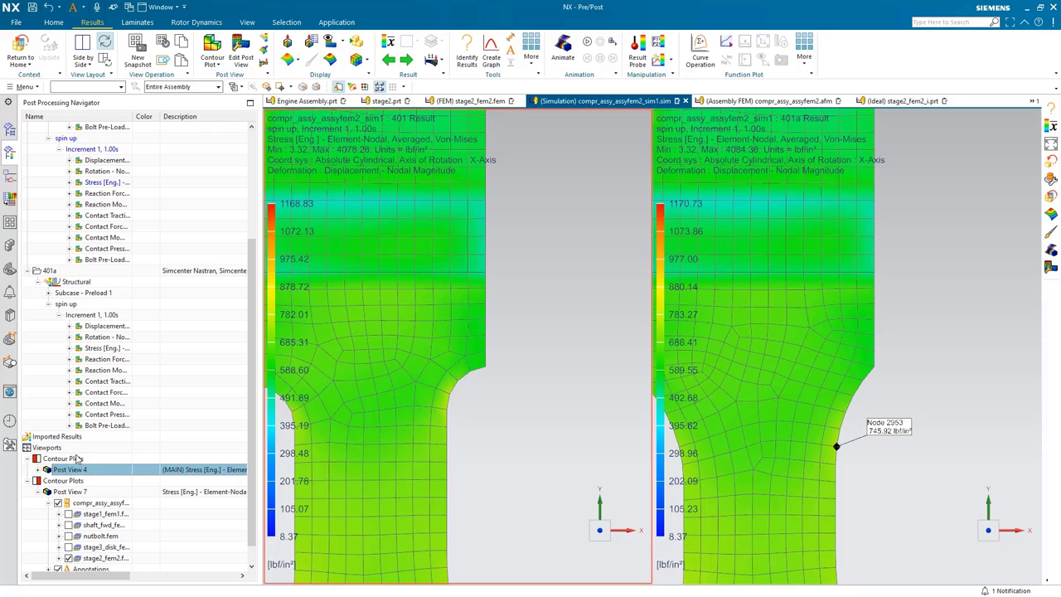
- Annotate fillet node 1892 (760.26 lbf/in²) in Post View 4 and drag its label up-right
click(37, 470)
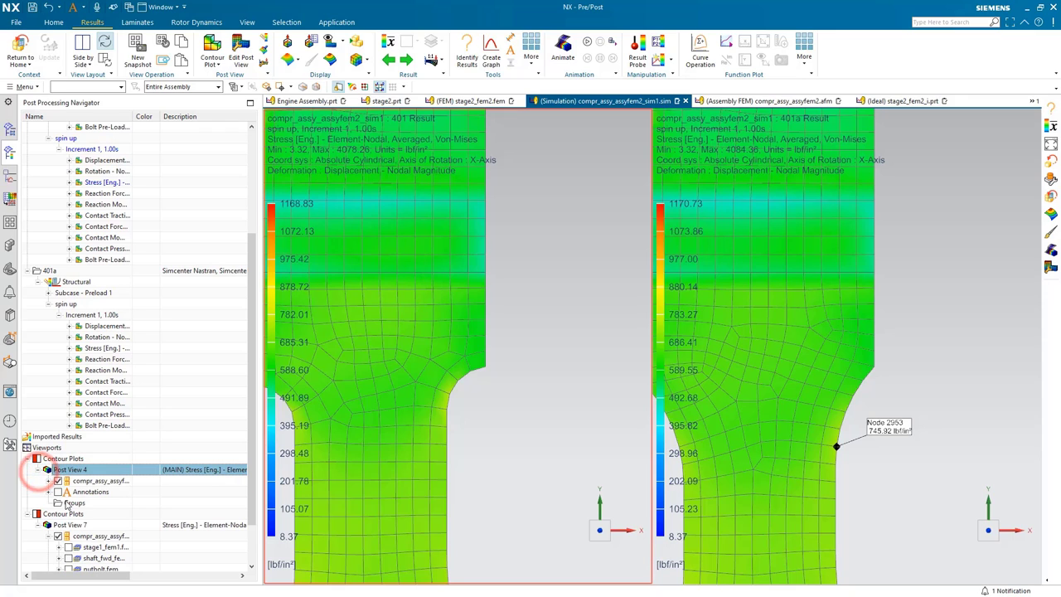
right_click(93, 493)
click(112, 498)
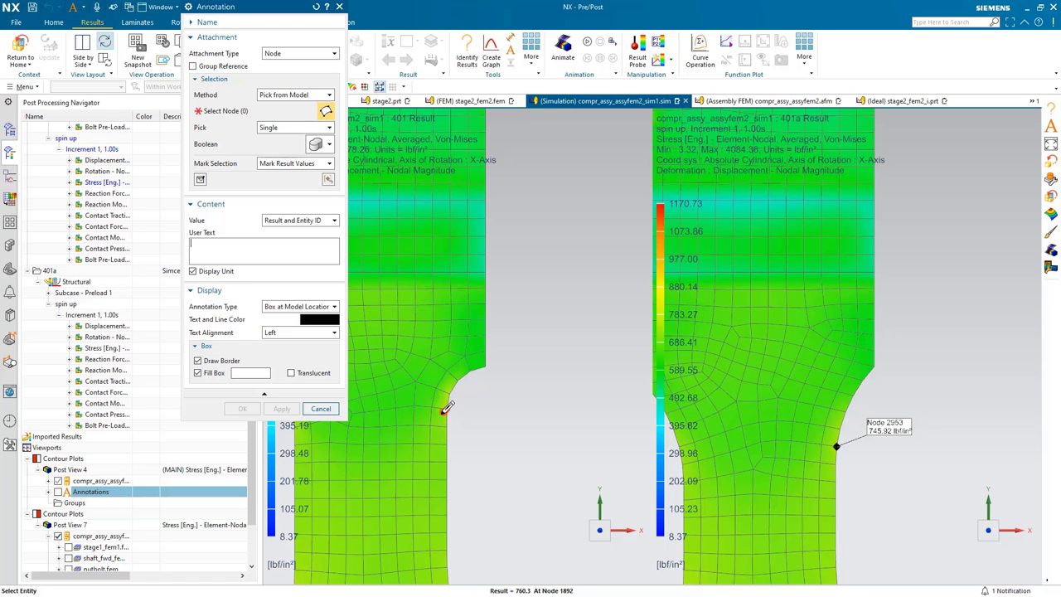
click(445, 408)
click(242, 408)
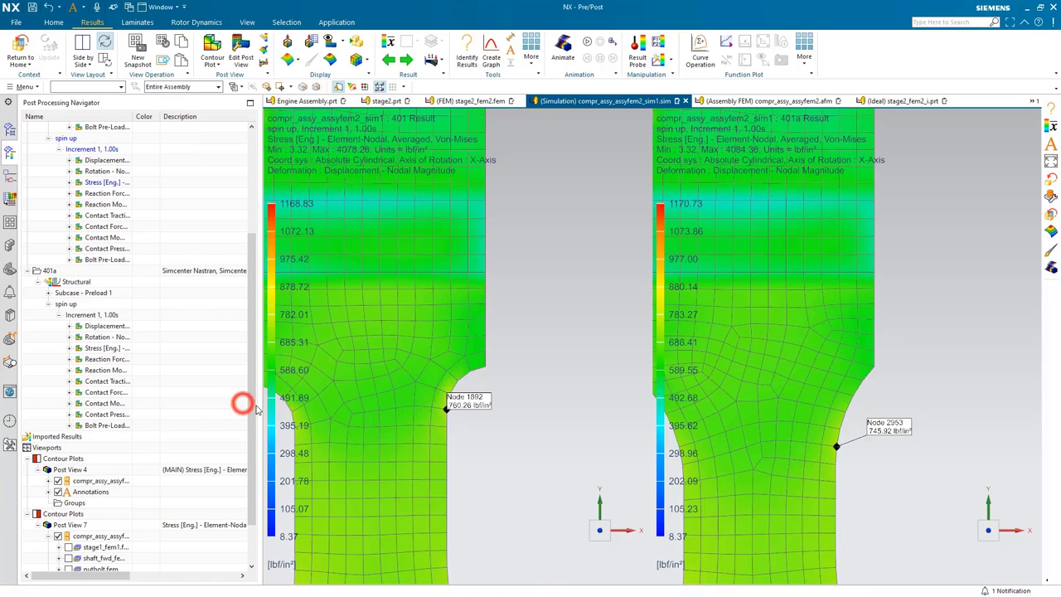
drag(467, 403, 521, 379)
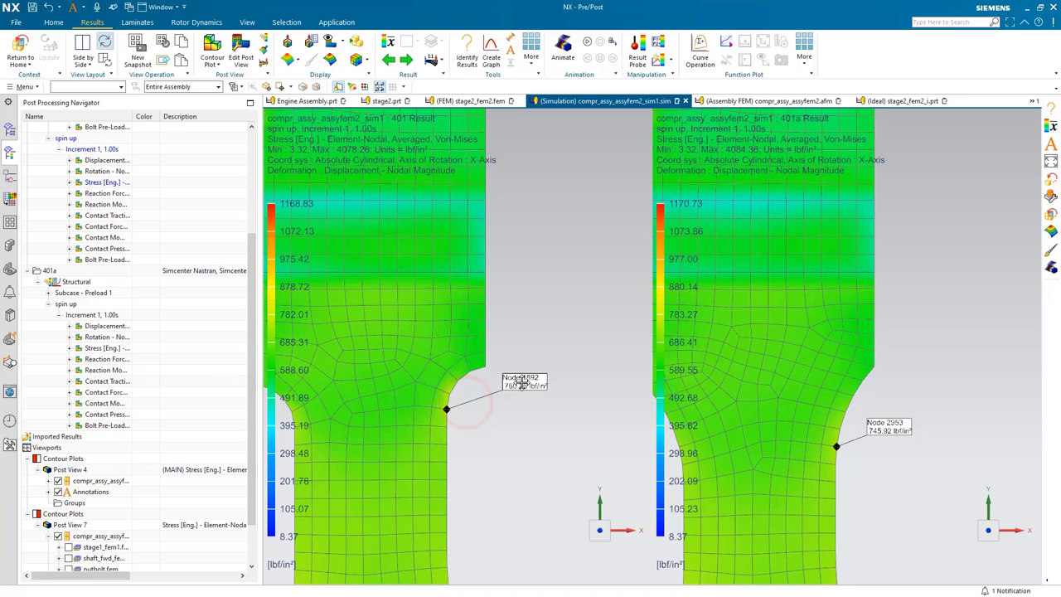